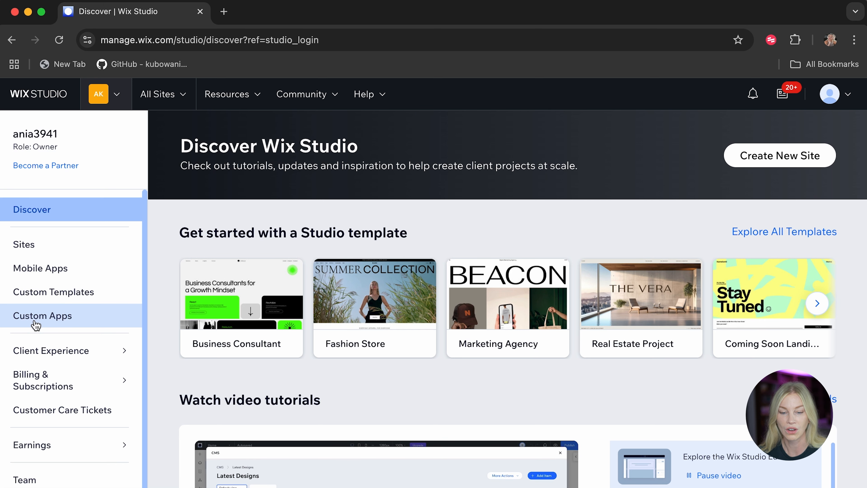
Start creating a new site and choose Wix website as what to create.
left_click(764, 161)
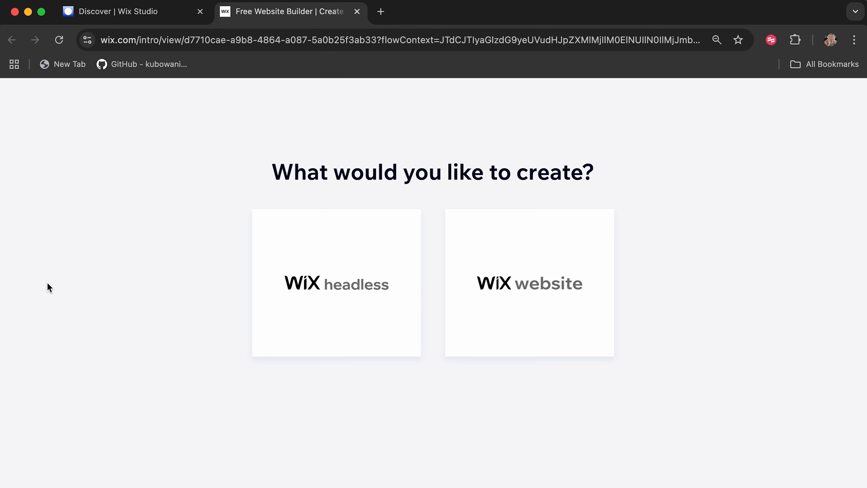
left_click(575, 287)
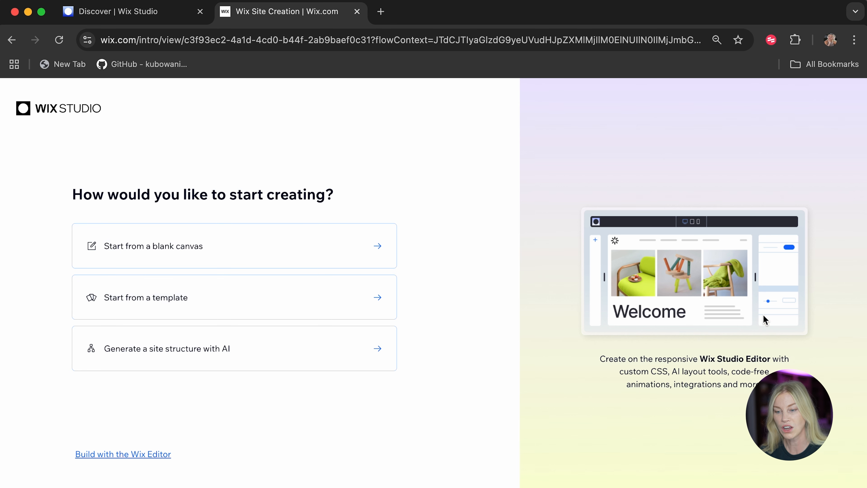
Browse the responsive templates offered as a starting point and return to the site creation options.
left_click(255, 299)
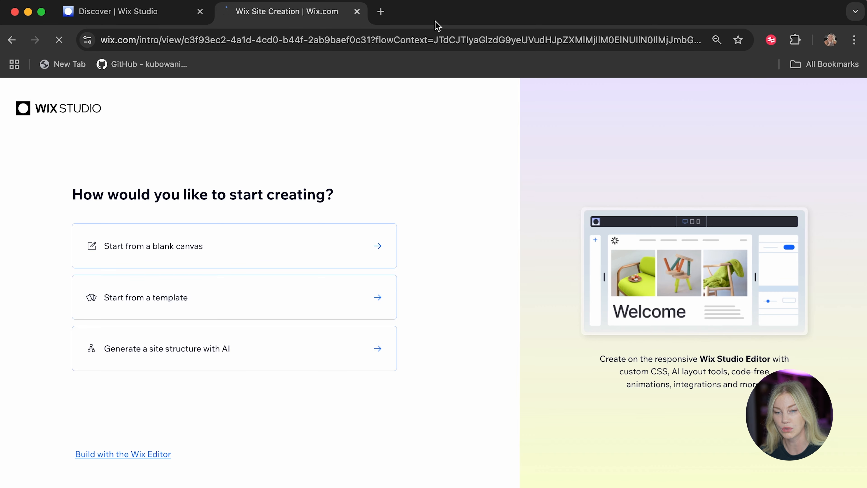
scroll(314, 270, "down", 6)
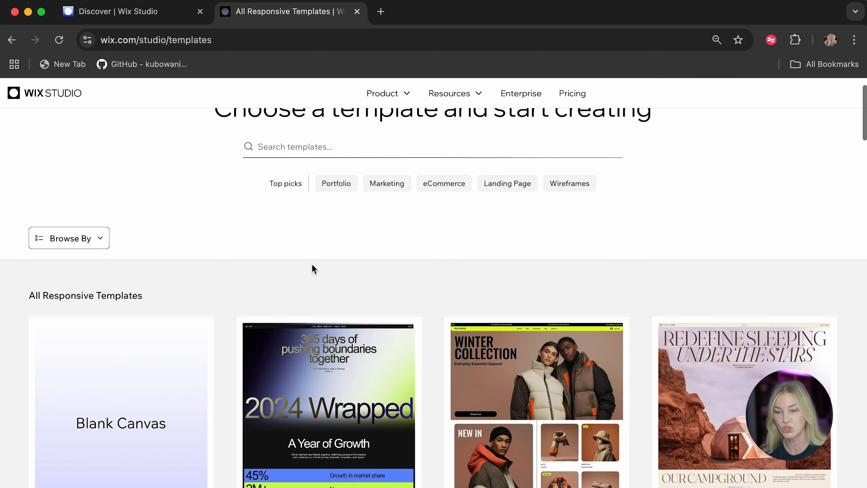
scroll(538, 342, "down", 3)
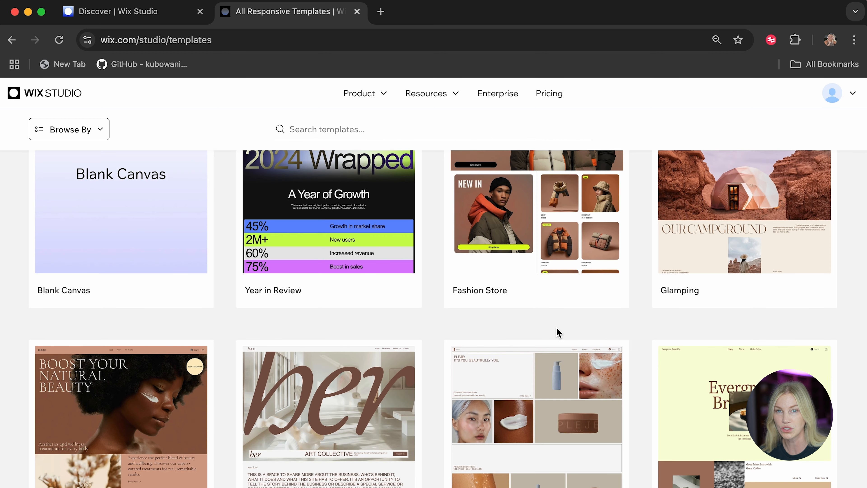
scroll(558, 333, "down", 4)
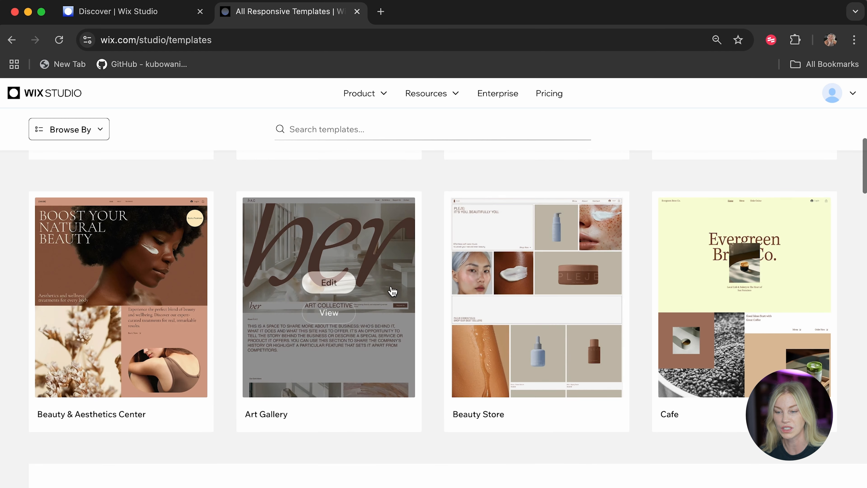
scroll(391, 294, "up", 15)
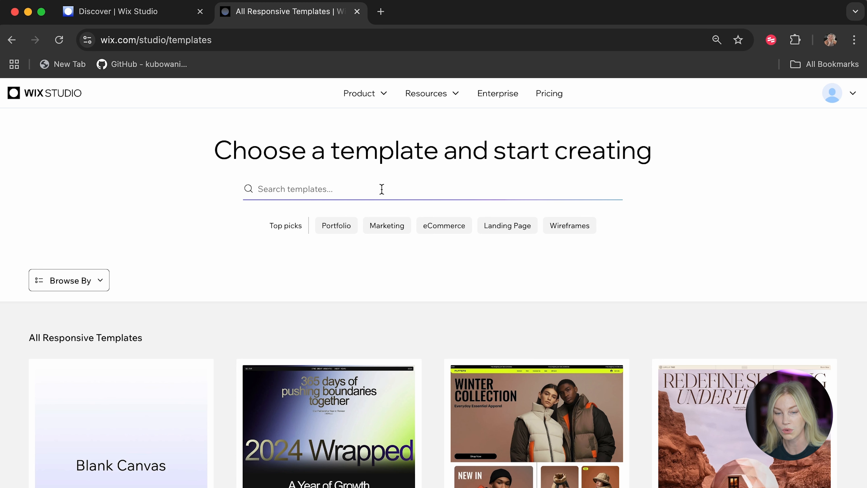
left_click(98, 276)
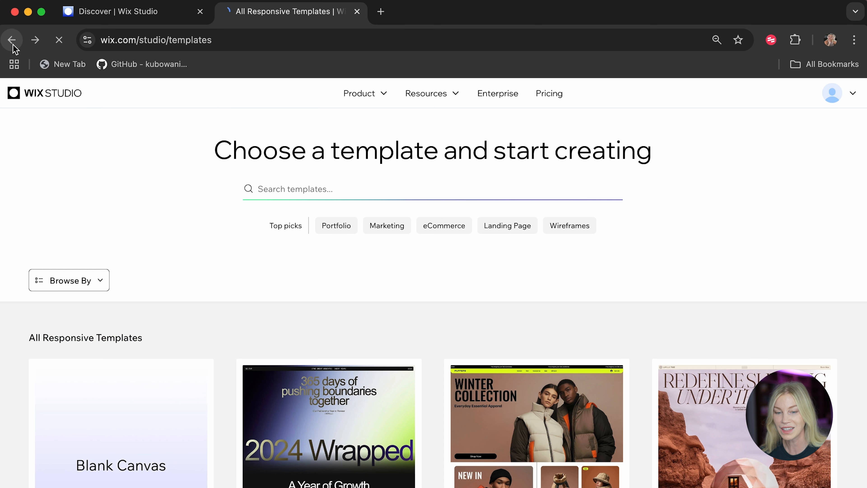
left_click(12, 40)
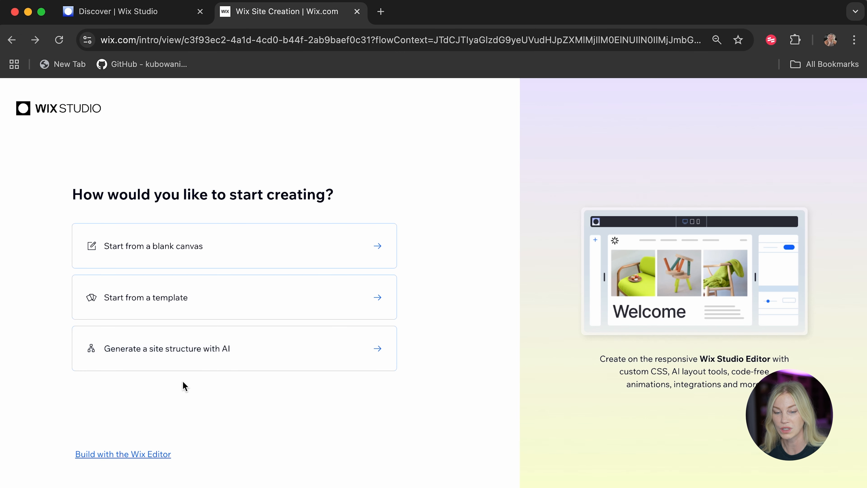
Choose to generate a site structure with AI and set the business type to Cafe.
left_click(143, 361)
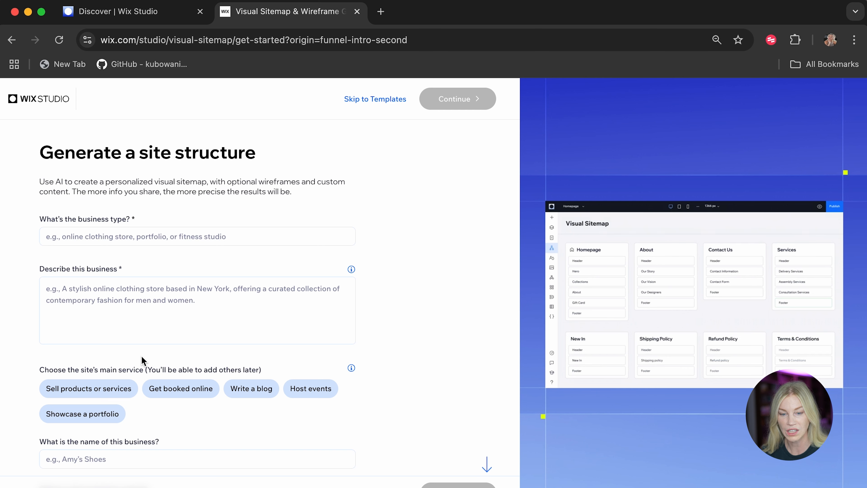
left_click(63, 242)
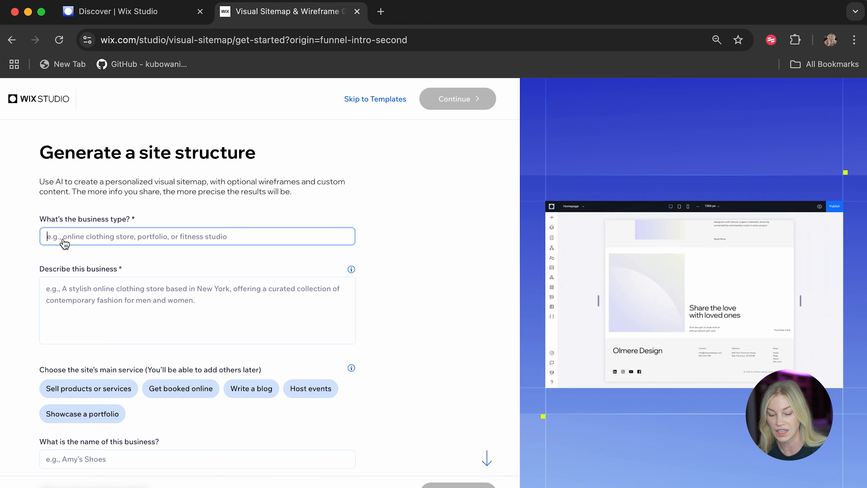
type("cafe")
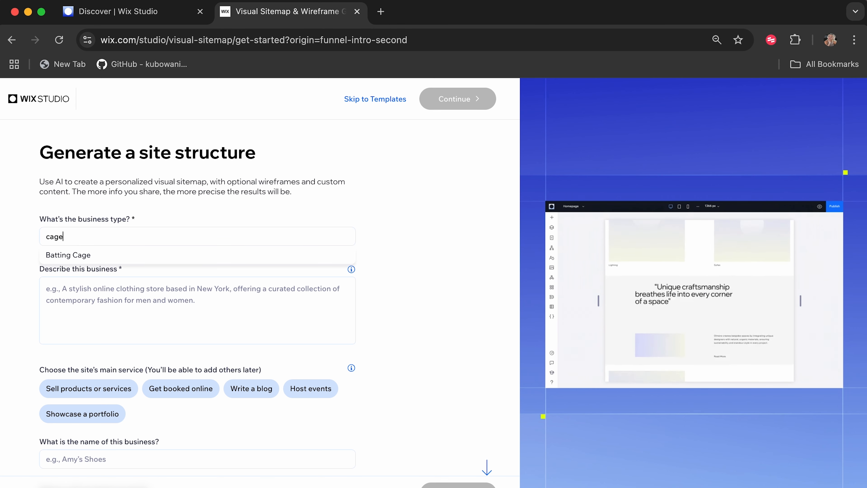
Describe the business as "A retro cafe that takes bookings online, as well as sells custom coffee equipment and merchandise.".
left_click(100, 308)
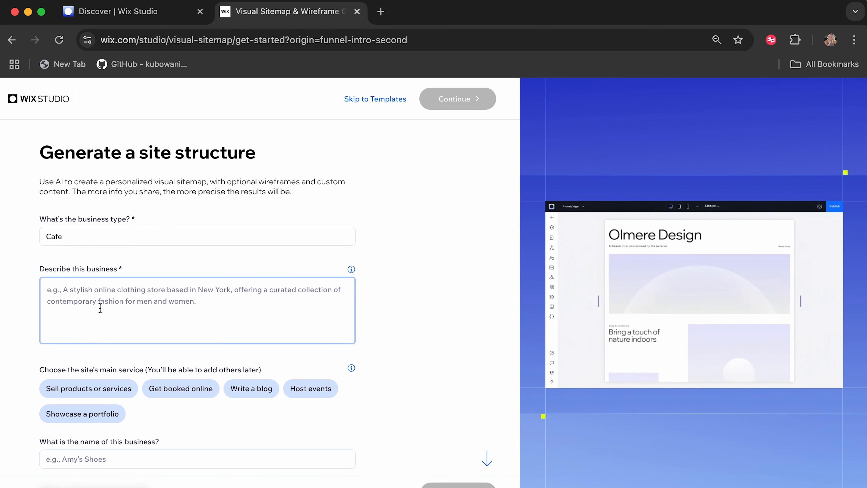
type("A retro c")
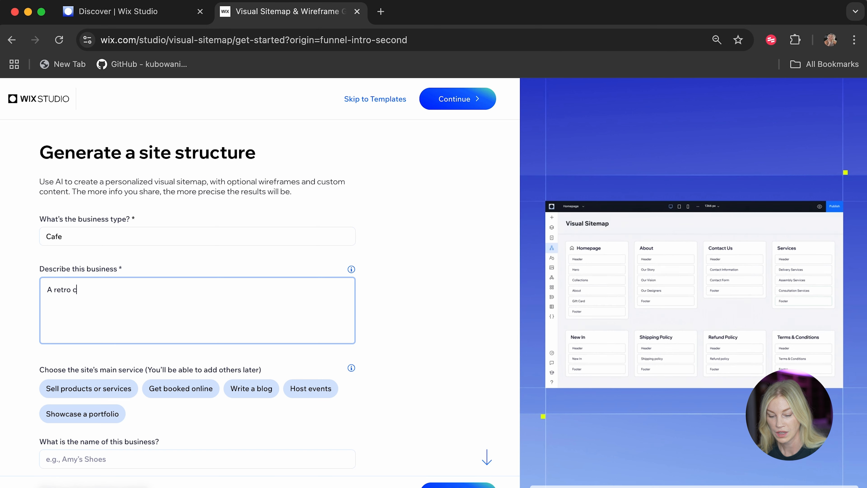
type("afe that takes boo")
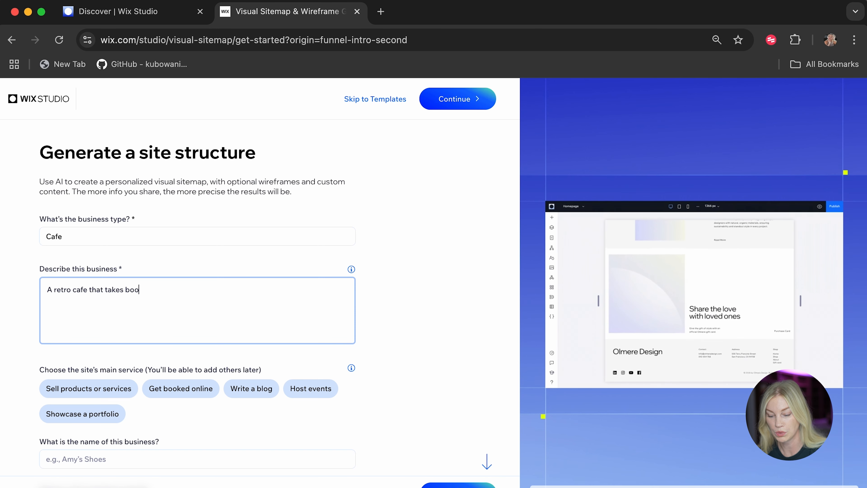
type("kings onli")
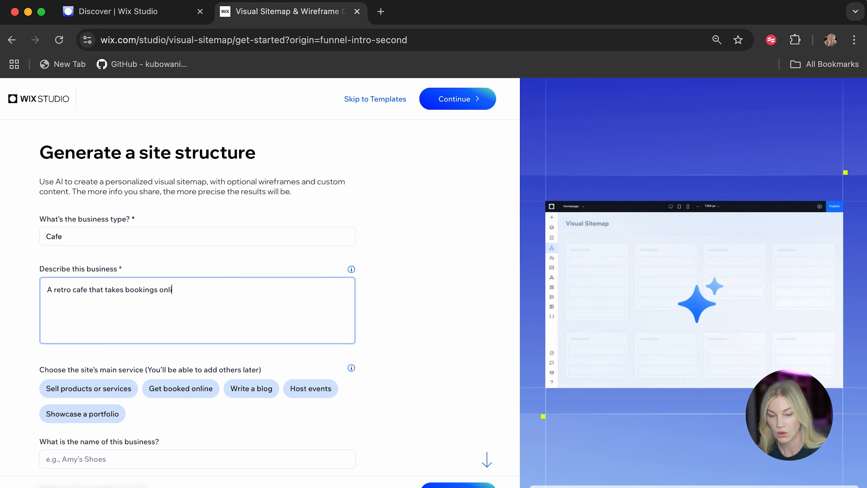
type("ne. aswell as s")
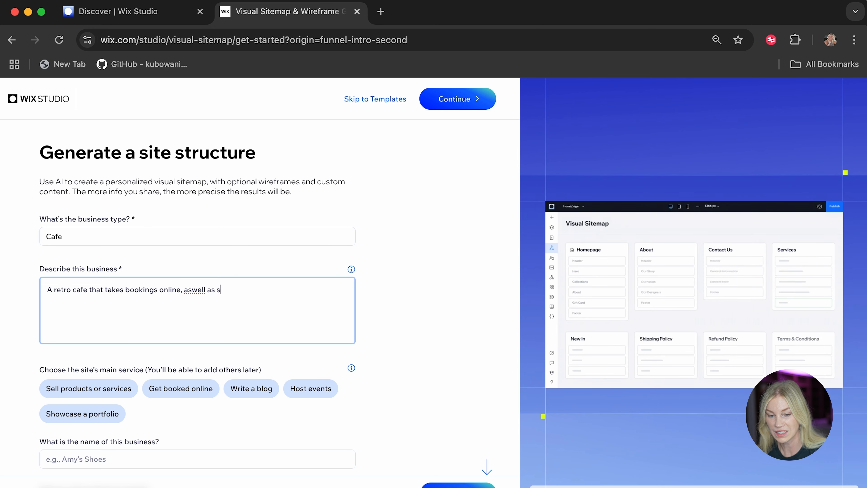
type("ells custom coffee ")
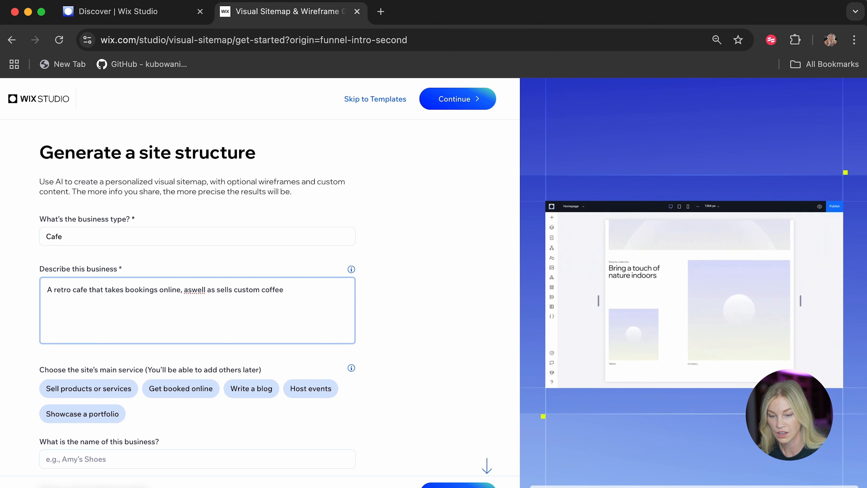
type("equipme")
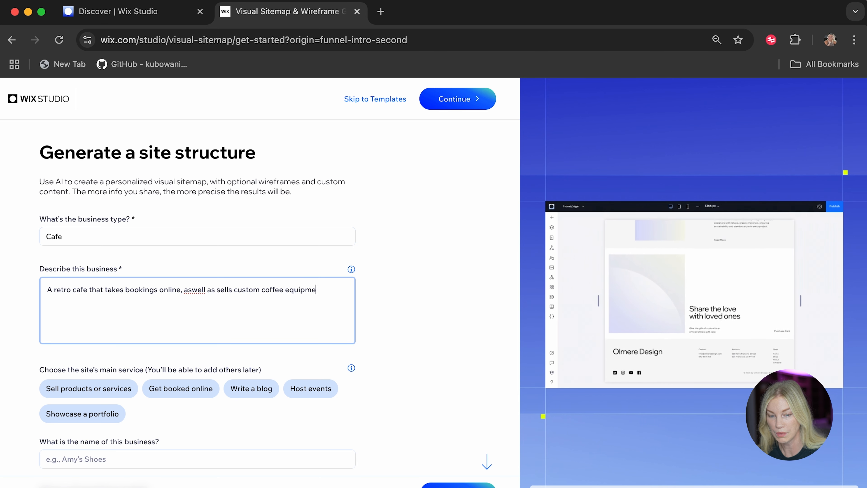
type("nt and mercha")
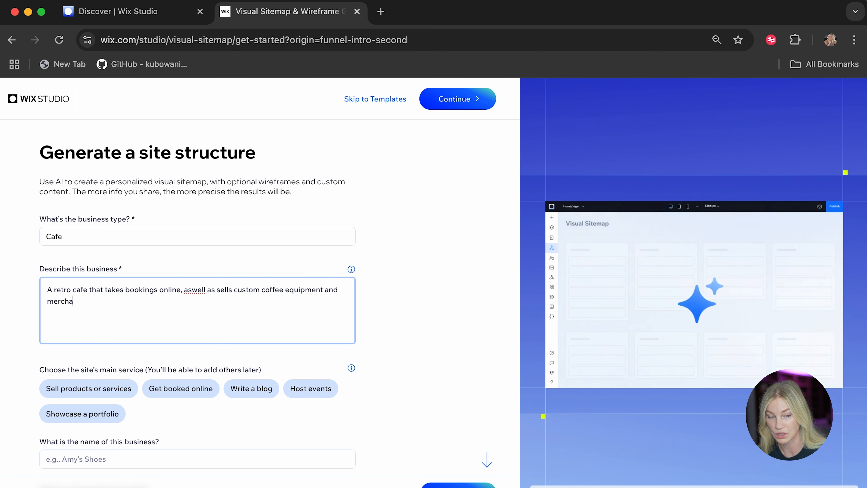
type("ndise")
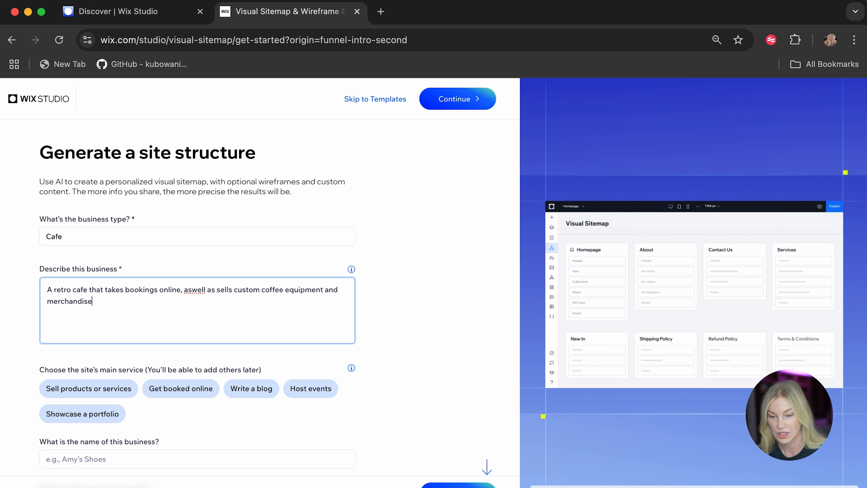
type(".")
left_click(188, 287)
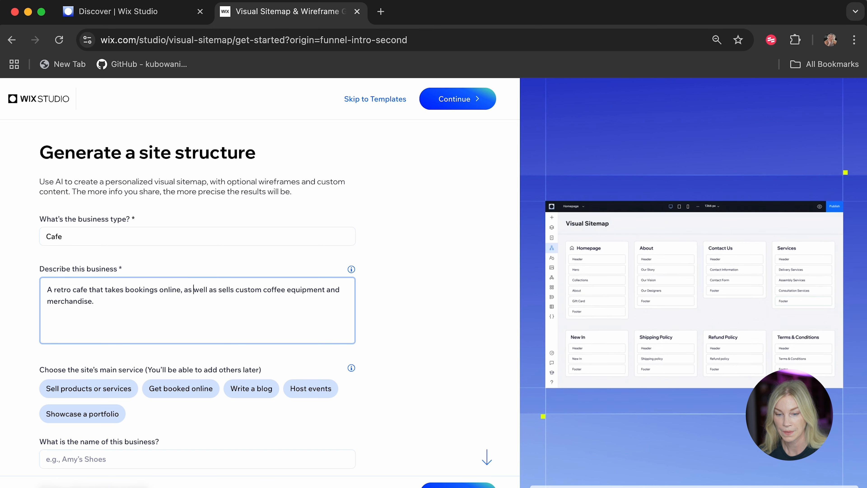
left_click_drag(126, 315, 32, 291)
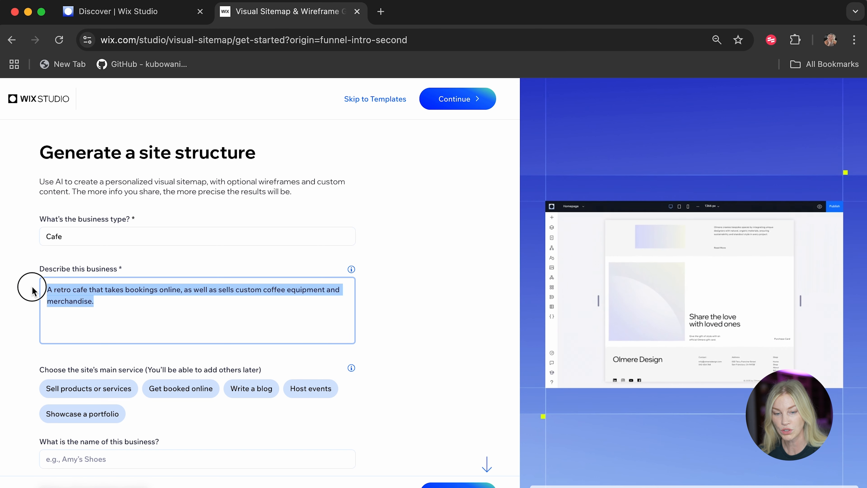
left_click(32, 370)
Choose "Get booked online" as the site's main service.
scroll(31, 370, "down", 4)
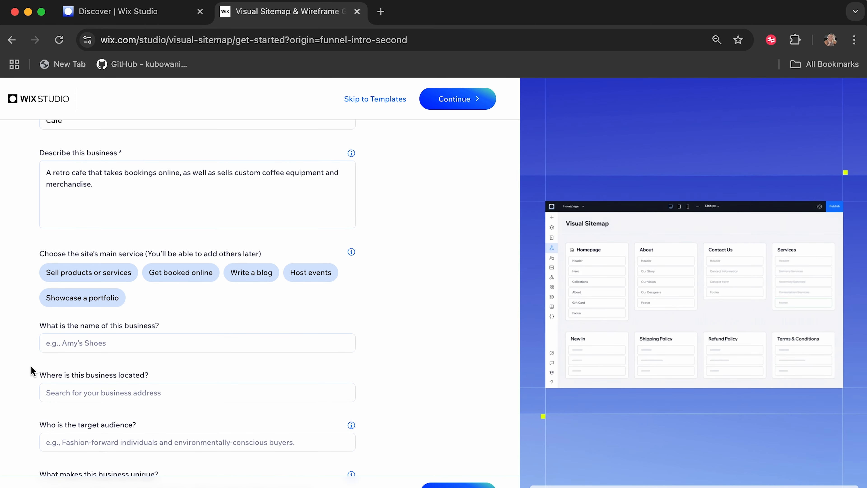
left_click(181, 272)
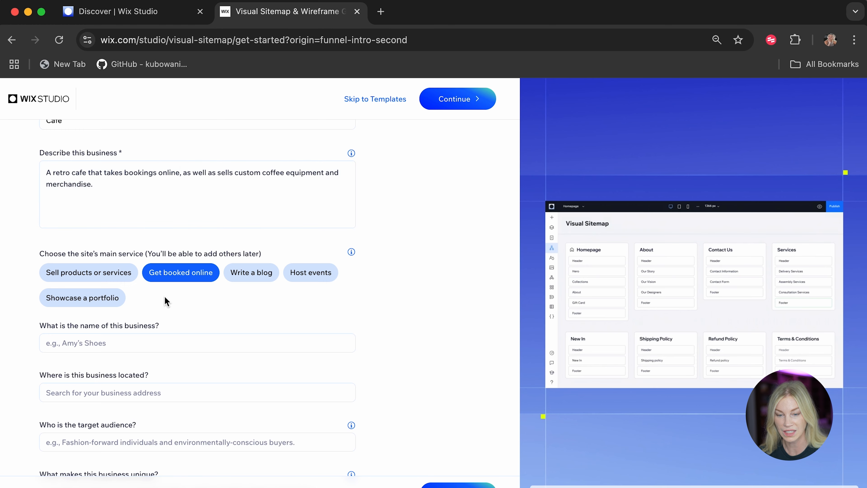
left_click(68, 282)
left_click(172, 279)
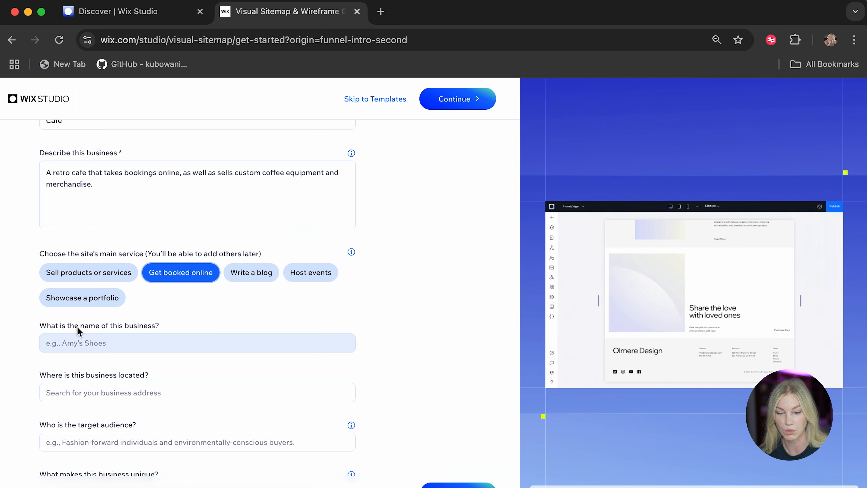
Enter "Homebrew Coffee" as the name of the business.
left_click(102, 342)
type("Homebr")
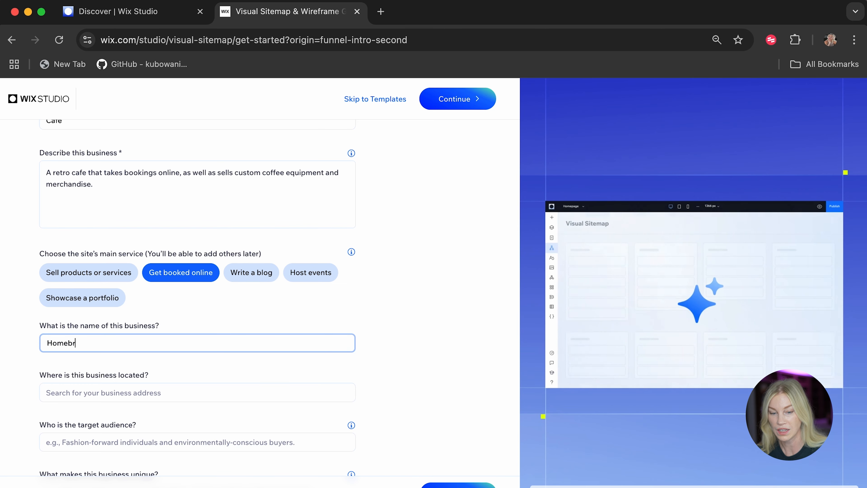
type("ew Coff")
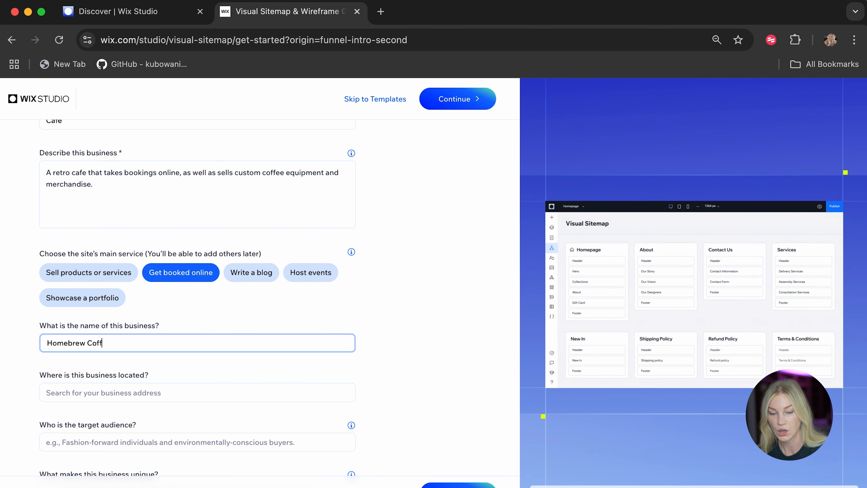
type("ee")
Set the business location to United Arab Emirates from the suggested places.
scroll(20, 402, "down", 5)
left_click(116, 249)
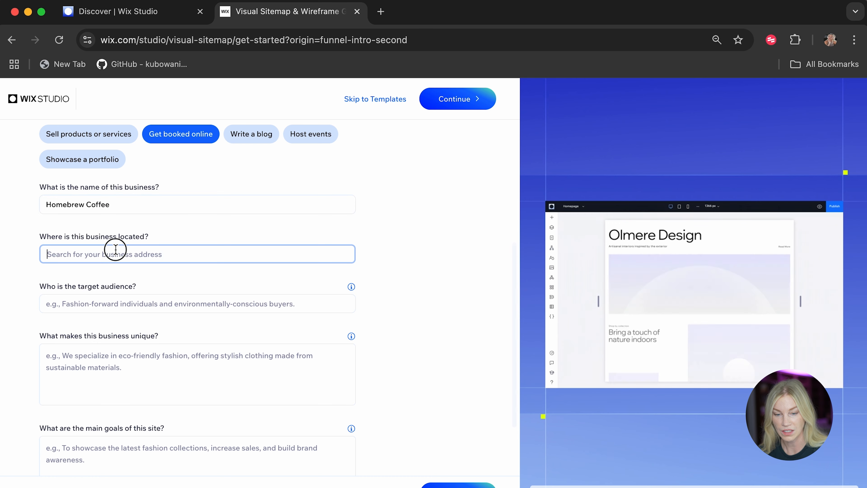
type("united A")
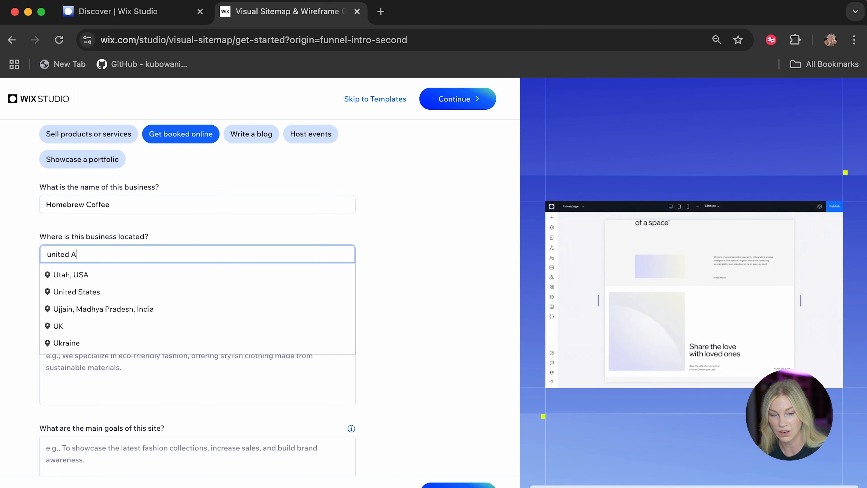
key("BackSpace")
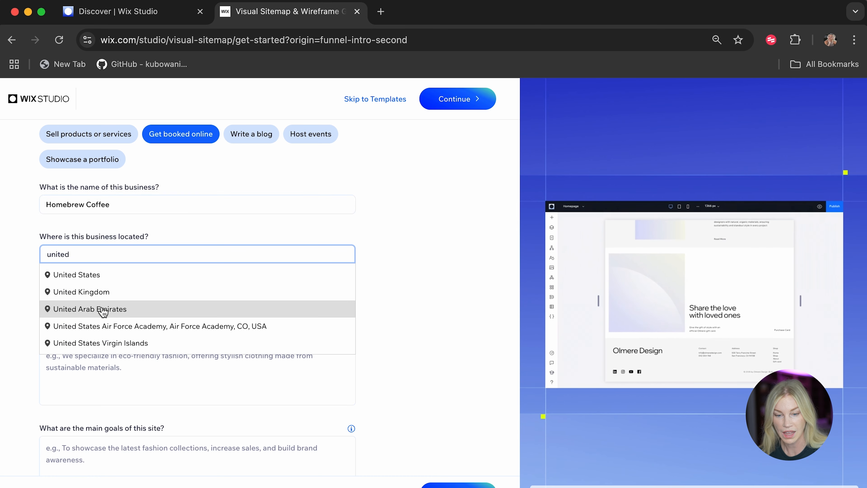
left_click(101, 306)
Enter "coffee lovers" as the target audience of the business.
left_click(92, 304)
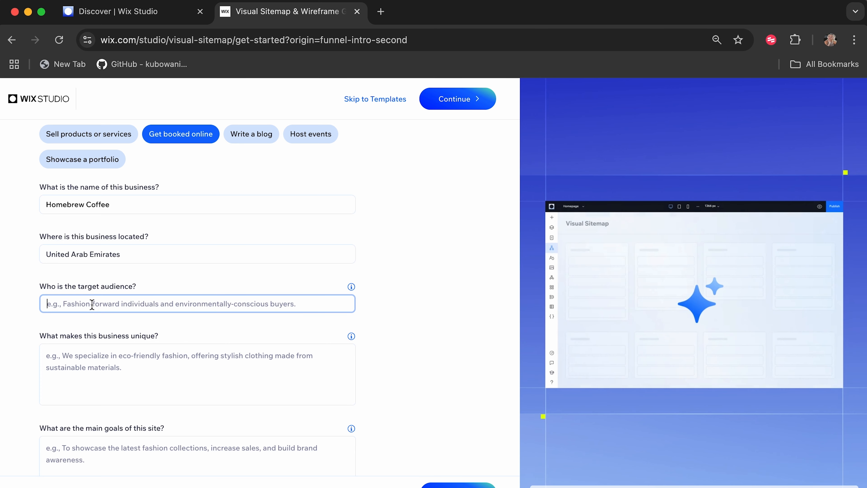
type("coffee")
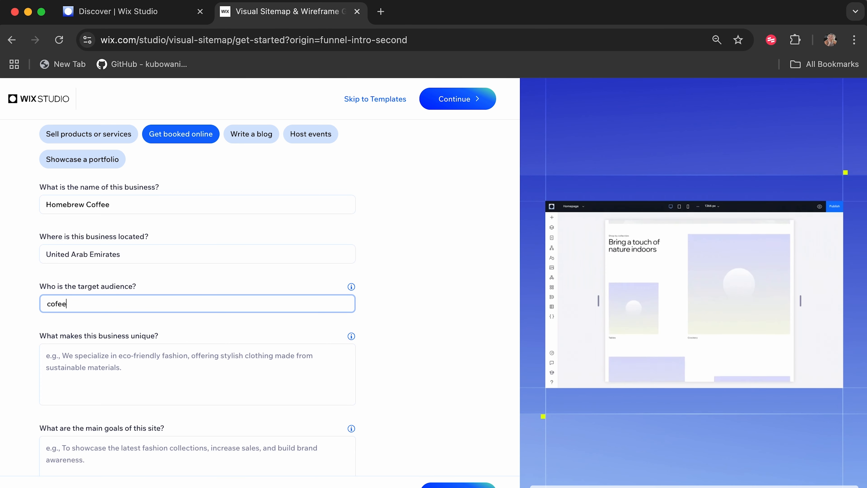
key("BackSpace")
type("fe")
key("BackSpace")
key("BackSpace")
type("e")
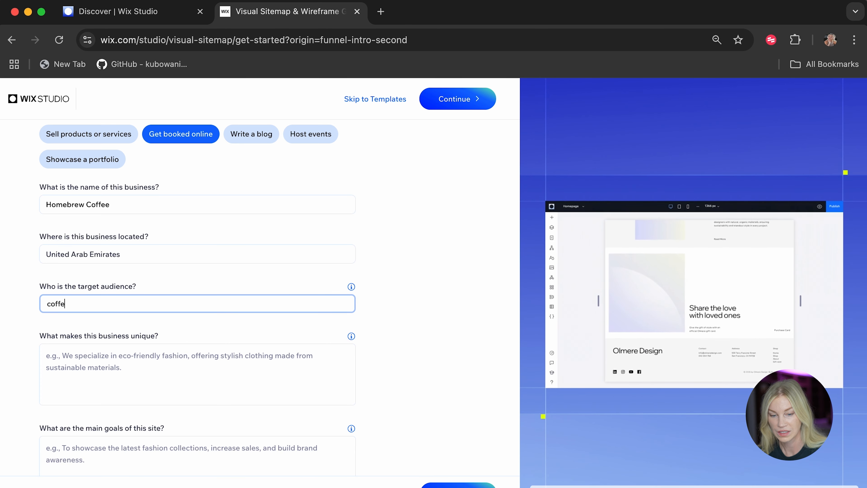
type("e lovers")
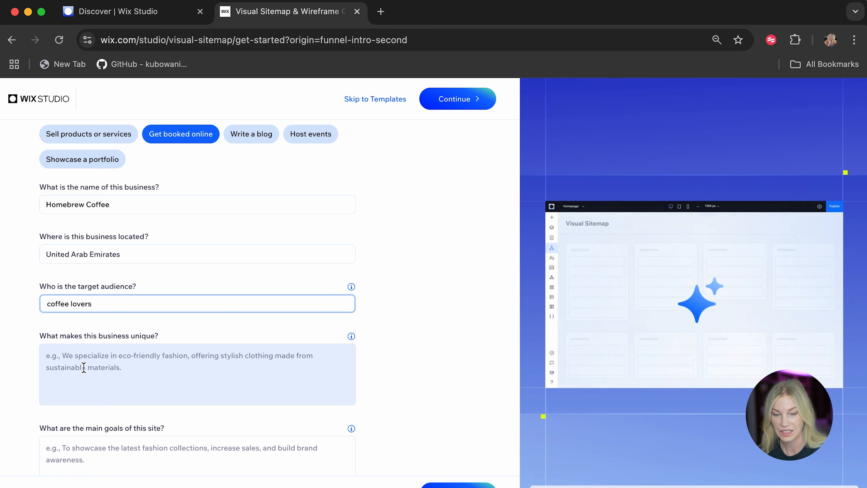
type(" and deli")
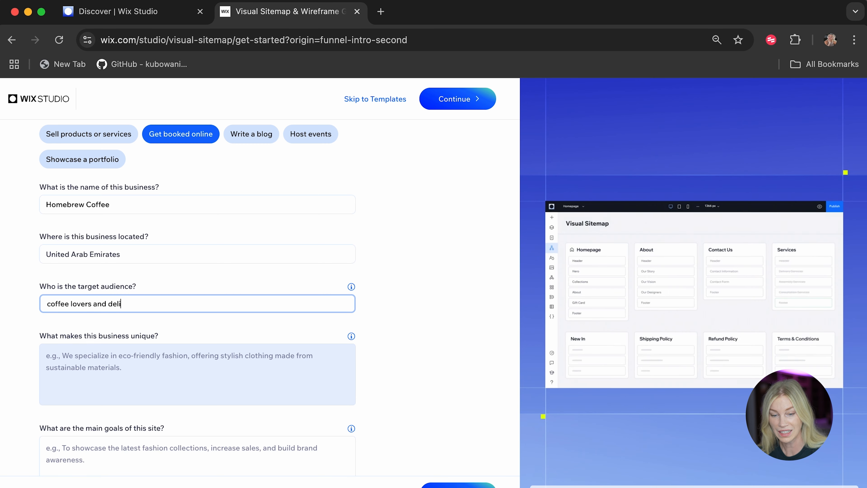
type(" enth")
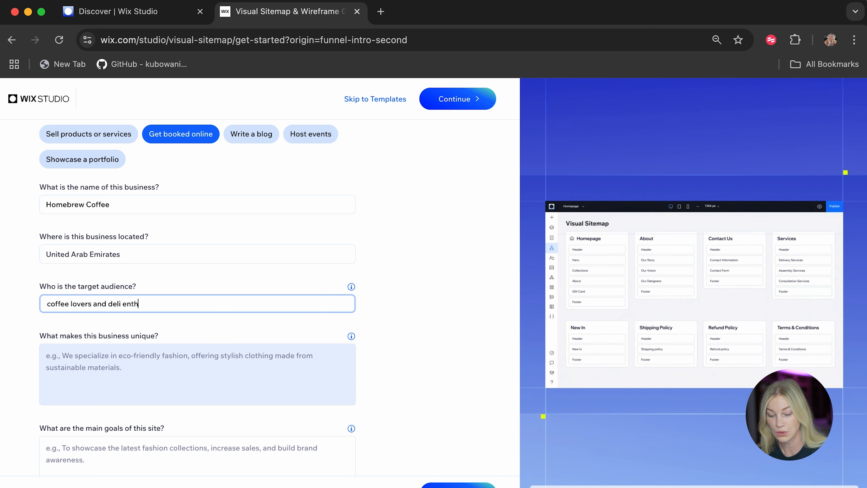
type("usiasts")
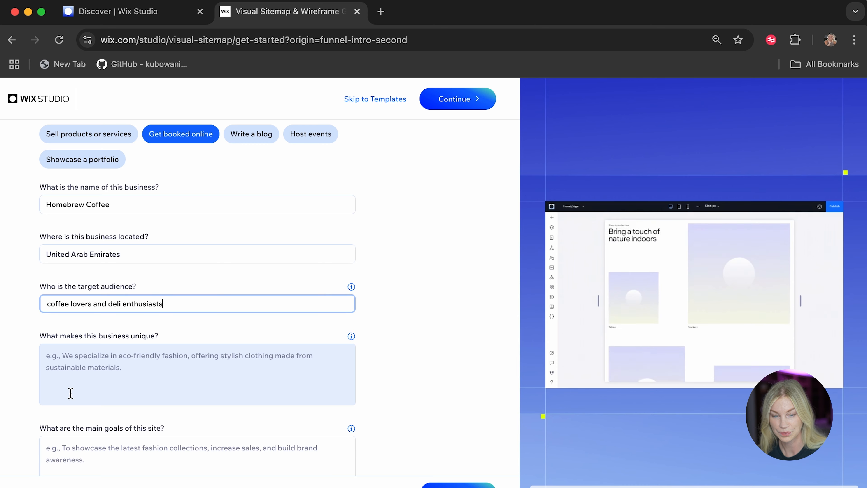
Extend the target audience to read "coffee lovers and deli enthusiasts".
left_click(9, 381)
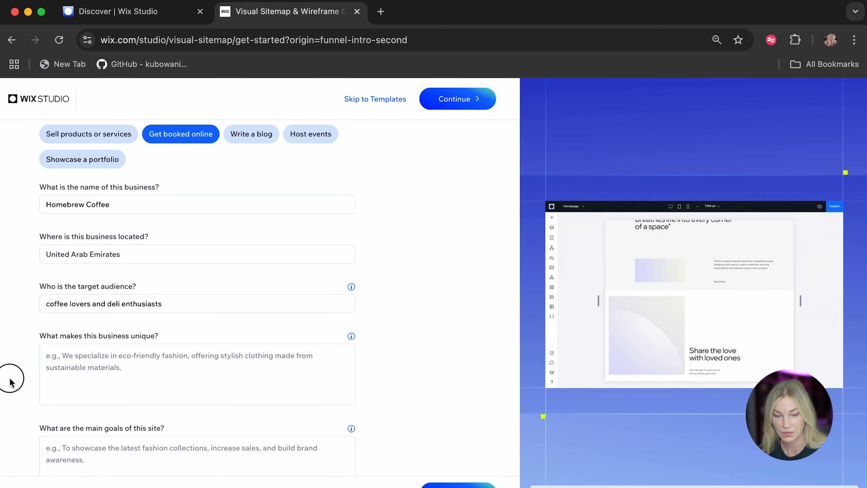
Describe what makes the business unique as "This cafe is inspired by the 90s in dubai with its nostalgic locally sourced ingredients.".
left_click(115, 366)
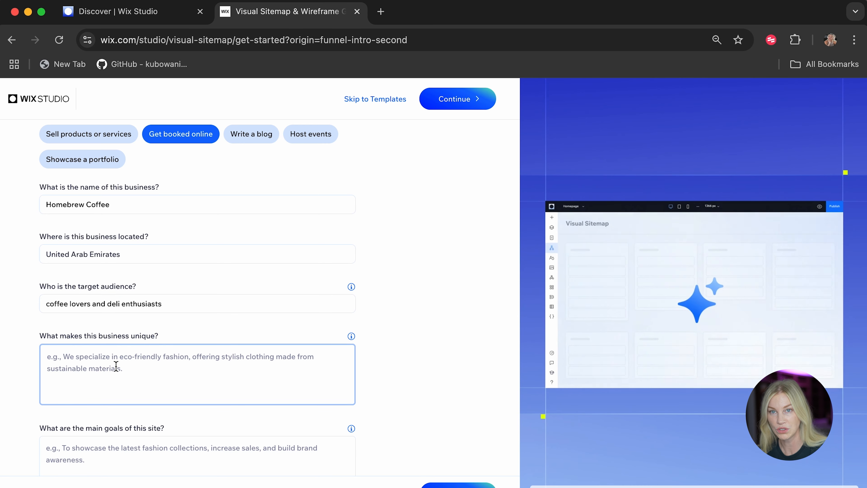
type("This cafe is")
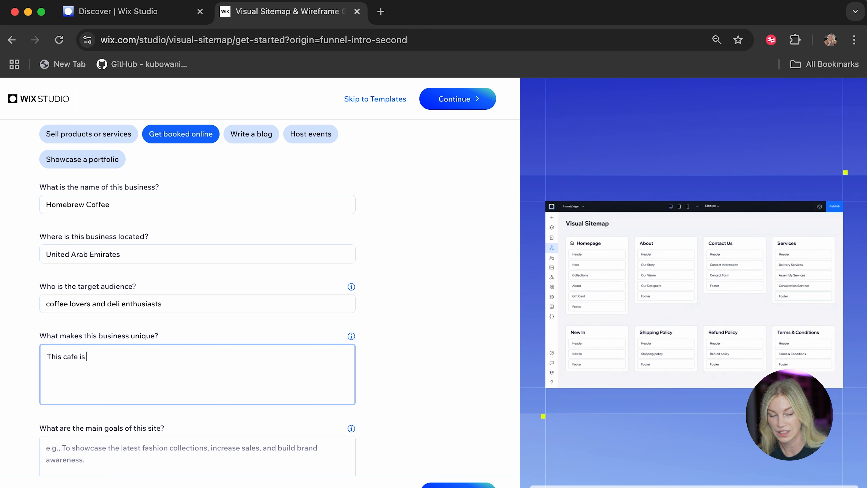
type(" i")
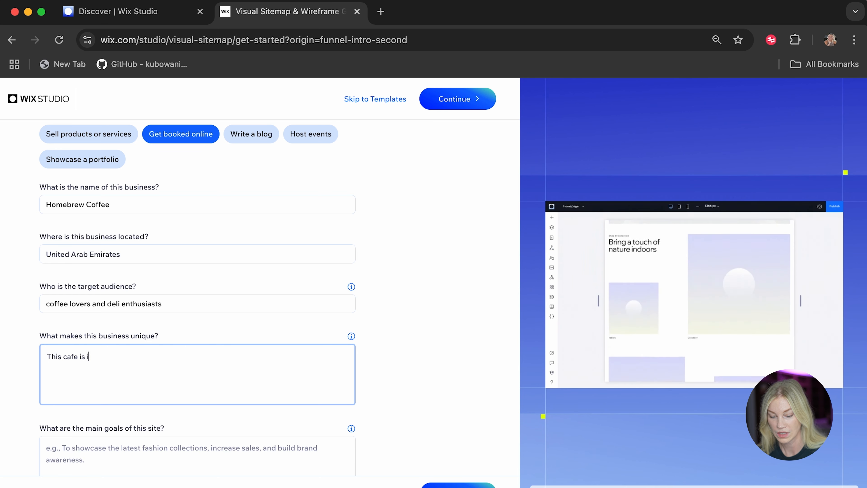
type("nspired b")
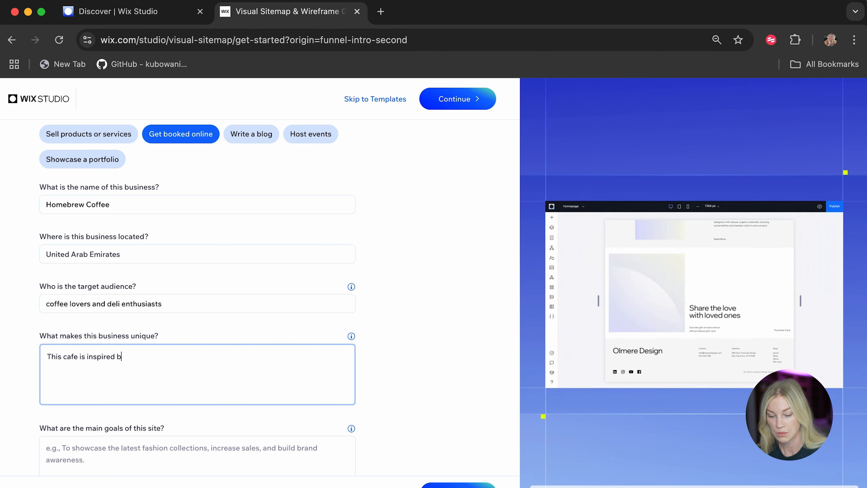
type("y the ")
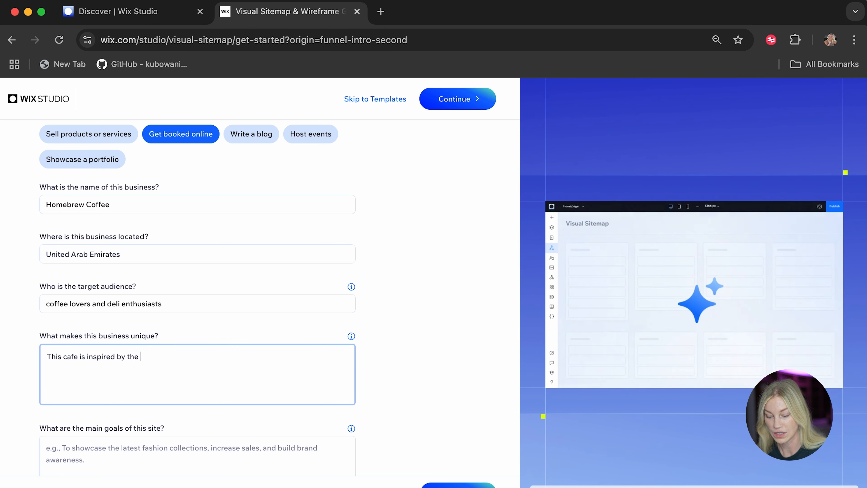
type("90s in dubai")
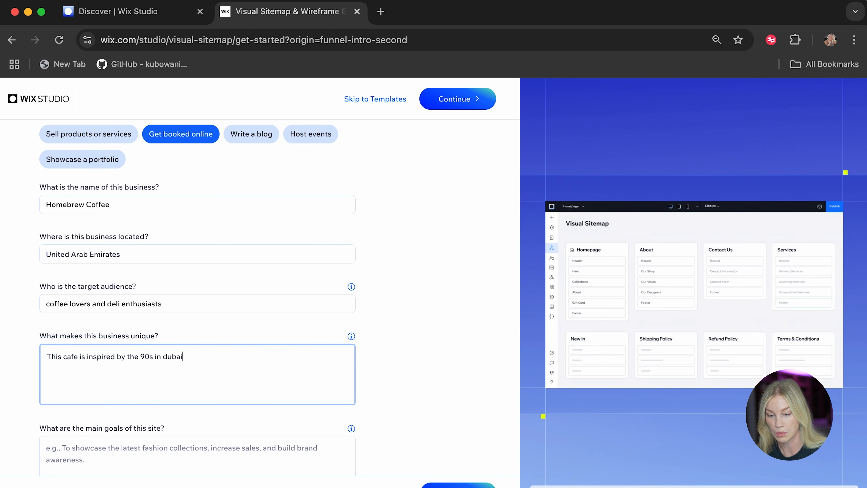
type(" with its")
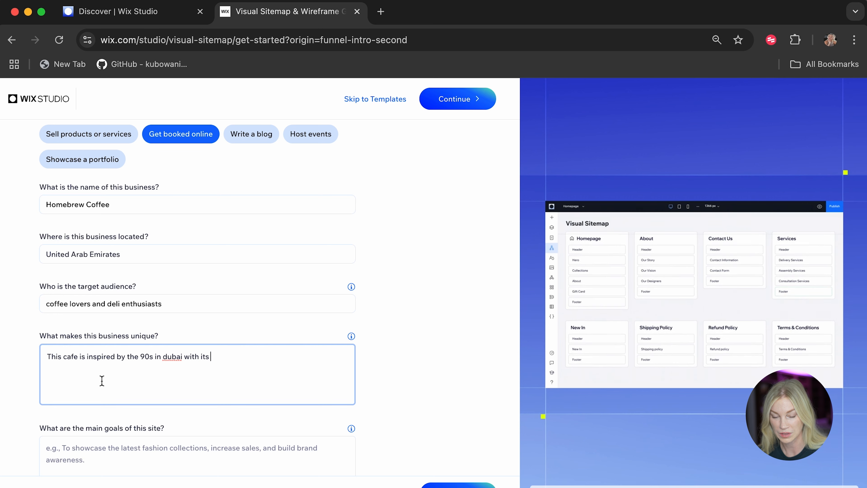
type(" nos")
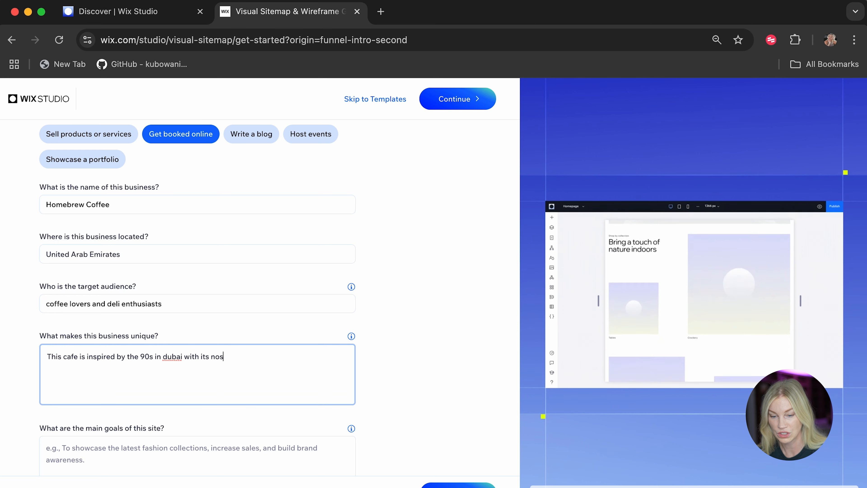
type("talgic lo")
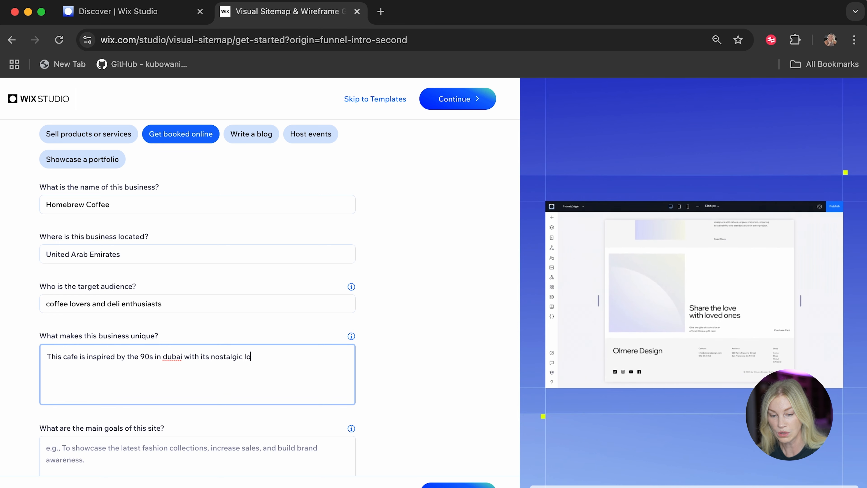
type("cally source")
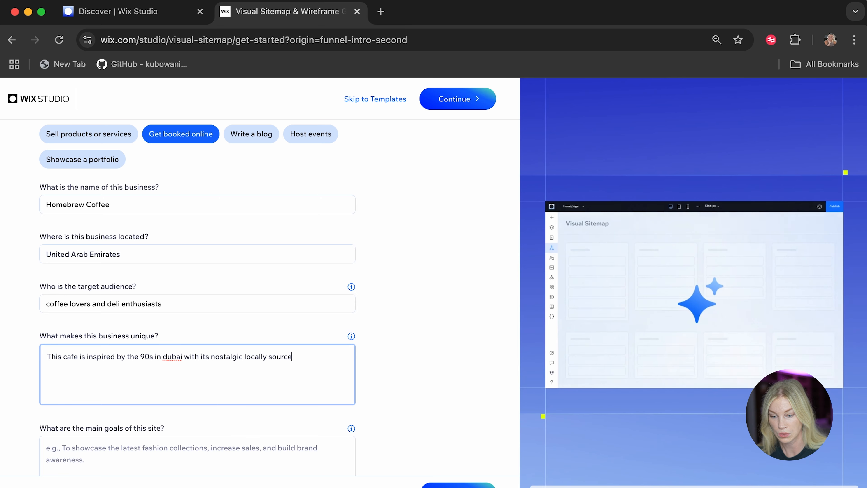
type("d ingredients.")
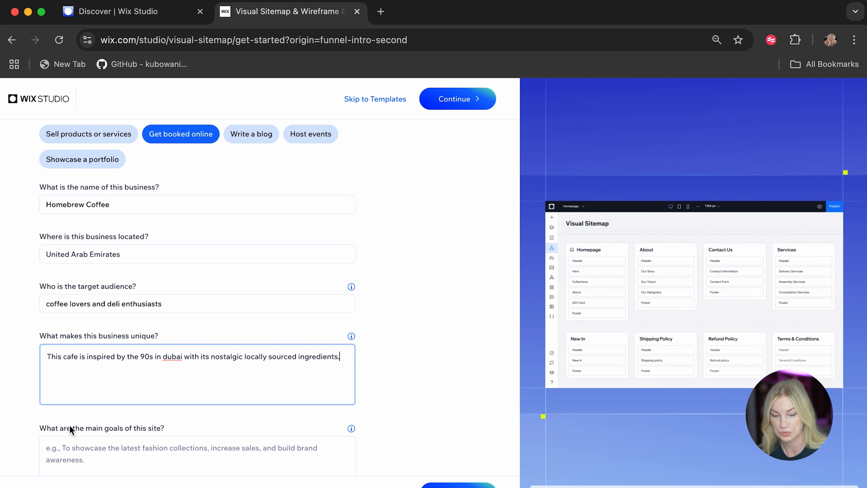
Enter "To take bookings and sell custom merchandise." as the main goals of the site.
left_click(71, 441)
scroll(64, 342, "down", 4)
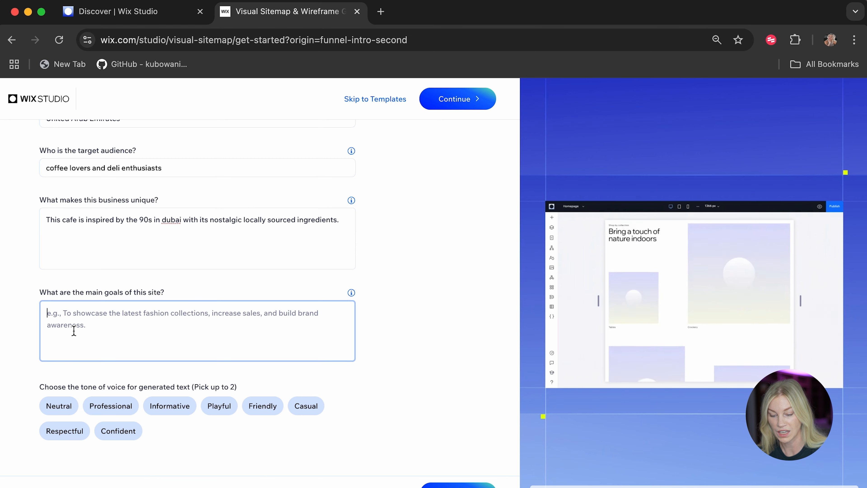
type("To take")
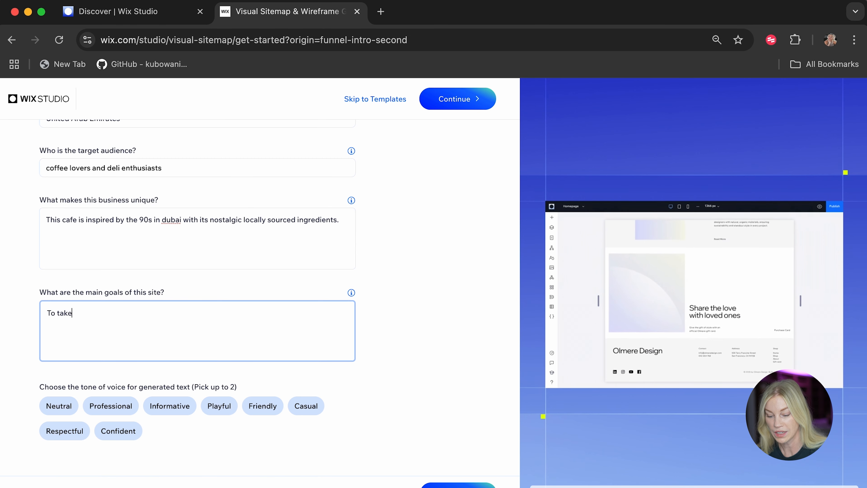
type(" bookings ")
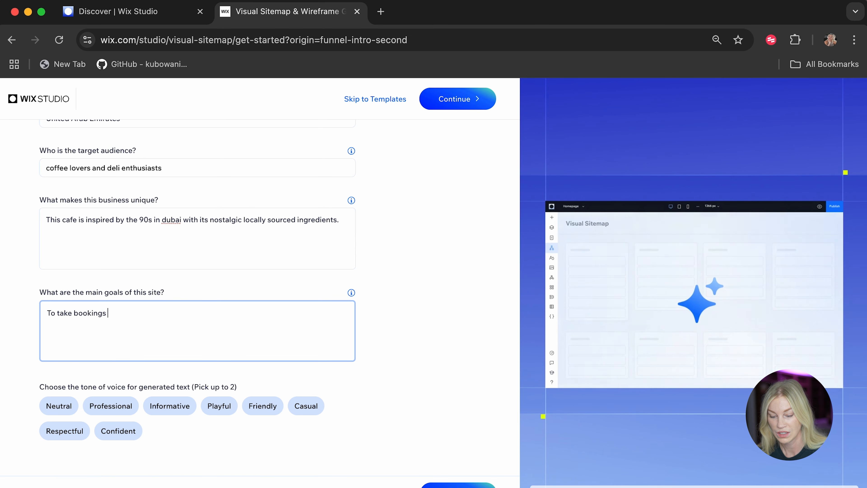
type("and sell custom mer")
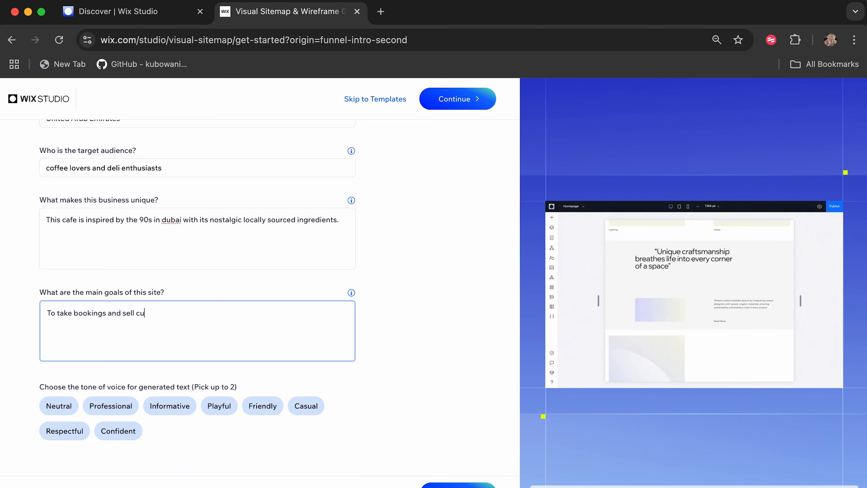
type("ndise.")
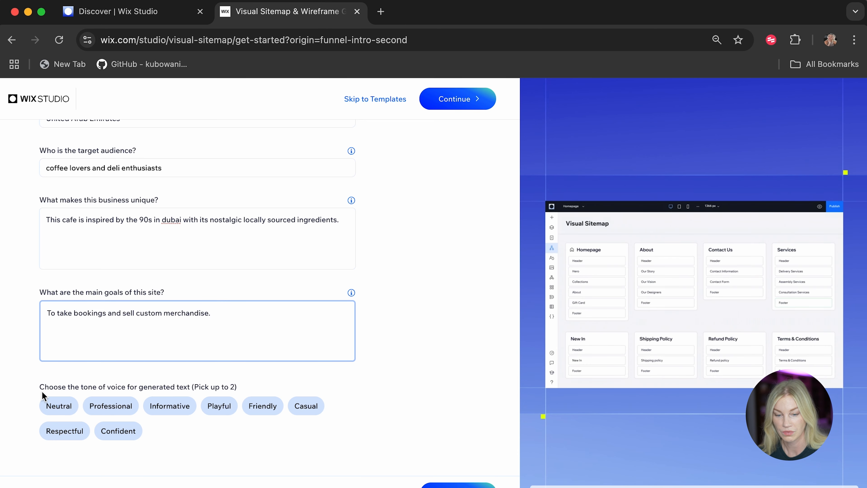
Choose Playful and Respectful as the tone of voice for the generated text.
scroll(42, 391, "down", 1)
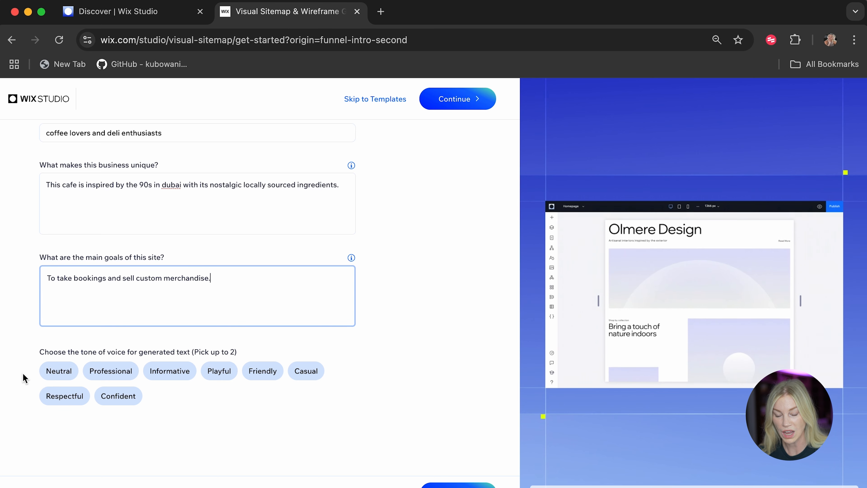
left_click(223, 374)
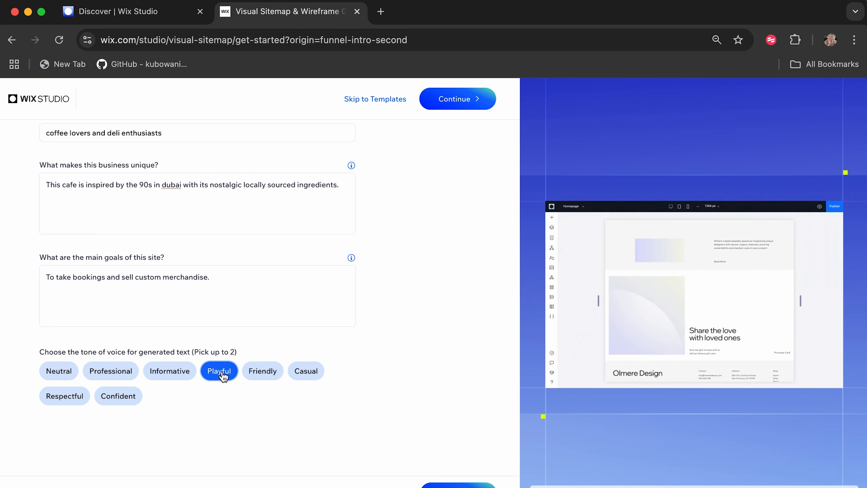
left_click(70, 399)
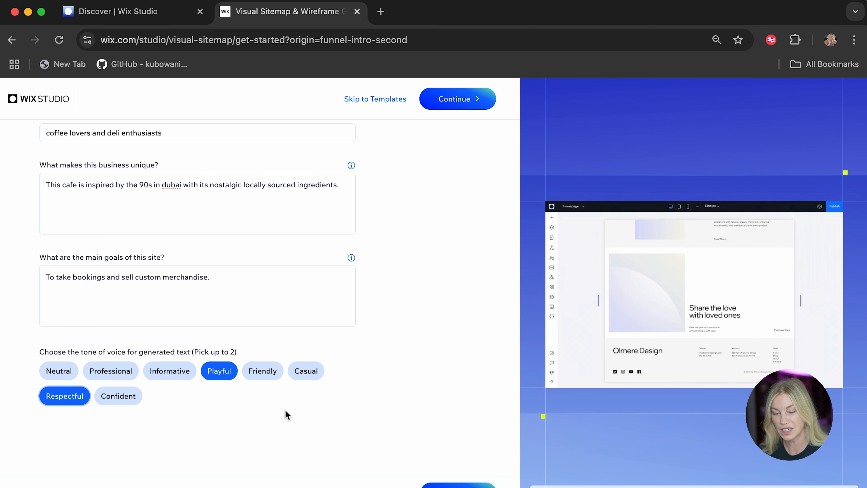
Submit the business details and generate the site structure as a visual sitemap with wireframes.
left_click(458, 485)
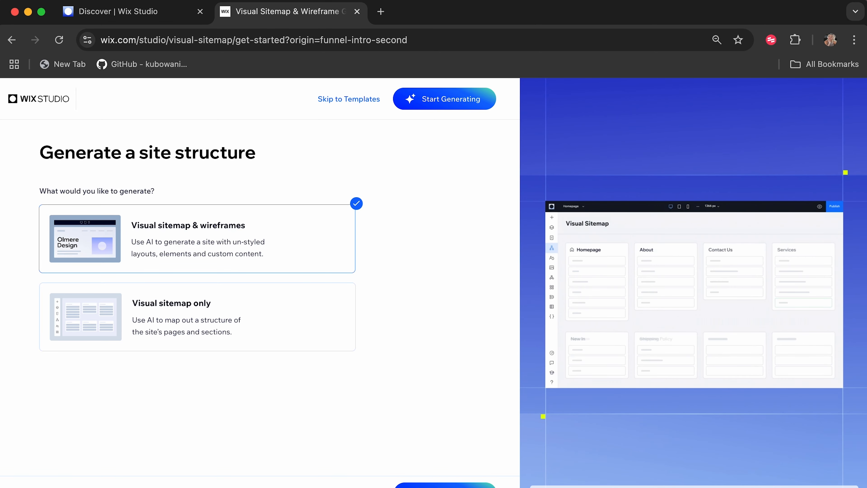
left_click(445, 485)
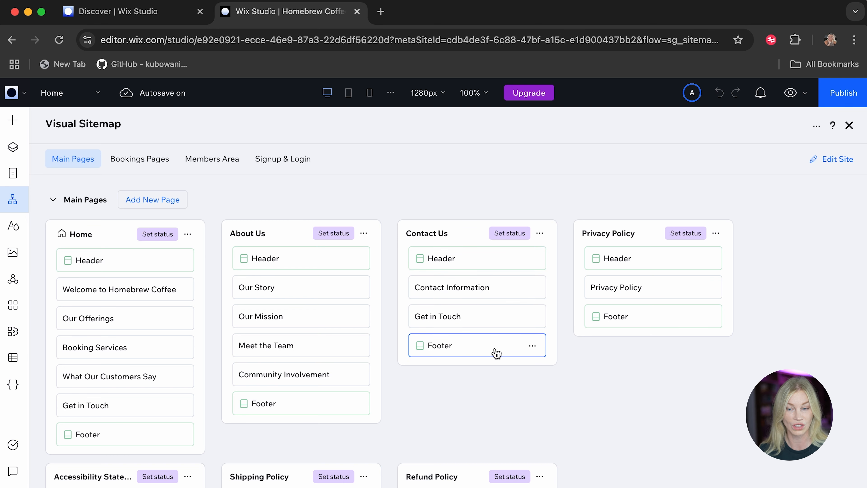
Review the sitemap's main, bookings, members area and signup and login pages, including the Privacy Policy section's actions and the sections available to add.
scroll(607, 418, "down", 1)
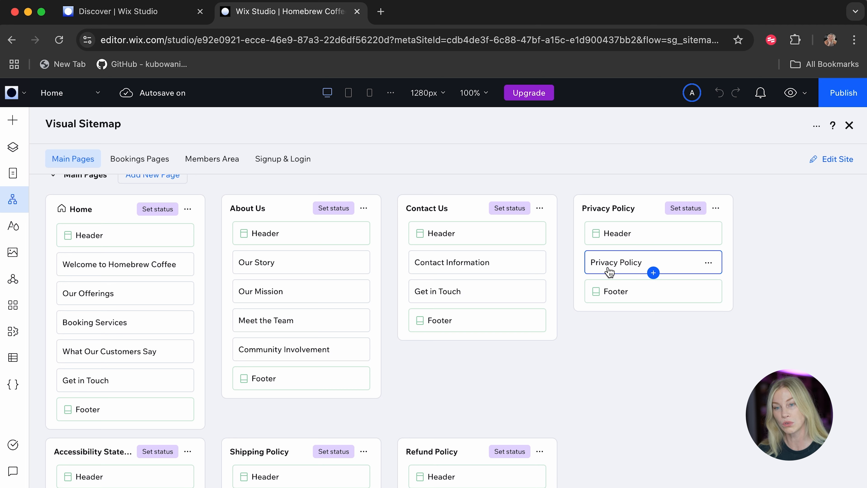
left_click(709, 265)
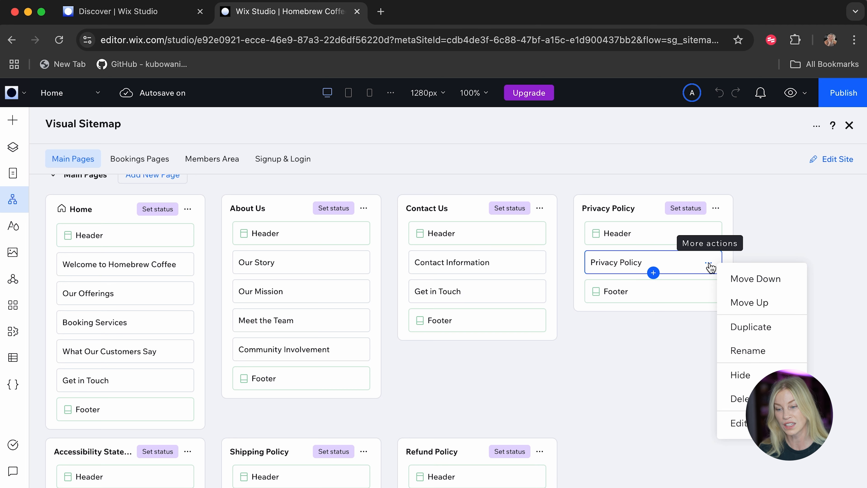
left_click(654, 331)
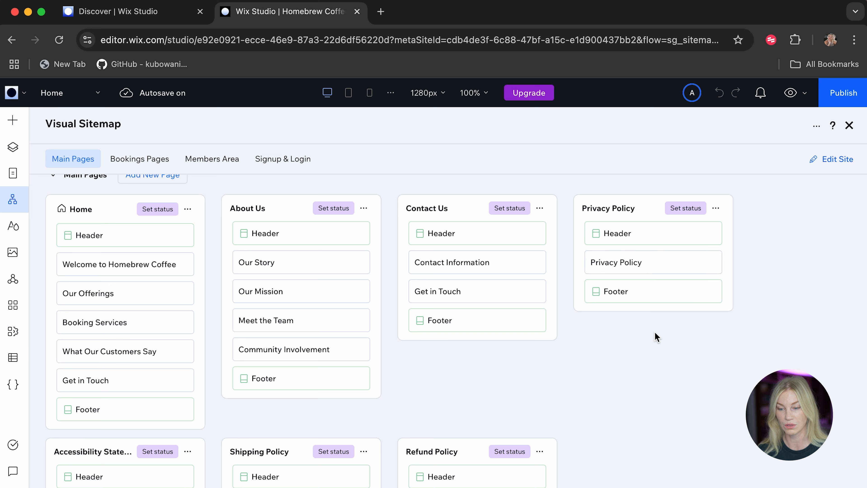
left_click(653, 273)
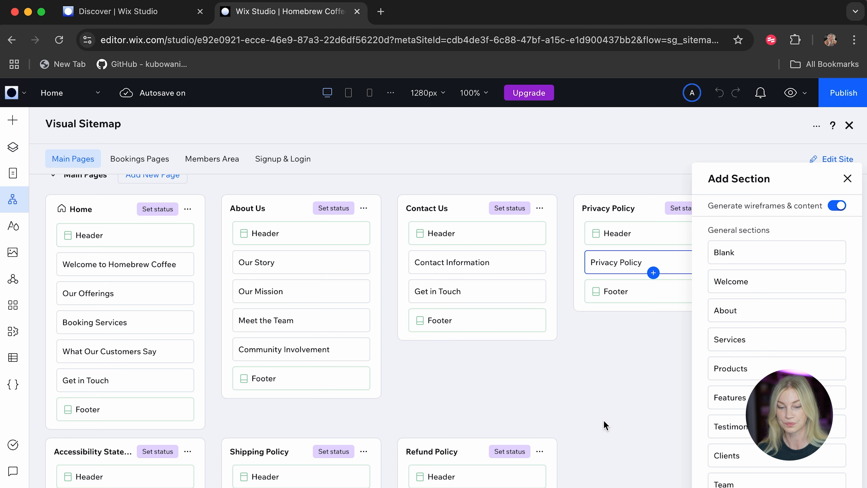
left_click(598, 432)
scroll(597, 433, "down", 6)
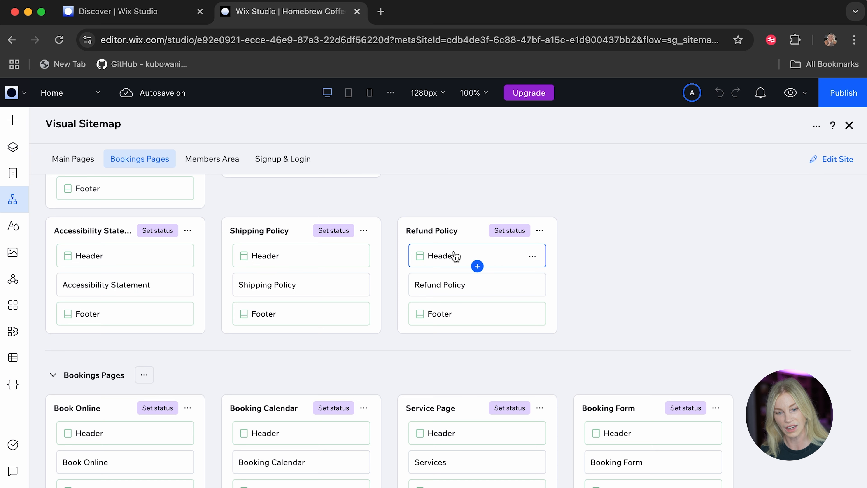
scroll(217, 344, "down", 5)
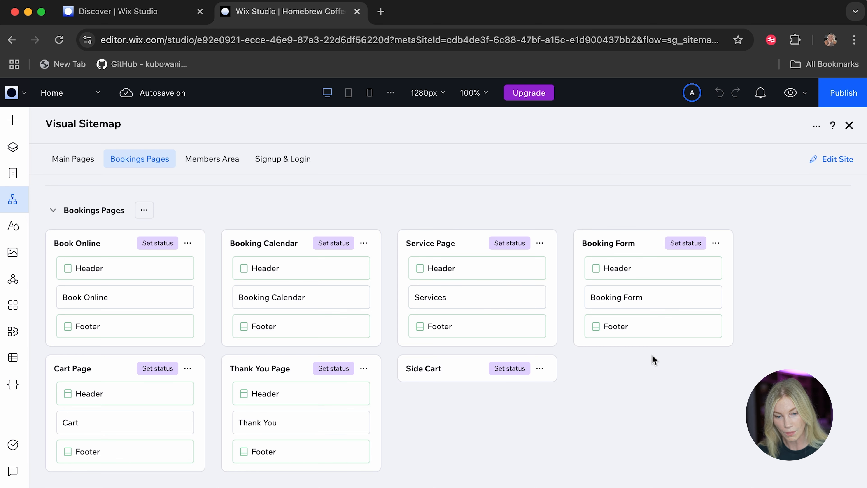
scroll(159, 414, "down", 3)
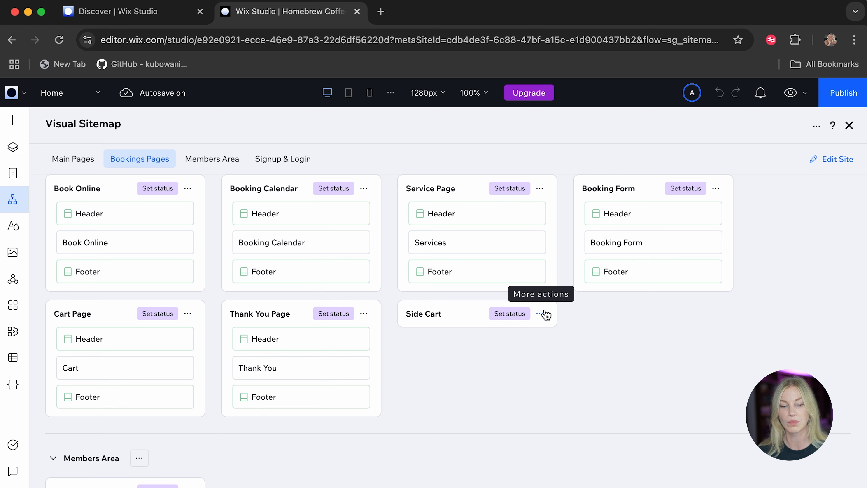
scroll(482, 360, "down", 5)
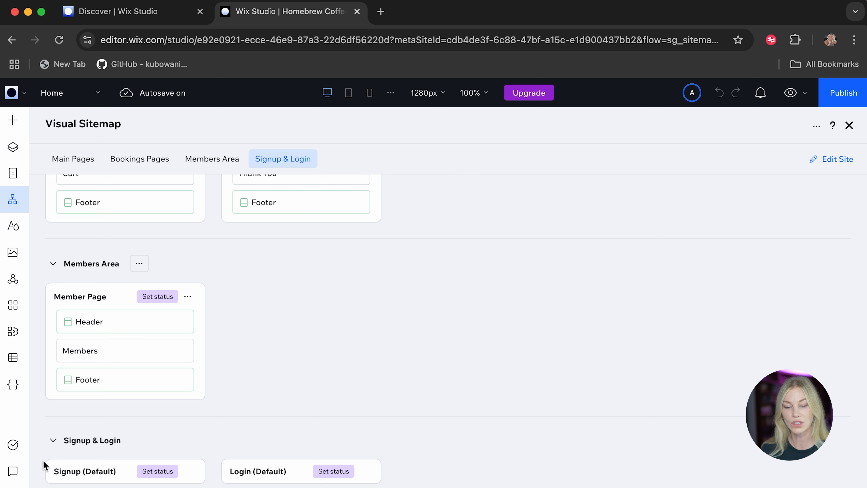
left_click(53, 441)
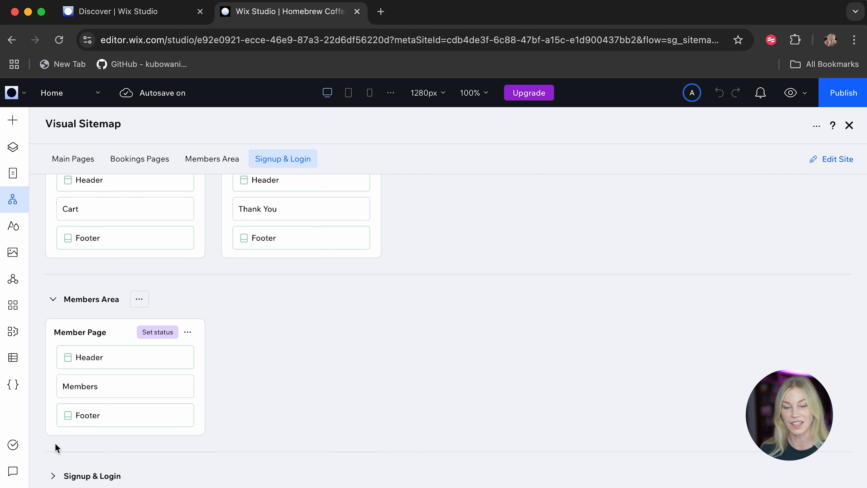
left_click(54, 475)
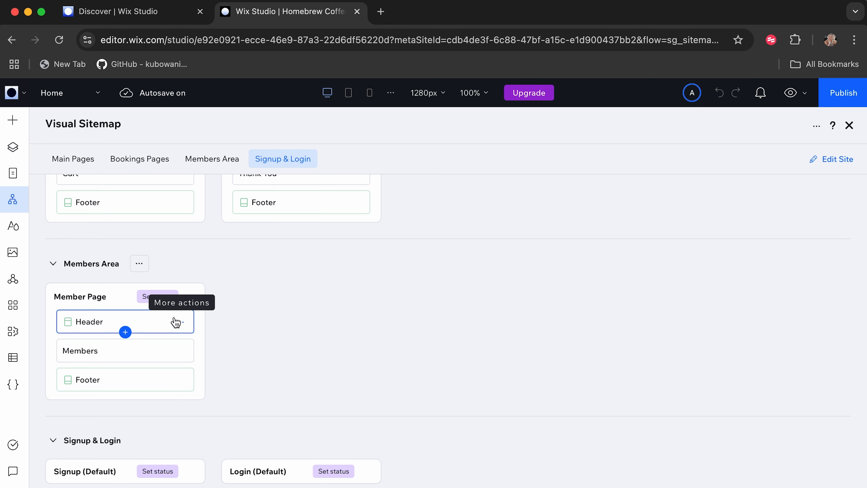
Examine the status options for the Member Page and the sitemap's main, bookings, members area and signup page groups.
left_click(159, 296)
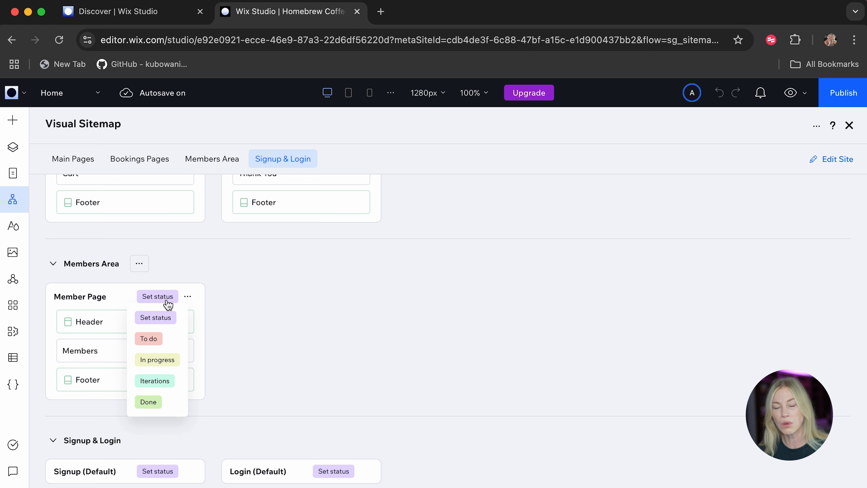
left_click(292, 296)
scroll(291, 299, "up", 20)
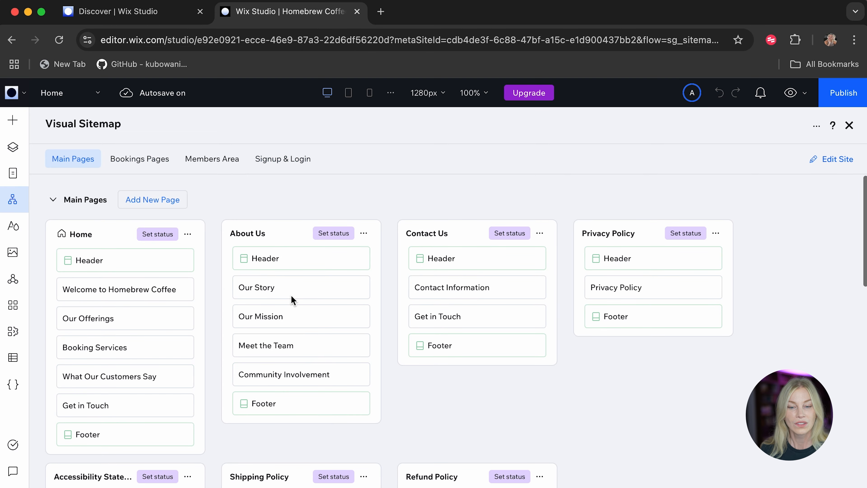
left_click(131, 163)
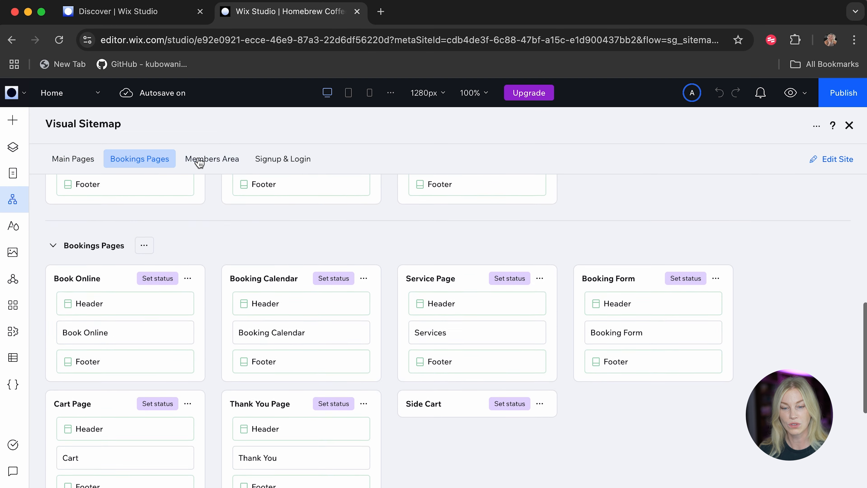
left_click(209, 159)
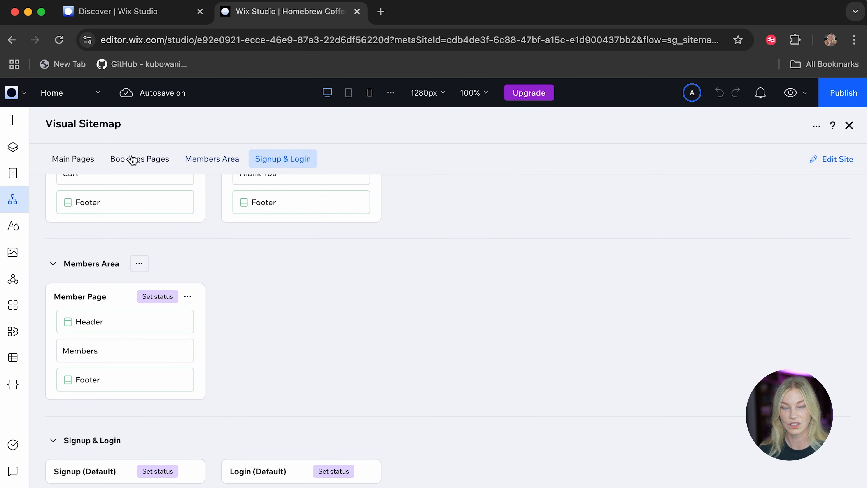
left_click(72, 157)
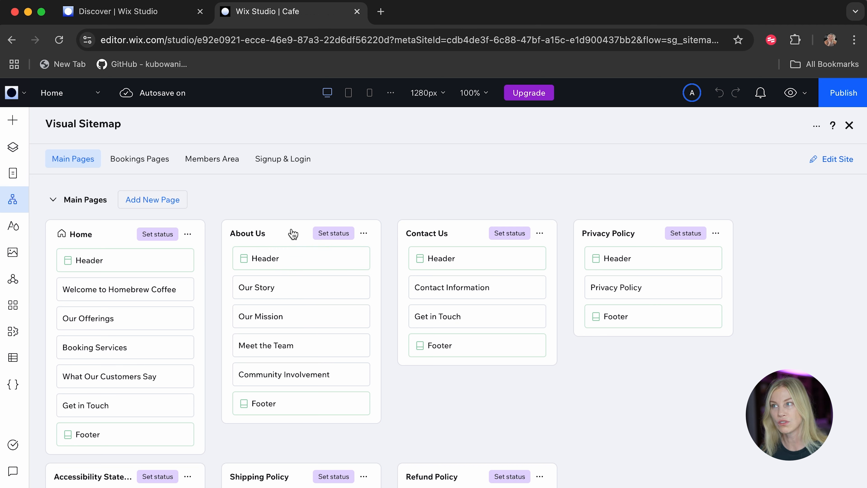
Open the list of site pages and review the welcome section of the generated Home page.
left_click(9, 178)
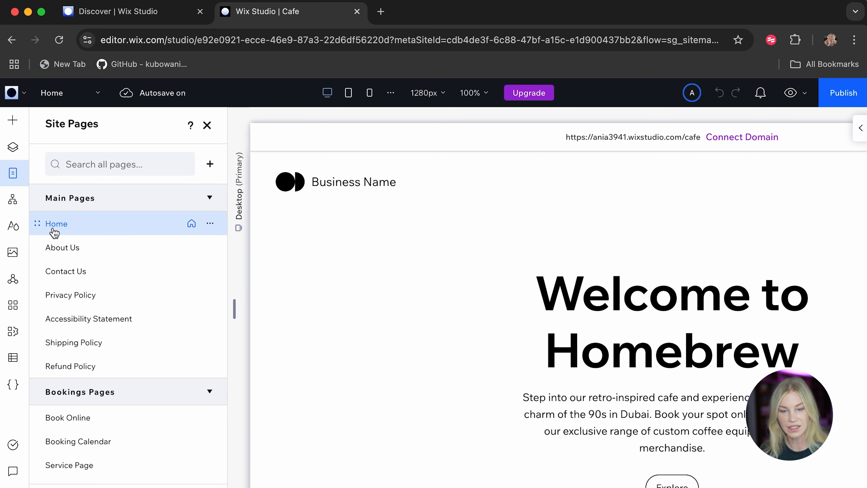
scroll(635, 425, "down", 6)
scroll(635, 425, "up", 4)
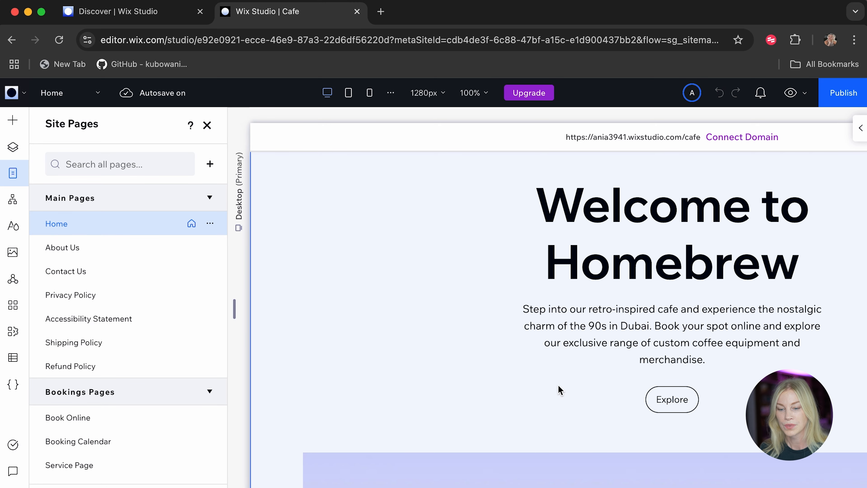
scroll(559, 389, "down", 10)
scroll(559, 385, "up", 2)
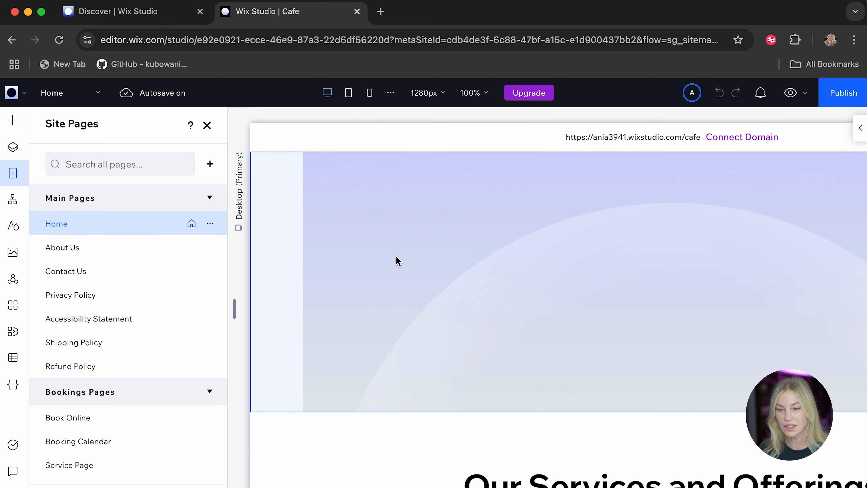
scroll(546, 385, "down", 11)
scroll(546, 385, "up", 3)
scroll(546, 389, "up", 2)
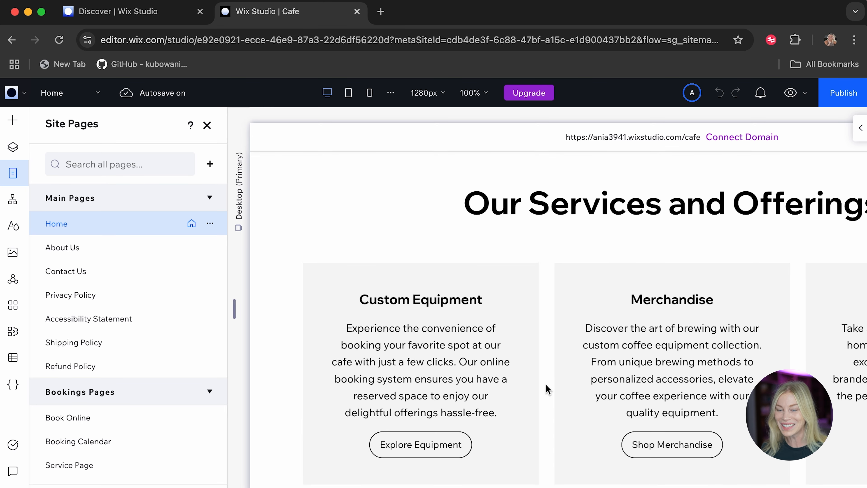
Review the Custom Equipment, Merchandise and Online Store cards in the Home page's Our Services and Offerings section.
scroll(546, 389, "down", 3)
scroll(546, 389, "up", 4)
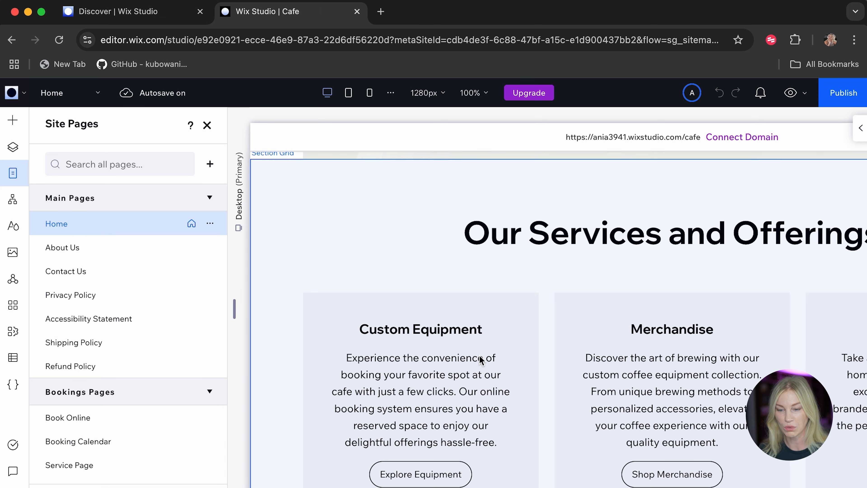
scroll(632, 373, "right", 2)
scroll(633, 372, "right", 5)
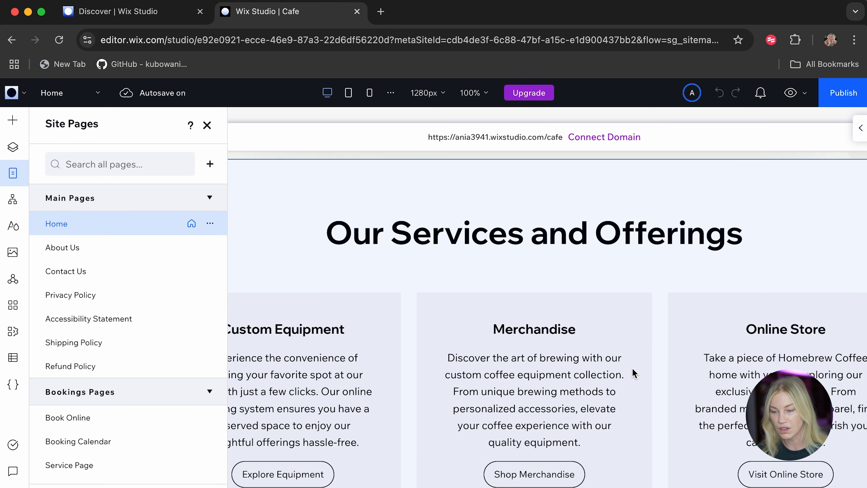
scroll(633, 372, "right", 5)
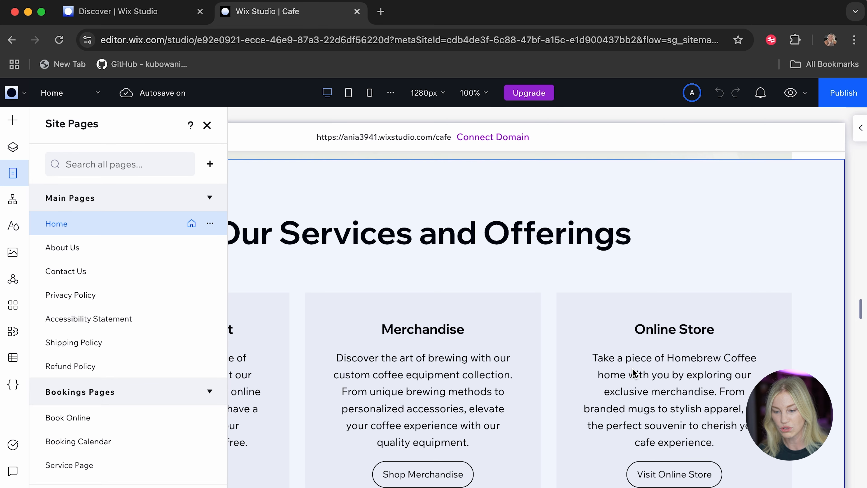
scroll(632, 373, "left", 7)
scroll(632, 372, "down", 10)
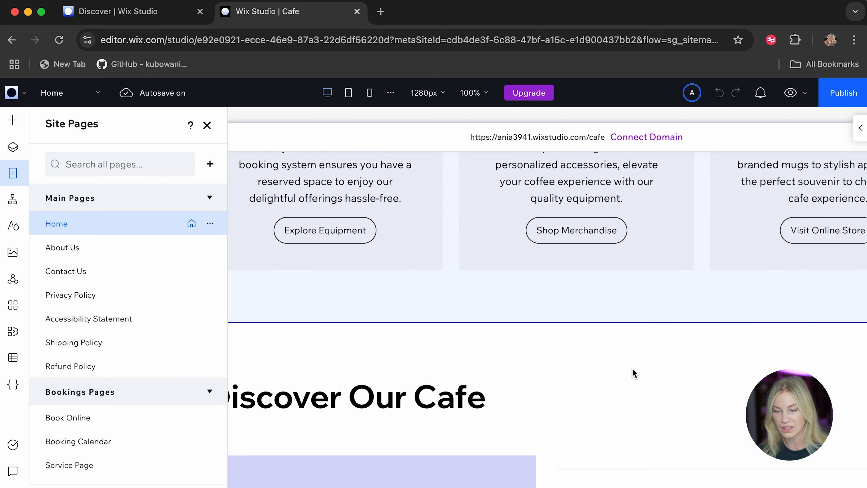
scroll(632, 372, "up", 8)
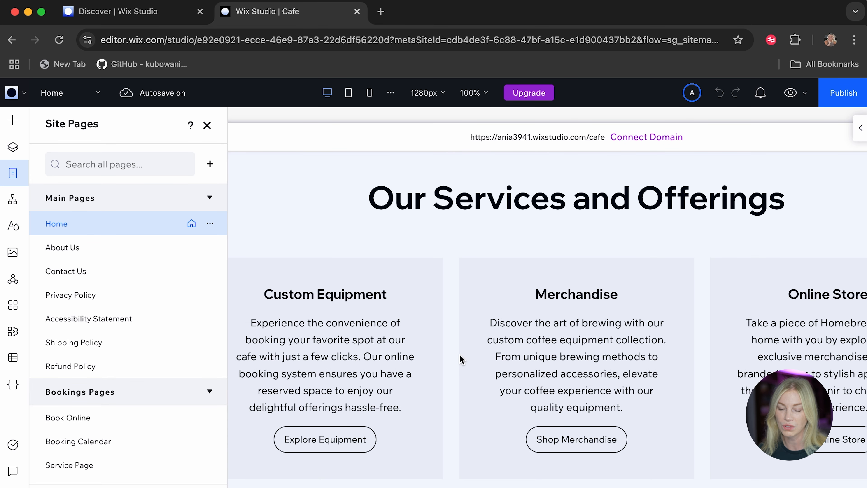
scroll(462, 359, "down", 2)
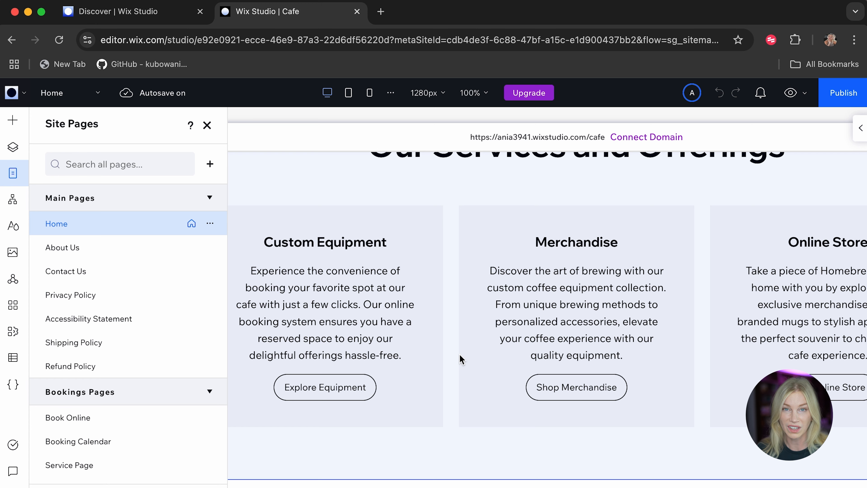
Examine the Home page's Discover Our Cafe service list and Customer Reviews section.
scroll(462, 360, "down", 14)
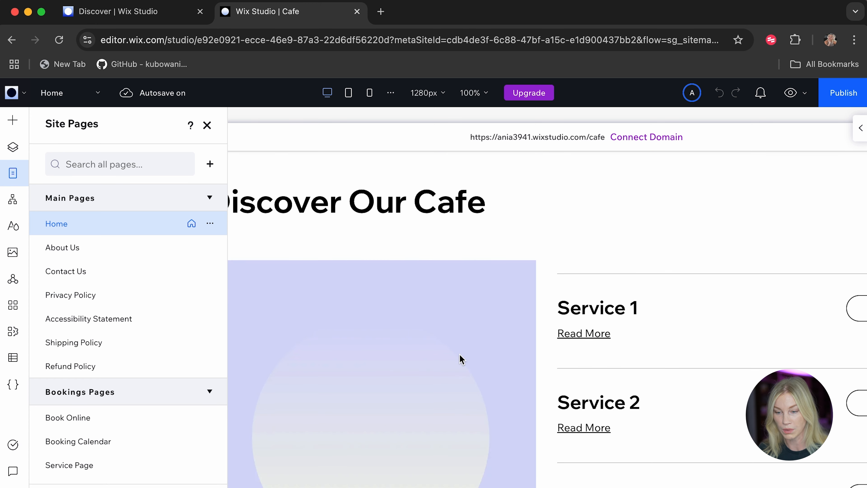
scroll(462, 359, "down", 7)
scroll(461, 359, "up", 3)
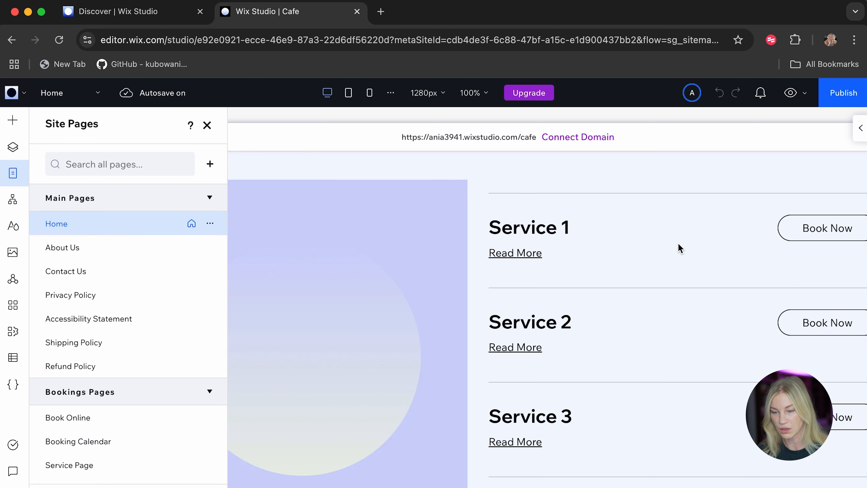
scroll(680, 248, "left", 5)
scroll(614, 277, "down", 10)
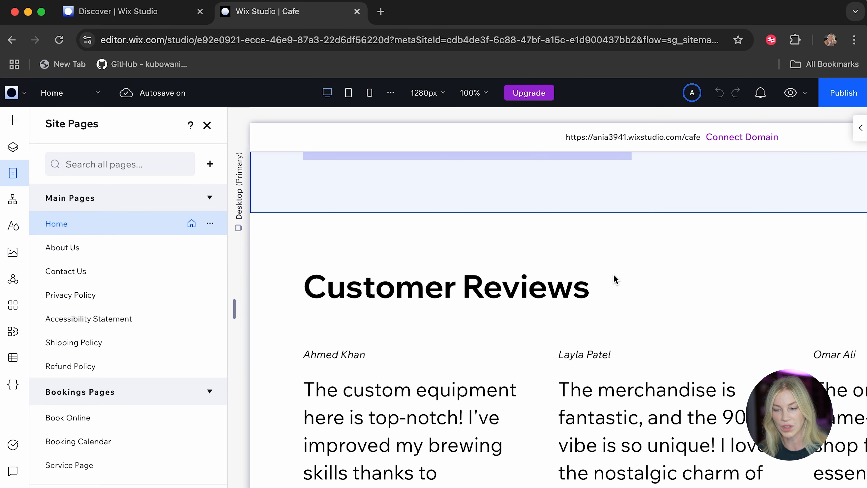
scroll(615, 280, "down", 4)
scroll(616, 280, "up", 3)
scroll(614, 278, "down", 6)
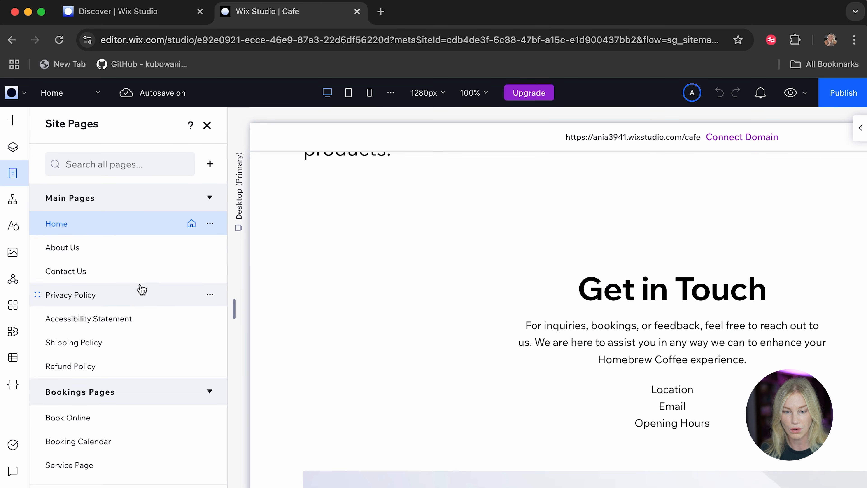
Check the Privacy Policy, Accessibility Statement, Shipping Policy and Refund Policy pages, with the page design settings collapsed.
left_click(125, 297)
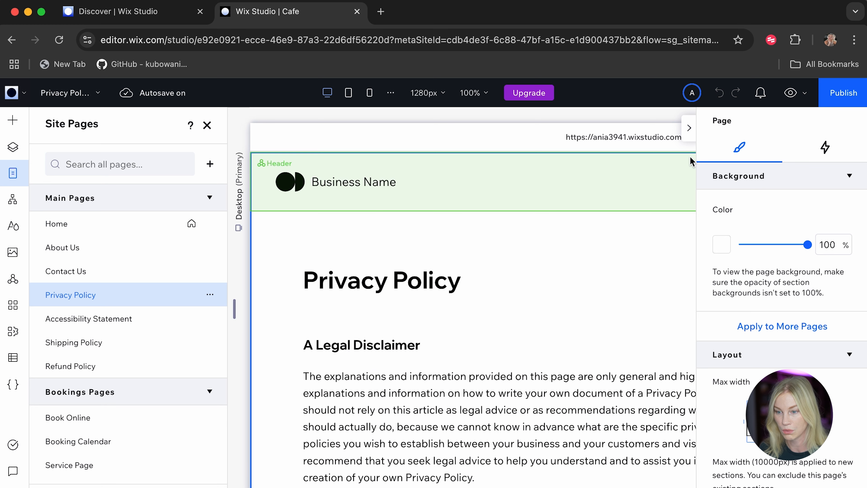
left_click(688, 136)
left_click(90, 326)
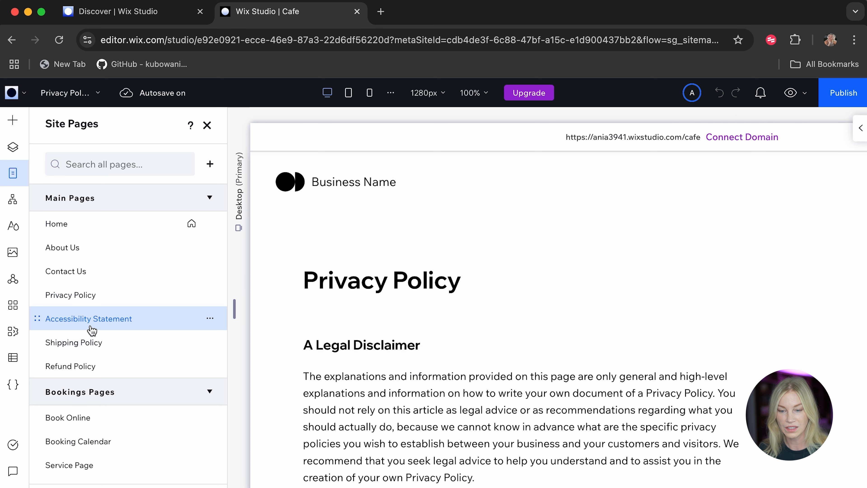
left_click(80, 345)
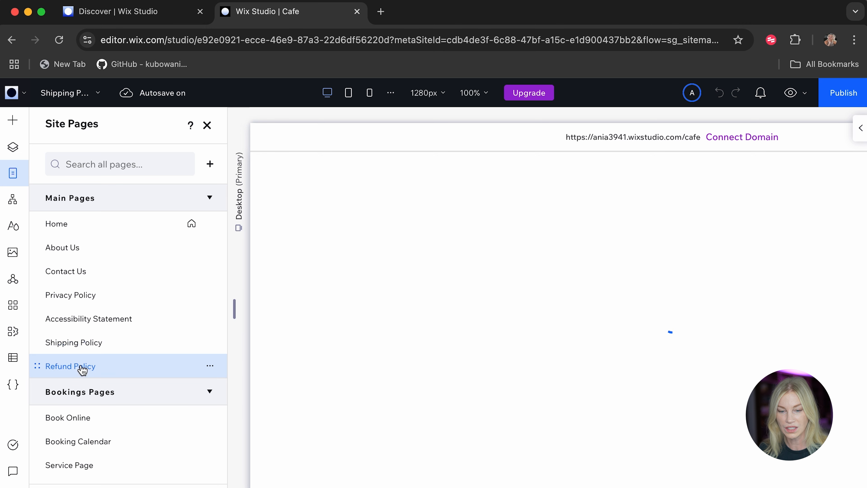
left_click(83, 367)
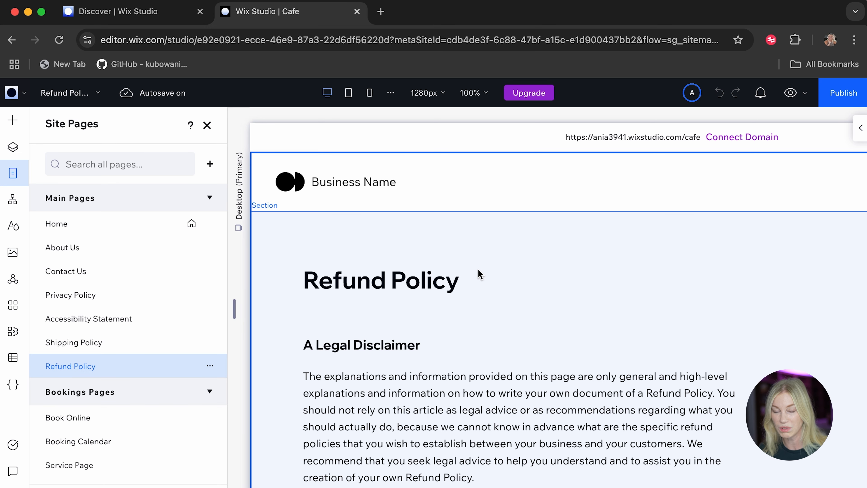
scroll(479, 274, "down", 7)
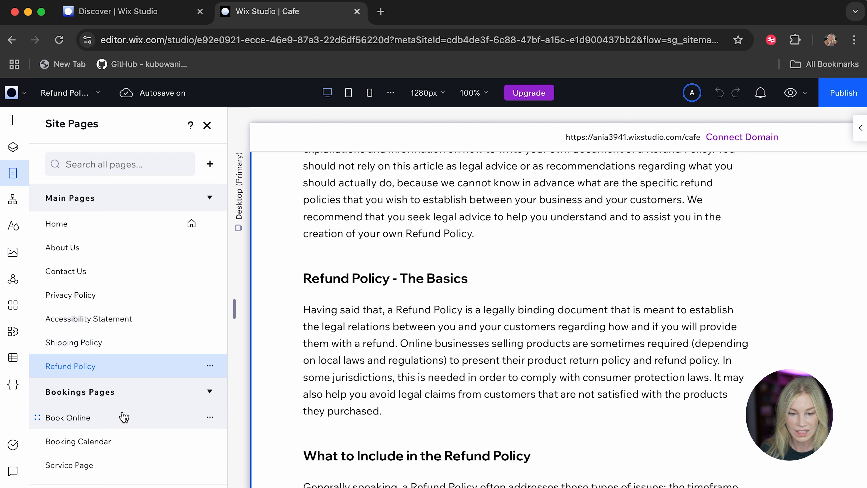
Open the Book Online page and review its service cards.
left_click(122, 416)
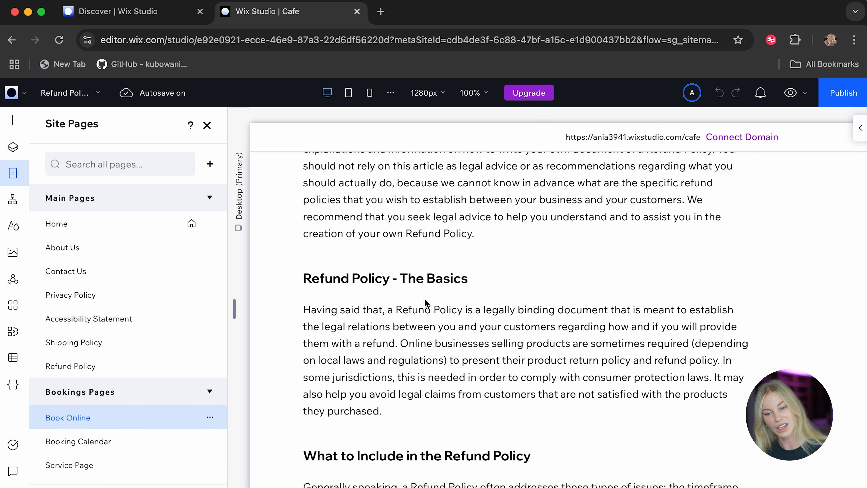
scroll(482, 334, "down", 5)
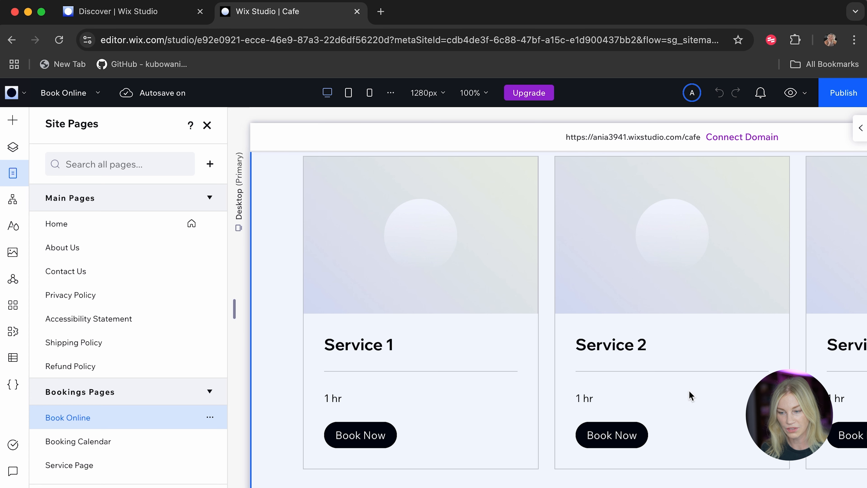
scroll(690, 394, "right", 3)
scroll(690, 395, "right", 4)
scroll(689, 395, "left", 7)
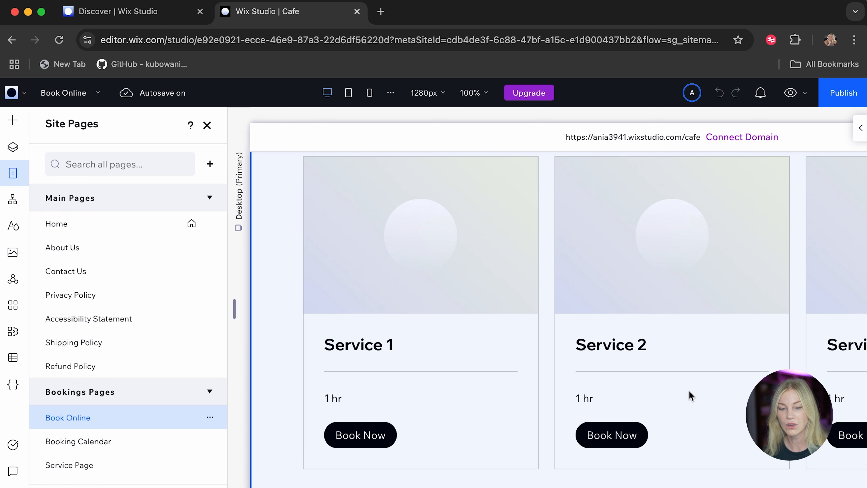
Review the Booking Calendar page's filters and date selection, and the remaining bookings and members pages in the page list.
left_click(75, 444)
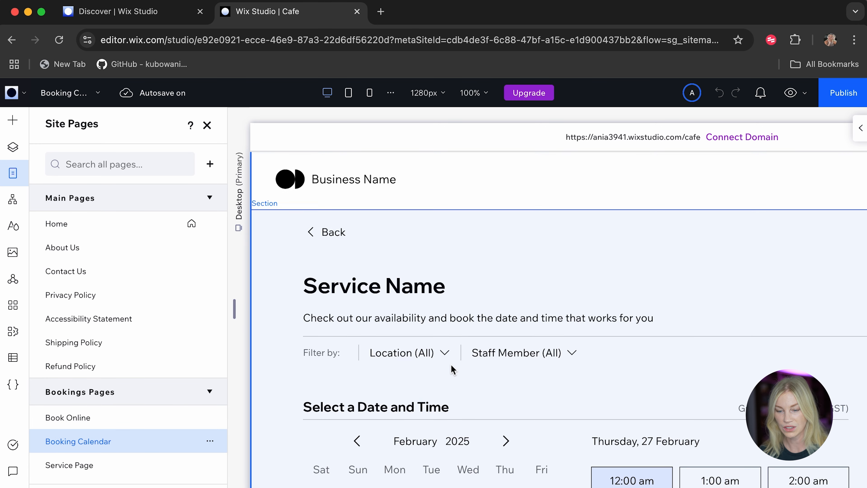
scroll(453, 369, "down", 5)
scroll(453, 369, "up", 3)
scroll(452, 368, "up", 2)
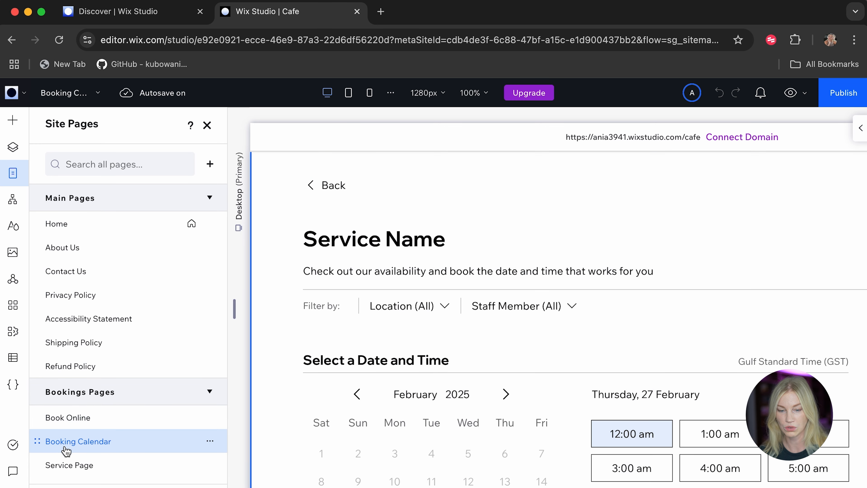
scroll(82, 473, "down", 1)
scroll(83, 473, "down", 3)
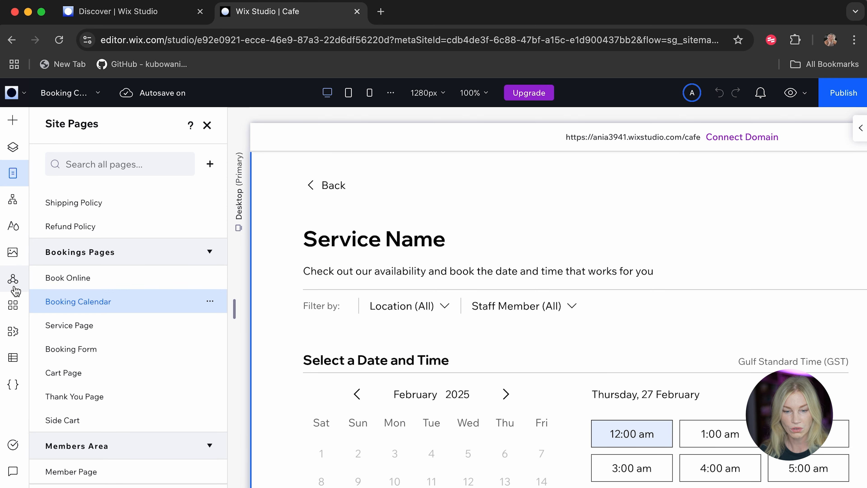
Look through the My Business, CMS and Code tools, and close the site editor to return to the Wix Studio dashboard.
left_click(13, 331)
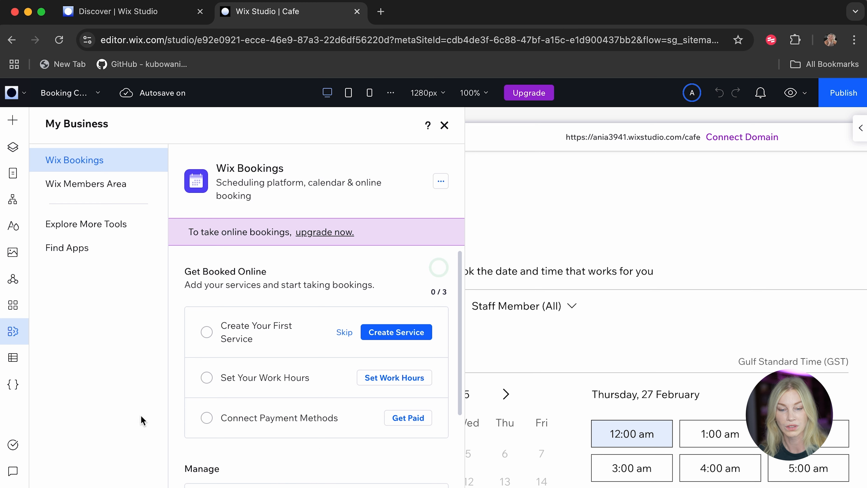
left_click(13, 357)
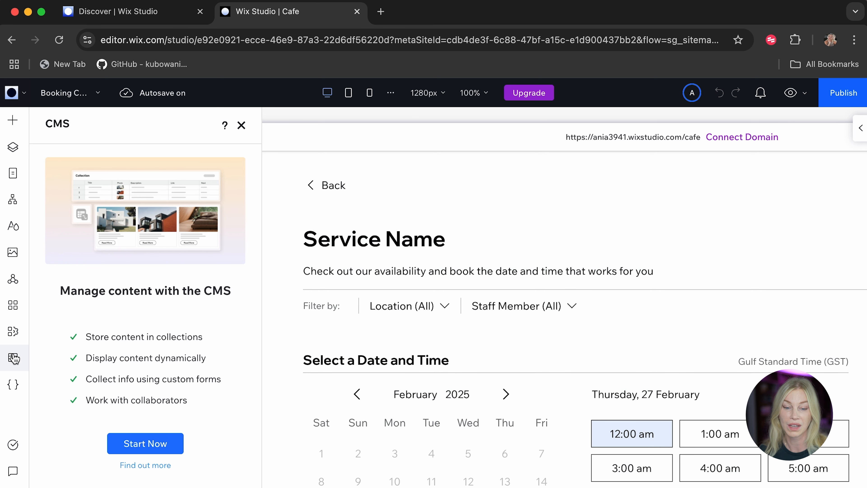
left_click(13, 383)
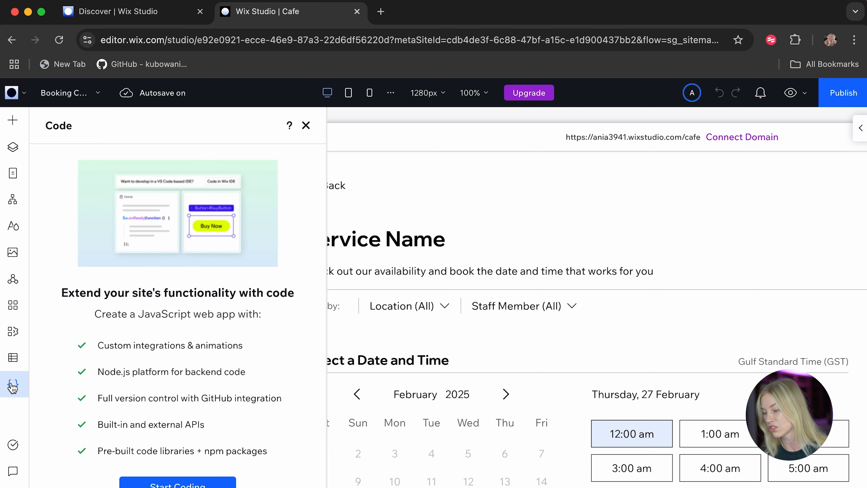
scroll(150, 436, "down", 1)
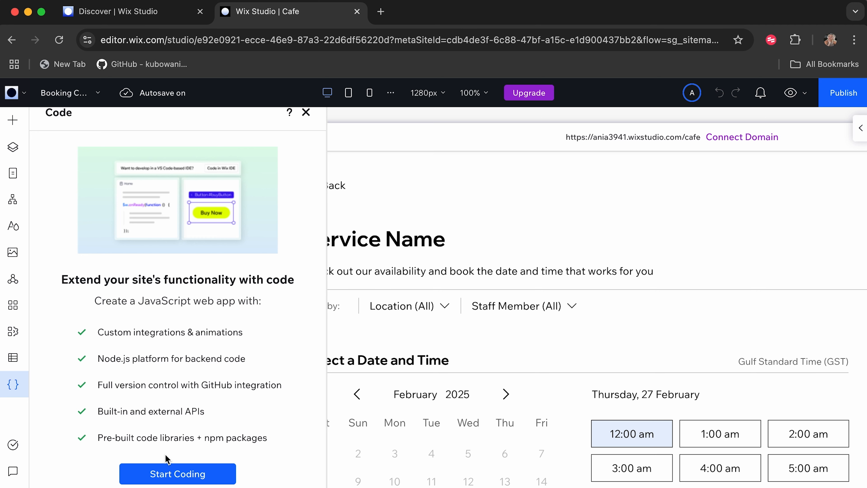
left_click(357, 11)
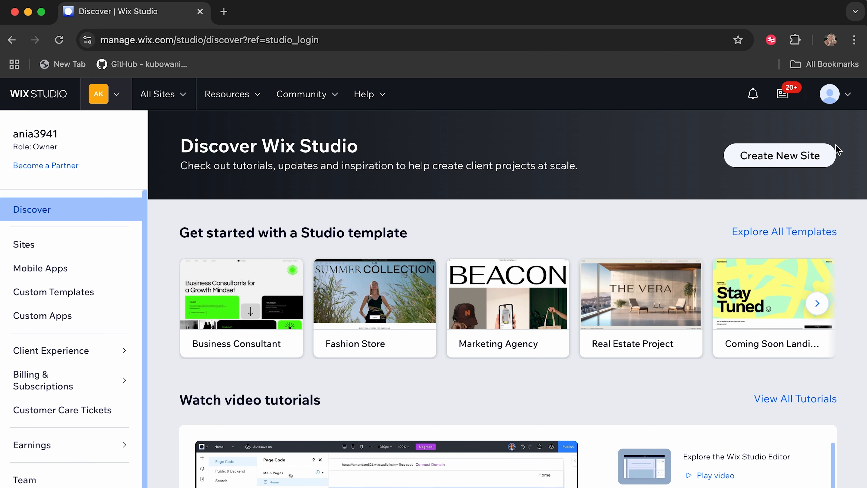
Start a new Wix website from a template and narrow the template gallery to wireframes.
left_click(813, 159)
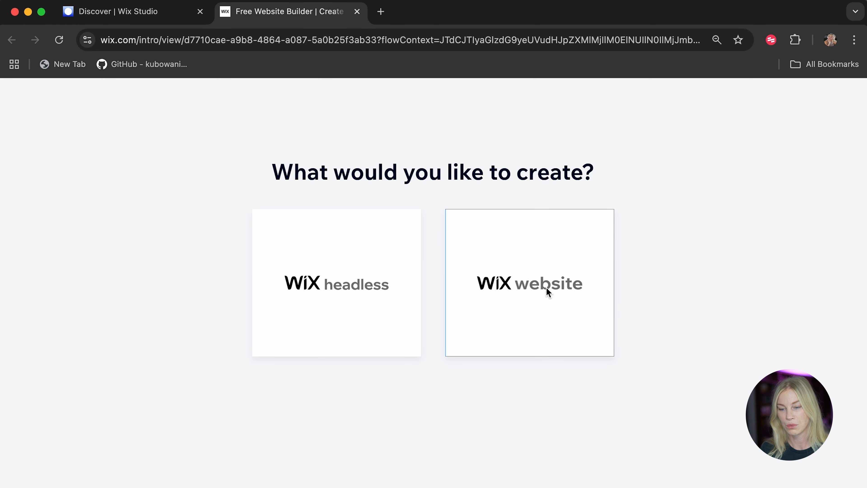
left_click(546, 289)
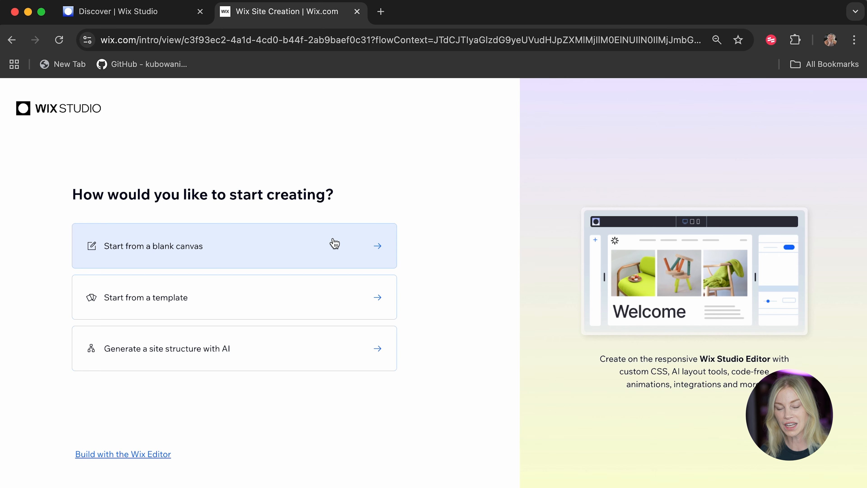
left_click(264, 303)
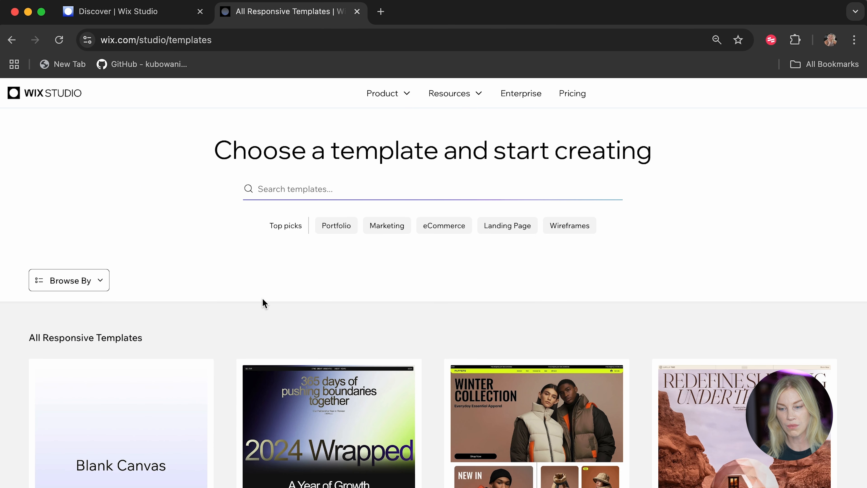
left_click(584, 233)
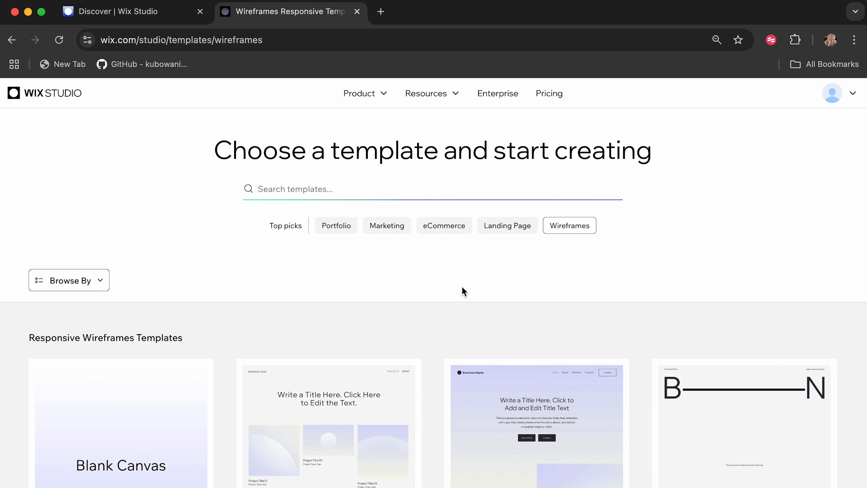
Browse the wireframe templates and open the eCommerce Wireframe for editing.
scroll(43, 300, "down", 6)
scroll(226, 369, "down", 3)
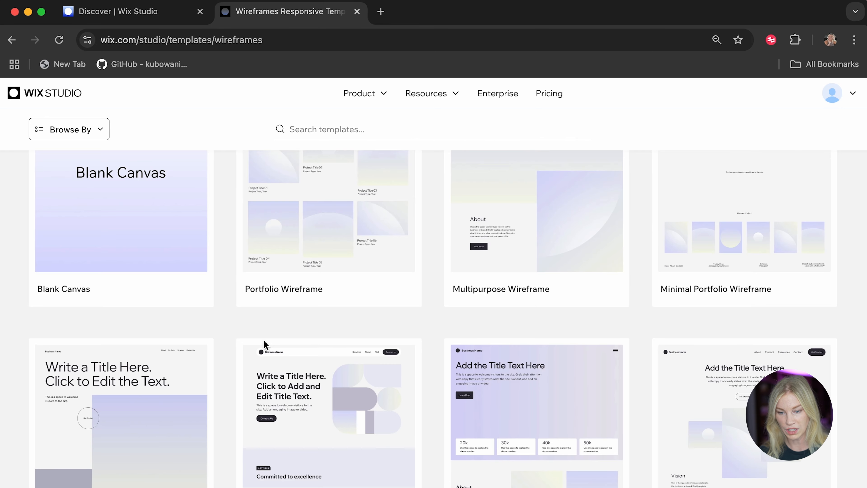
scroll(263, 341, "down", 3)
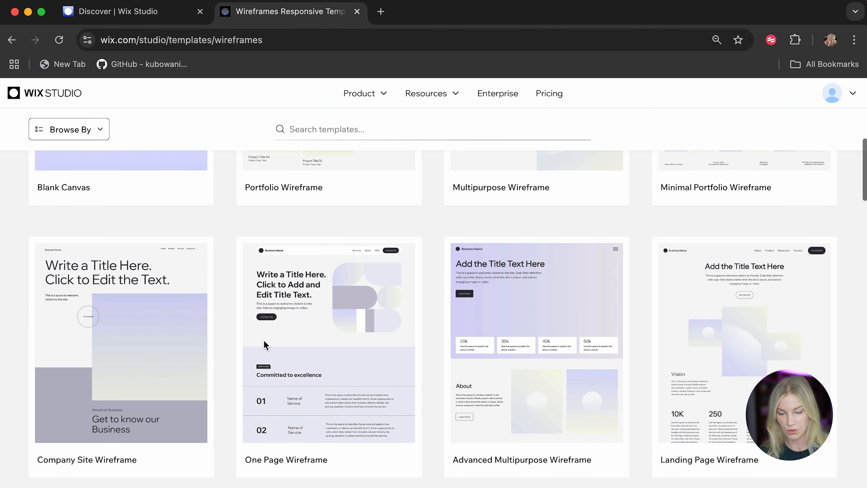
scroll(265, 345, "down", 5)
scroll(265, 345, "down", 13)
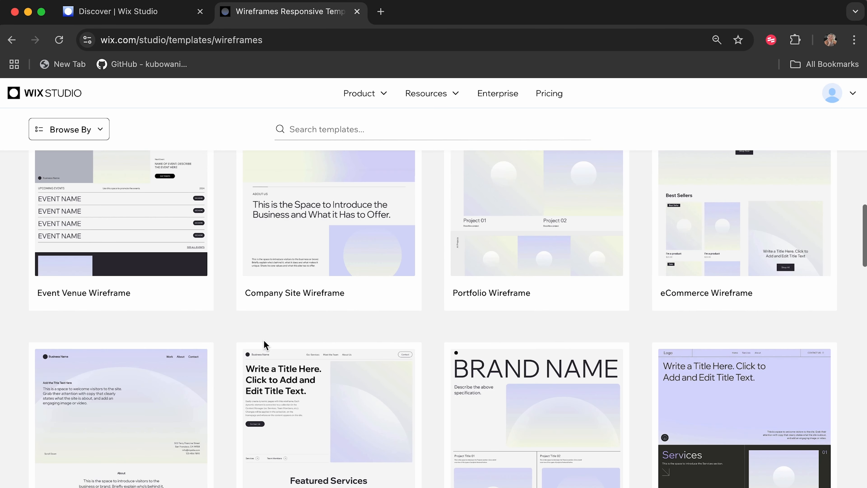
scroll(266, 345, "up", 8)
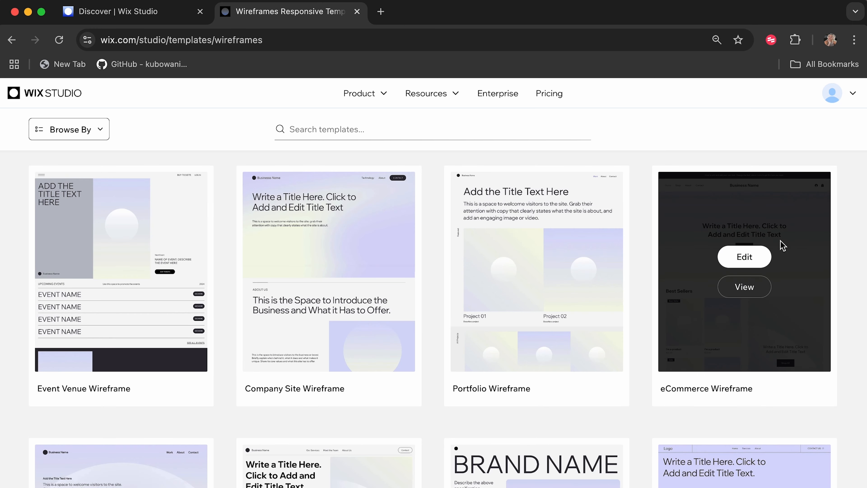
left_click(748, 256)
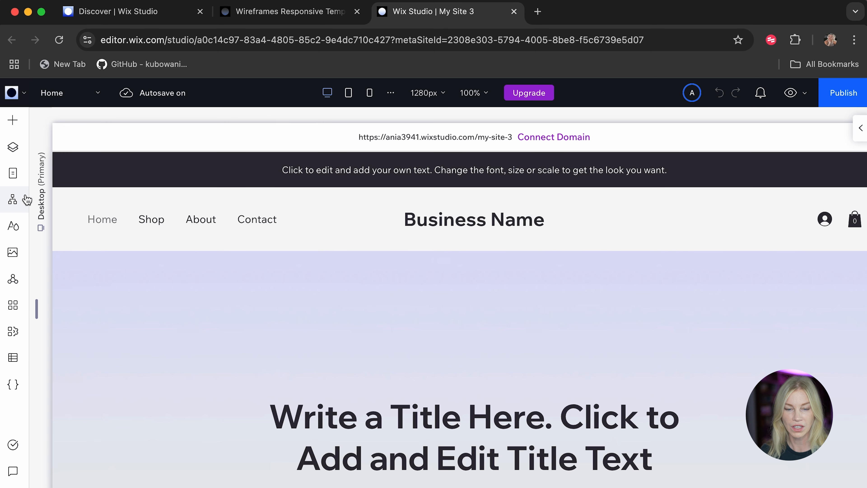
Open the visual sitemap and review the sections of the main pages, from Home to the policy and accessibility pages.
left_click(12, 200)
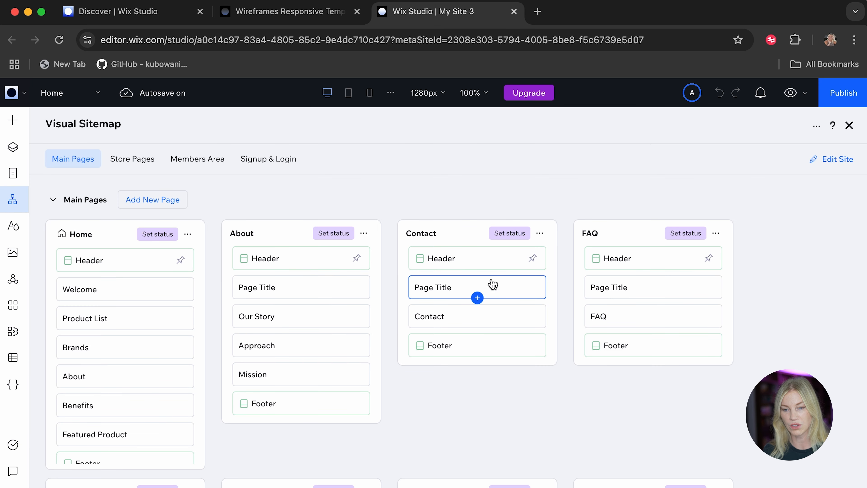
scroll(495, 286, "down", 5)
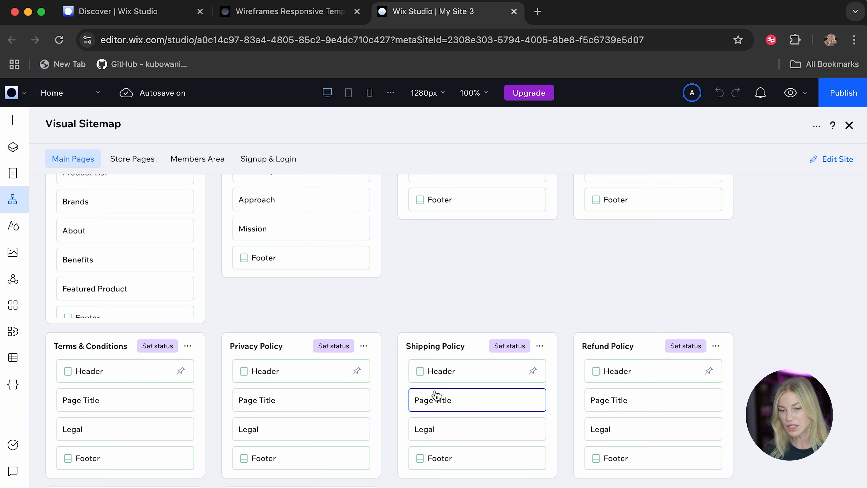
scroll(437, 393, "down", 1)
scroll(662, 368, "down", 3)
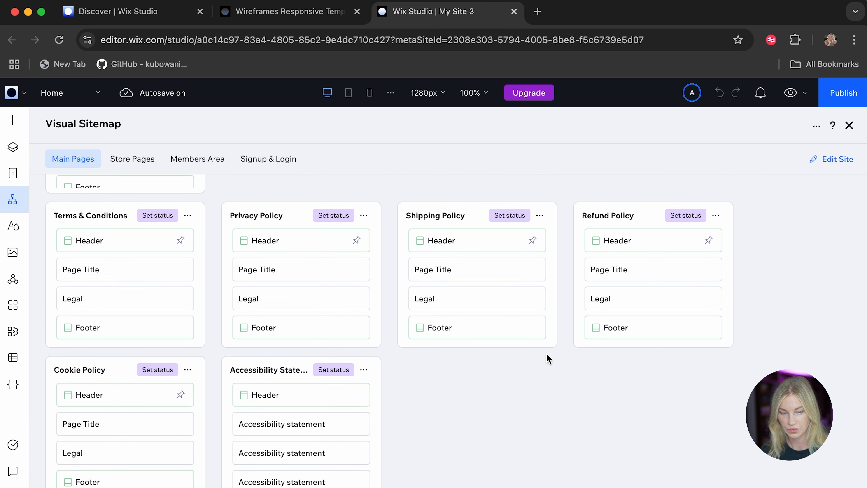
scroll(546, 355, "down", 6)
scroll(547, 354, "down", 2)
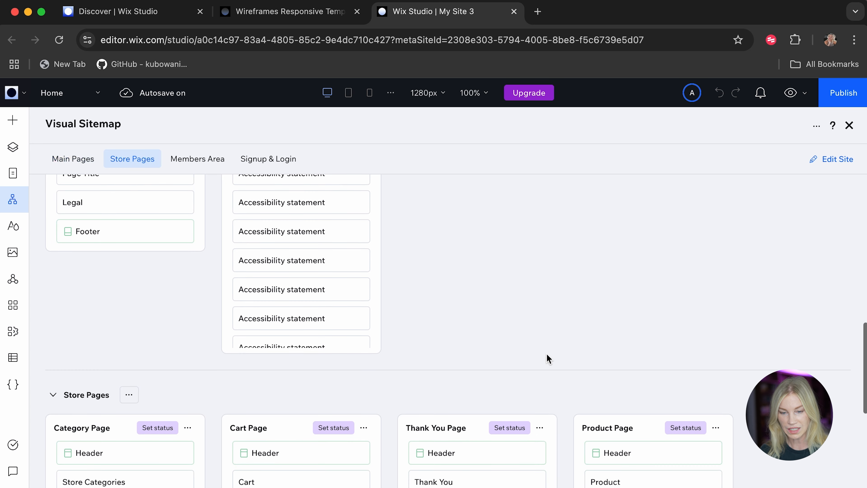
Review the Store Pages, Members Area and Signup & Login groups in the sitemap, and check the site pages list before closing it.
scroll(546, 354, "down", 4)
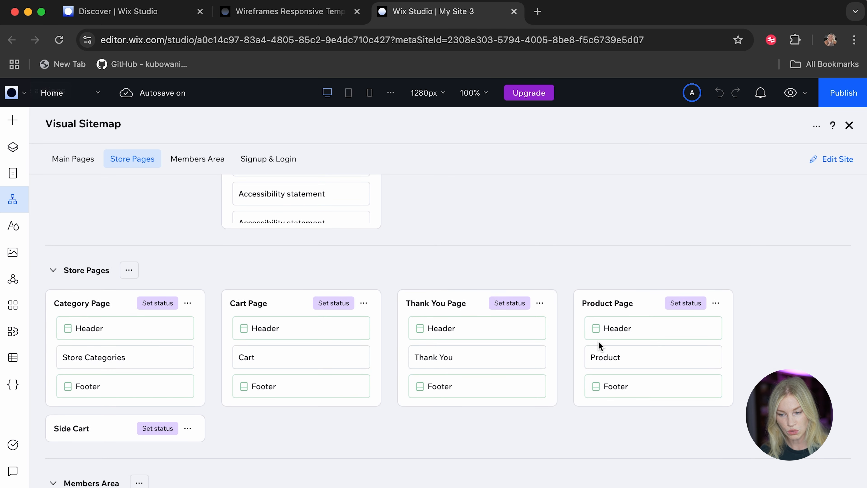
scroll(437, 441, "down", 2)
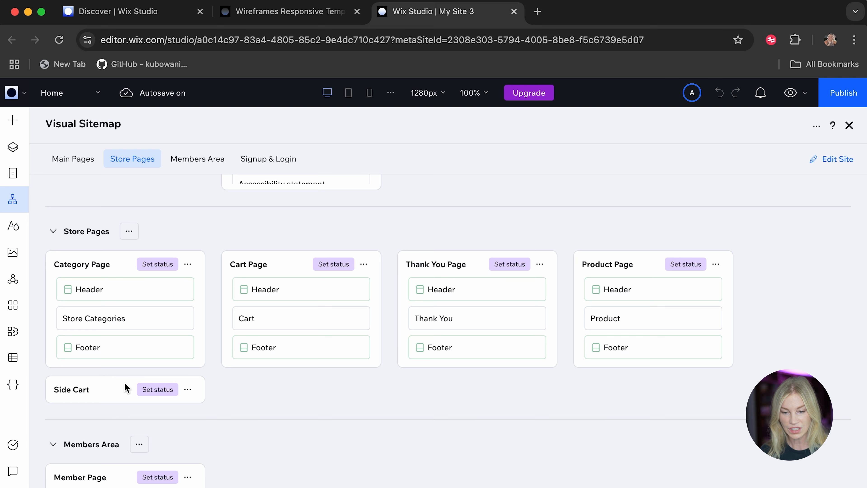
scroll(447, 418, "down", 5)
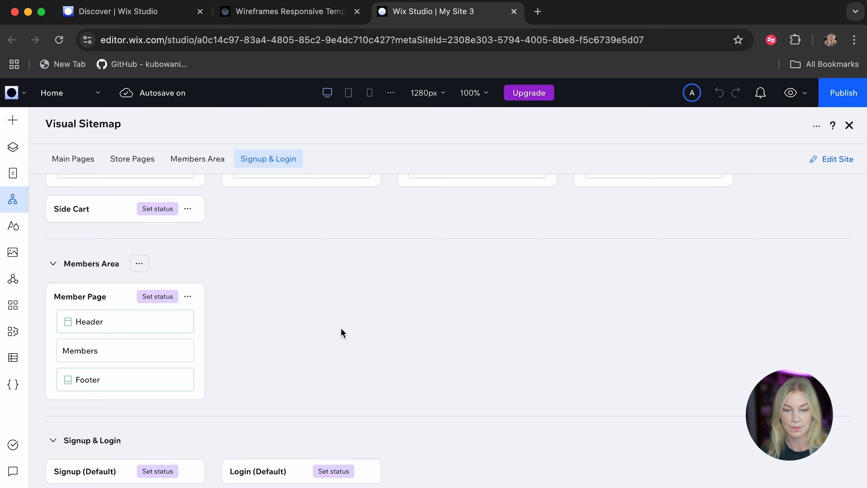
scroll(343, 333, "up", 6)
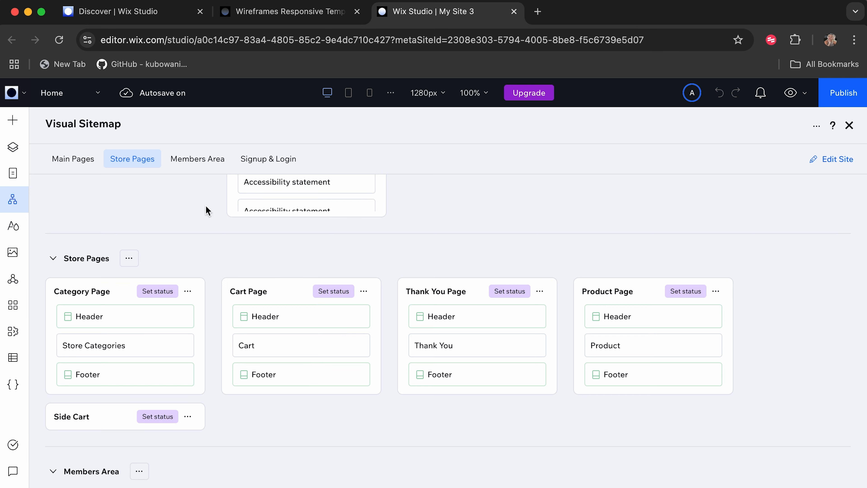
left_click(14, 177)
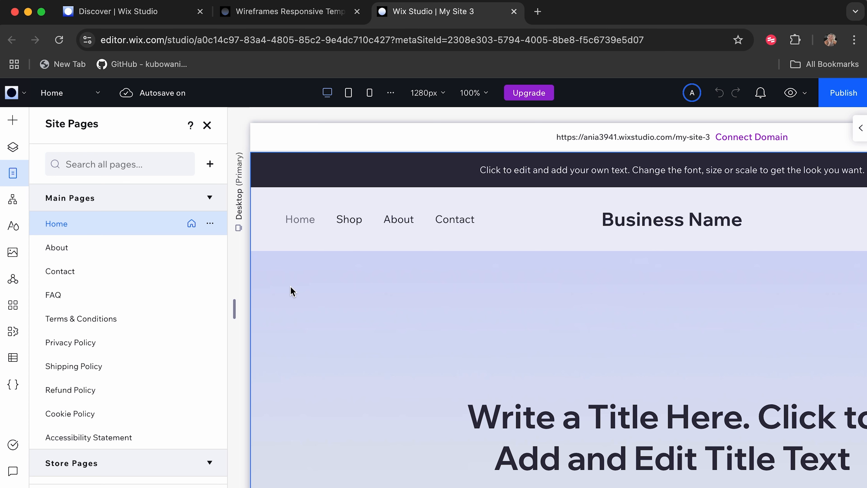
left_click(207, 126)
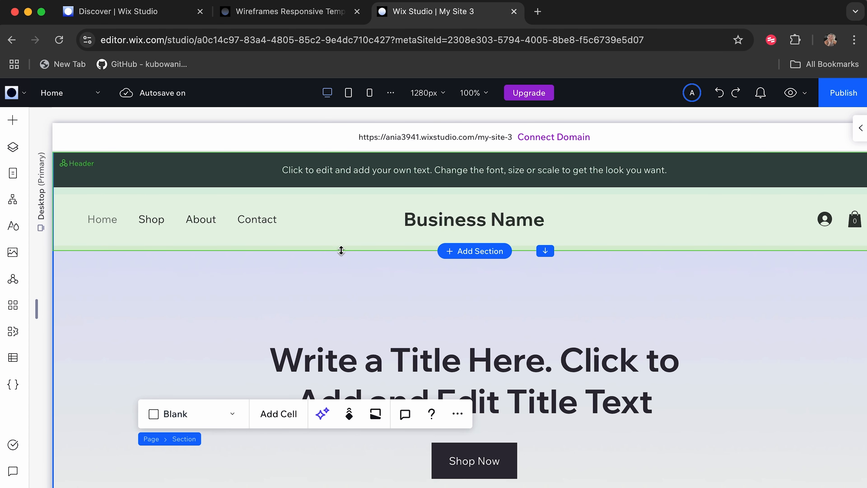
Enlarge the header until its navigation cell is about 149 px high, and open that cell's design settings.
left_click(335, 244)
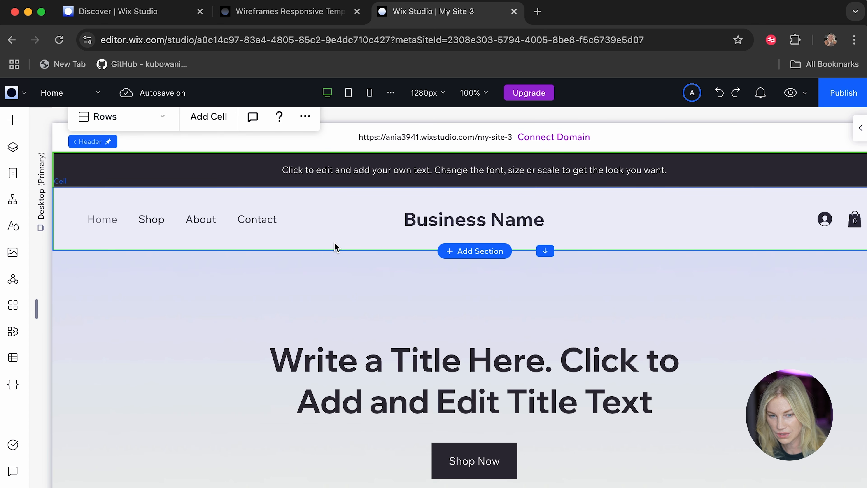
left_click_drag(545, 250, 542, 302)
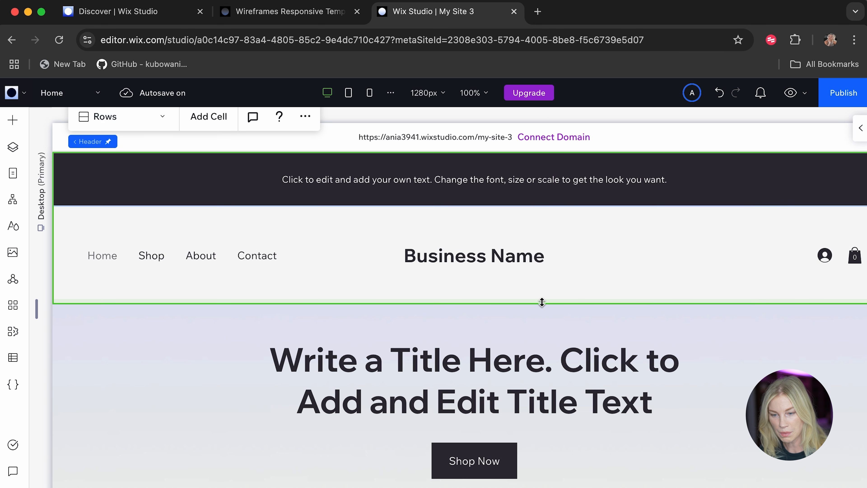
left_click(344, 263)
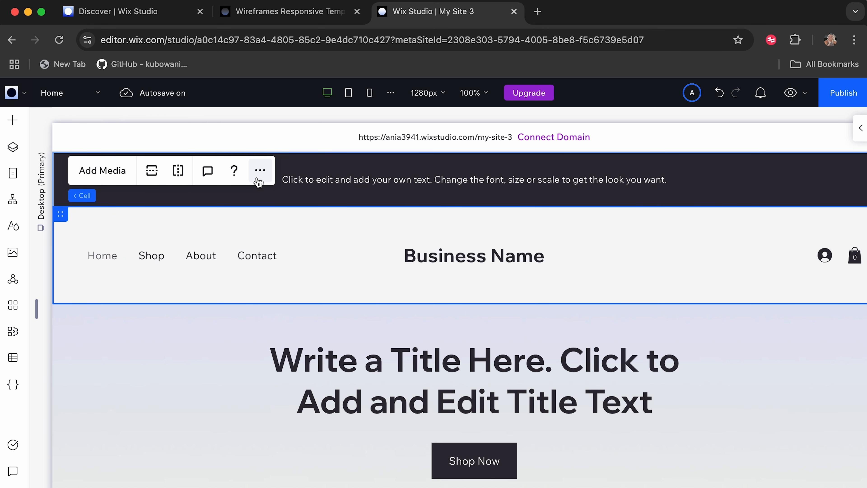
left_click(858, 130)
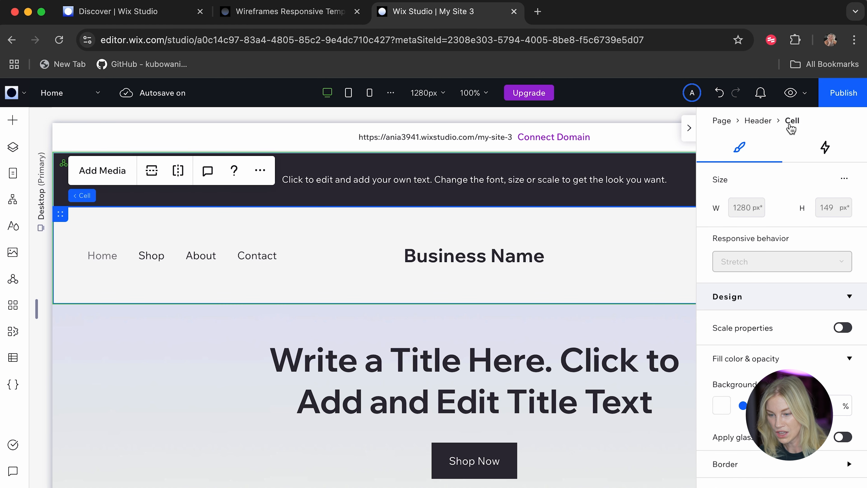
Edit the theme colors from the cell's background color choices and set Color 6 to #DB4E3E.
left_click(745, 359)
left_click(745, 360)
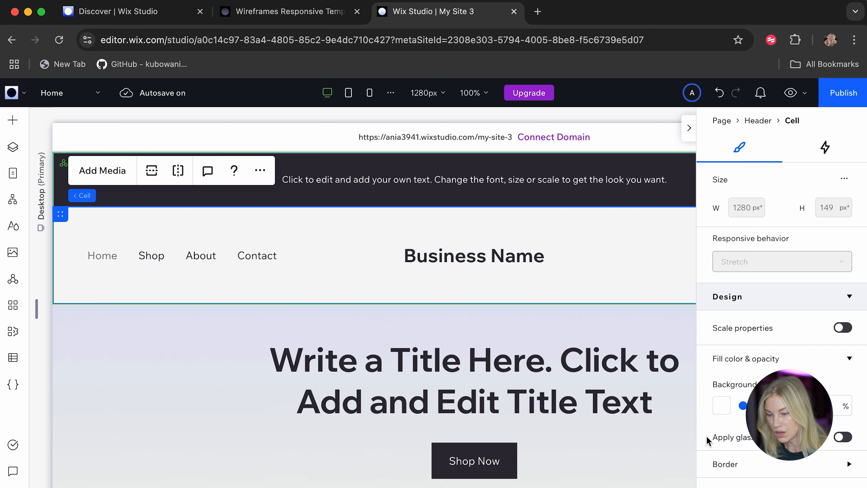
left_click(721, 407)
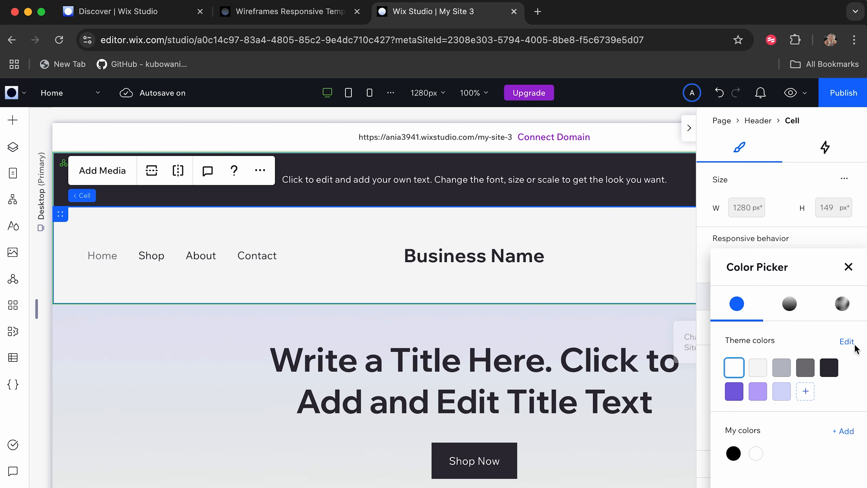
left_click(847, 341)
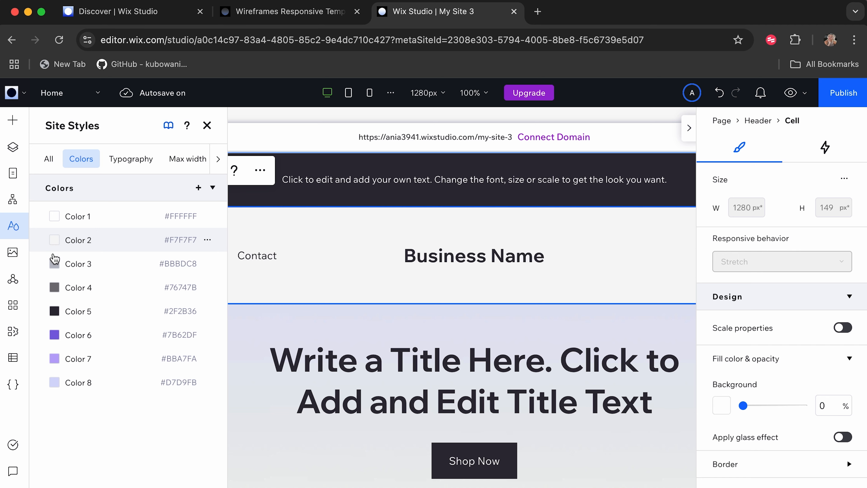
left_click(54, 335)
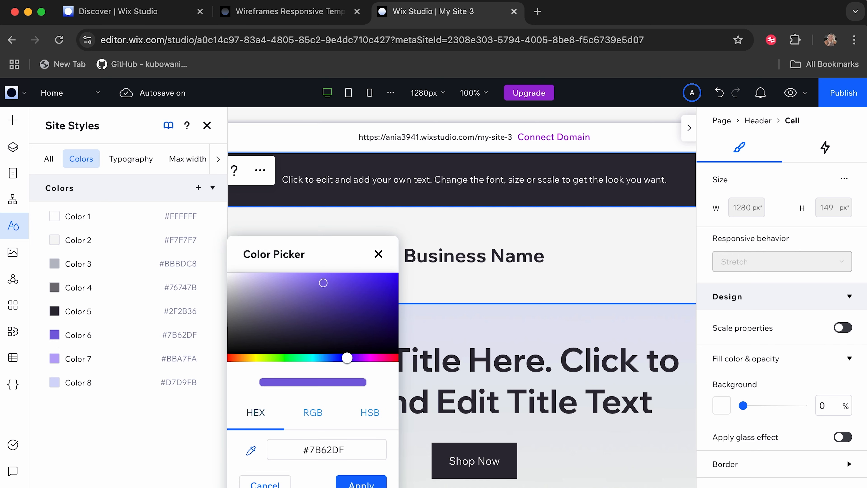
double_click(352, 451)
type("DB4E3E")
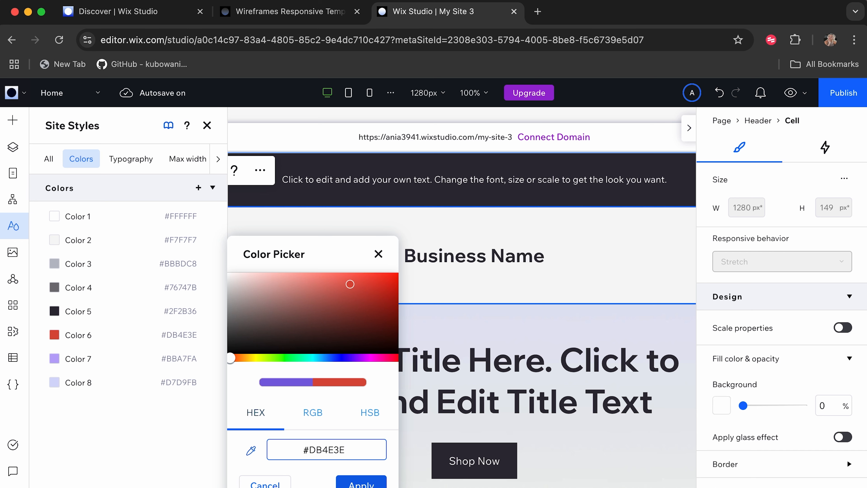
left_click(359, 482)
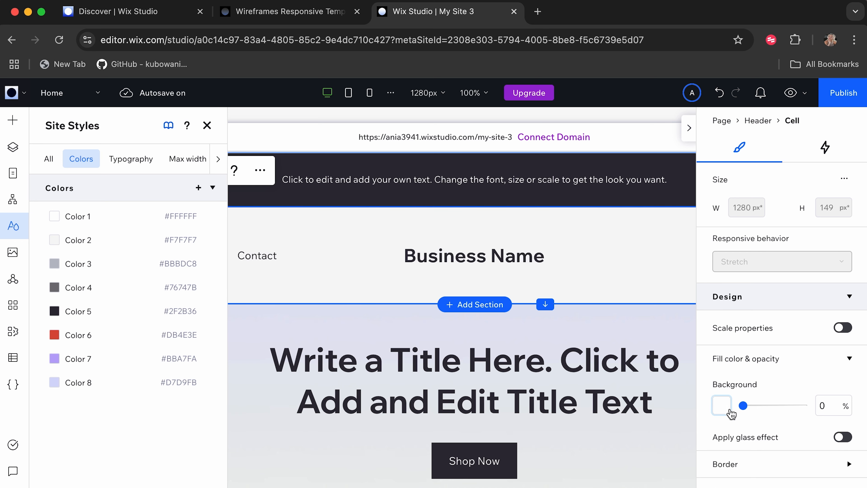
Fill the header's navigation cell background with the red theme Color 6.
left_click(722, 410)
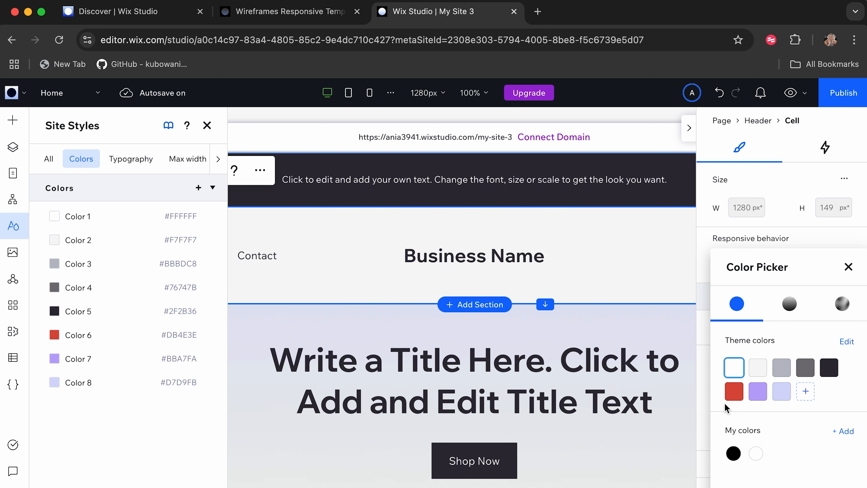
left_click(734, 392)
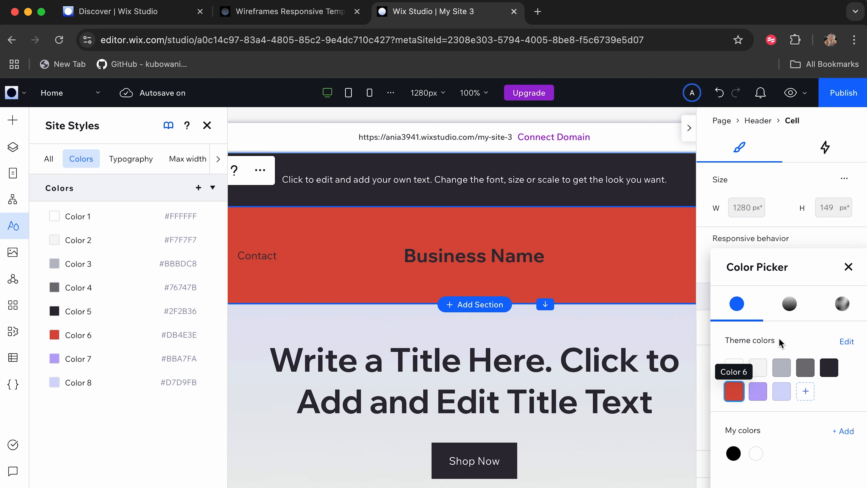
left_click(849, 267)
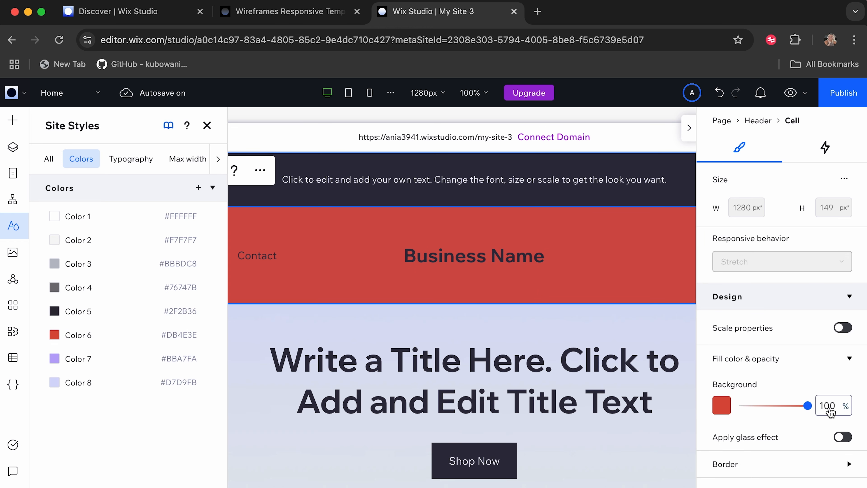
Try the glass effect on the navigation cell, switch it off, and set the background opacity to 100%.
left_click(843, 437)
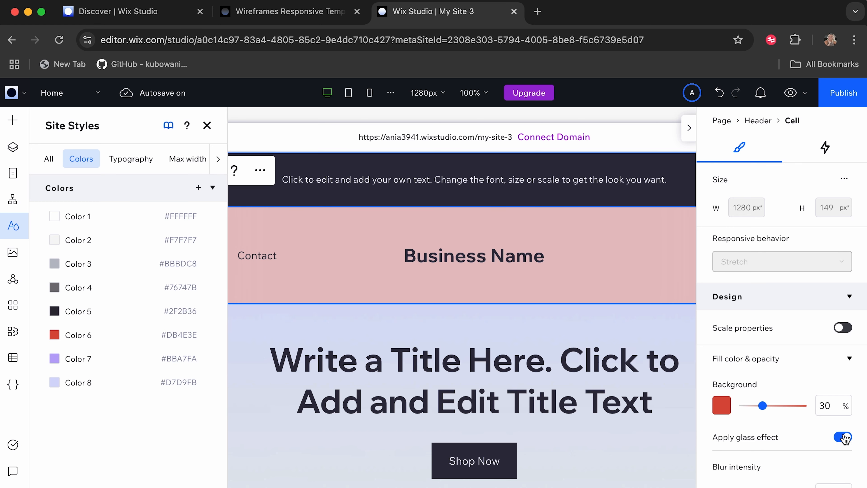
left_click(837, 438)
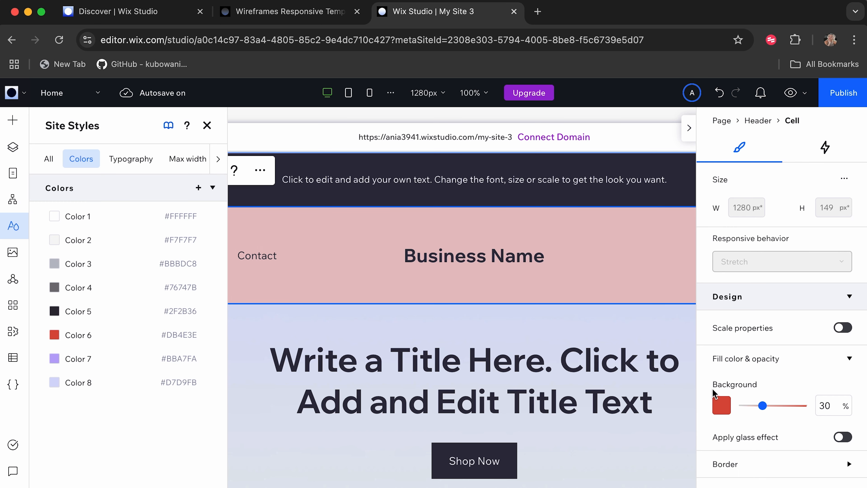
left_click(836, 406)
type("100")
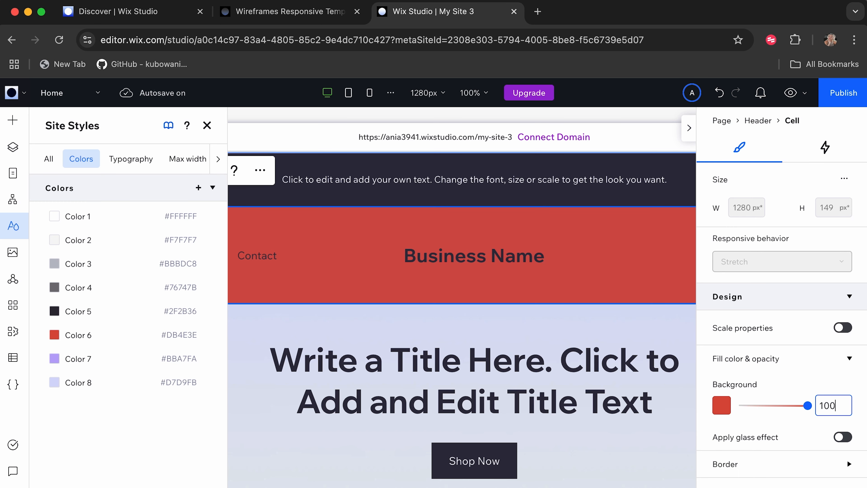
Delete the "Business Name" text from the header's red navigation cell.
left_click(287, 363)
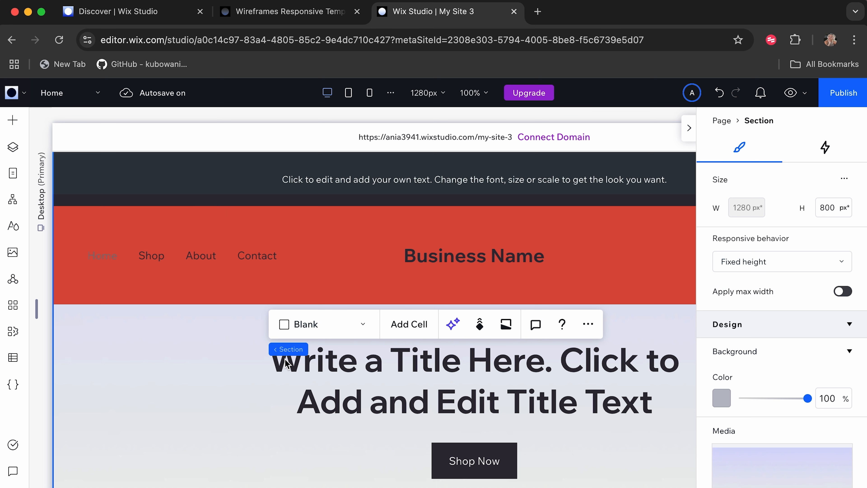
left_click(452, 260)
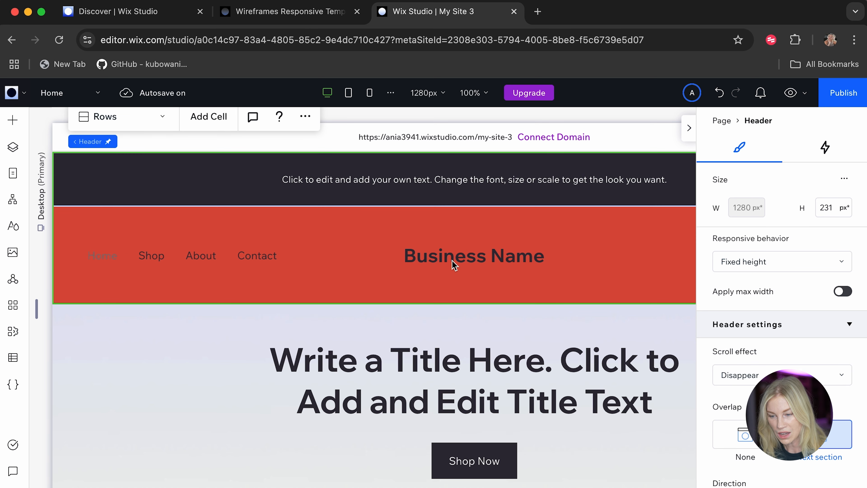
left_click(452, 261)
left_click(447, 256)
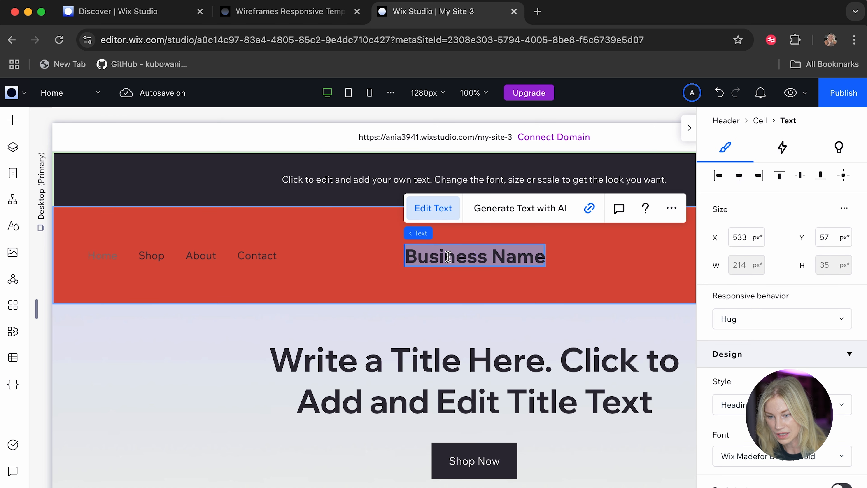
left_click(457, 264)
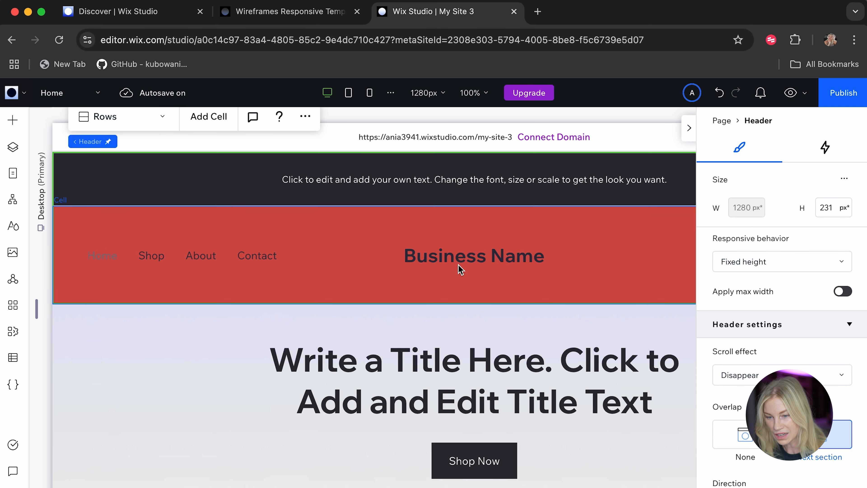
left_click(458, 264)
left_click(450, 256)
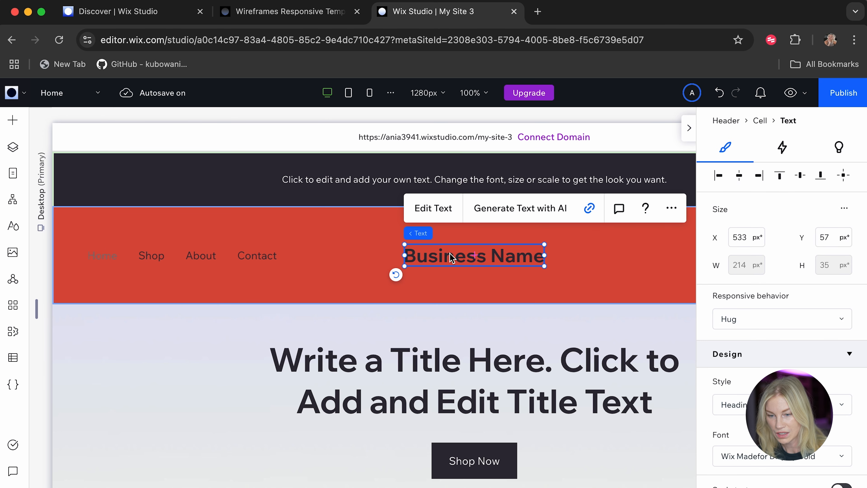
key("Delete")
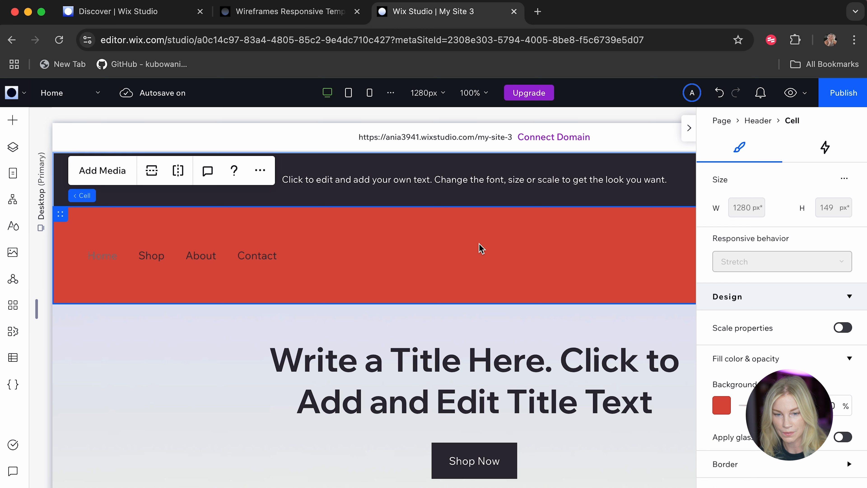
Find the header's dark announcement cell in the site layers and delete it together with its placeholder text.
left_click(12, 152)
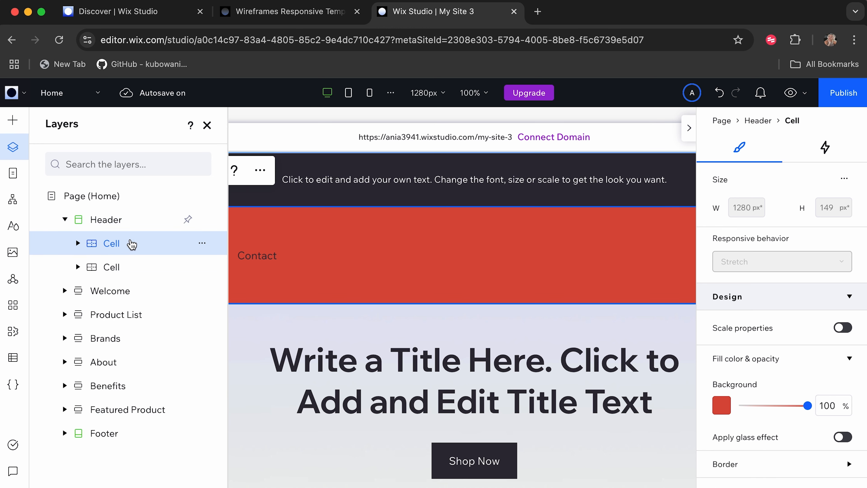
left_click(113, 248)
left_click(110, 272)
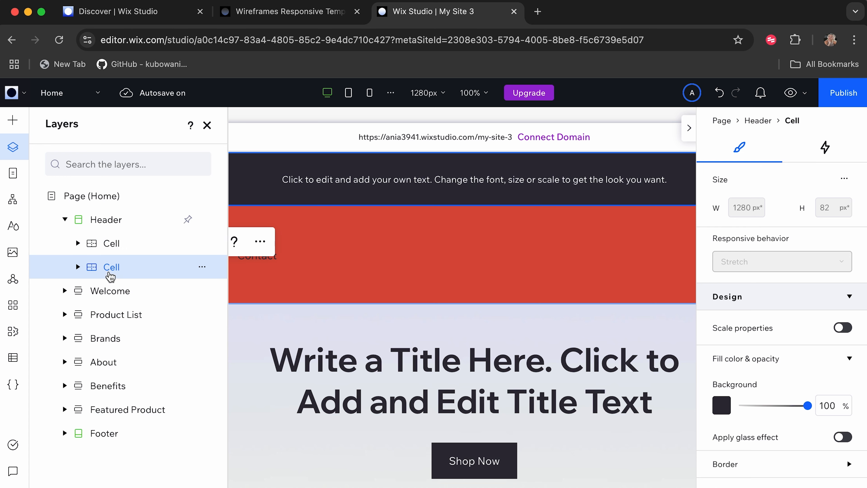
left_click(488, 96)
left_click(443, 123)
left_click(443, 123)
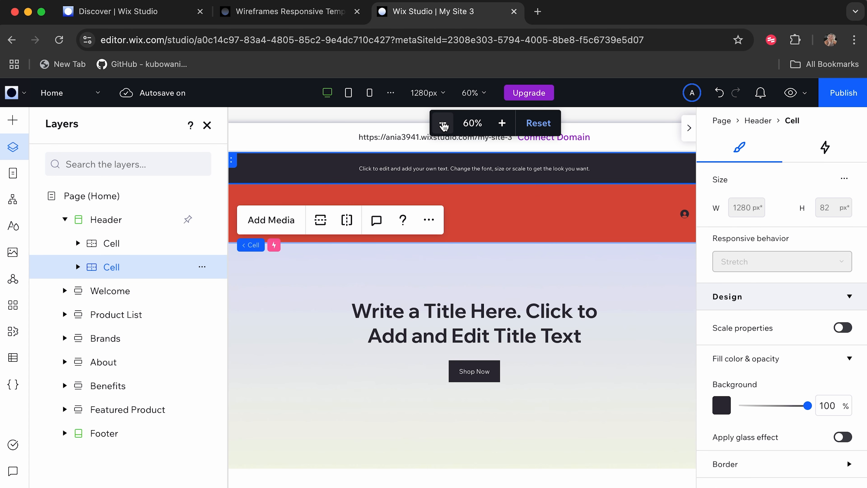
left_click(302, 411)
left_click(489, 226)
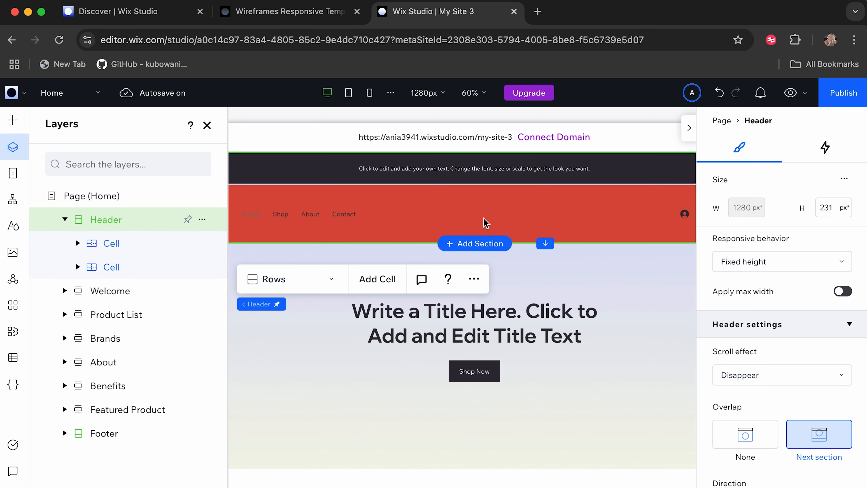
left_click(78, 243)
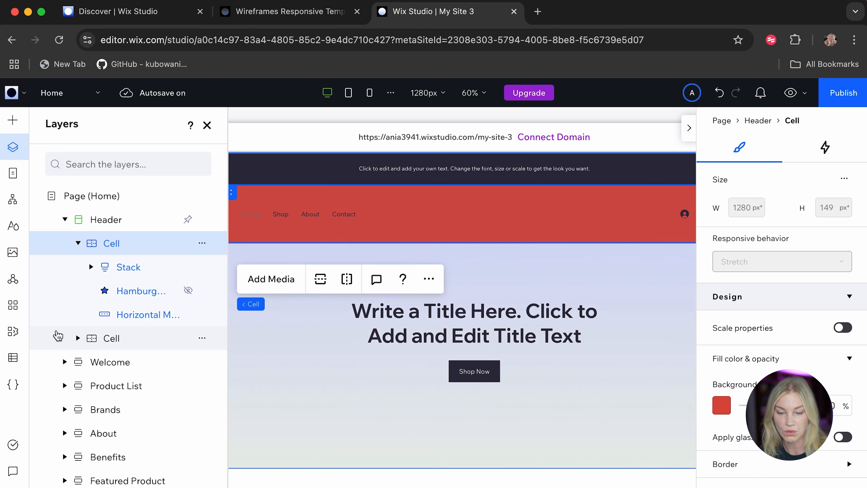
left_click(78, 338)
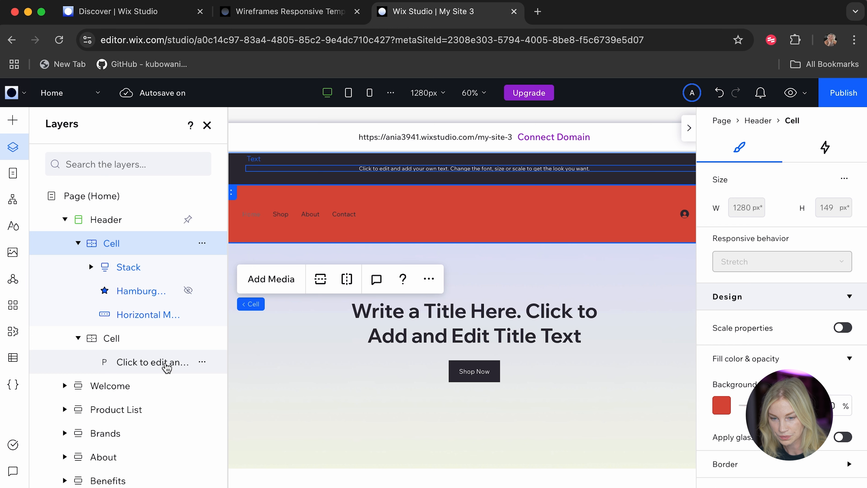
left_click(200, 339)
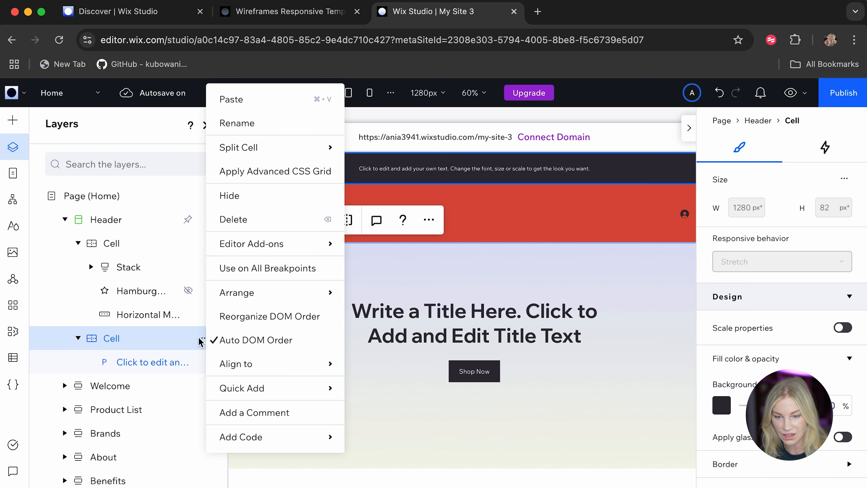
left_click(251, 217)
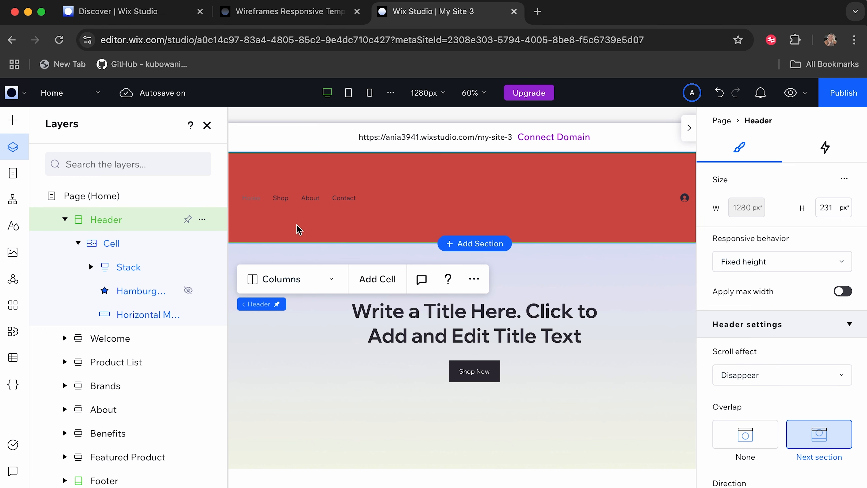
Add homebrew-coffee-logo-white.png from the site files as media in the red header cell.
left_click(412, 210)
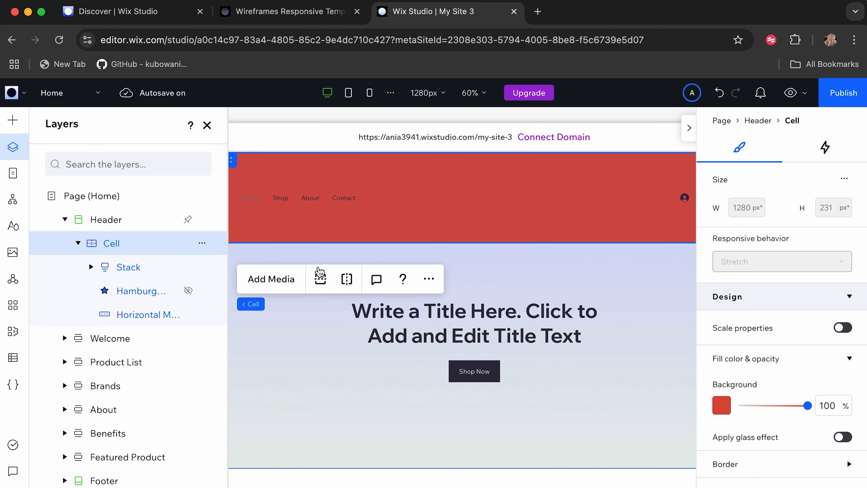
left_click(281, 285)
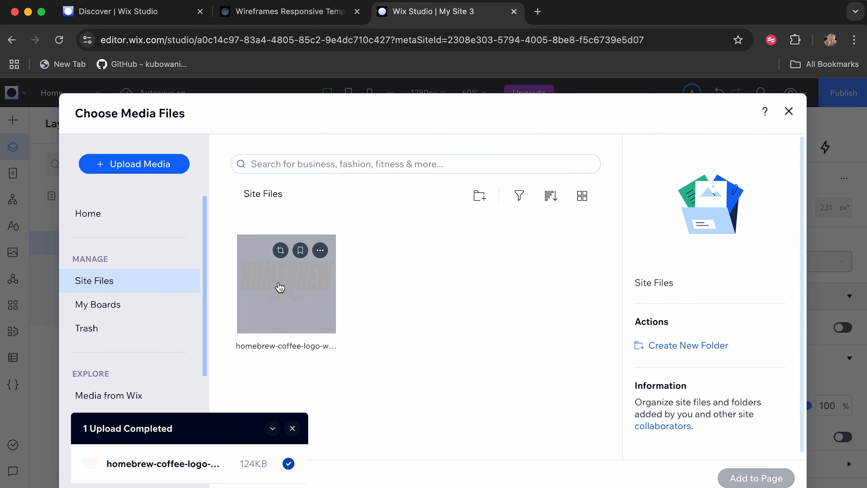
left_click(289, 297)
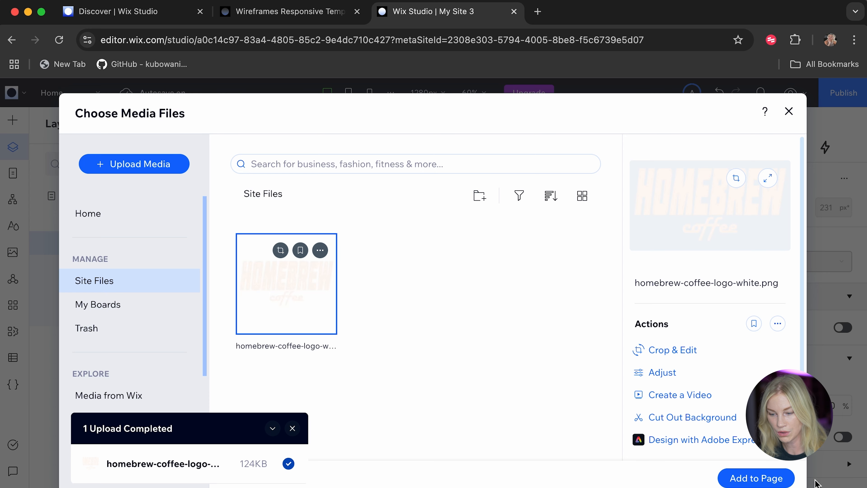
left_click(756, 478)
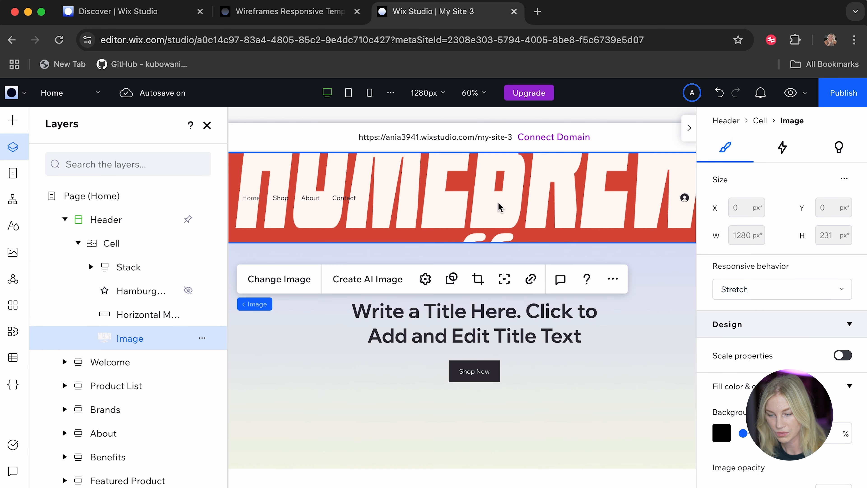
Set the logo image's responsive behavior to Fixed and shrink it to about 231 × 130 px near the header's center.
left_click(782, 292)
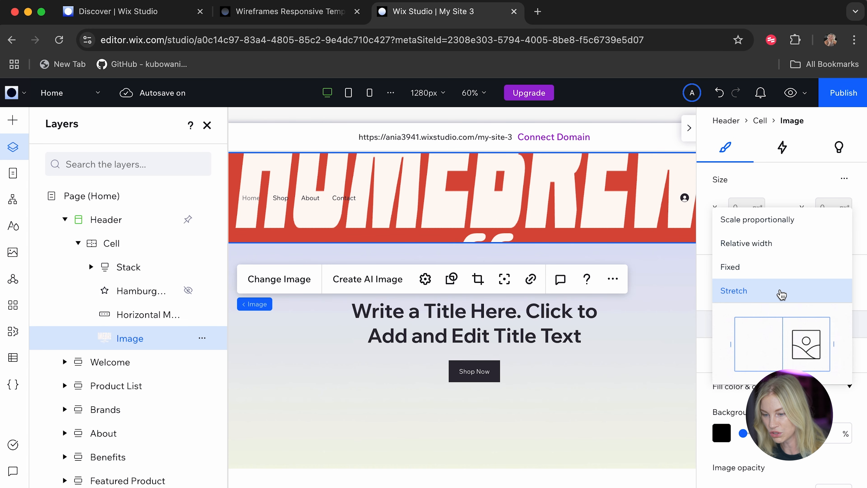
left_click(769, 272)
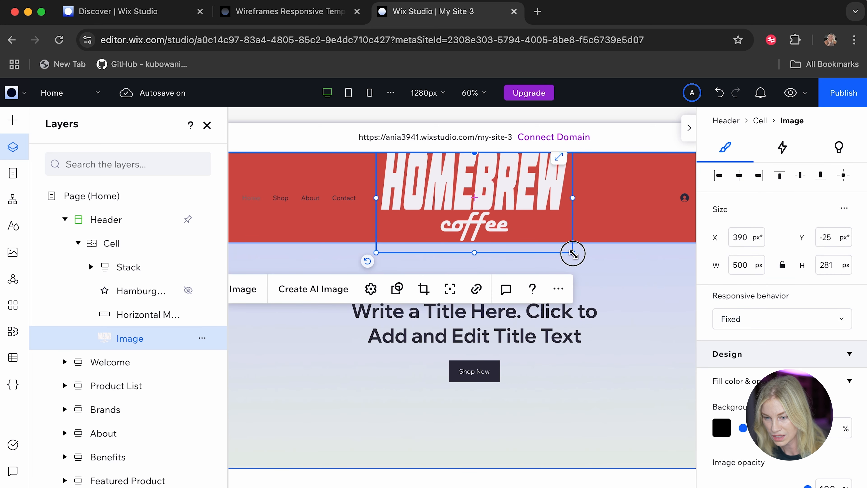
left_click_drag(572, 254, 487, 195)
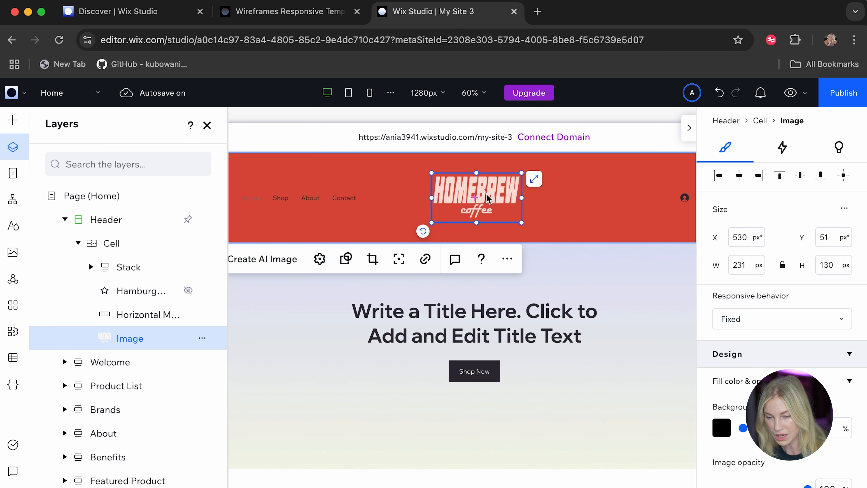
Reduce the header's height to about 206 px.
left_click(327, 330)
left_click(386, 233)
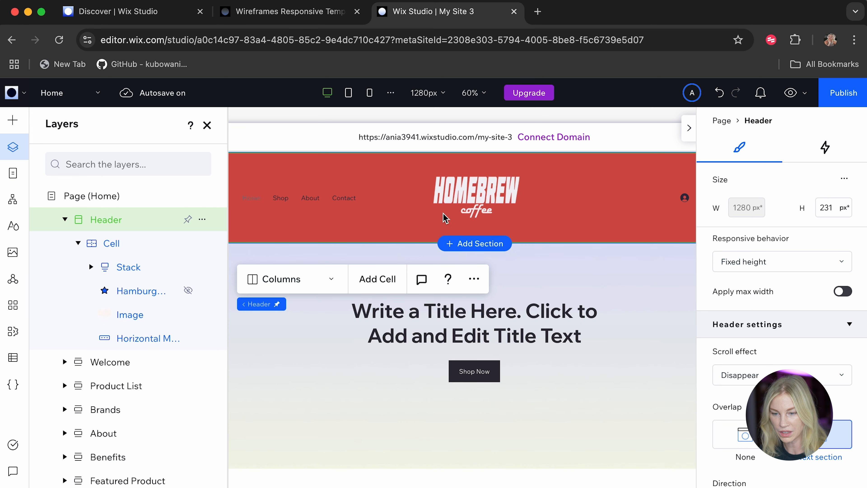
left_click_drag(426, 244, 426, 233)
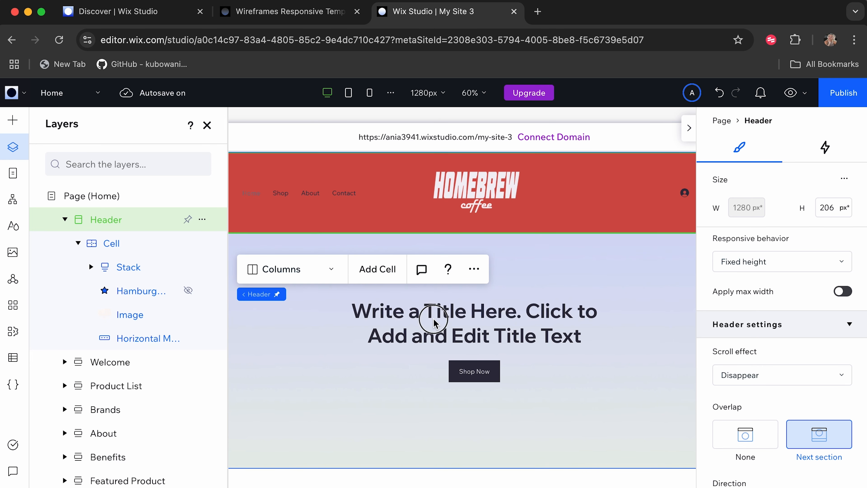
Try lowering the Welcome section's background color opacity to 0%, and fill its background with the white theme Color 1.
left_click(495, 322)
left_click(267, 339)
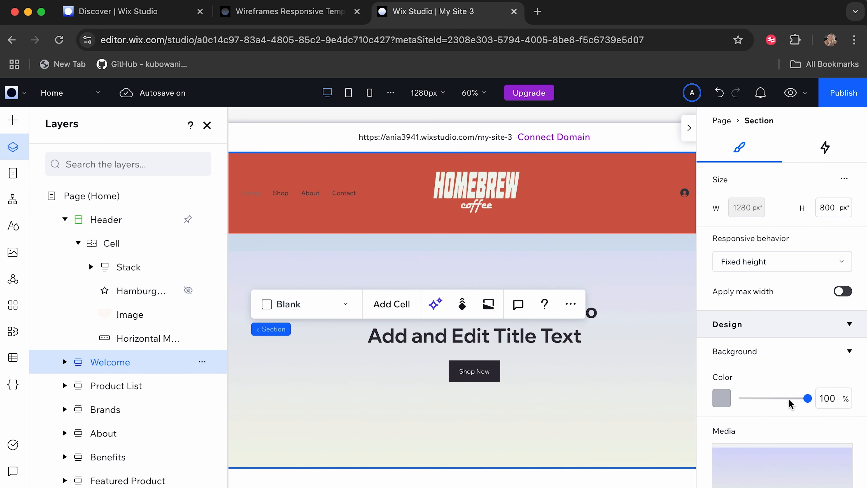
left_click_drag(808, 398, 677, 400)
left_click(674, 401)
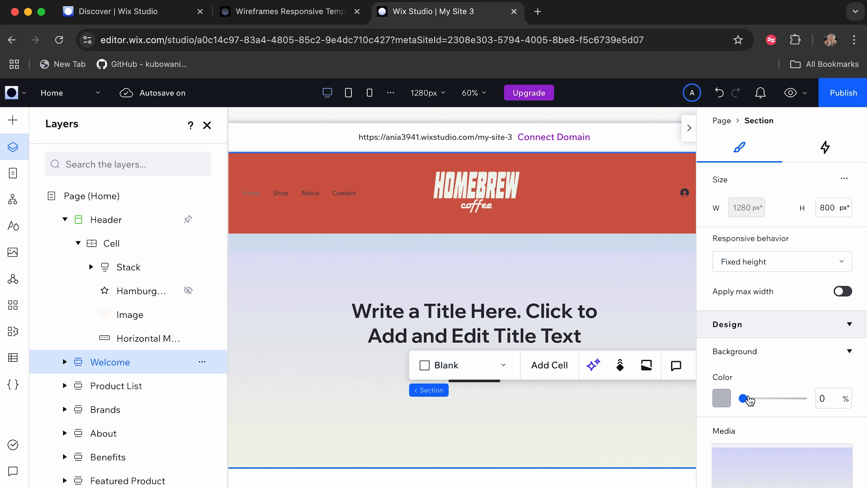
left_click(721, 397)
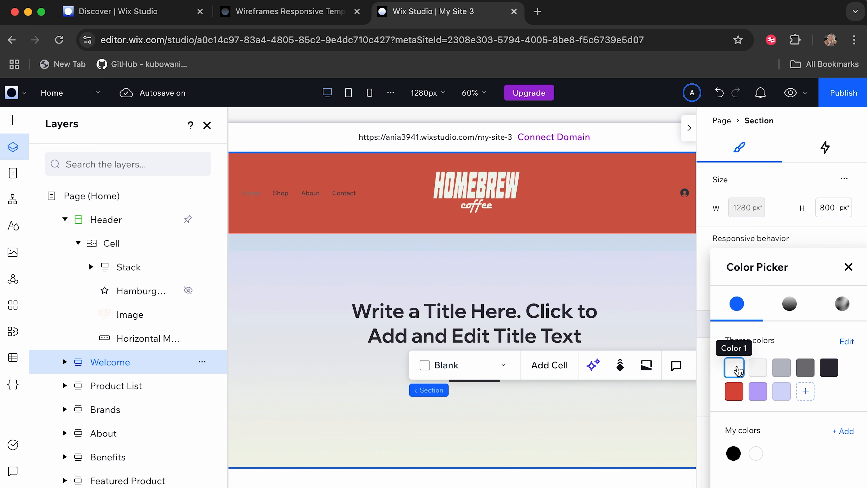
left_click(734, 368)
left_click(847, 266)
Remove the gradient background media from the Welcome section.
scroll(753, 390, "down", 3)
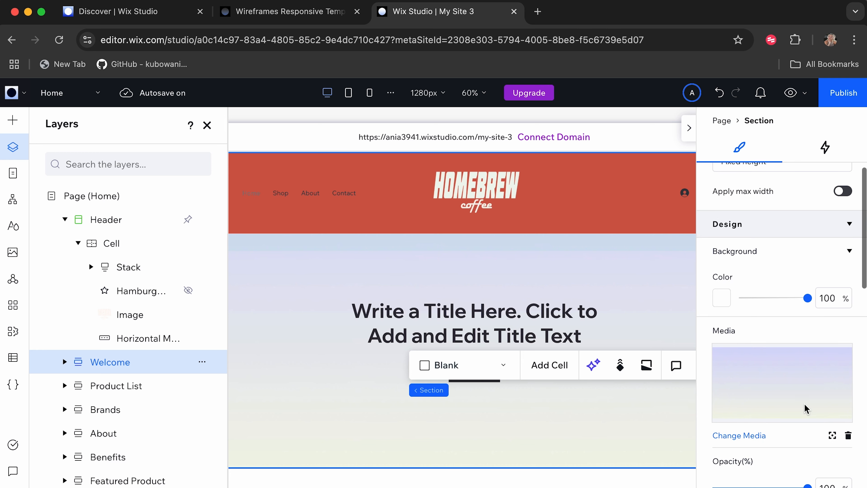
left_click(848, 435)
left_click(431, 285)
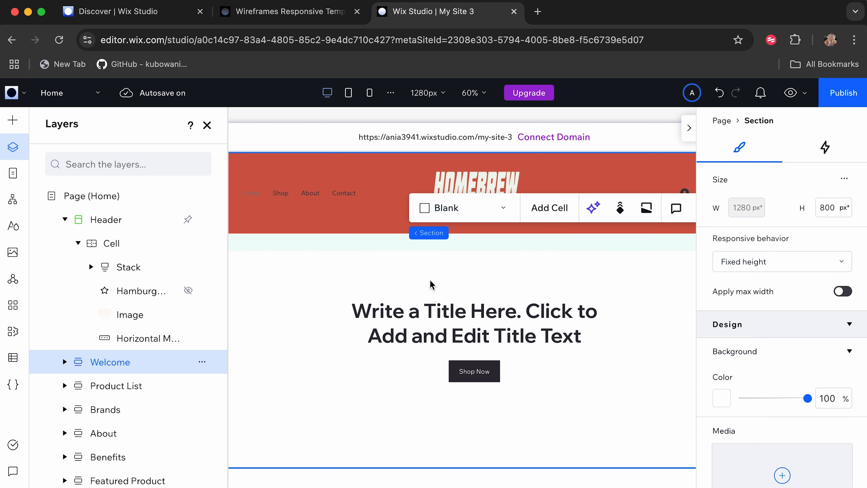
Expand the Welcome section's layers, look through its widget and stack, and replace the H1 title text with "NOW OPEN".
left_click(64, 361)
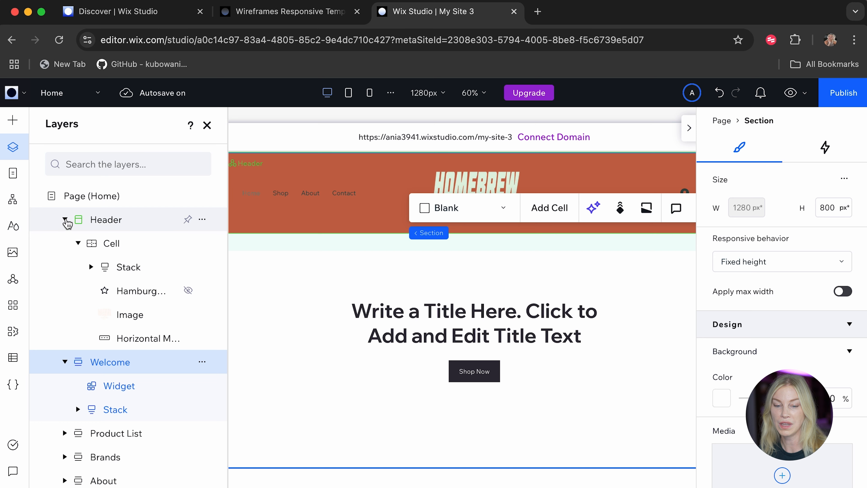
left_click(65, 220)
left_click(128, 275)
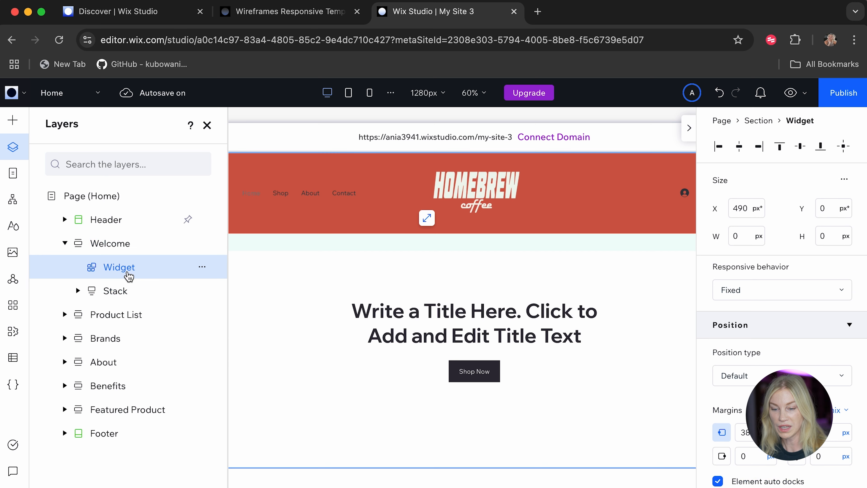
left_click(113, 292)
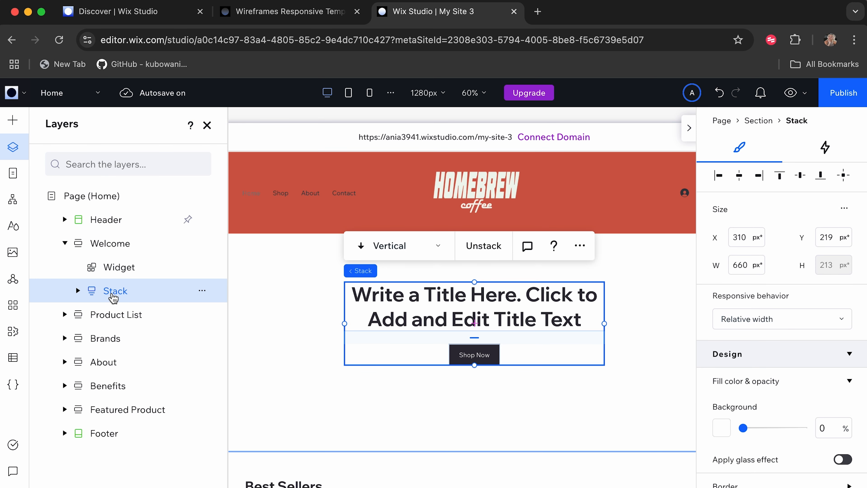
left_click(120, 275)
left_click(78, 291)
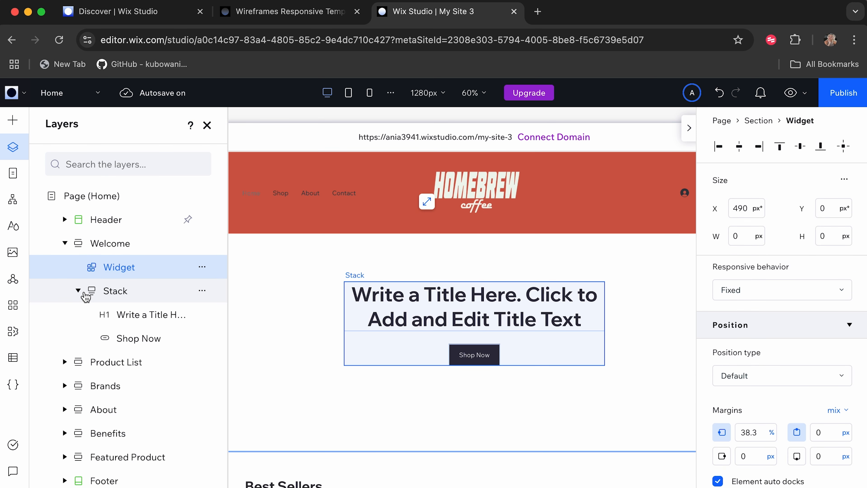
left_click(141, 315)
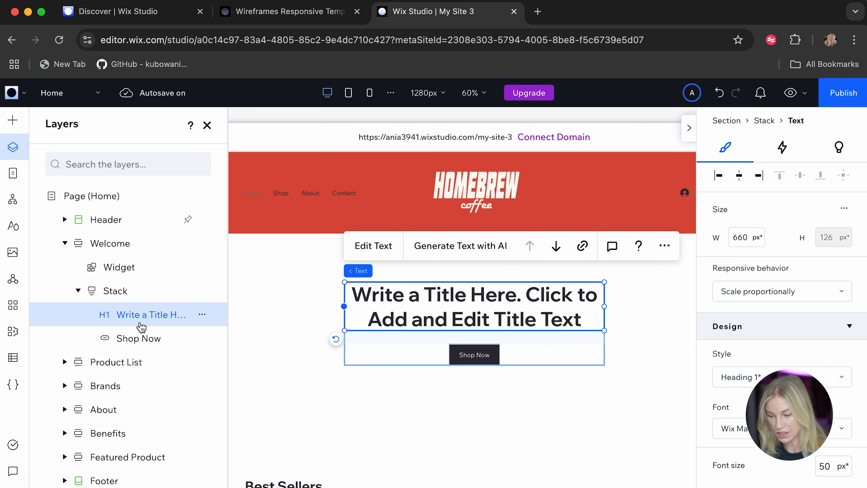
left_click(139, 341)
left_click(134, 319)
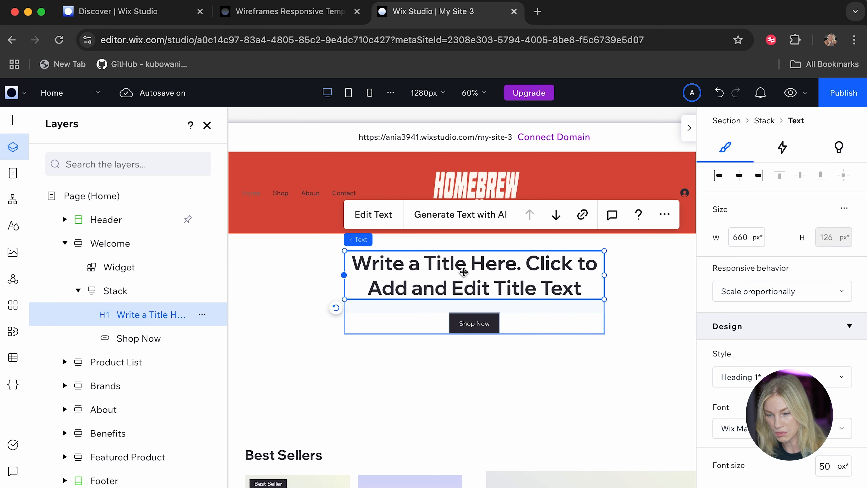
double_click(463, 269)
type("NOW OPEN")
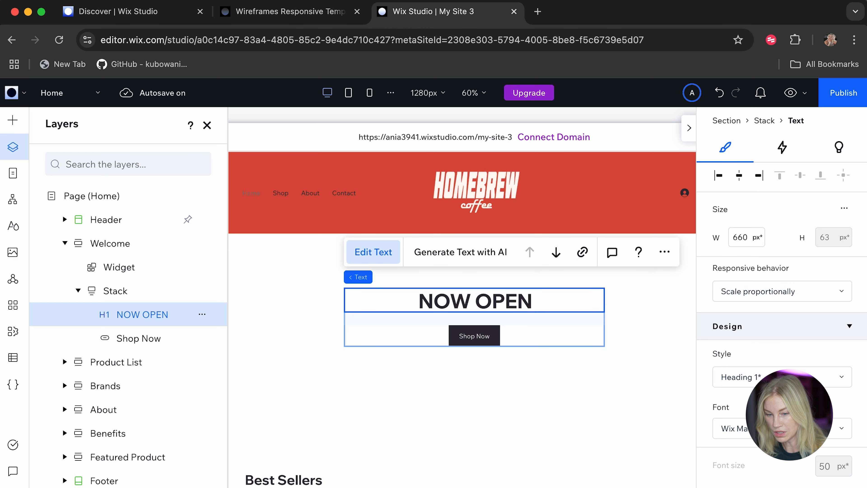
Duplicate the "NOW OPEN" heading in the Welcome section's stack and place the copy directly above the Shop Now button.
key("Return")
key("BackSpace")
left_click(664, 252)
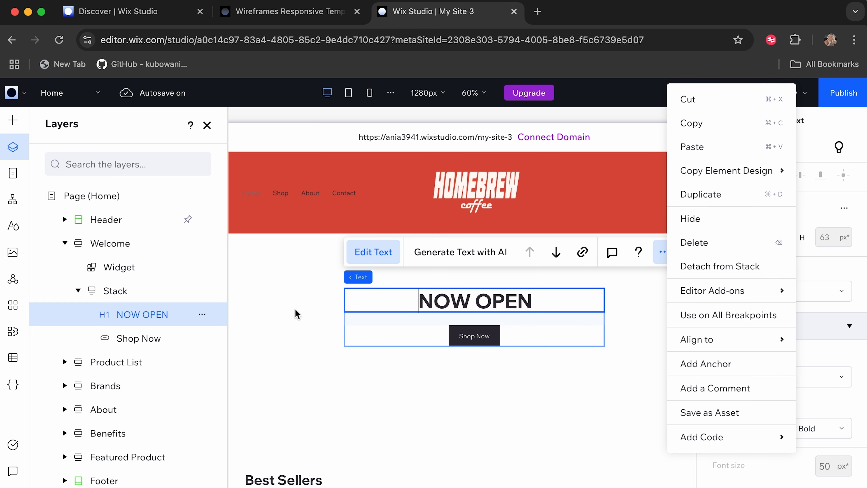
left_click(169, 322)
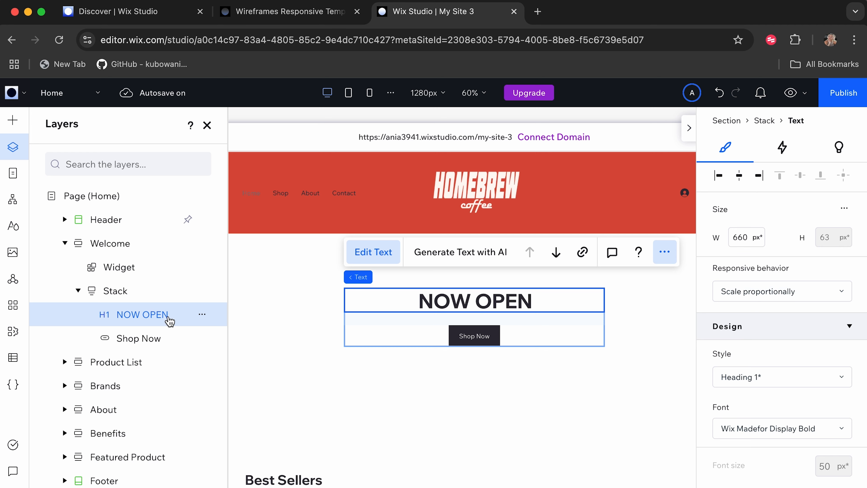
right_click(169, 320)
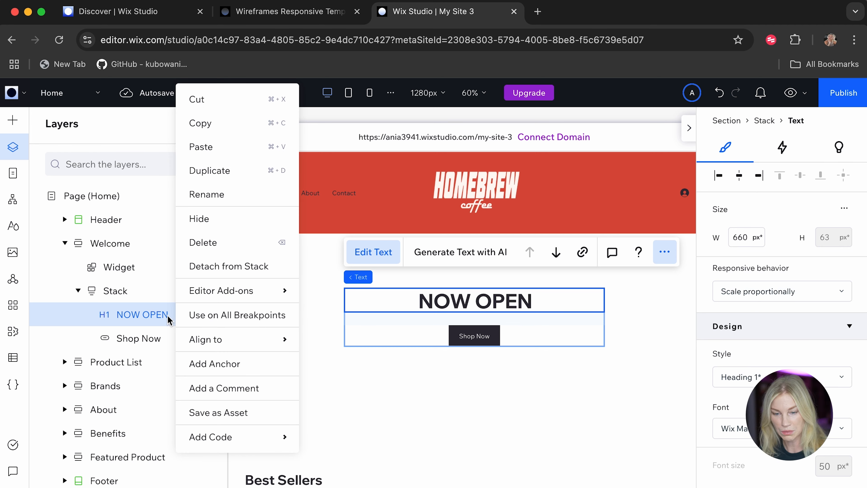
left_click(153, 322)
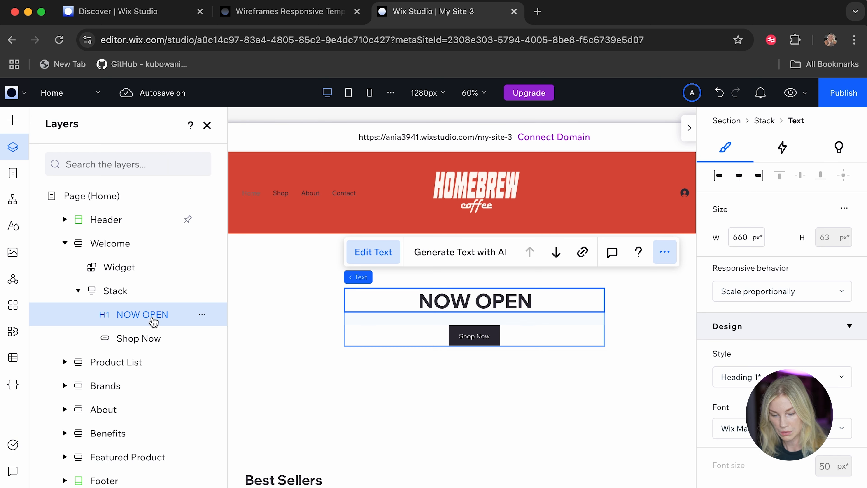
key("ctrl+d")
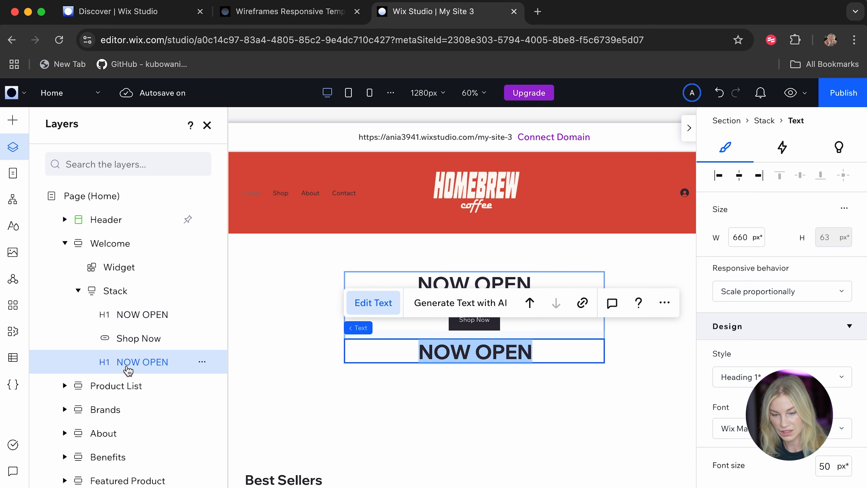
left_click_drag(125, 364, 126, 336)
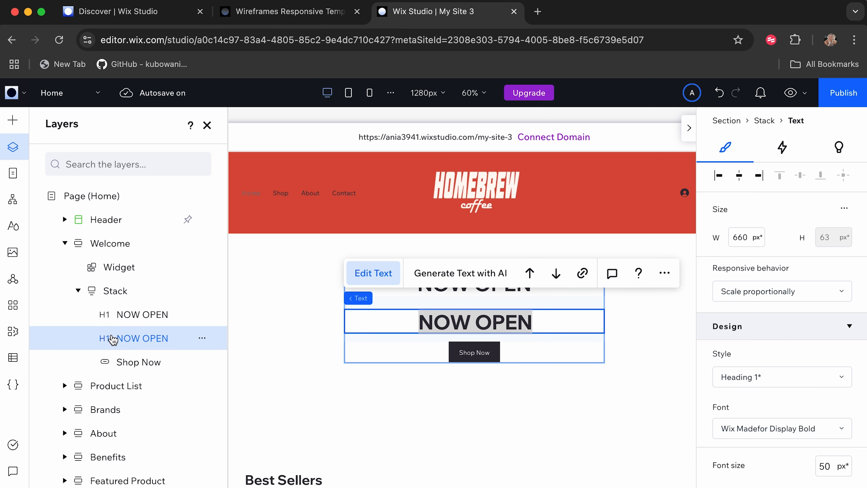
Set the duplicated heading's style to Heading 2 and replace its text with "Lurking in Dubai since 1988".
left_click(741, 382)
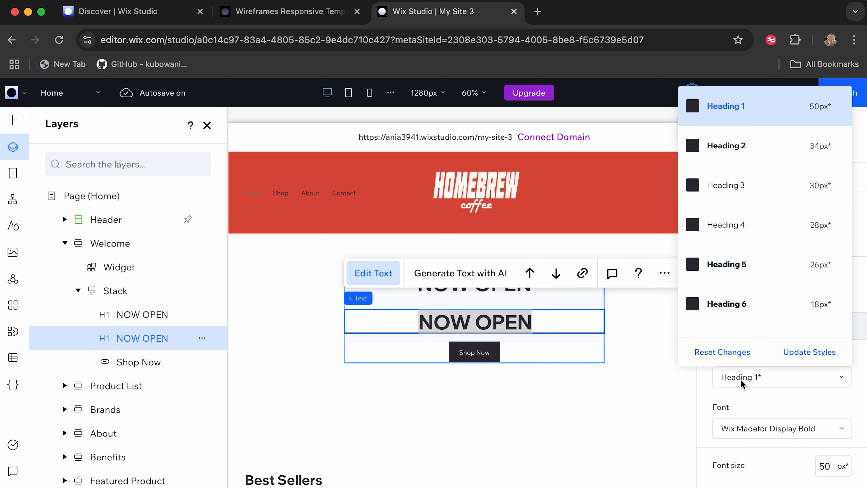
left_click(754, 152)
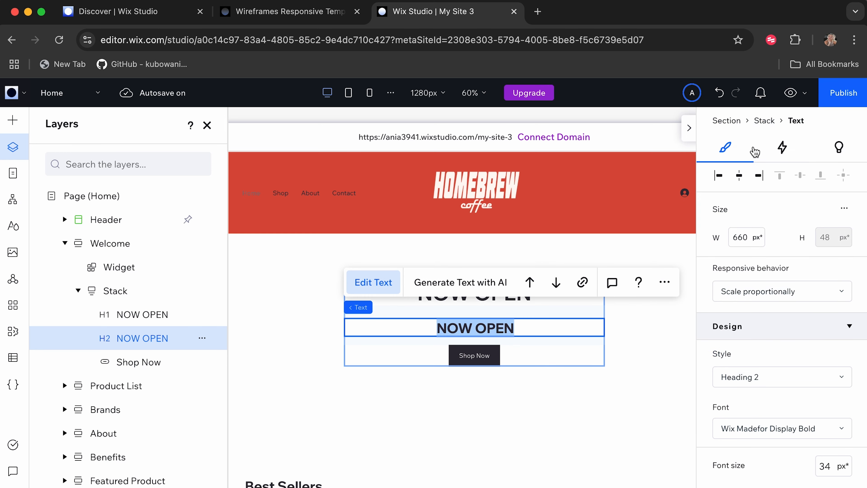
left_click_drag(514, 327, 442, 327)
type("Lurking i")
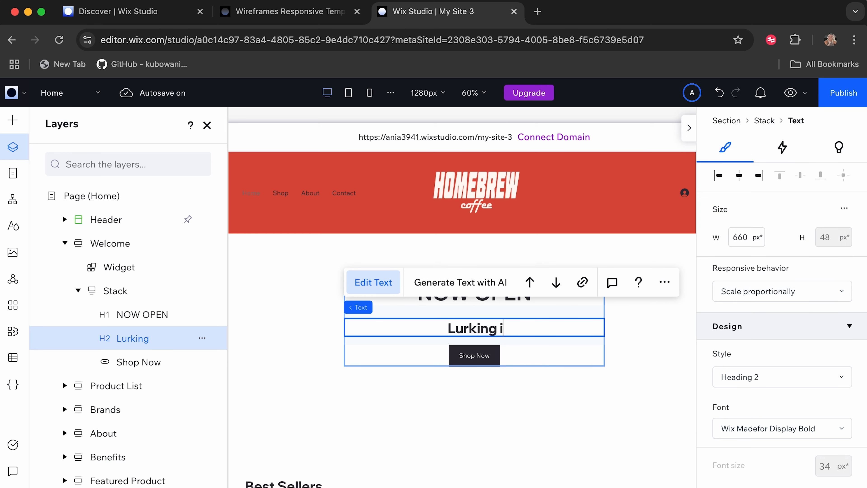
type("n Duna")
key("BackSpace")
key("BackSpace")
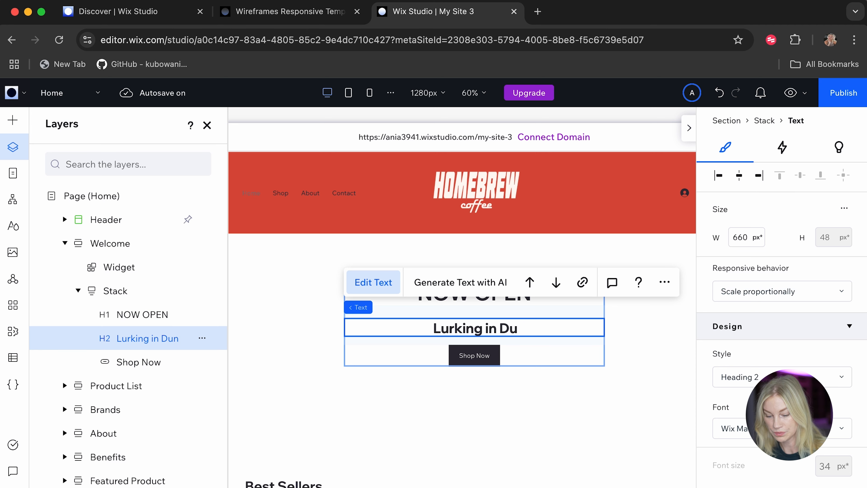
type("bai since 1988")
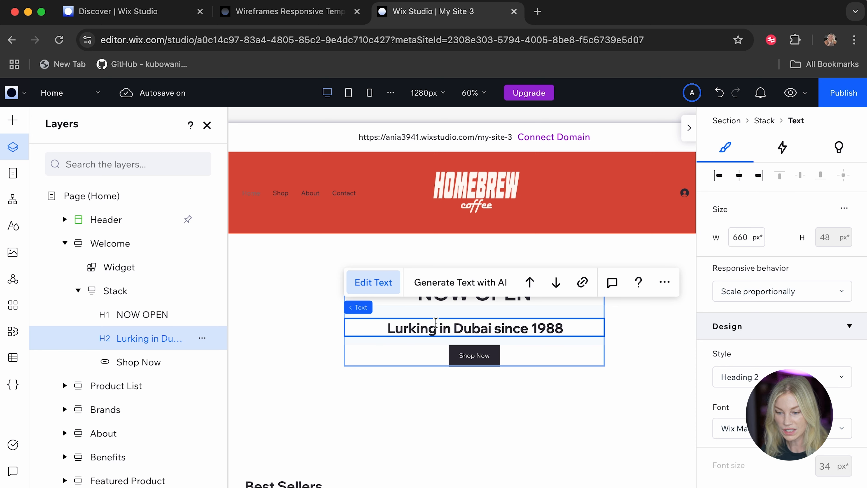
Change the font of the "Lurking in Dubai since 1988" subtitle to Futura.
scroll(751, 379, "down", 2)
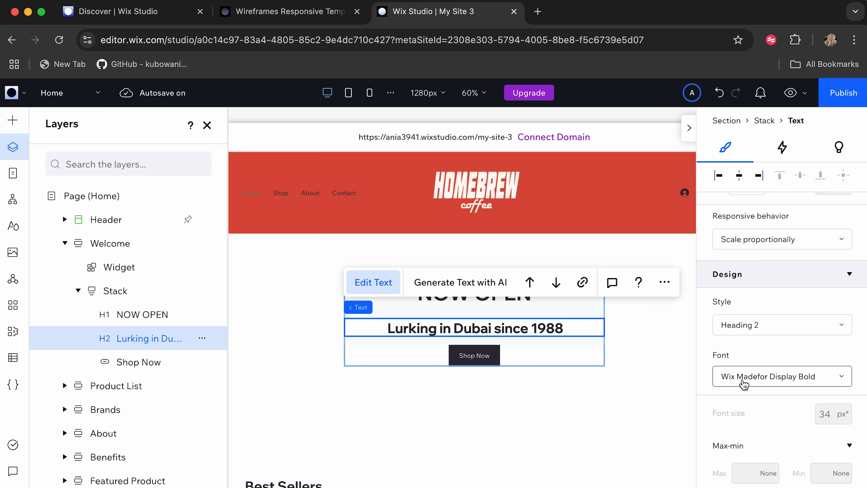
left_click(777, 379)
scroll(734, 205, "up", 20)
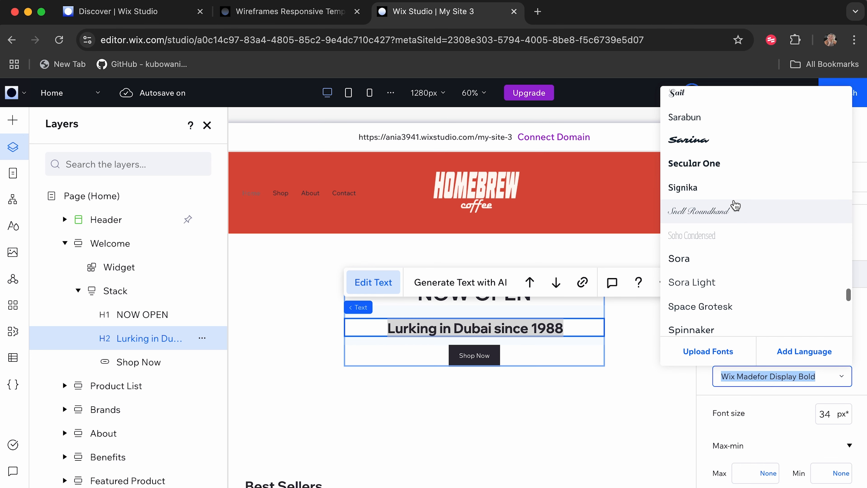
scroll(735, 206, "up", 5)
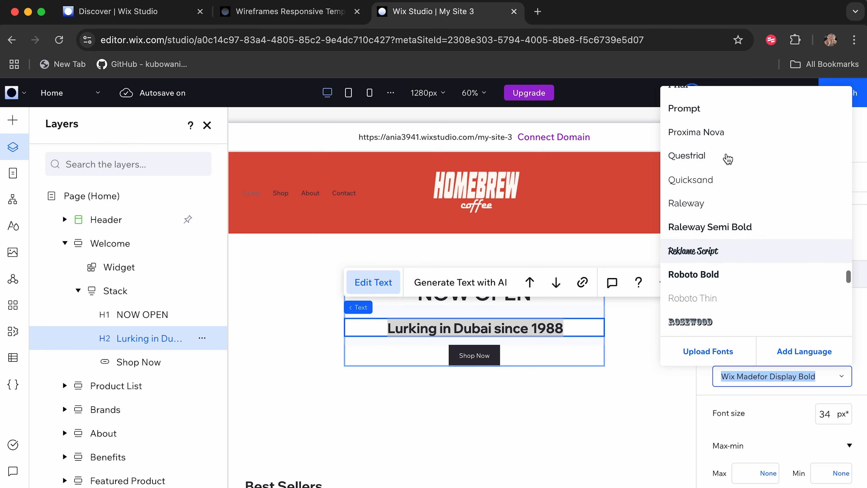
scroll(728, 158, "up", 10)
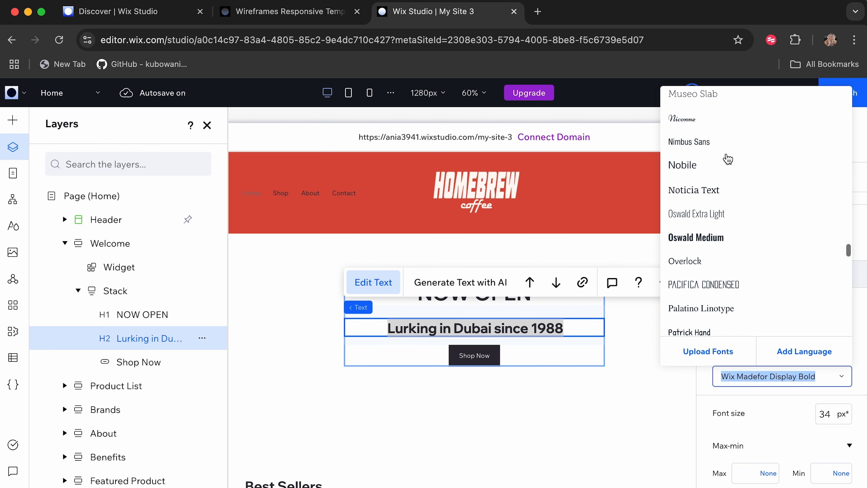
scroll(728, 158, "up", 10)
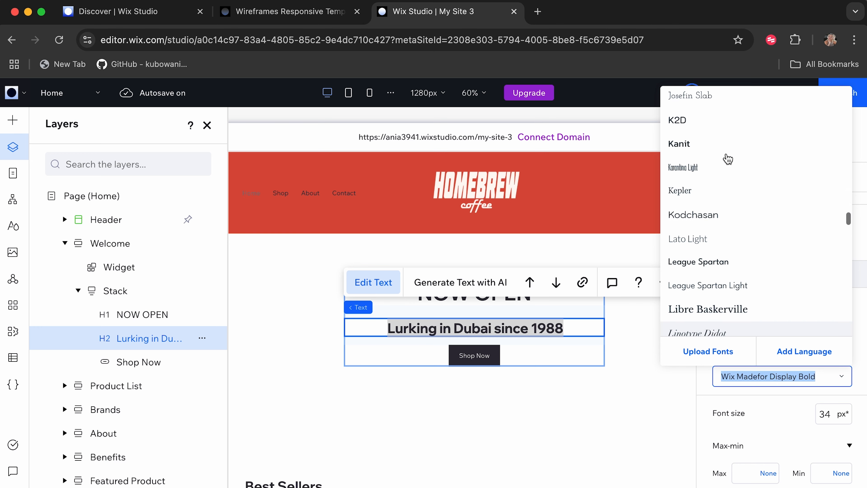
scroll(728, 158, "up", 8)
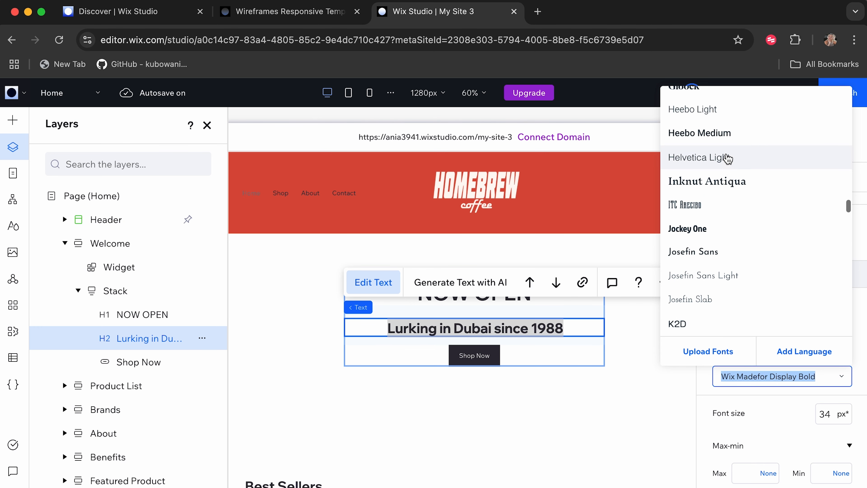
scroll(729, 158, "up", 6)
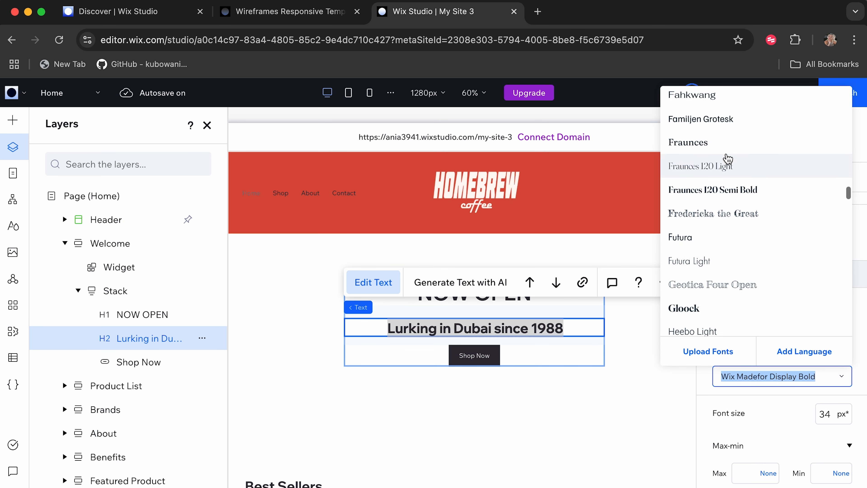
scroll(728, 158, "up", 4)
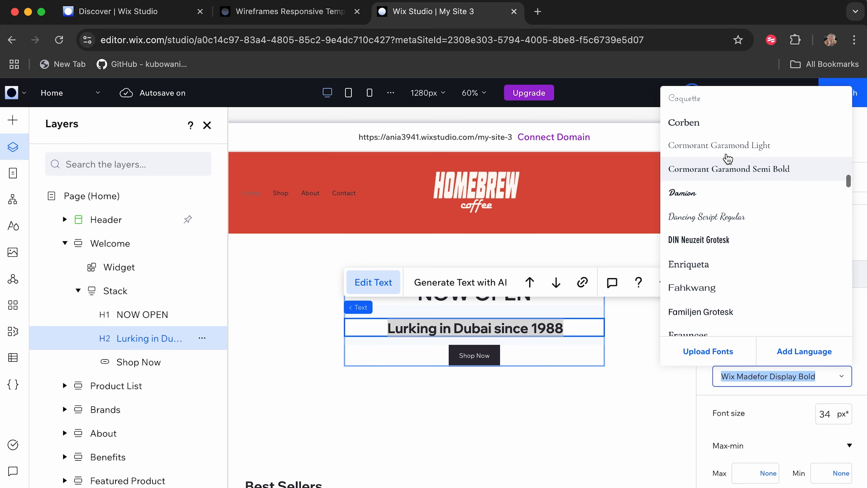
type("Futura")
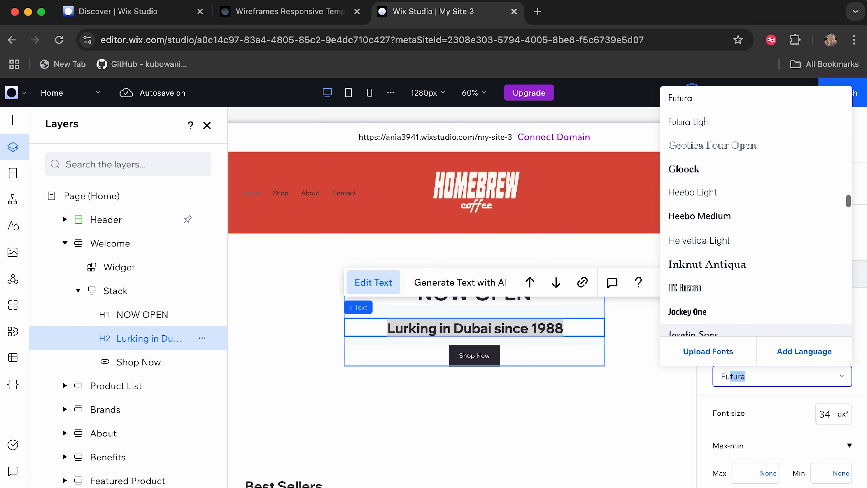
key("Return")
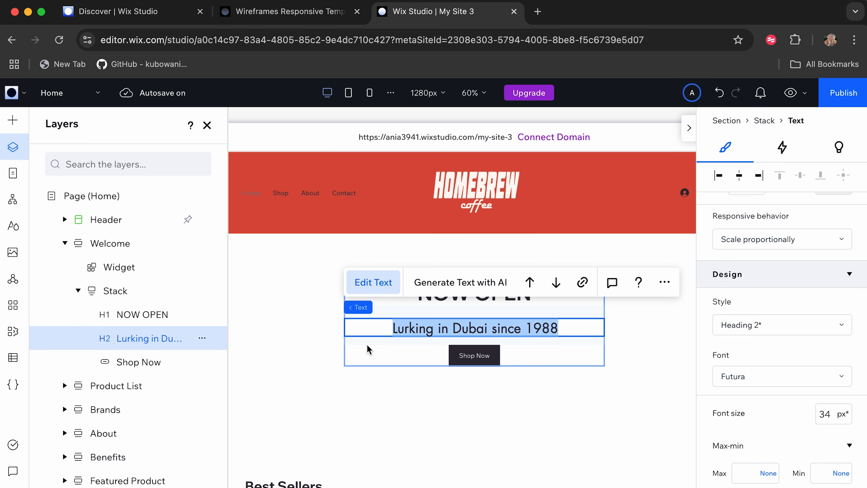
Set the "NOW OPEN" title's font to Josefin Sans and make it bold.
left_click(438, 299)
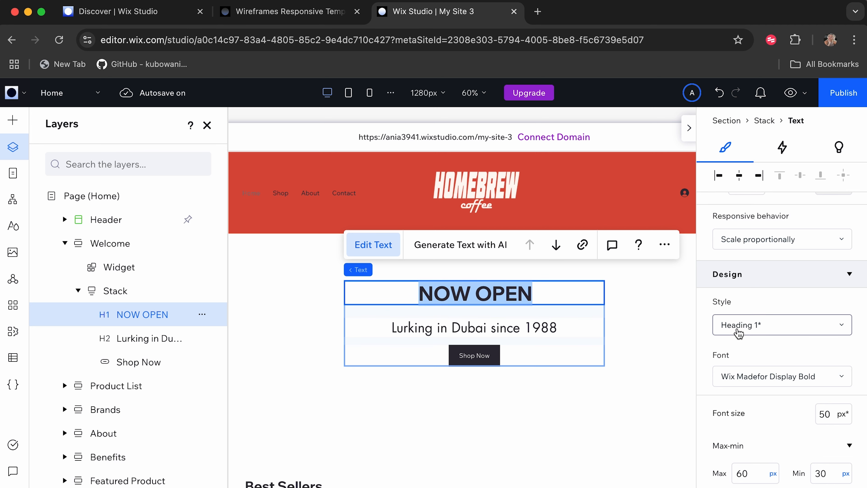
left_click(741, 377)
type("Fu")
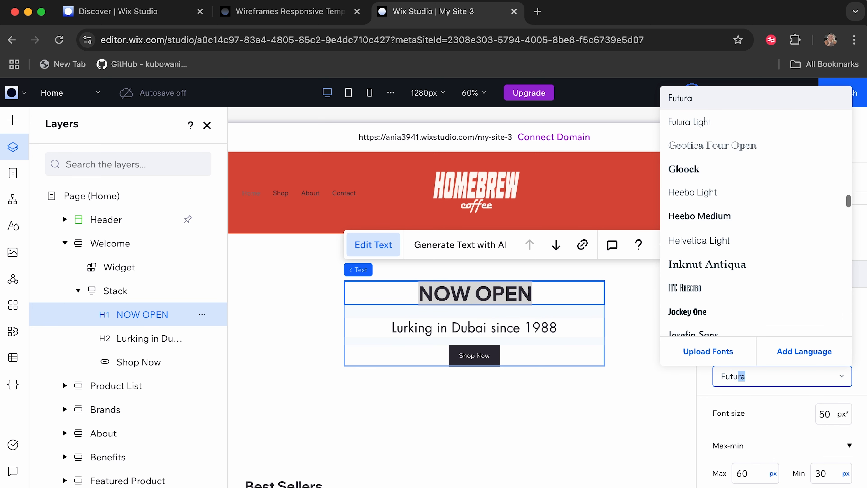
type("tu")
left_click(675, 334)
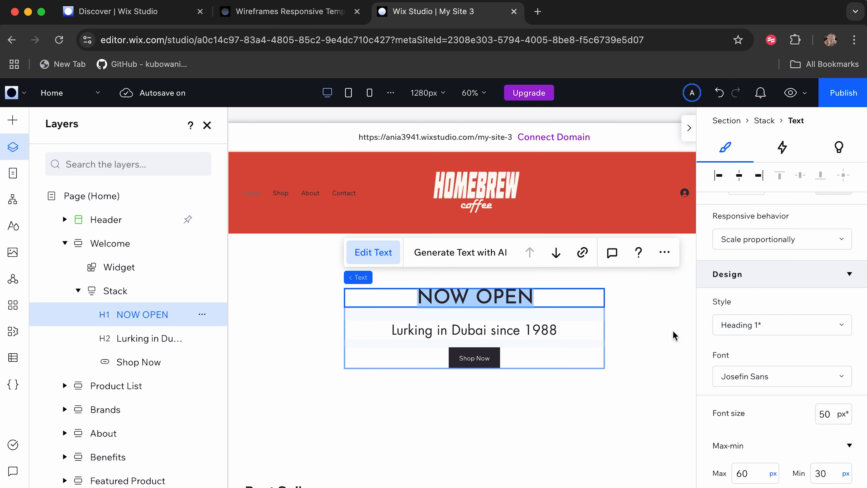
scroll(738, 355, "down", 6)
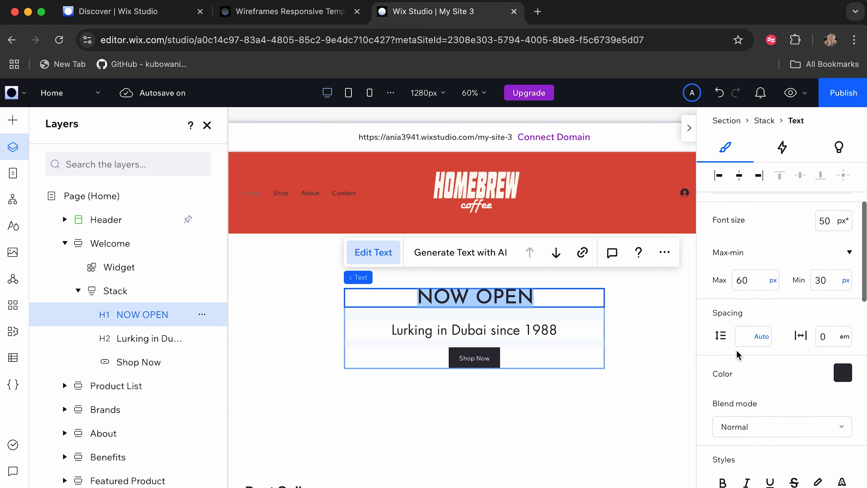
scroll(737, 350, "down", 2)
left_click(723, 427)
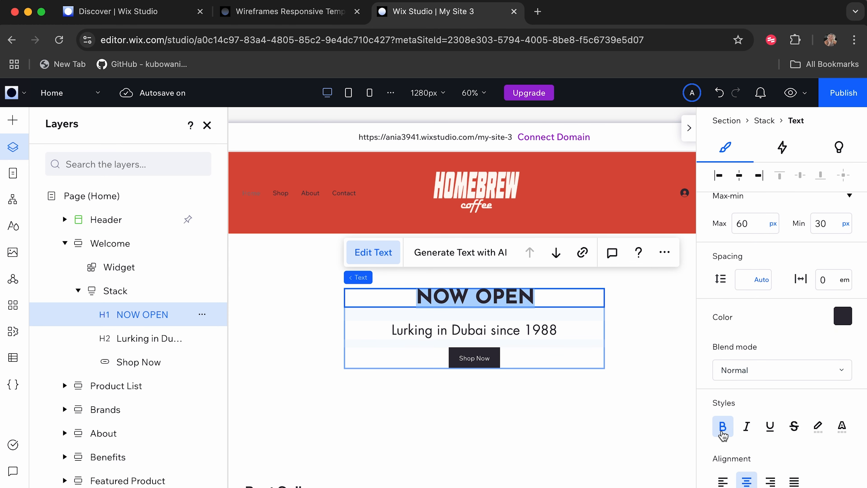
Review the Welcome section and its stack, and collapse the section's layers.
left_click(509, 398)
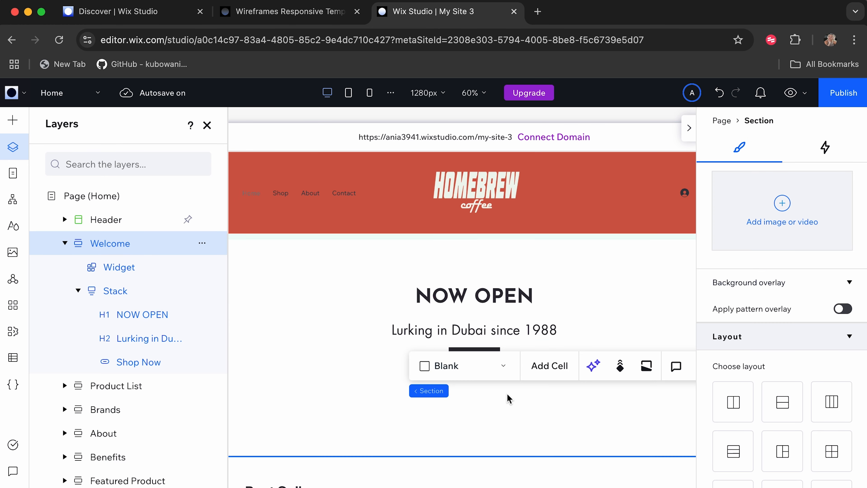
left_click(375, 372)
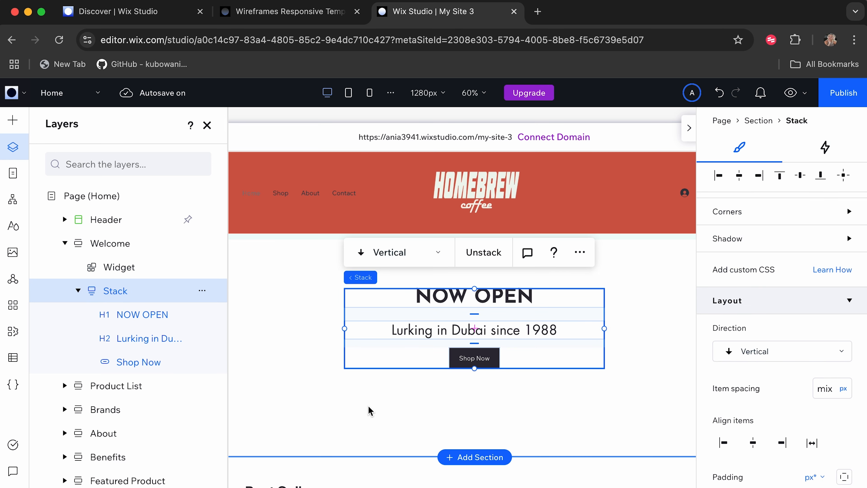
left_click(369, 406)
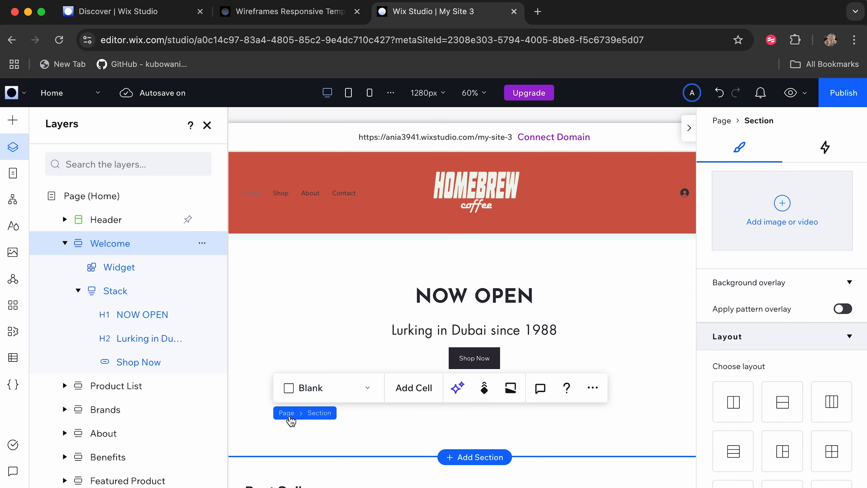
scroll(374, 445, "down", 3)
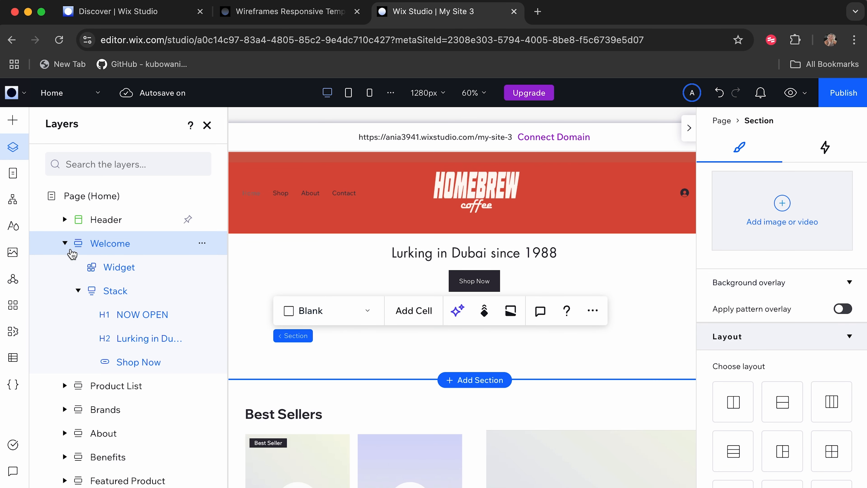
left_click(65, 243)
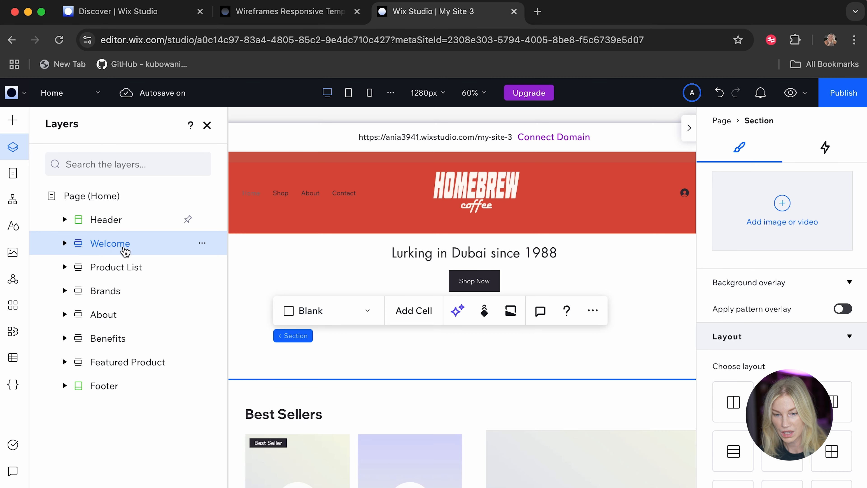
Examine the Product List section's structure by expanding its cells and the stack holding the promotional title and Shop All button.
scroll(354, 419, "down", 7)
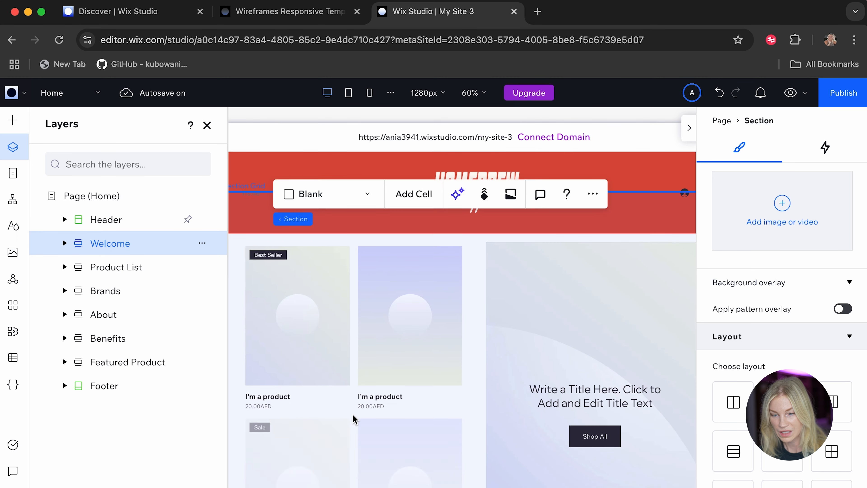
scroll(362, 320, "up", 2)
left_click(372, 298)
scroll(372, 299, "down", 5)
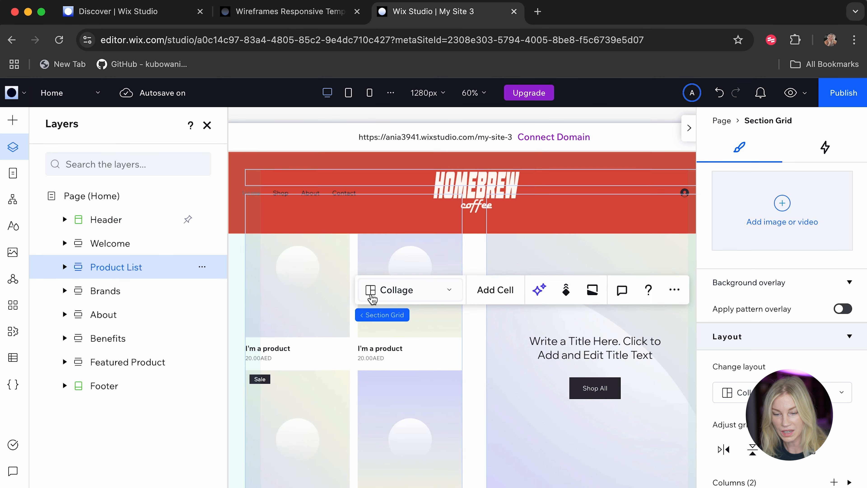
scroll(372, 298, "up", 3)
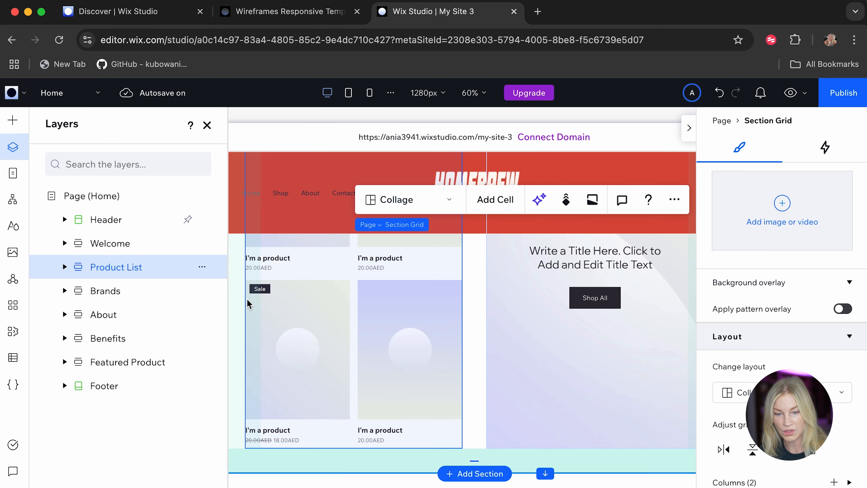
left_click(65, 267)
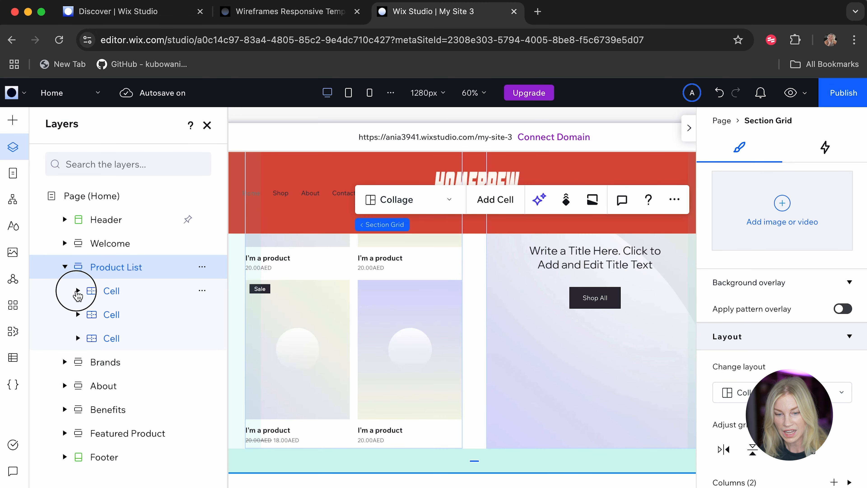
left_click(77, 290)
left_click(78, 338)
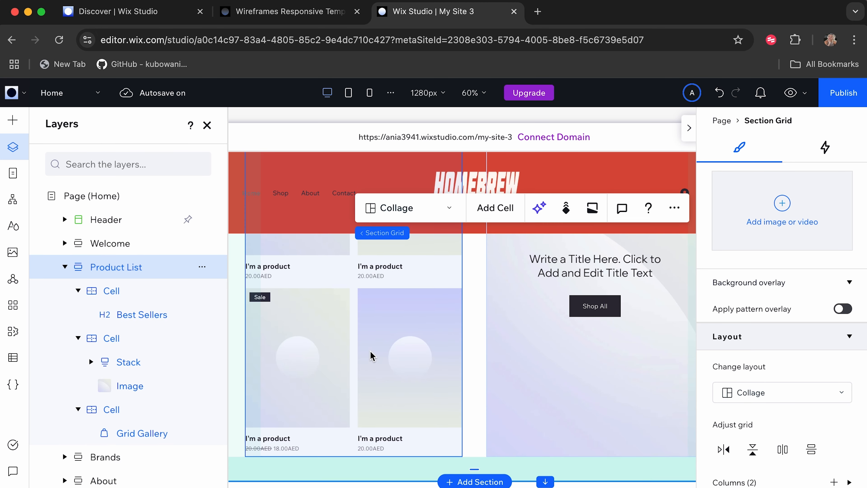
scroll(371, 355, "up", 3)
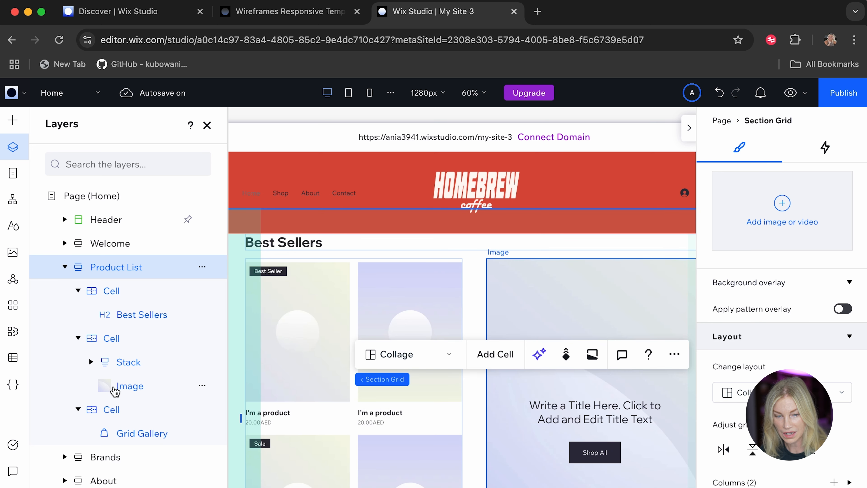
left_click(92, 362)
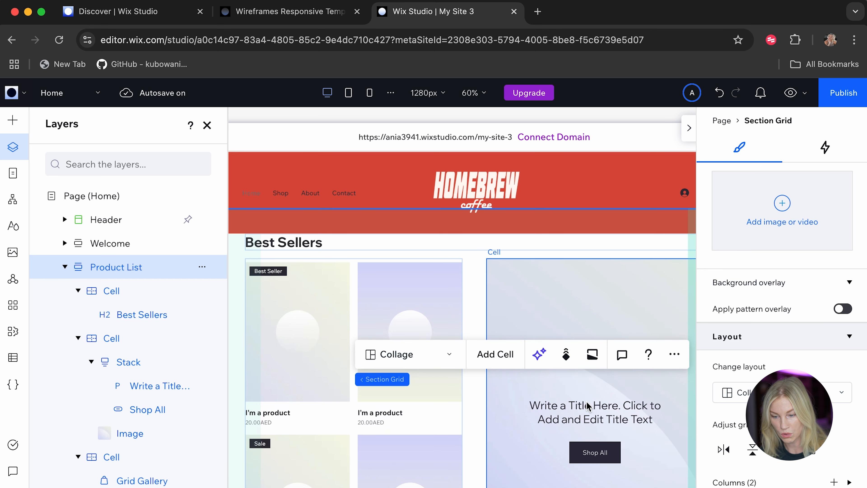
Replace the placeholder title above the Shop All button in the Product List section with "Make sure to check out our full collections".
left_click(575, 409)
left_click(576, 407)
double_click(575, 408)
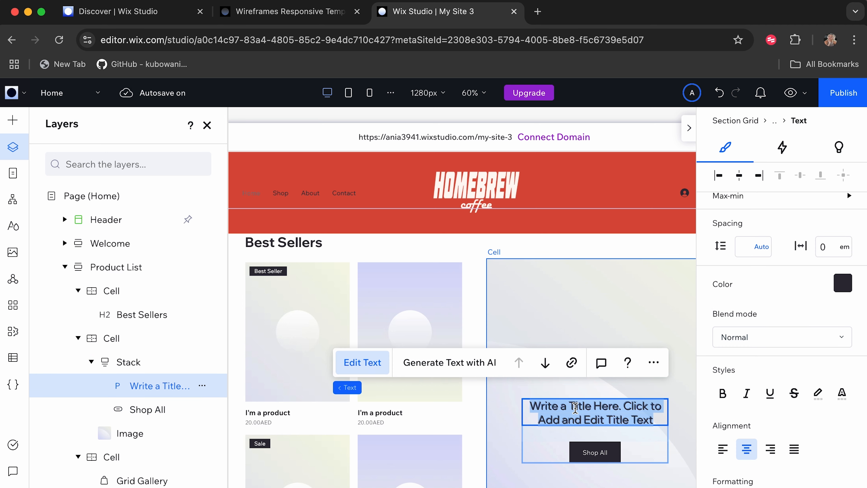
type("Make sure to chec")
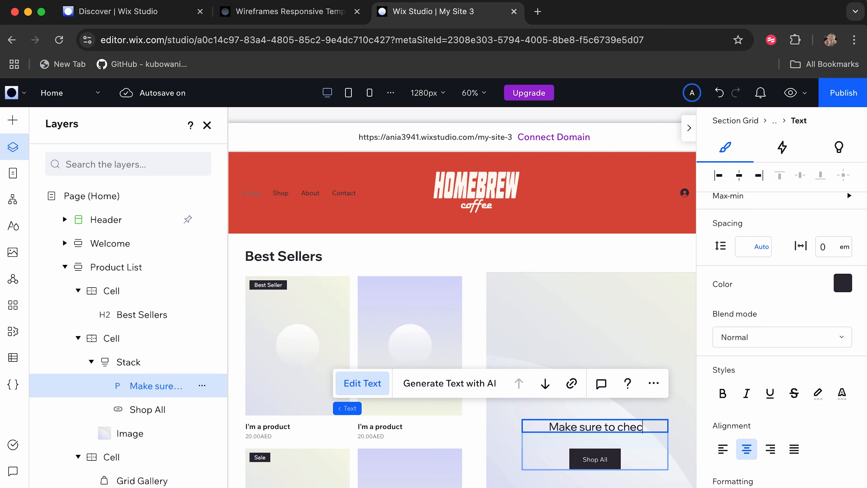
type("k out our full co")
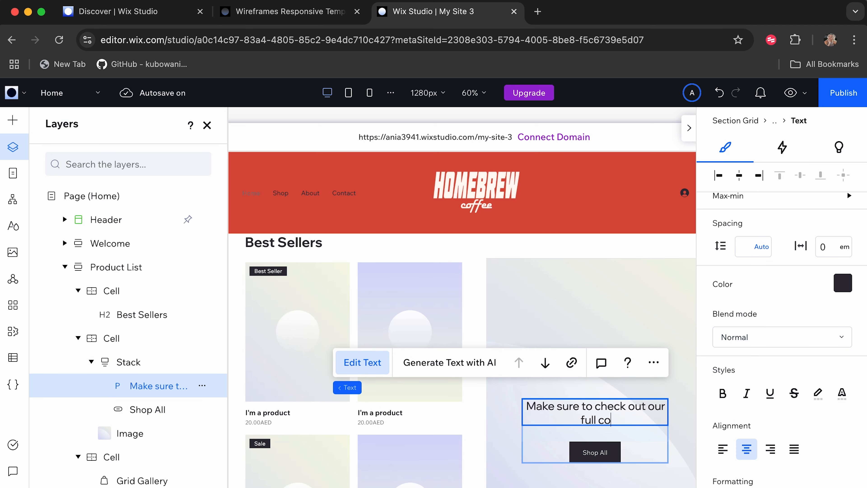
type("llections")
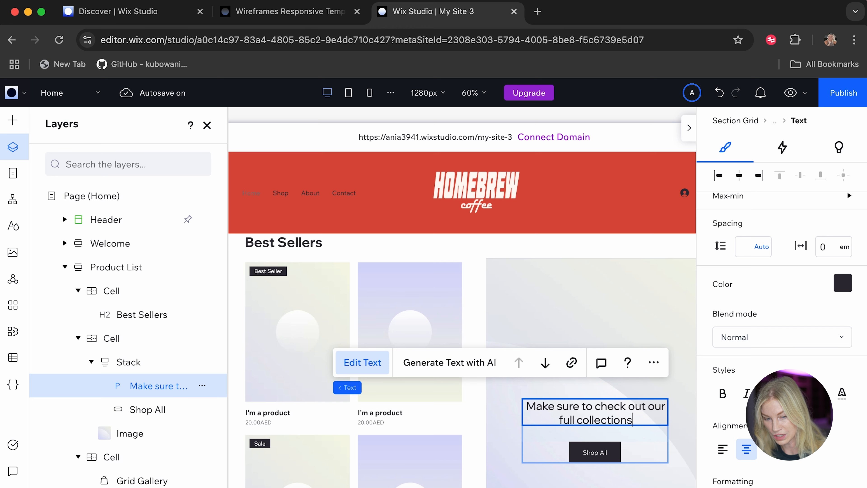
Select the Grid Gallery inside the Product List section's last cell and examine its placeholder products.
scroll(444, 444, "down", 2)
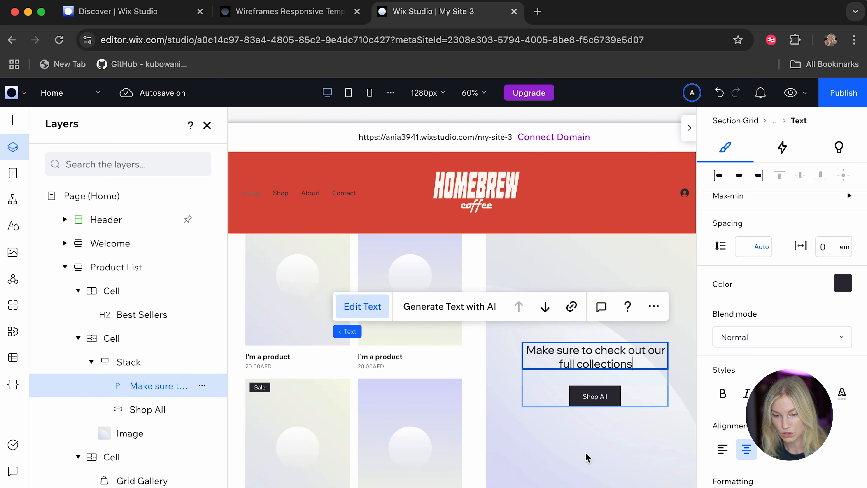
scroll(307, 432, "down", 3)
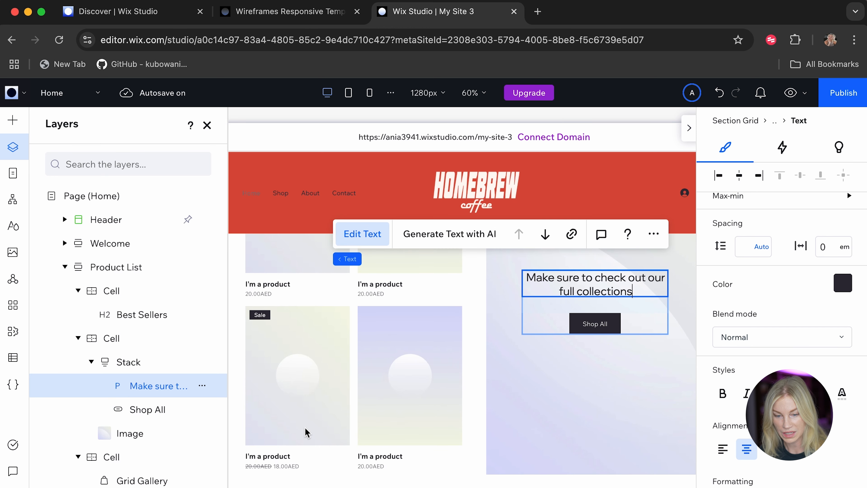
left_click(77, 458)
scroll(77, 463, "down", 2)
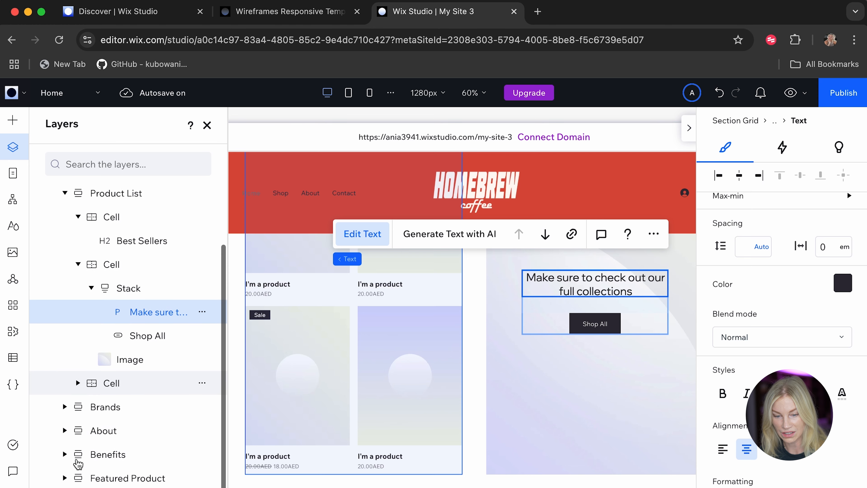
left_click(77, 380)
left_click(111, 381)
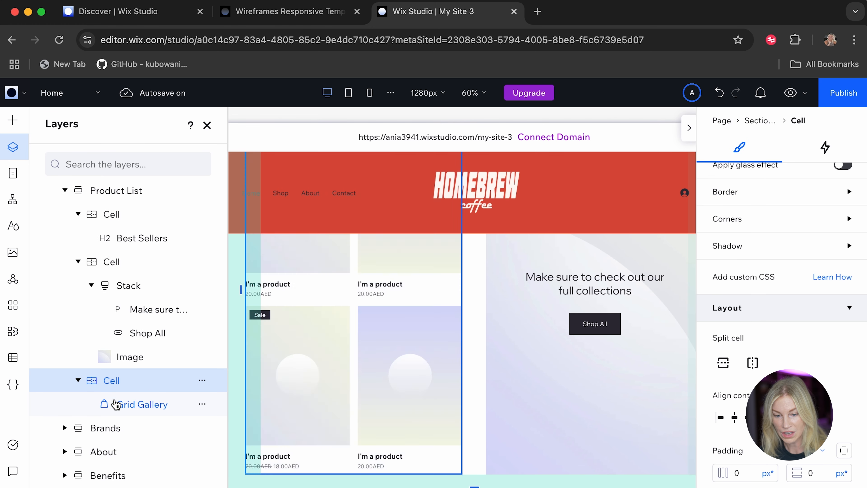
left_click(118, 409)
scroll(371, 354, "up", 1)
scroll(371, 353, "up", 2)
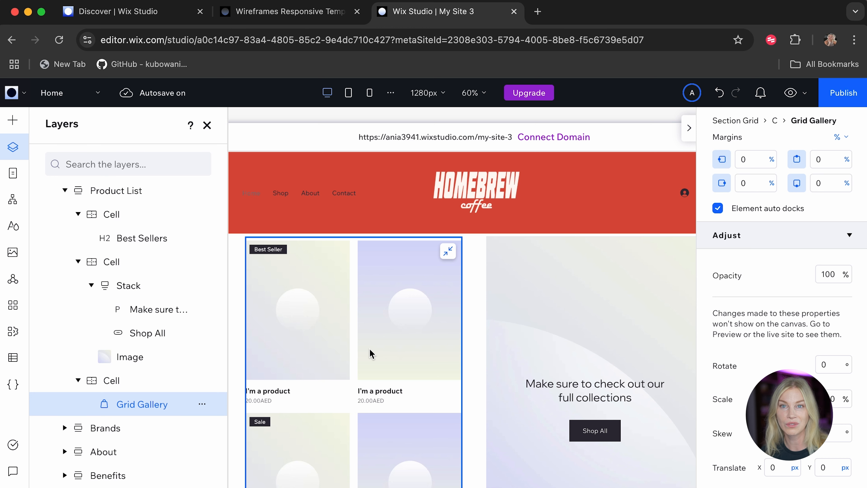
Delete the Brands section from the home page.
scroll(371, 353, "down", 10)
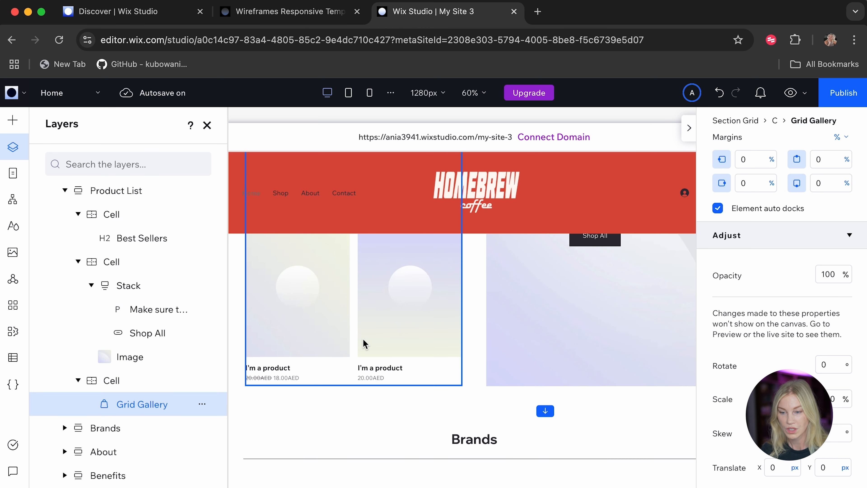
scroll(358, 328, "down", 1)
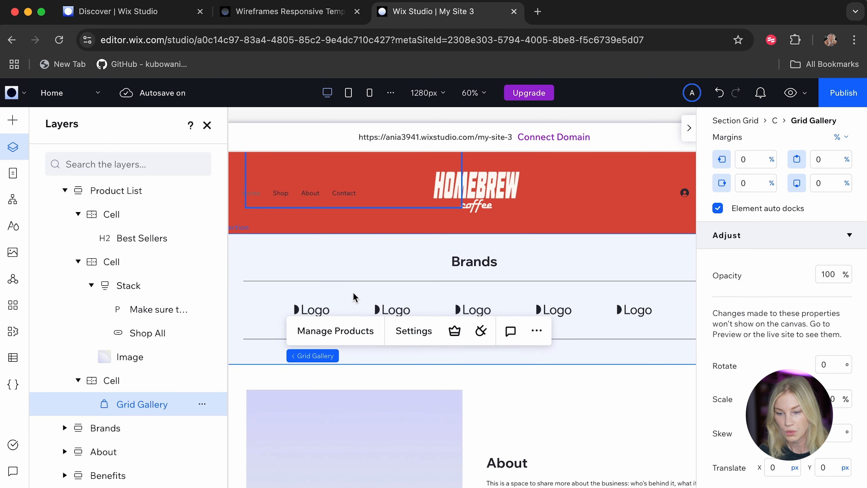
left_click(360, 272)
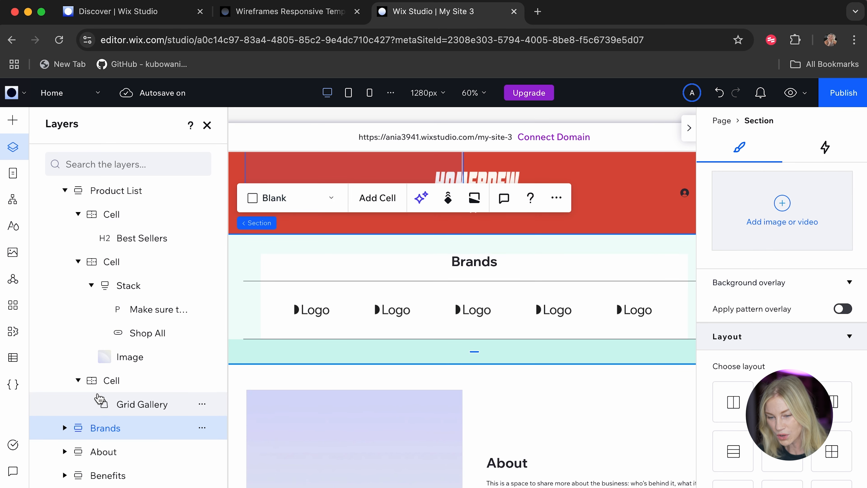
scroll(205, 376, "down", 1)
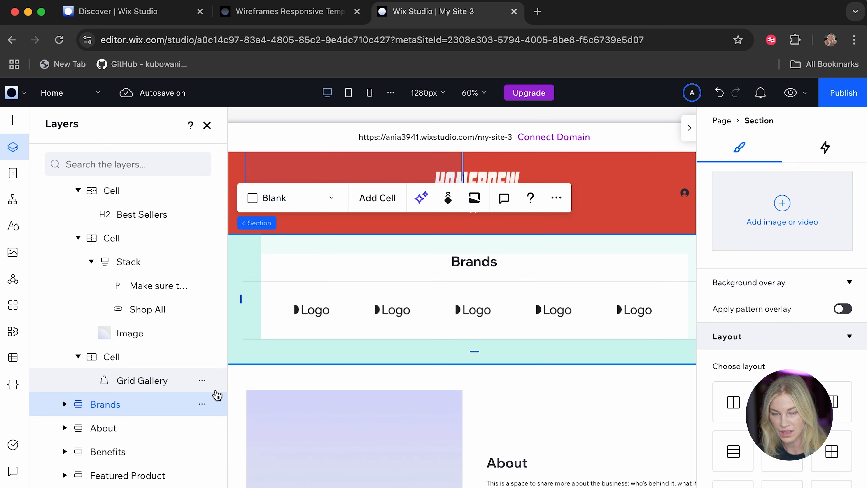
left_click(203, 405)
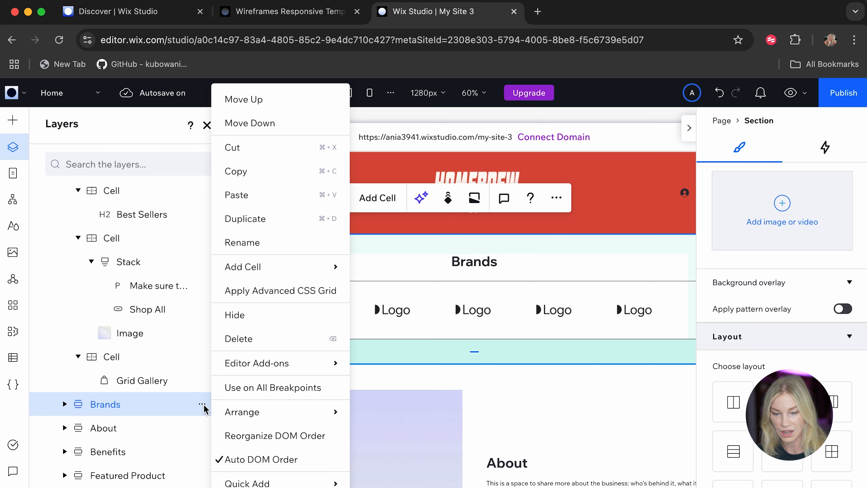
left_click(260, 340)
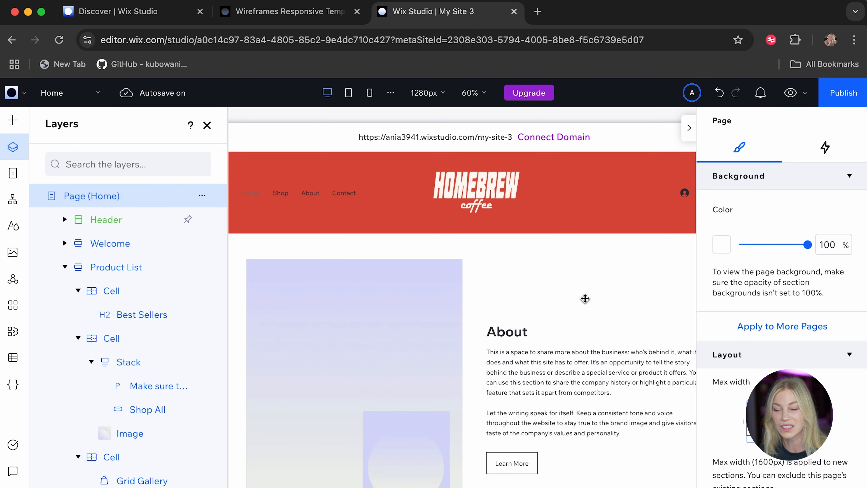
Replace the About section's paragraph with "Lurking in Dubai since 1988. An independent speciality coffee brand with nostalgic tastes, locally sourced.".
scroll(532, 328, "down", 5)
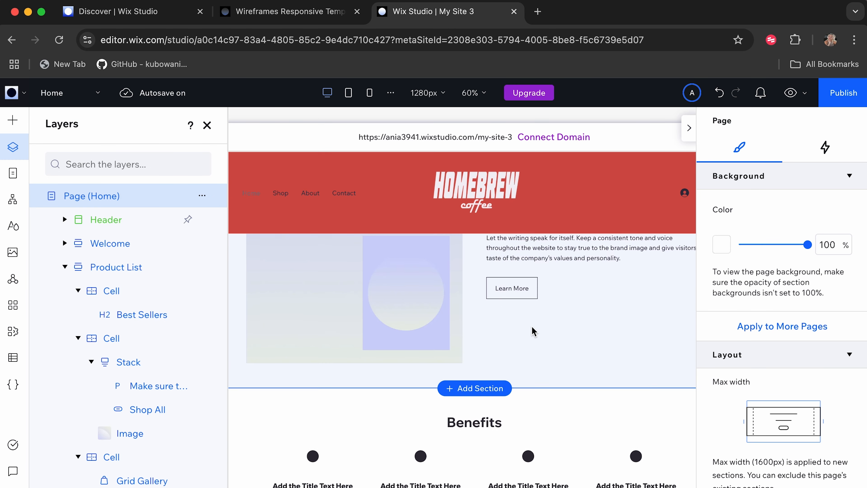
scroll(533, 332, "up", 4)
scroll(533, 332, "down", 3)
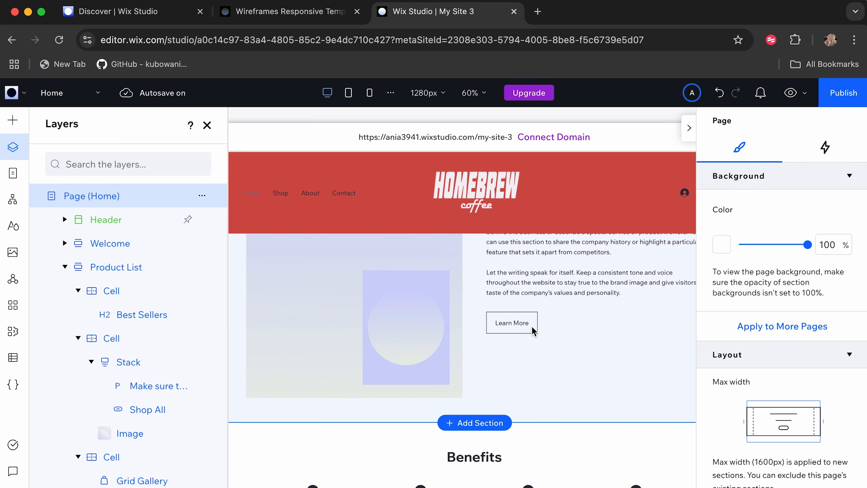
scroll(531, 328, "down", 3)
scroll(531, 328, "up", 5)
left_click(521, 356)
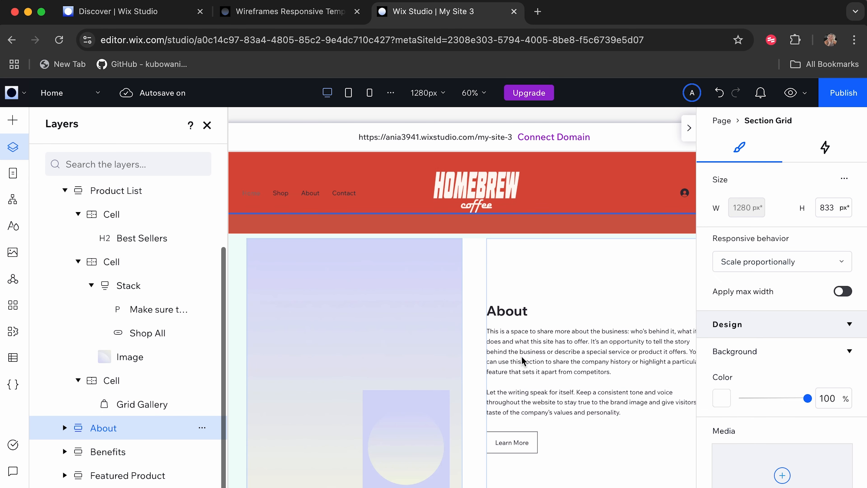
double_click(522, 356)
type("Lurking in Dubai since 1988. An independent speciality coffee brand with nostalgic tastes, locally sourced.")
left_click(515, 422)
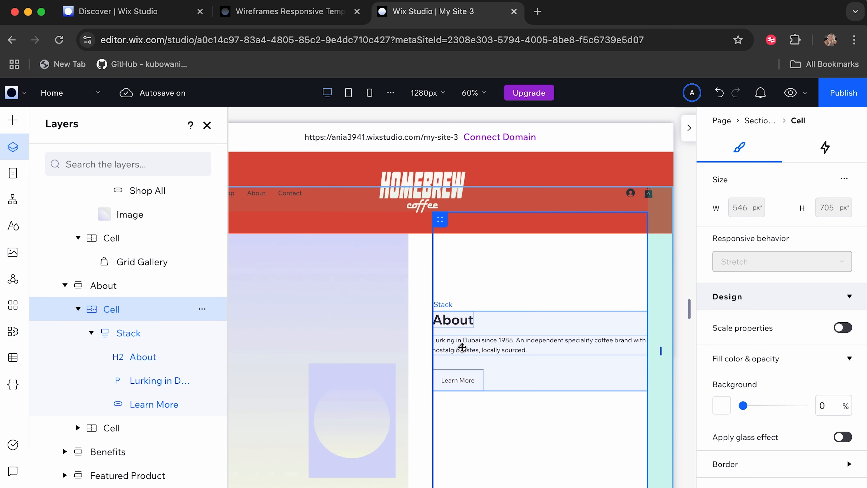
scroll(467, 389, "left", 7)
left_click(494, 349)
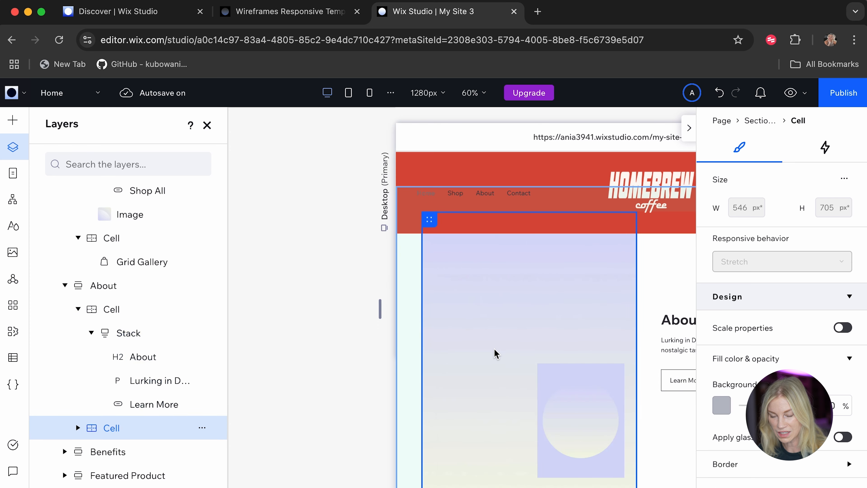
scroll(496, 354, "left", 4)
Replace the Benefits section's heading text with "Locations".
scroll(495, 354, "down", 5)
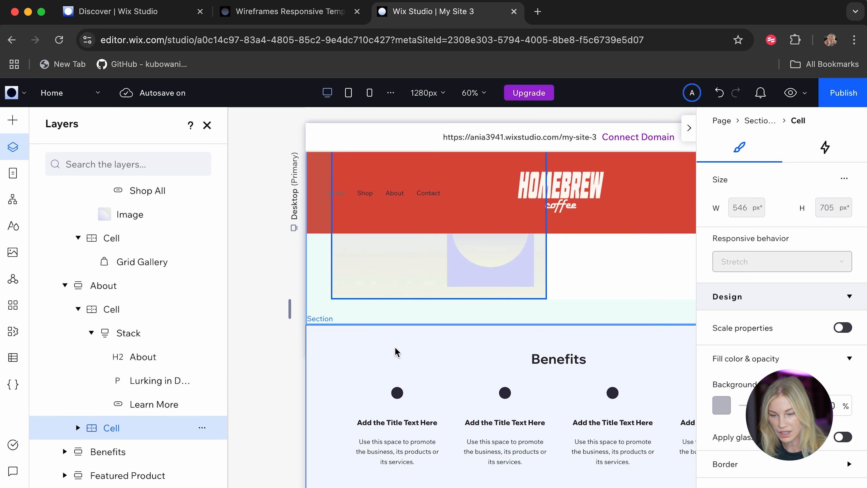
scroll(397, 352, "down", 3)
left_click(359, 364)
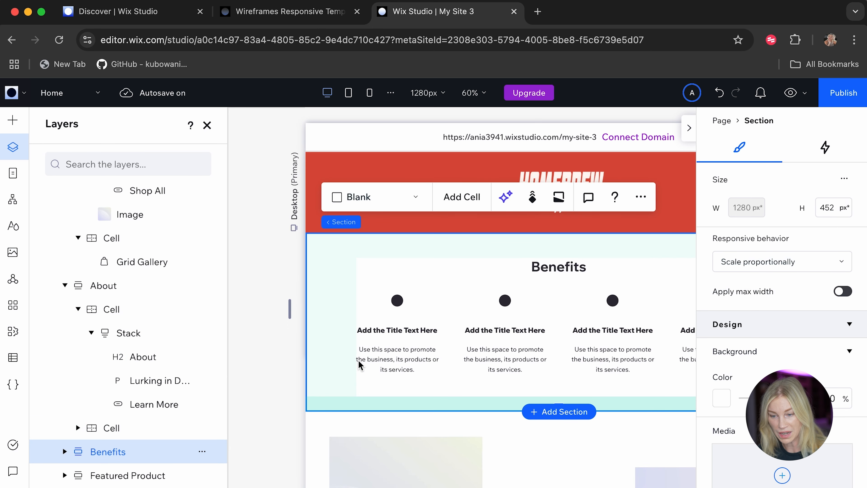
left_click(560, 268)
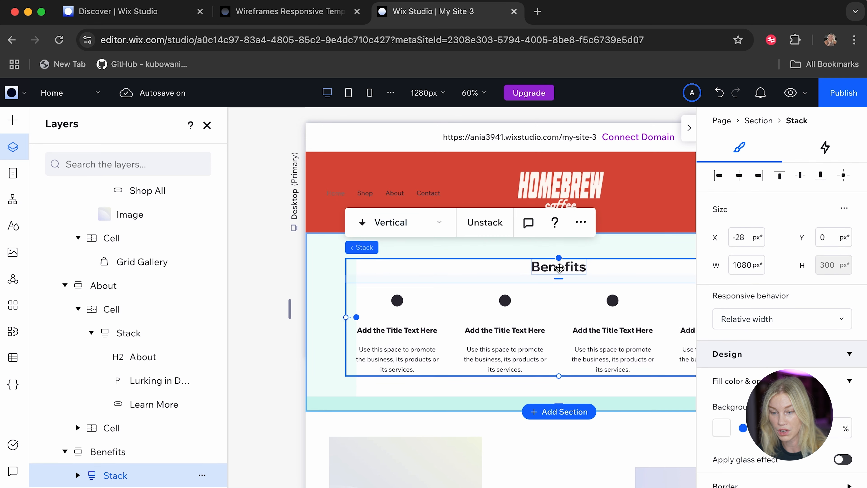
left_click(559, 268)
double_click(559, 267)
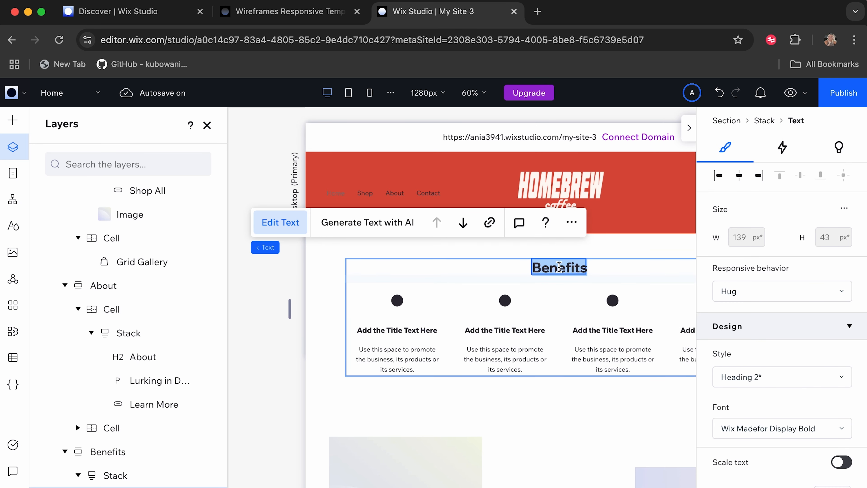
key("BackSpace")
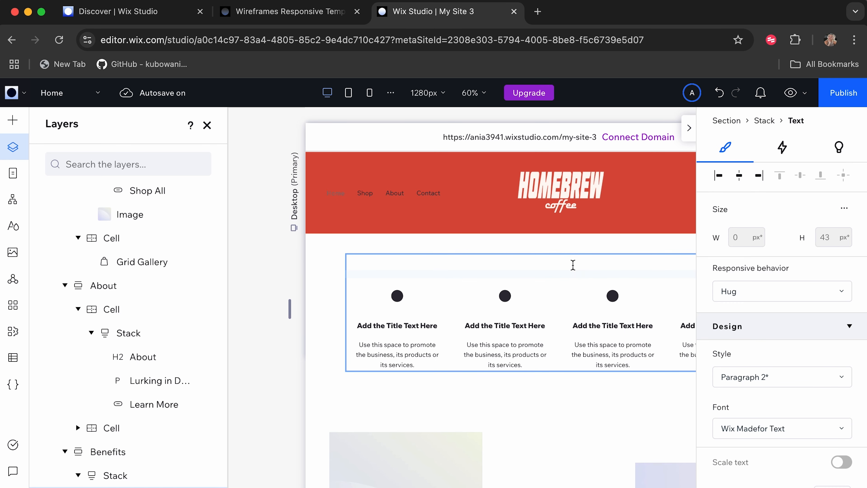
type("Loca")
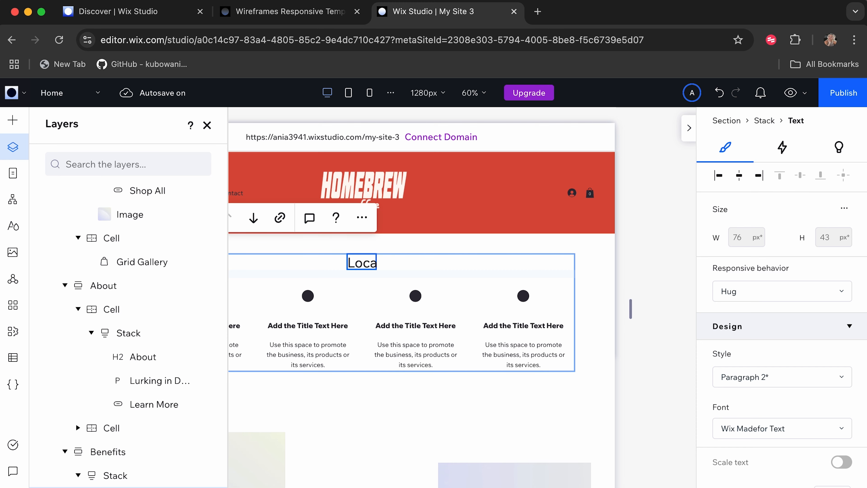
type("tions")
key("Escape")
Change the heading in the Featured Product section's middle cell to "Featured Menu Items".
left_click(400, 411)
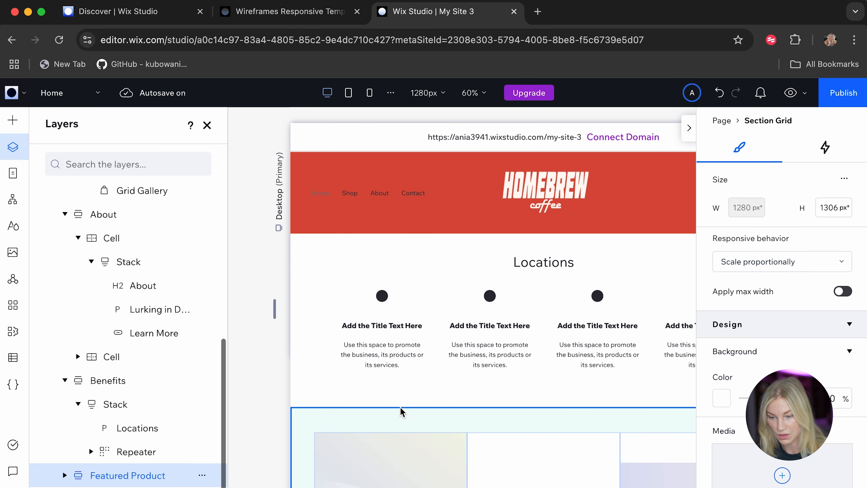
scroll(401, 412, "down", 6)
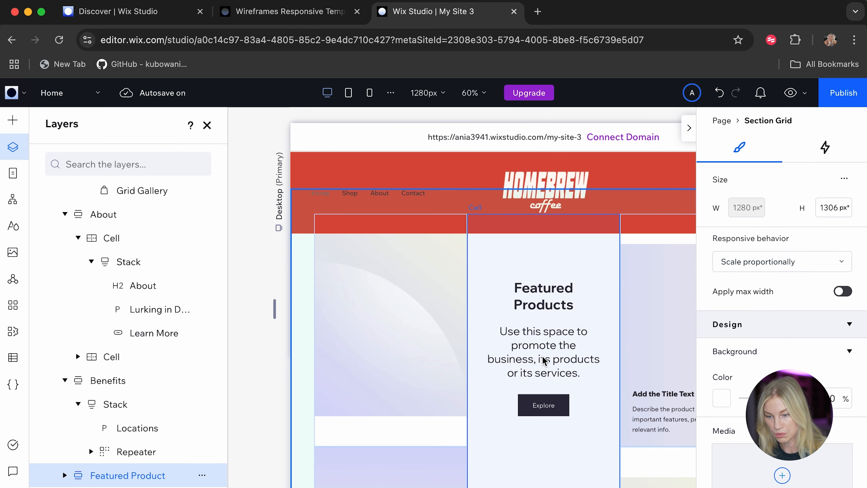
left_click(543, 360)
left_click(543, 360)
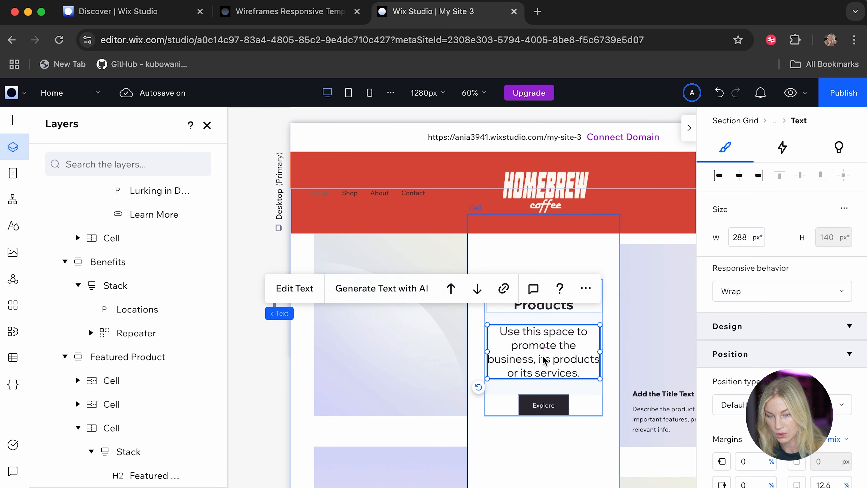
double_click(553, 306)
left_click_drag(575, 304, 507, 304)
type("M")
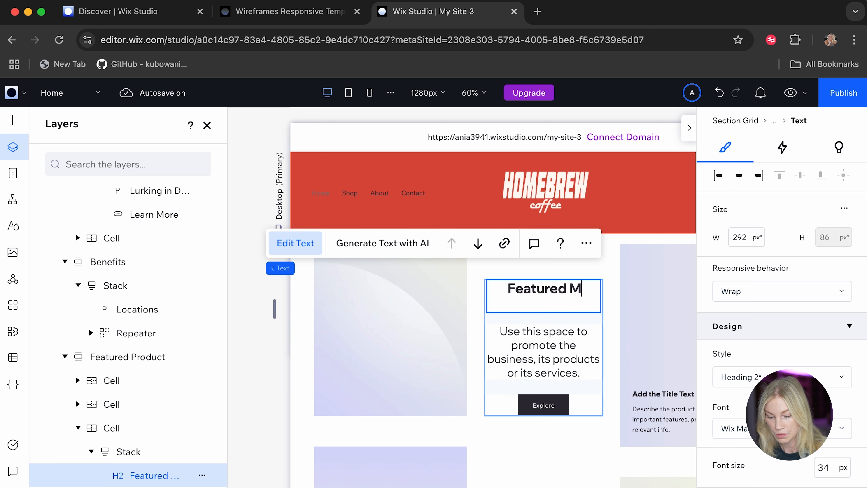
type("enu Items")
key("Escape")
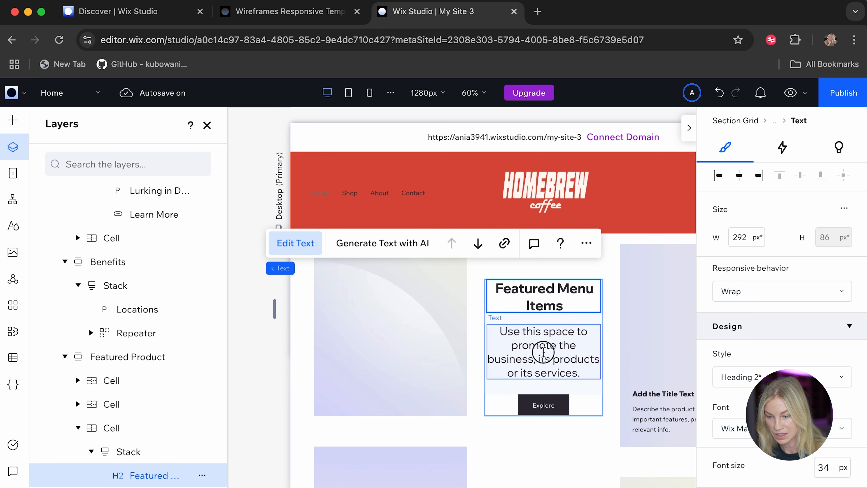
Replace the paragraph under the "Featured Menu Items" heading with "Our top sellers".
double_click(543, 352)
type("Our top sells")
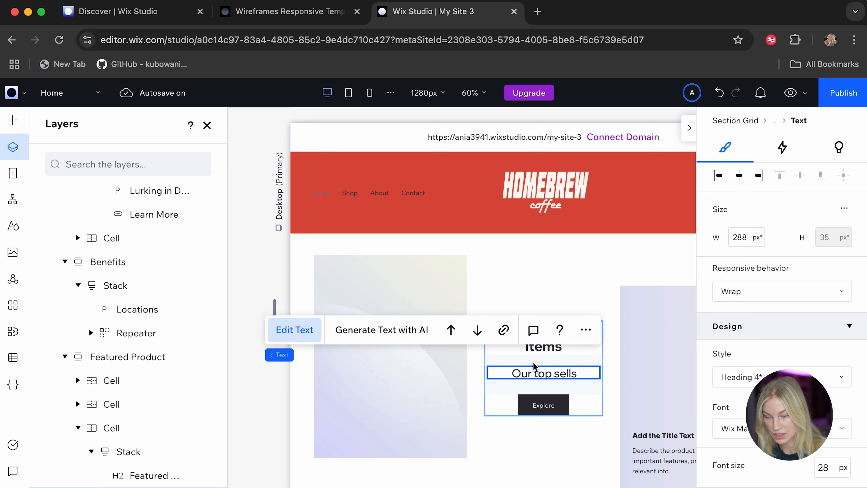
key("BackSpace")
type("ers")
left_click(518, 452)
Collapse the inspector, start the site's CMS and choose to create a new content collection from scratch.
scroll(519, 452, "down", 10)
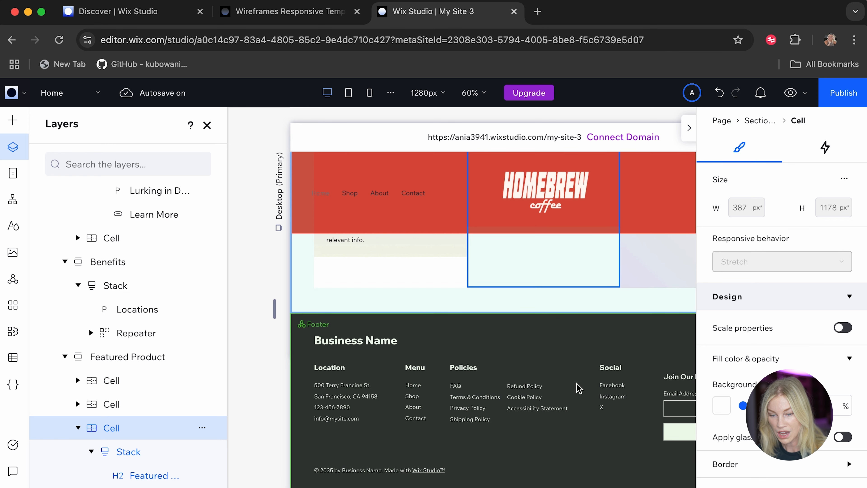
scroll(480, 388, "up", 10)
scroll(480, 388, "up", 10)
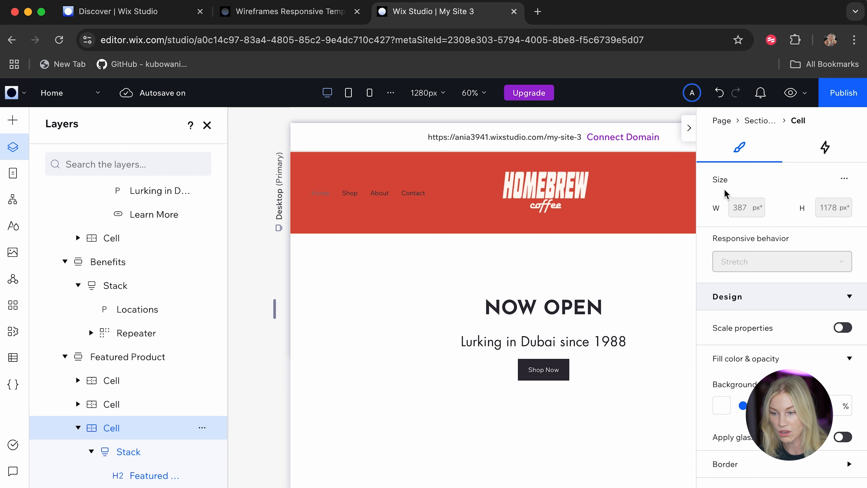
left_click(688, 131)
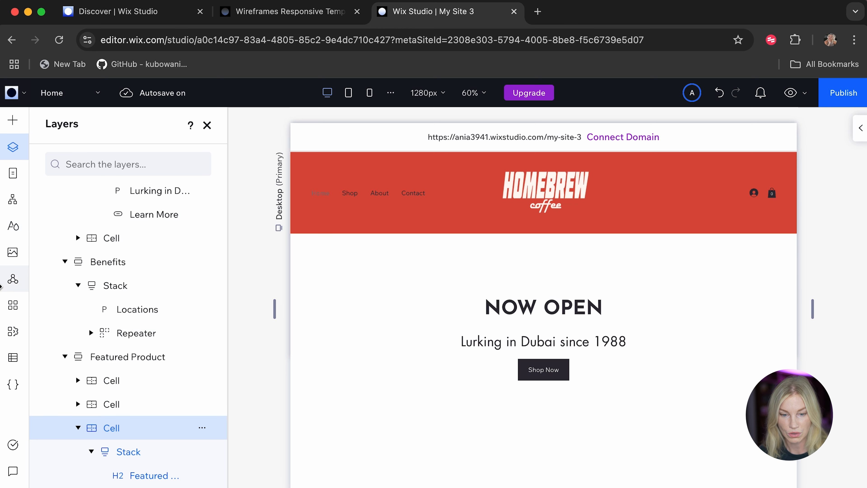
left_click(12, 358)
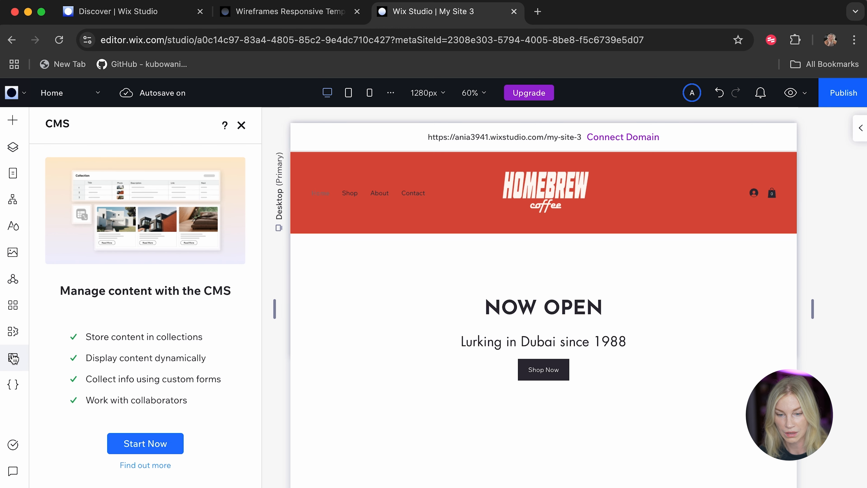
left_click(154, 451)
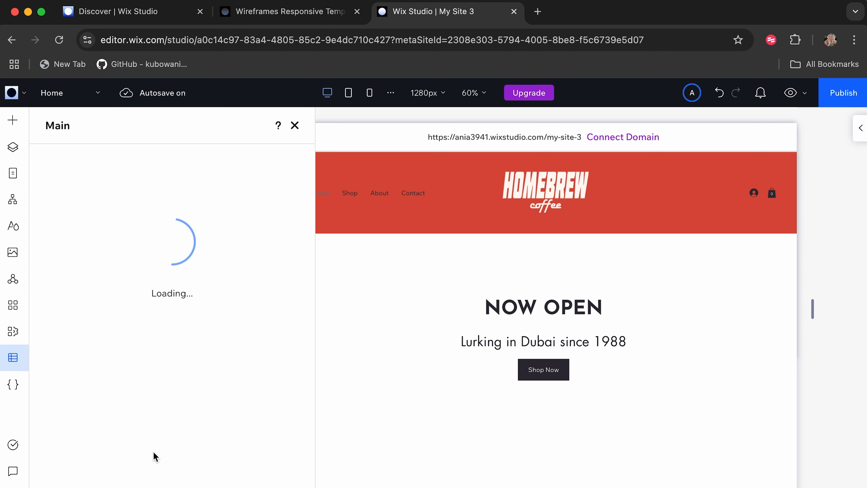
left_click(294, 472)
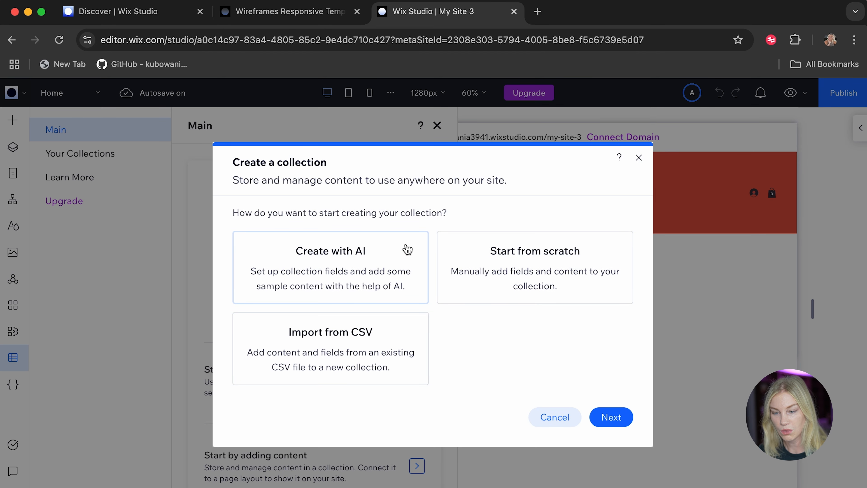
left_click(523, 279)
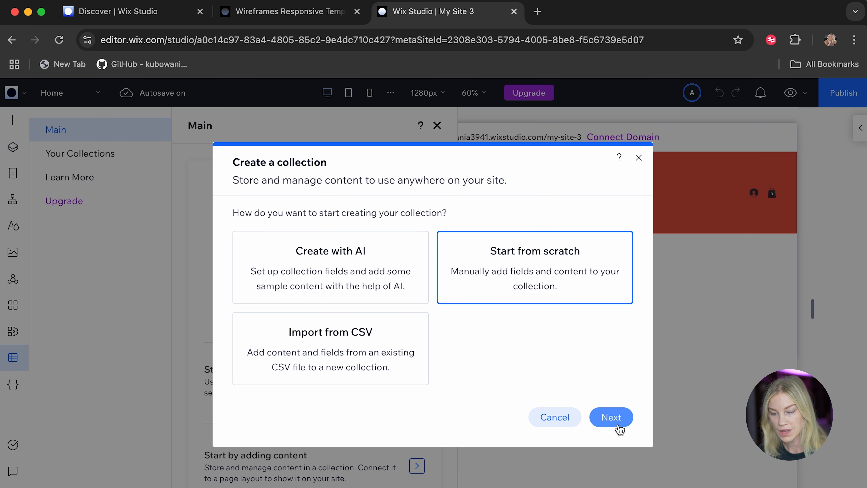
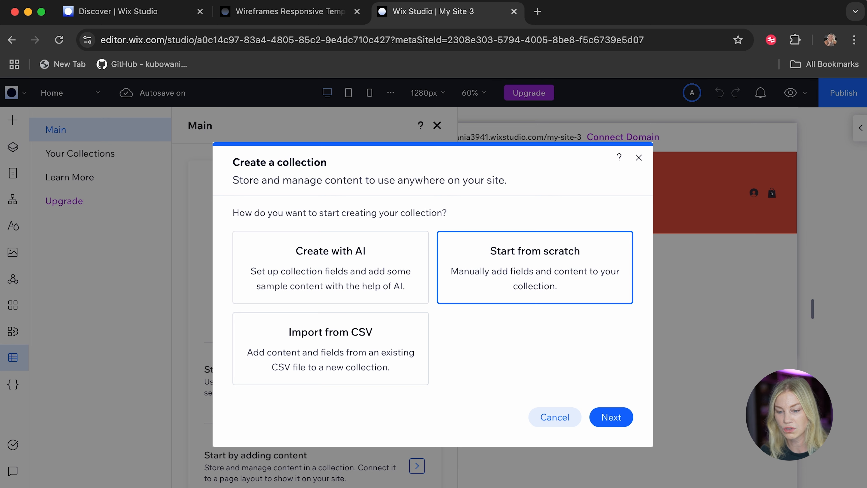
Create a multiple item collection named "Food" from scratch.
left_click(612, 416)
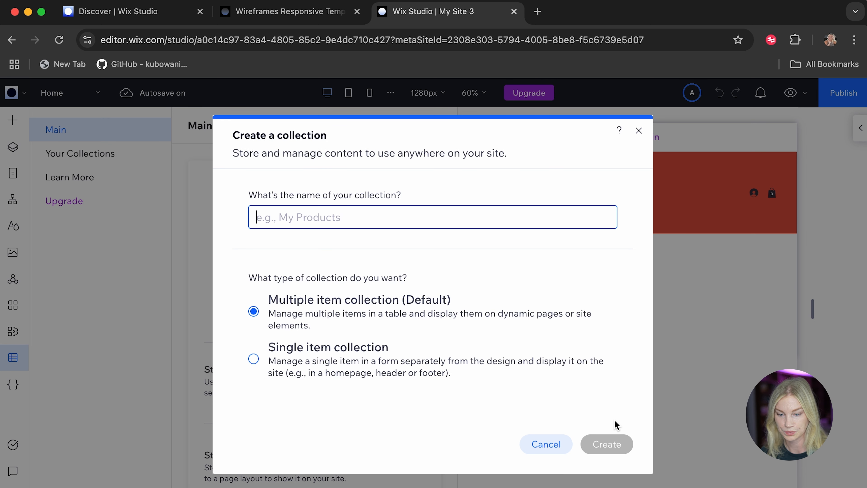
type("Food")
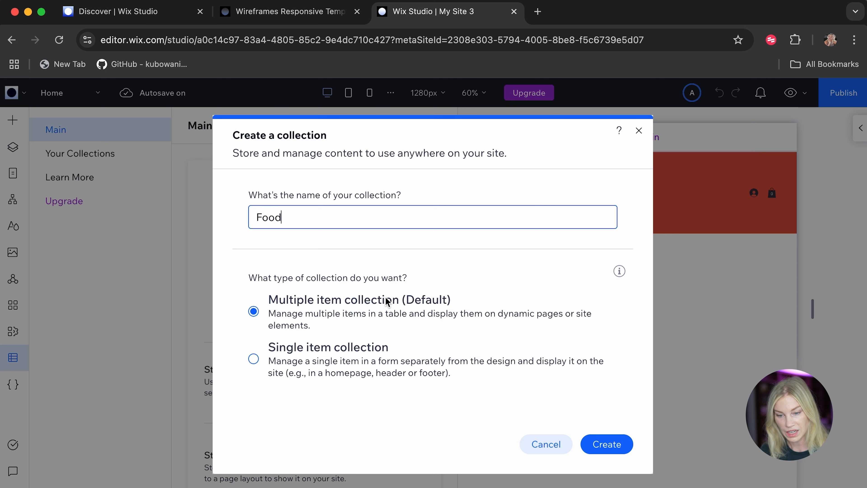
left_click(622, 456)
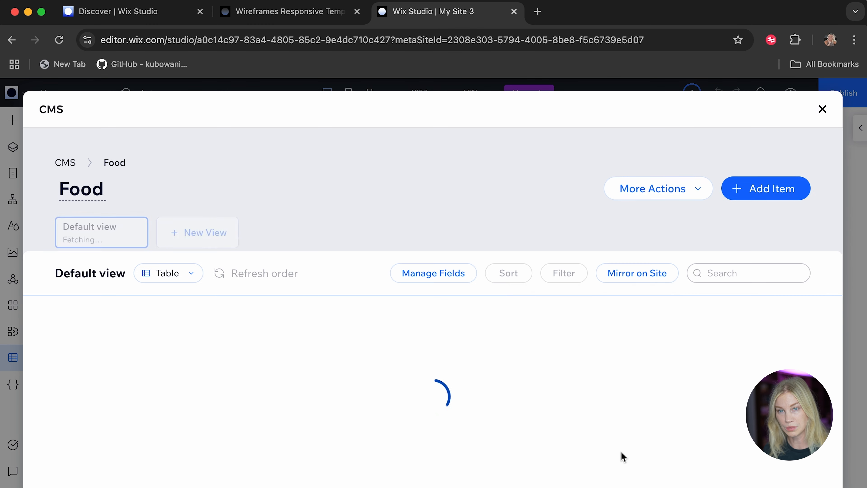
Add a text field named "Description" to the Food collection.
left_click(295, 312)
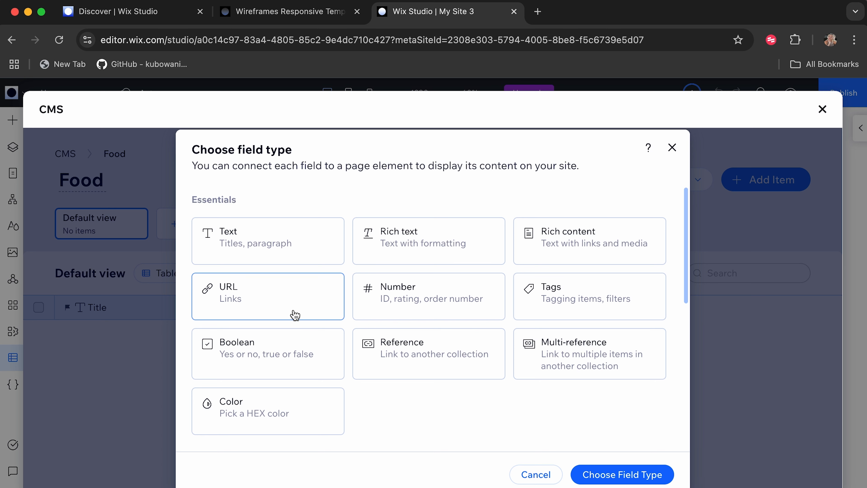
left_click(275, 258)
left_click(606, 479)
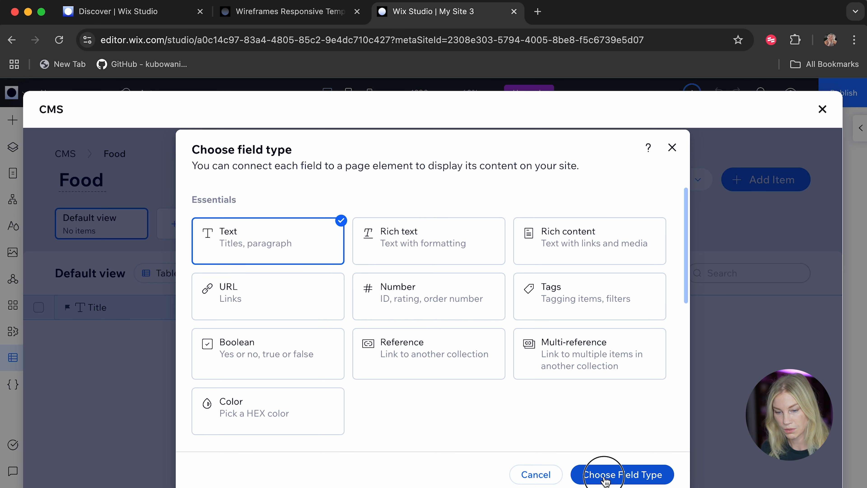
type("Descr")
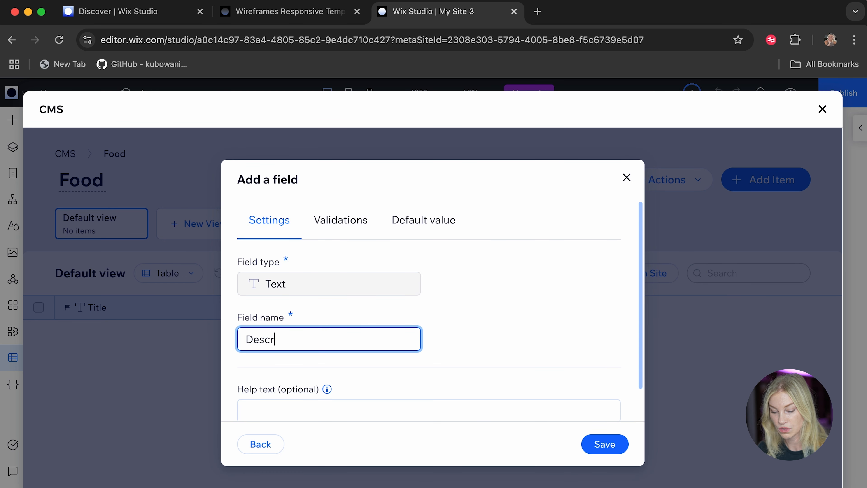
type("iption")
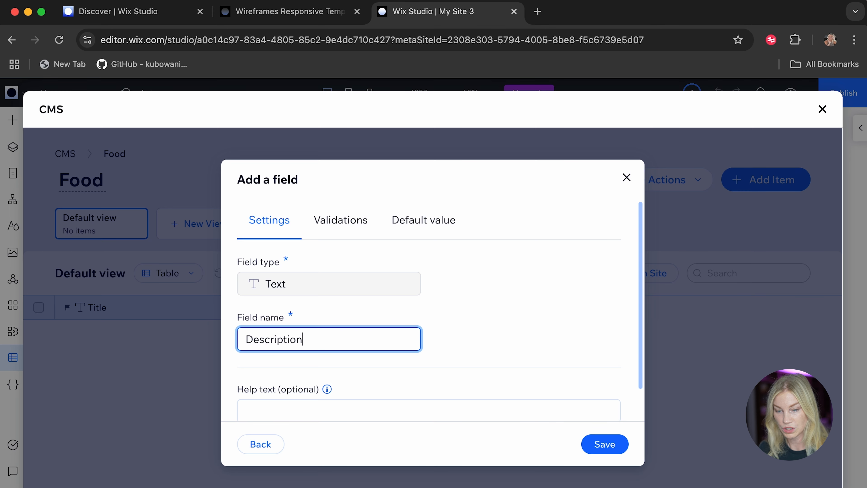
scroll(581, 406, "down", 2)
left_click(611, 445)
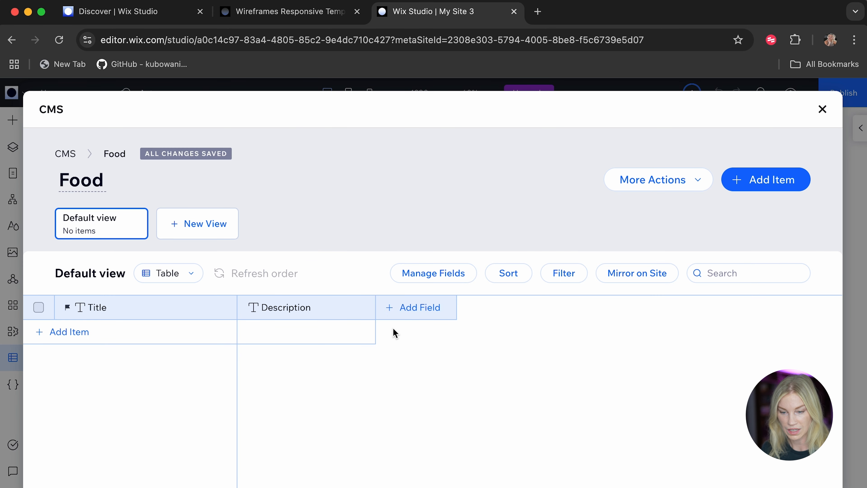
Add an image field named "Image" to the Food collection.
left_click(417, 313)
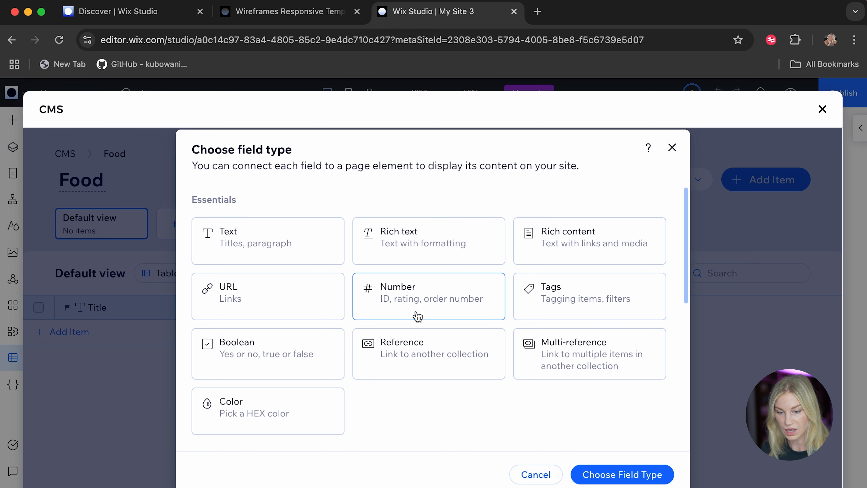
scroll(417, 317, "down", 8)
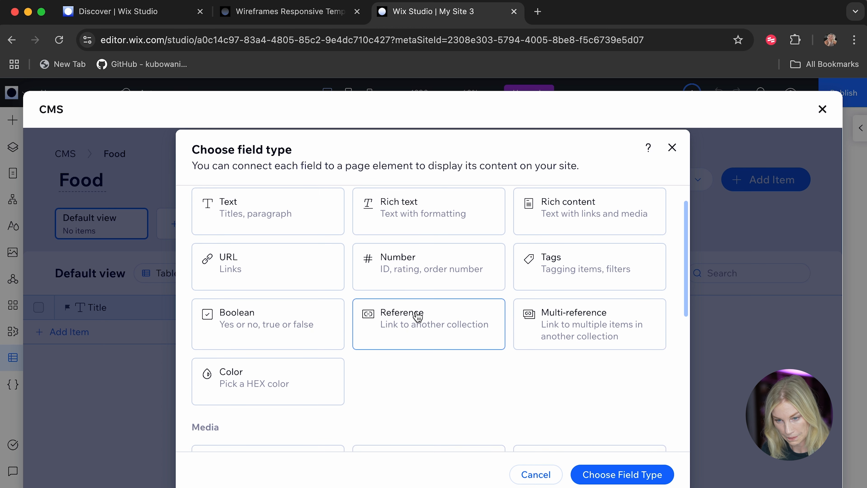
left_click(286, 225)
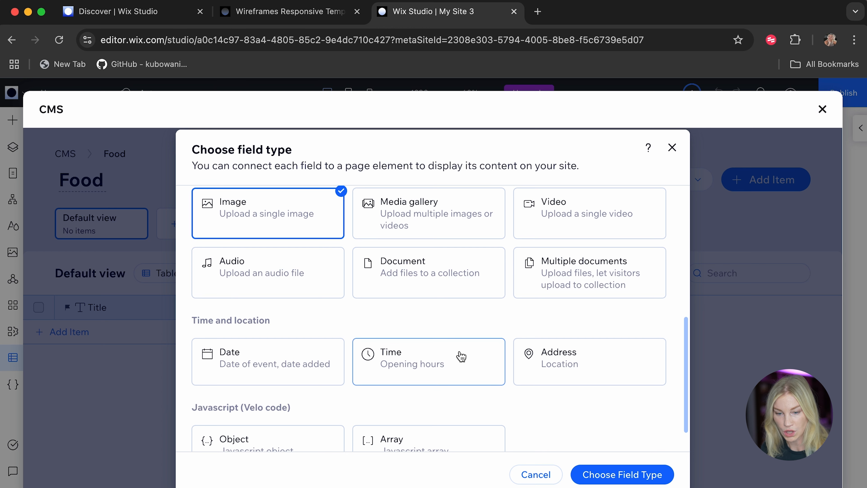
scroll(571, 414, "down", 1)
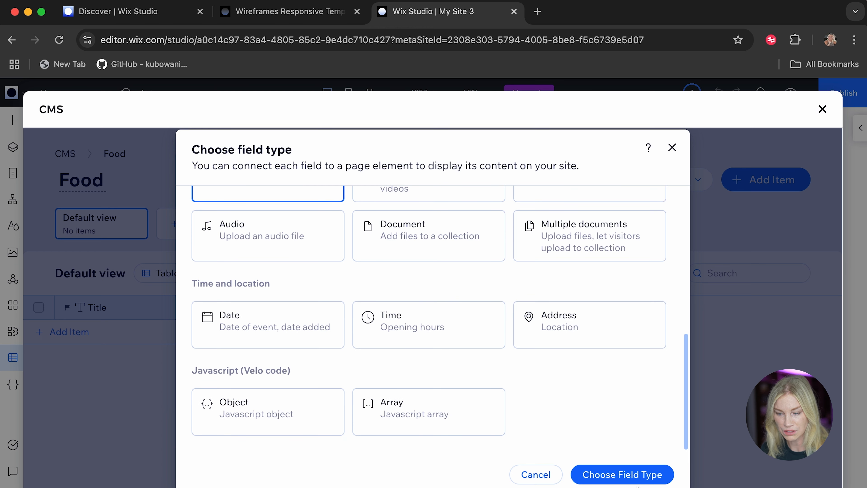
left_click(641, 476)
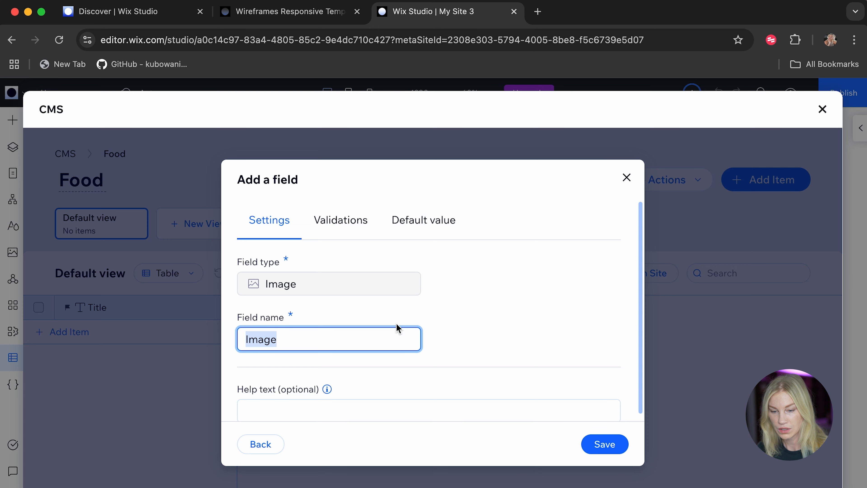
left_click(608, 444)
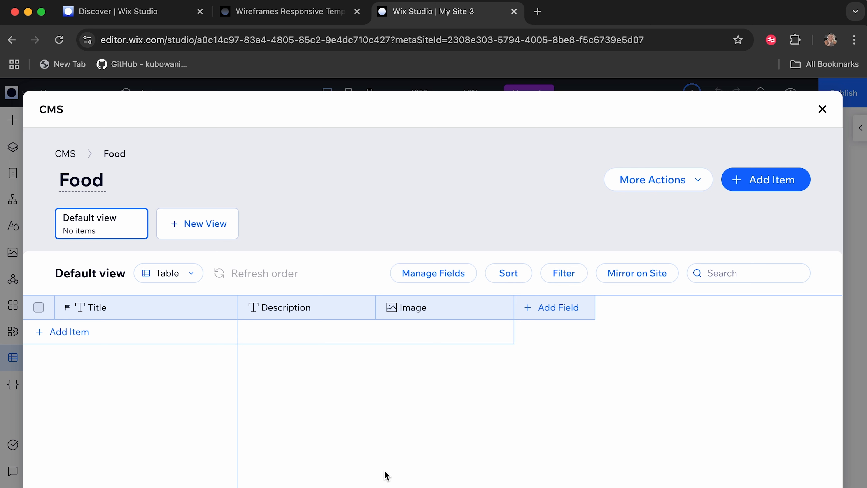
Add an item titled "Angus Roast Beef Sourdough Sandwich" and paste its description beginning with "Angus Roast Beef".
left_click(67, 332)
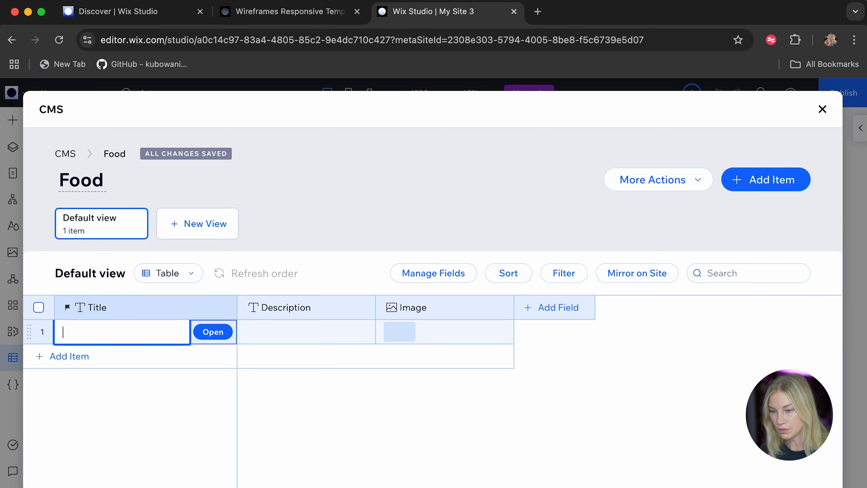
type("Angus Roast Beef Sourdough Sandwich")
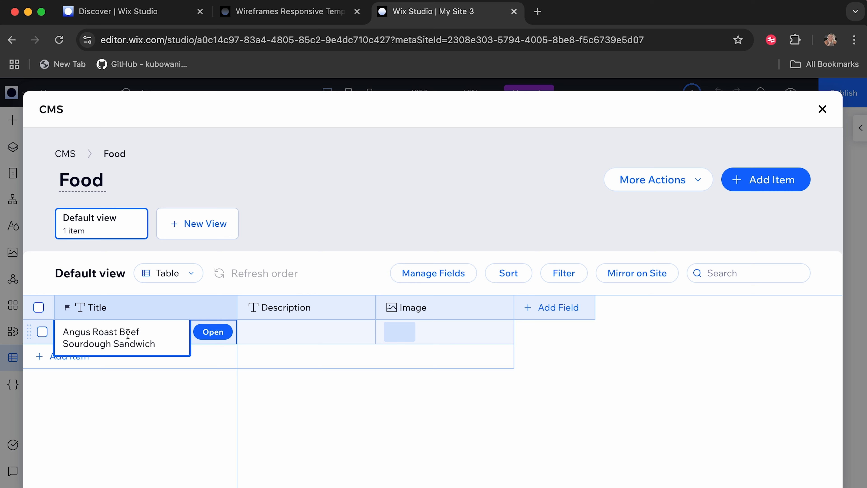
left_click(310, 386)
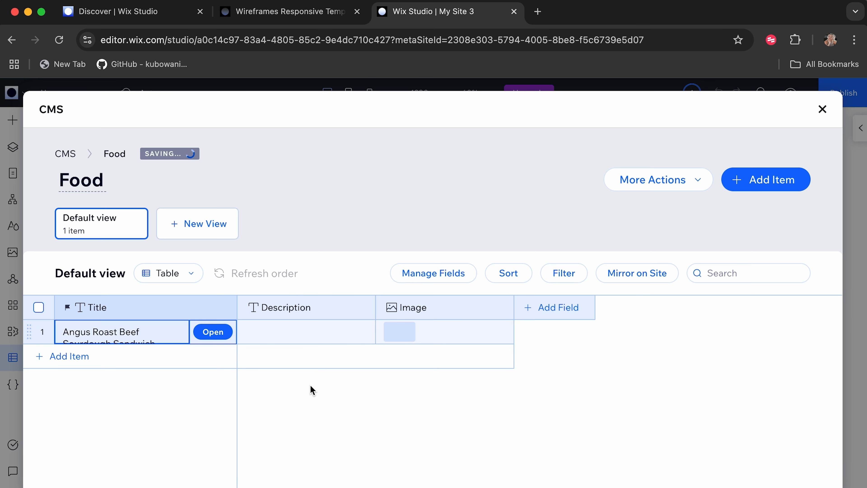
left_click(282, 332)
type("Angus Roast Beef, homegrown tomato and lettuce, garlic, kewpie mayonnaise on organic sourdough bread. Served with a side of gherkin and Chips Dimes")
left_click(552, 408)
From the first item's image field, upload the 19 food photos to the site files.
left_click(400, 332)
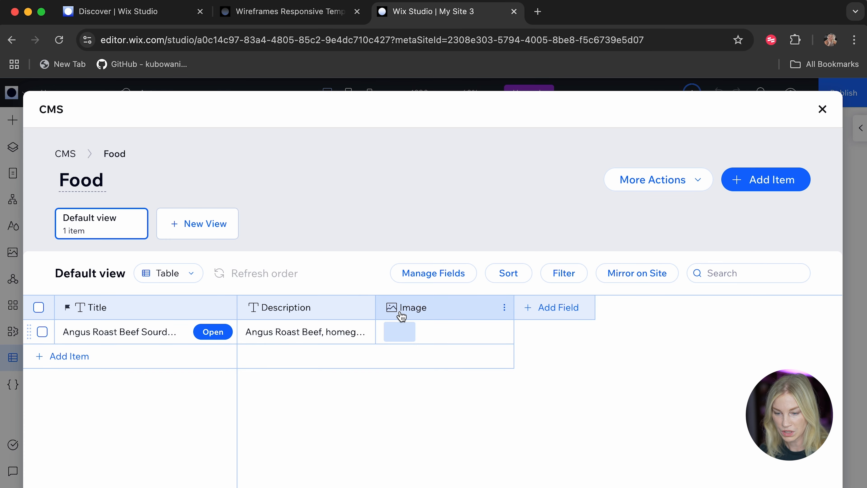
left_click(399, 331)
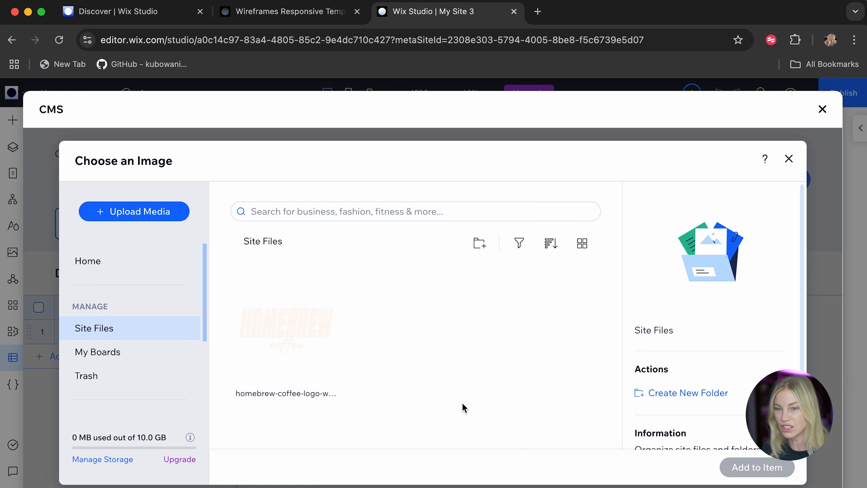
left_click_drag(638, 196, 334, 314)
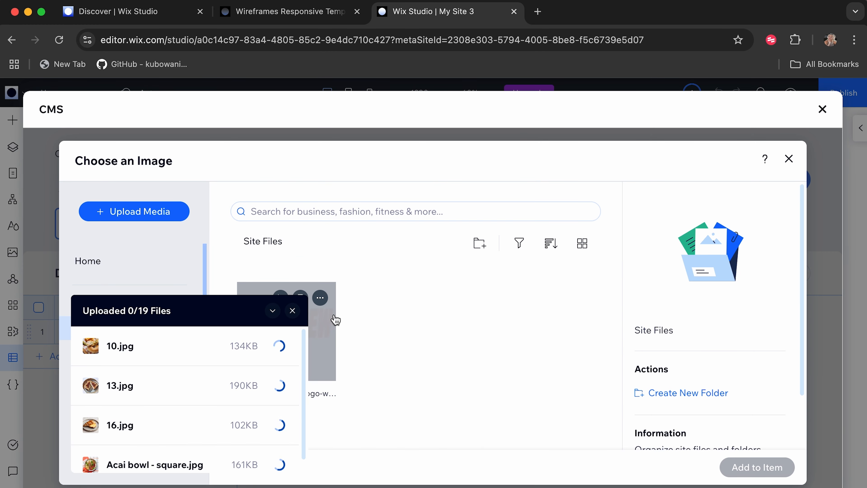
Assign the photo "Angus Roast Beef Sourdough Sandwich - square.jpg" to the first item's image field.
scroll(371, 387, "down", 5)
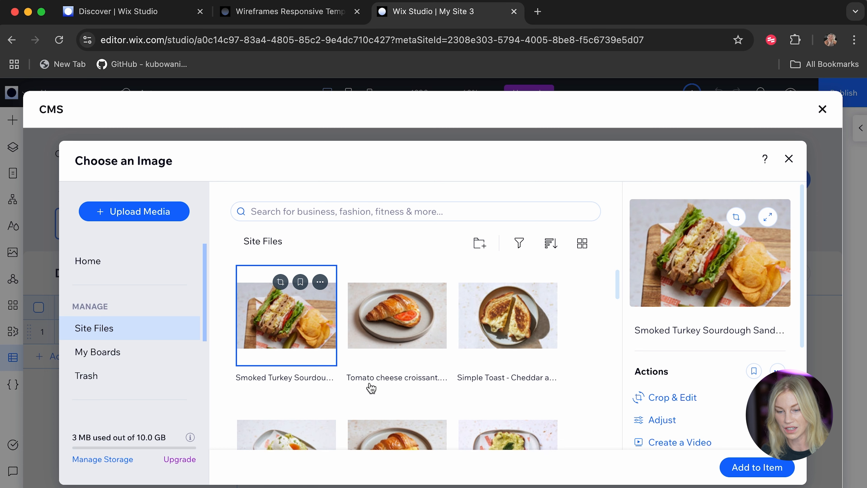
scroll(387, 415, "down", 3)
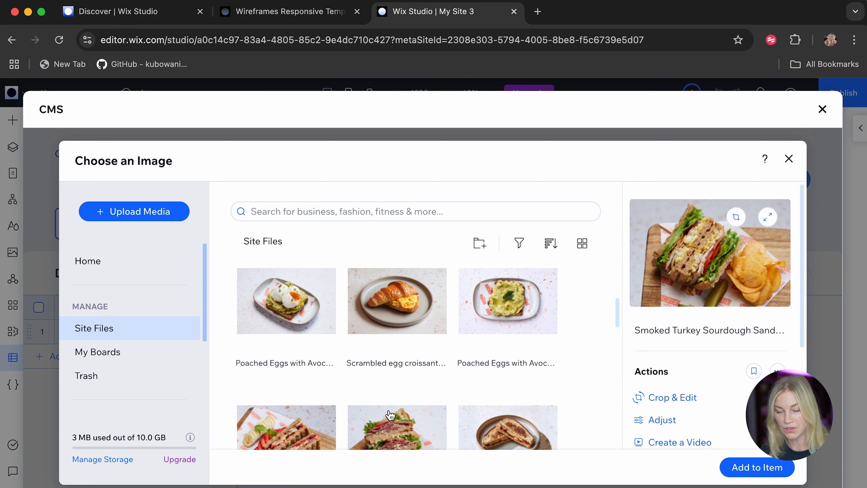
mouse_move(391, 416)
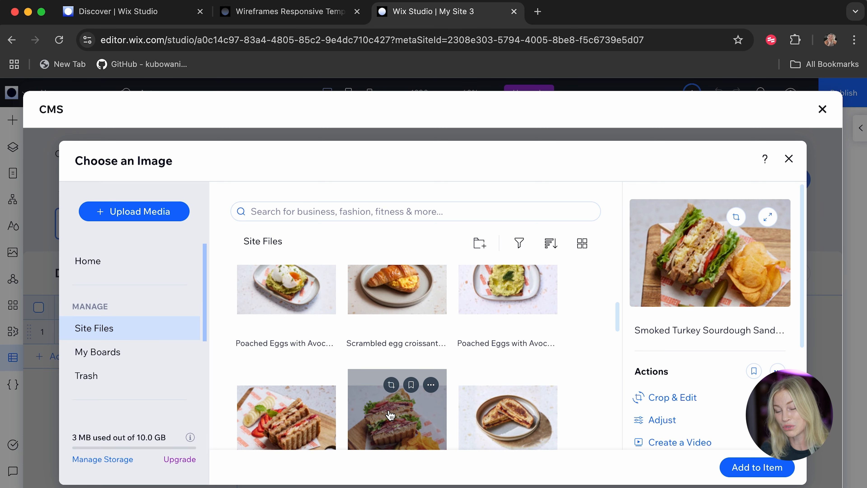
scroll(390, 415, "down", 8)
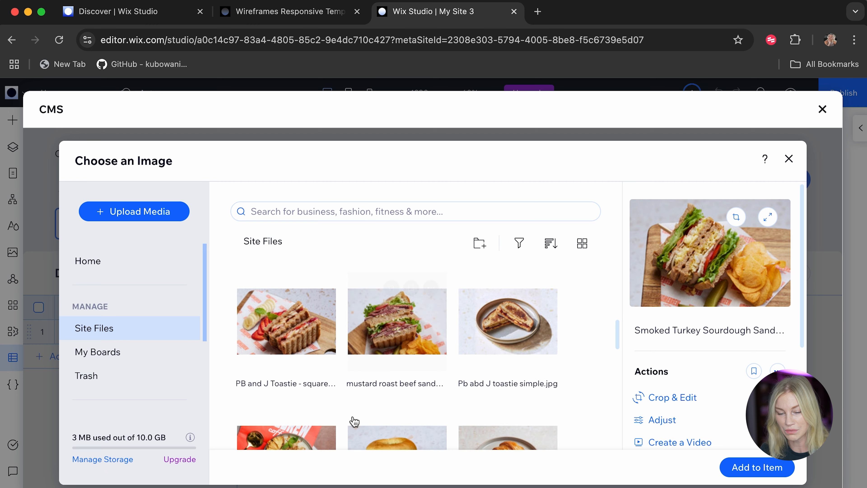
scroll(354, 423, "down", 2)
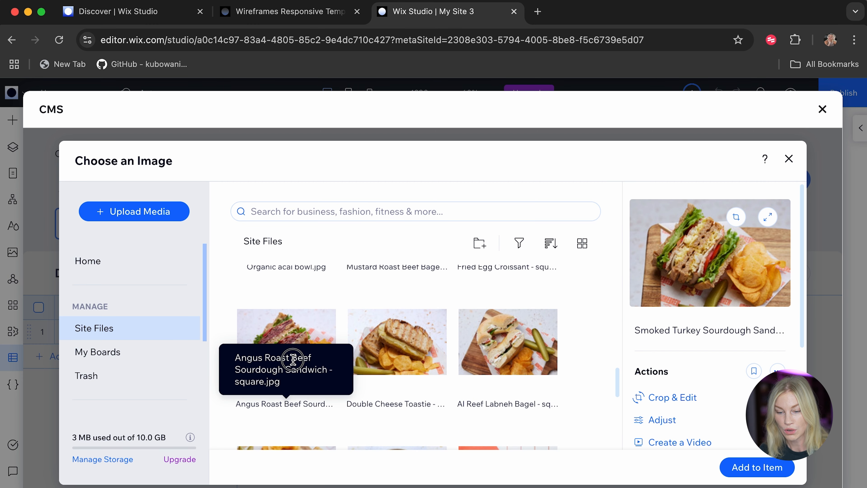
left_click(287, 342)
left_click(749, 468)
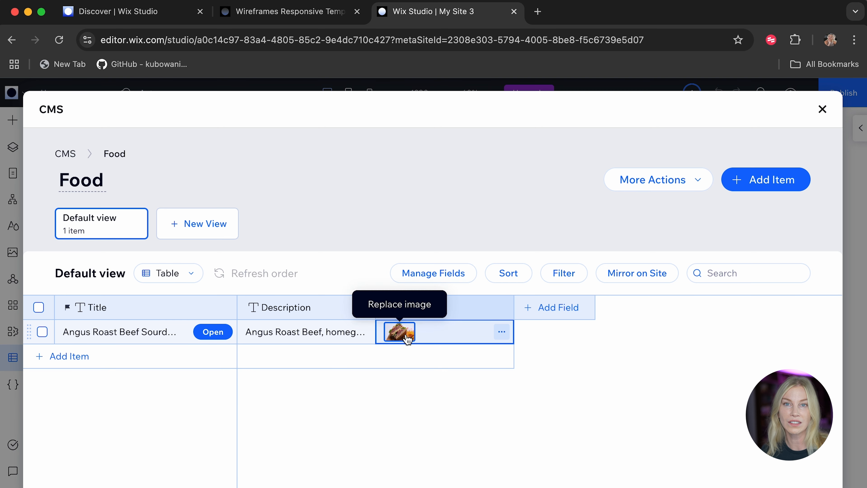
Examine the editing actions offered for the smoked turkey sandwich photo in the site files, and leave without replacing the item's image.
left_click(408, 339)
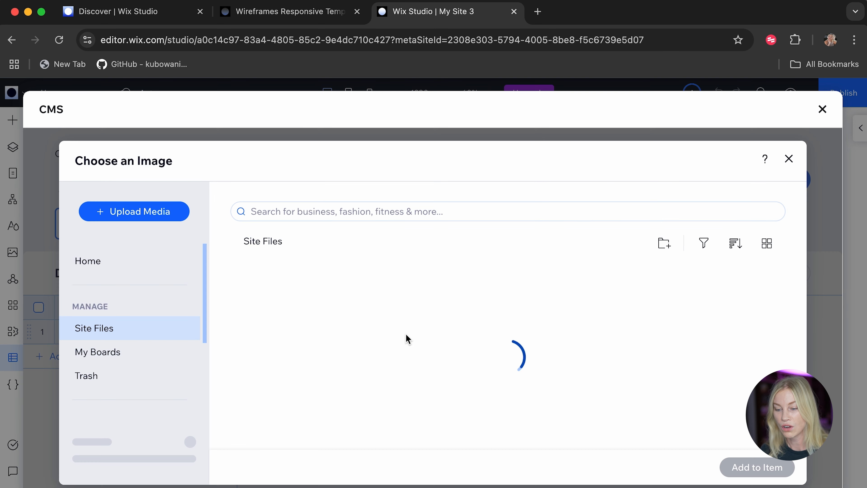
scroll(709, 406, "down", 3)
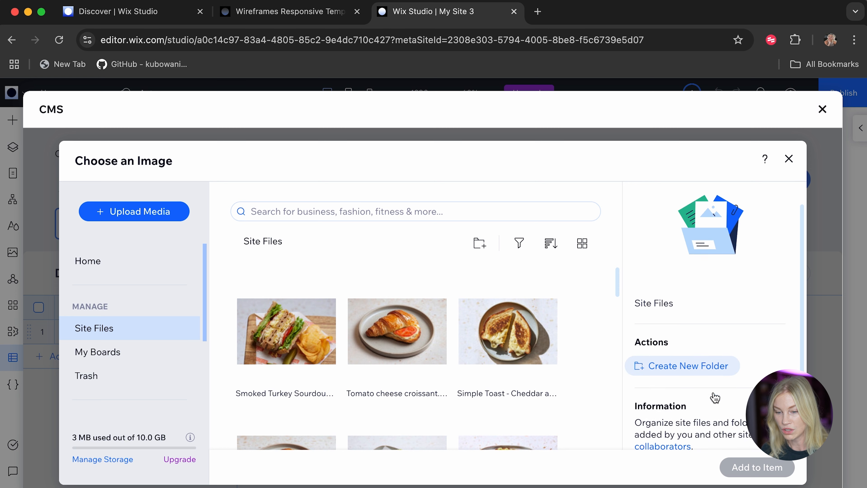
left_click(315, 339)
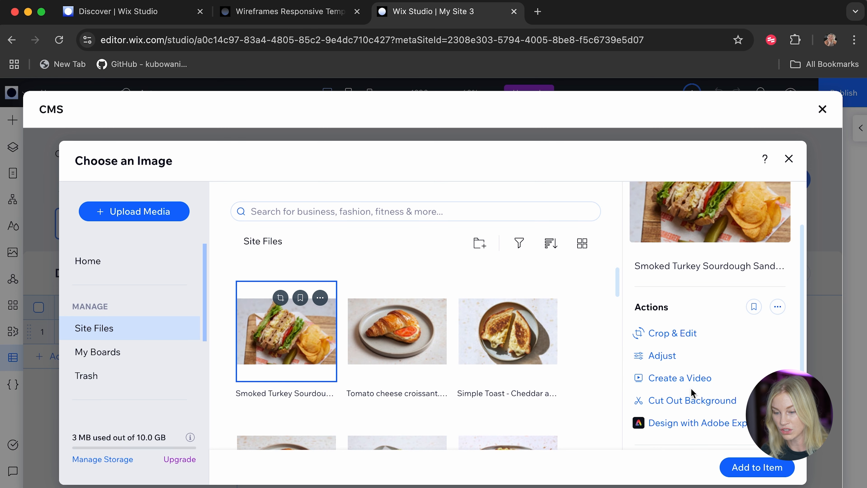
scroll(691, 396, "down", 2)
scroll(679, 400, "down", 3)
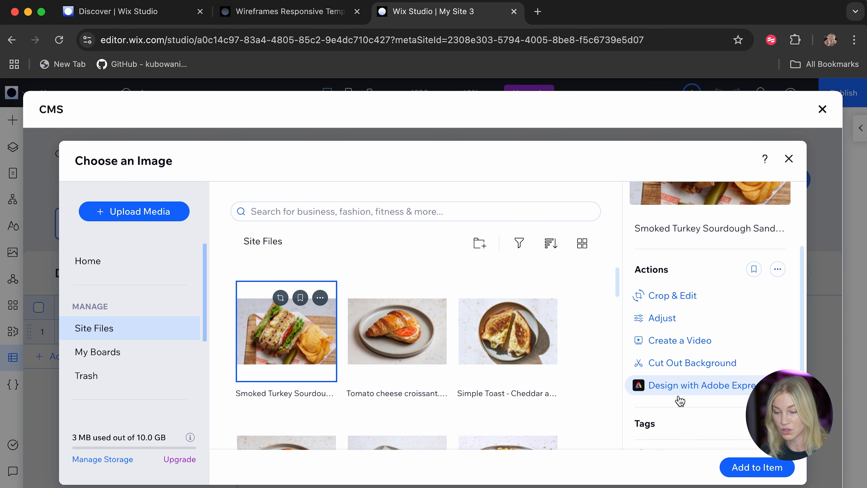
left_click(789, 159)
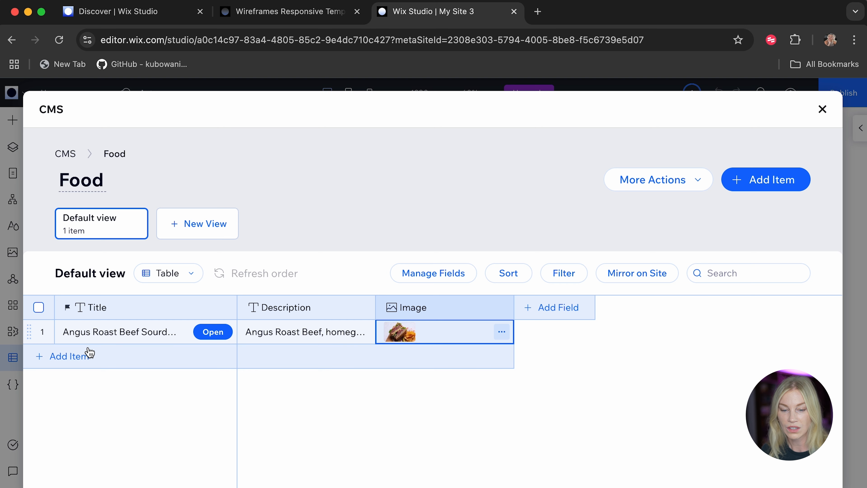
Add a second item titled "Smoked Turkey Sourdough Sandwich" and paste its description beginning with "Smoked turkey breast".
left_click(86, 356)
type("Smoked Turkey Sourdough Sandwich")
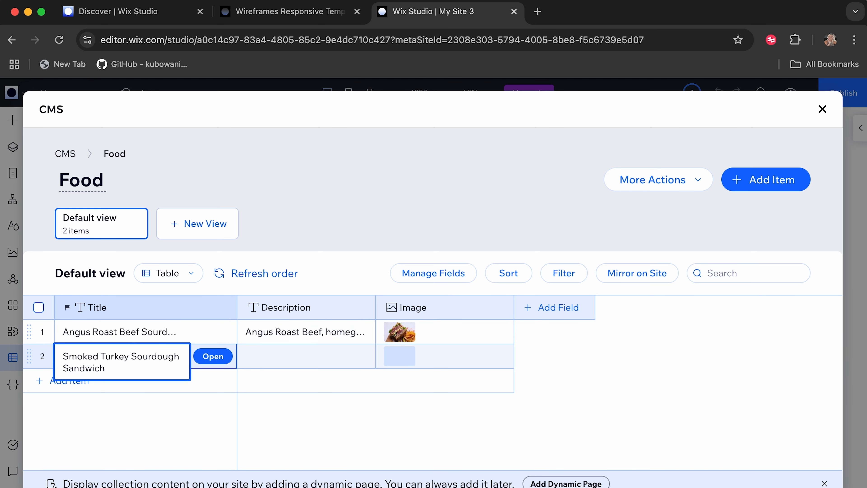
left_click(257, 360)
key("super+v")
Search the media for "turkey" and assign the smoked turkey sandwich photo to the second item's image field.
left_click(402, 359)
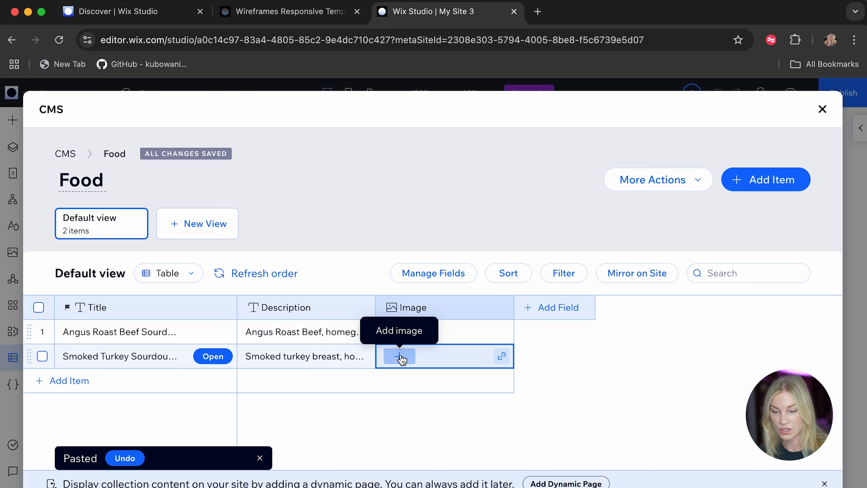
left_click(399, 360)
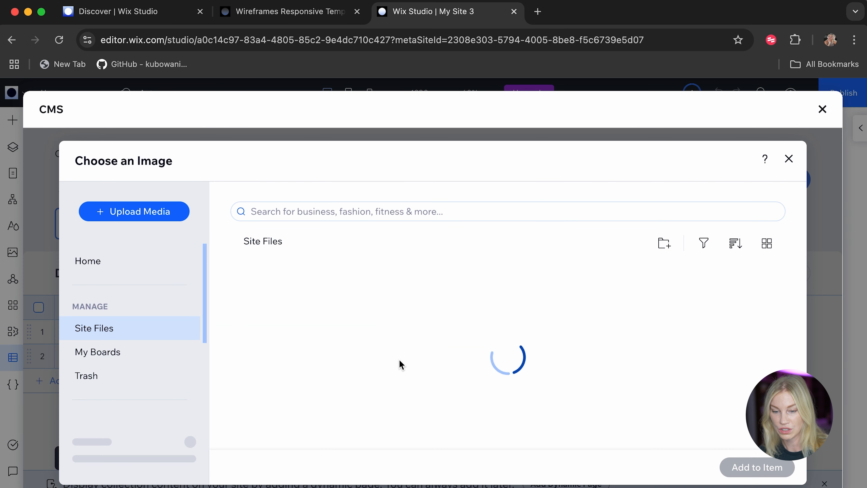
left_click(359, 211)
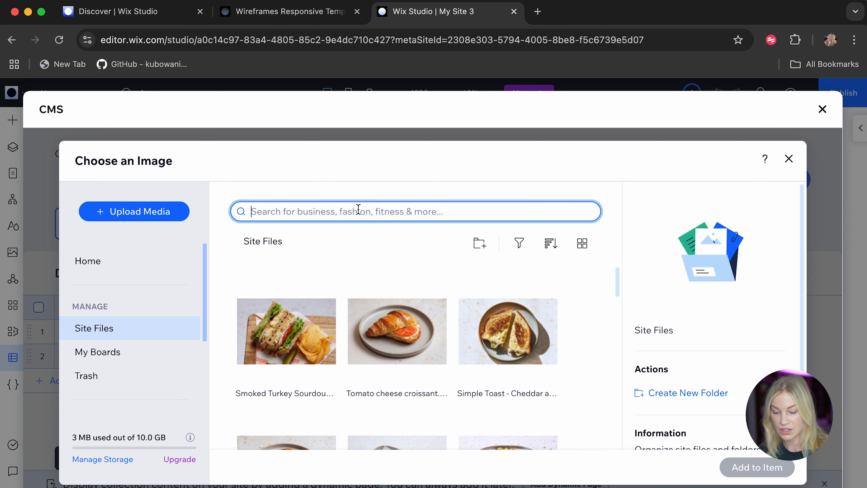
type("turke")
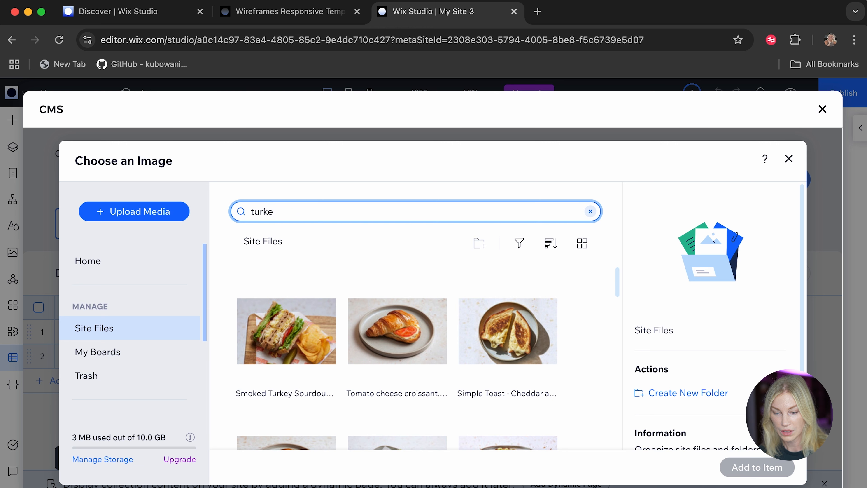
type("y")
key("Return")
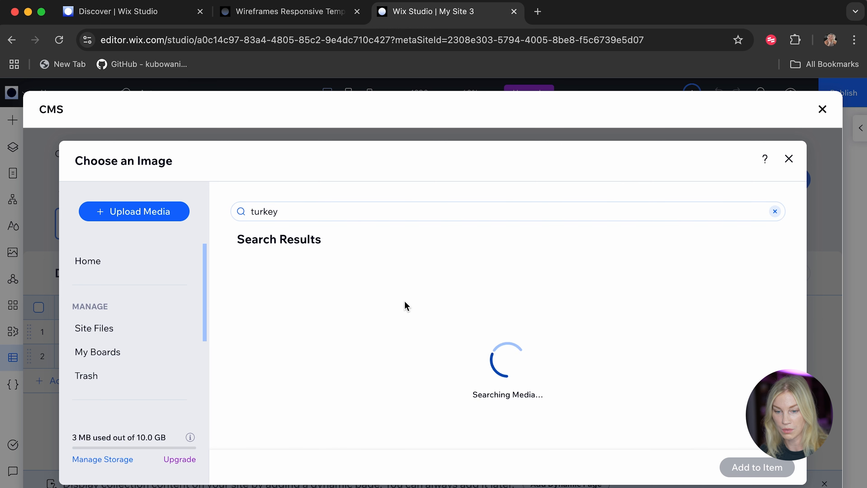
left_click(277, 383)
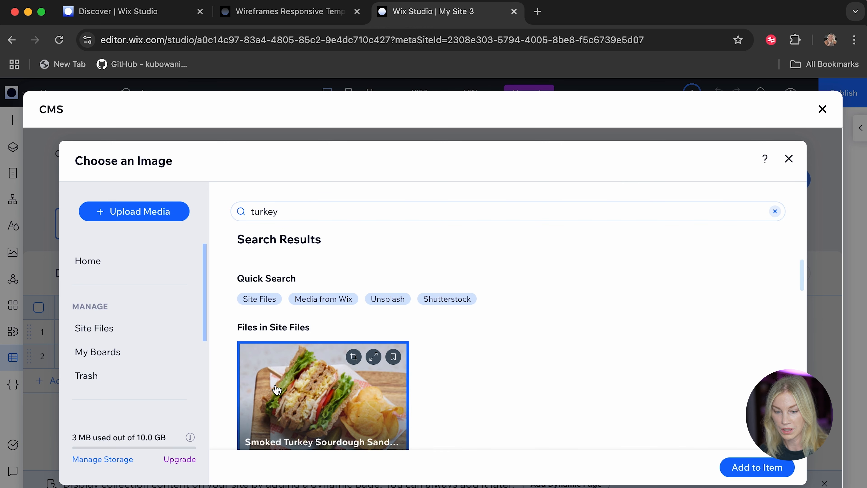
left_click(741, 467)
Add a third item titled "Double Cheese Toastie" and paste its description beginning with "Cheddar cheese".
left_click(60, 382)
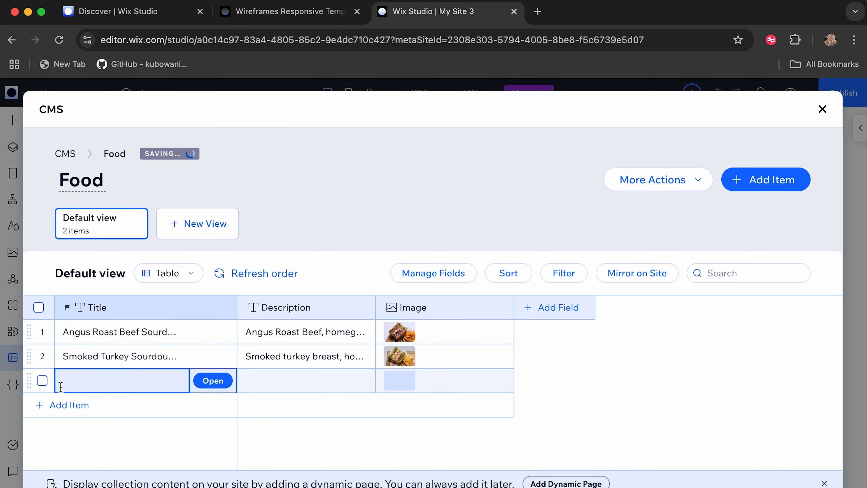
type("Double Cheese Toastie")
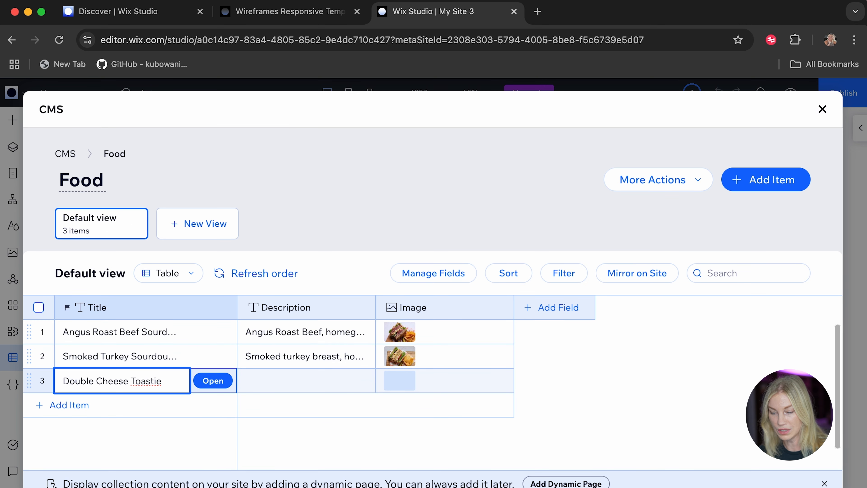
left_click(270, 379)
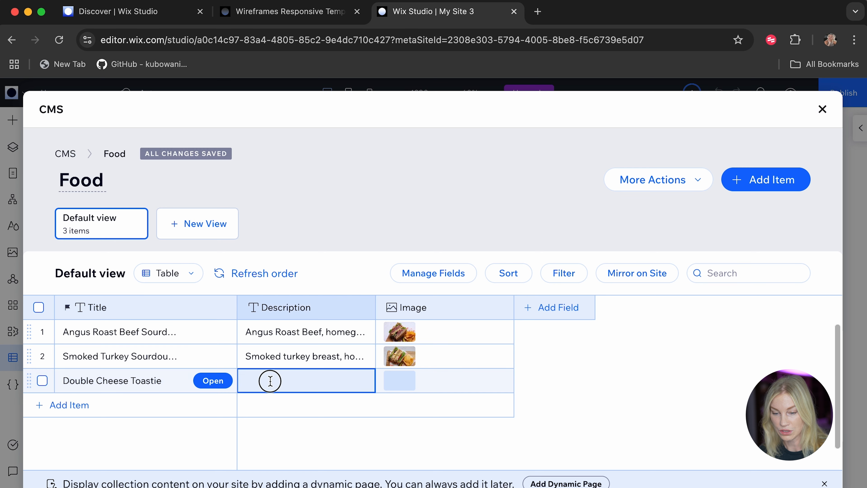
key("super+v")
Assign the square Double Cheese Toastie photo from the site files to the third item's image field.
left_click(397, 358)
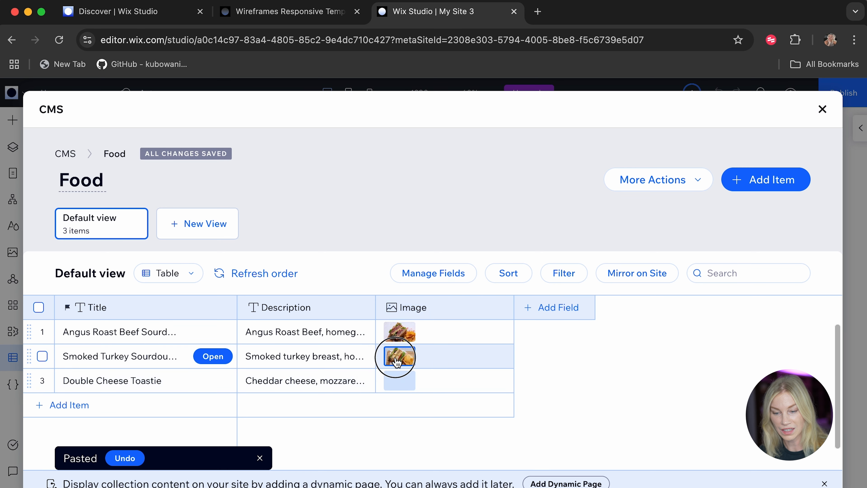
left_click(397, 378)
left_click(397, 378)
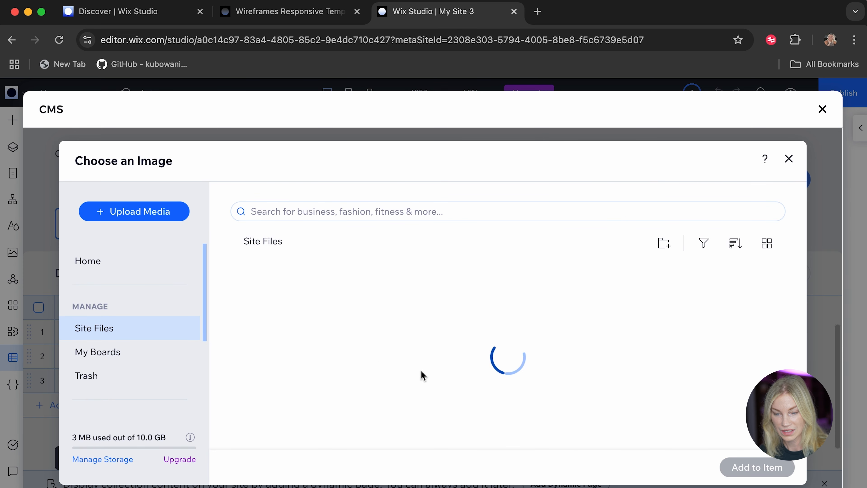
scroll(422, 376, "down", 5)
scroll(422, 376, "down", 15)
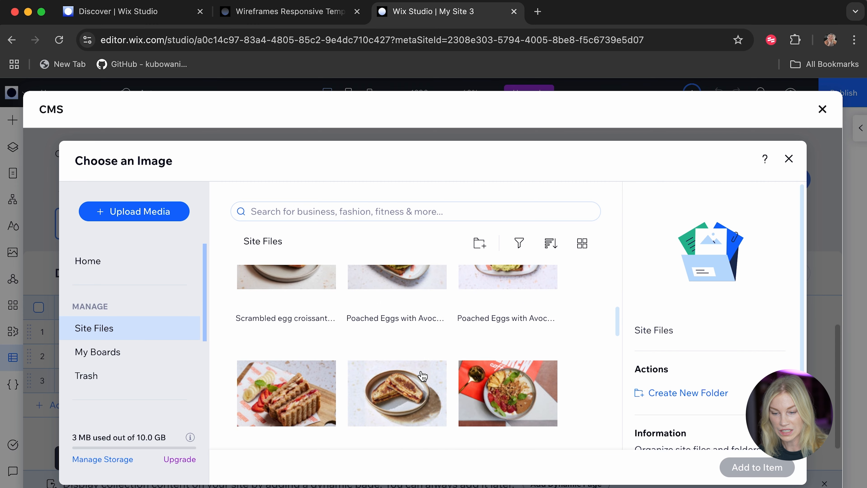
scroll(422, 376, "down", 3)
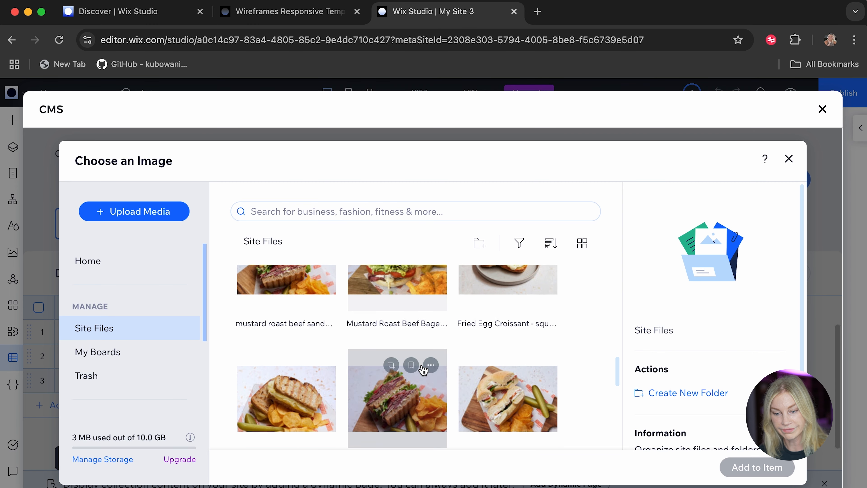
left_click(293, 380)
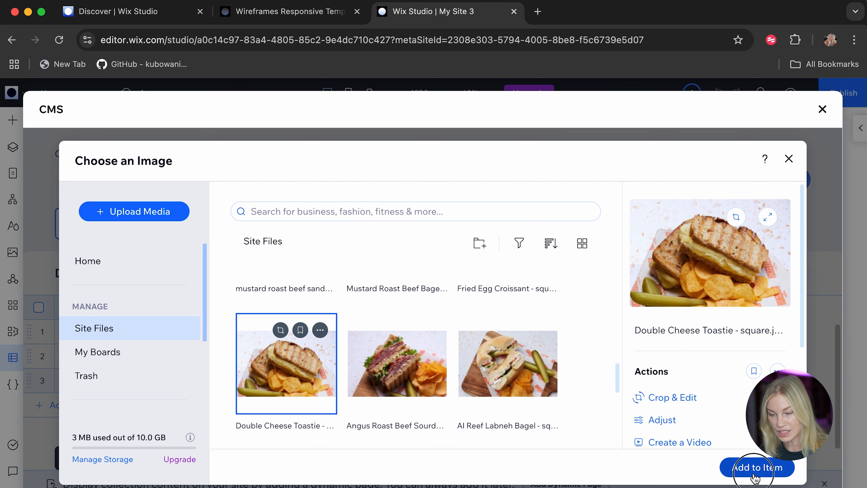
left_click(757, 466)
Add a fourth item titled "PB&J Toastie" and paste its description beginning with "Organic peanut butter".
left_click(64, 405)
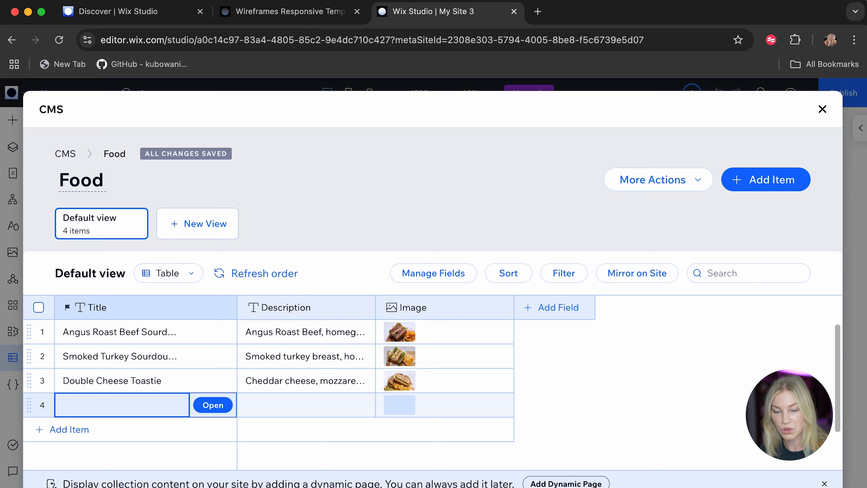
type("PB&J Toastie")
left_click(293, 412)
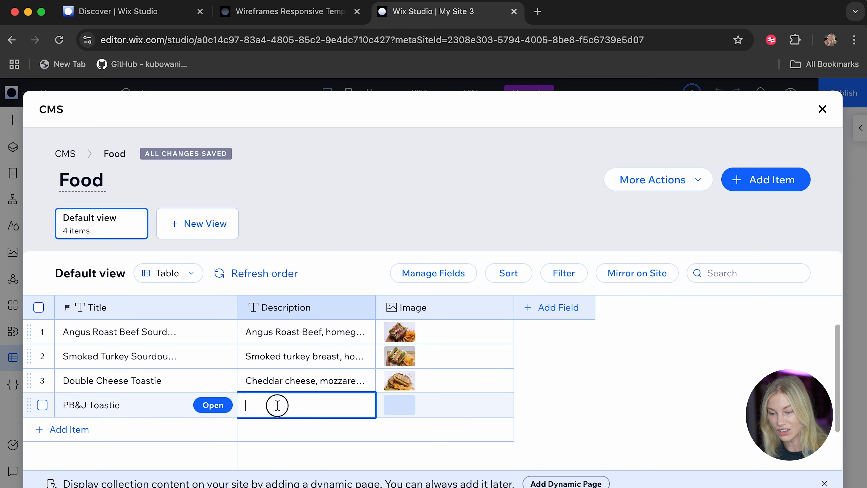
type("Organic peanut butter, bonne maman strawberry jam, banana and a sprinkle of cinnamon with grass fed butter on organic sourdough bread.")
Assign the square PB and J Toastie photo from the site files to the fourth item's image field.
left_click(402, 395)
left_click(403, 395)
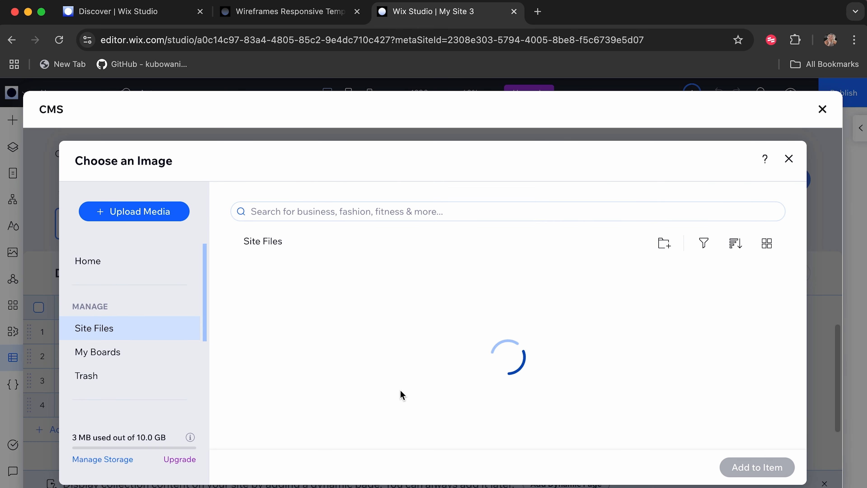
scroll(364, 360, "down", 3)
scroll(364, 359, "up", 3)
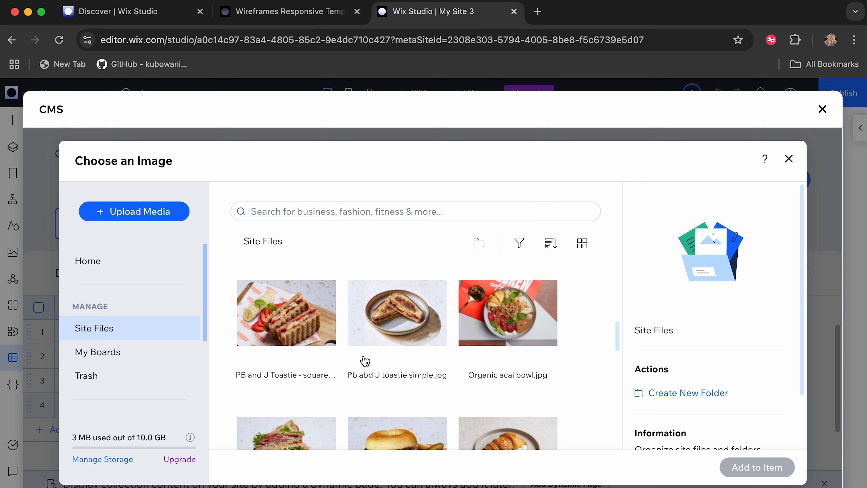
left_click(334, 335)
left_click(778, 473)
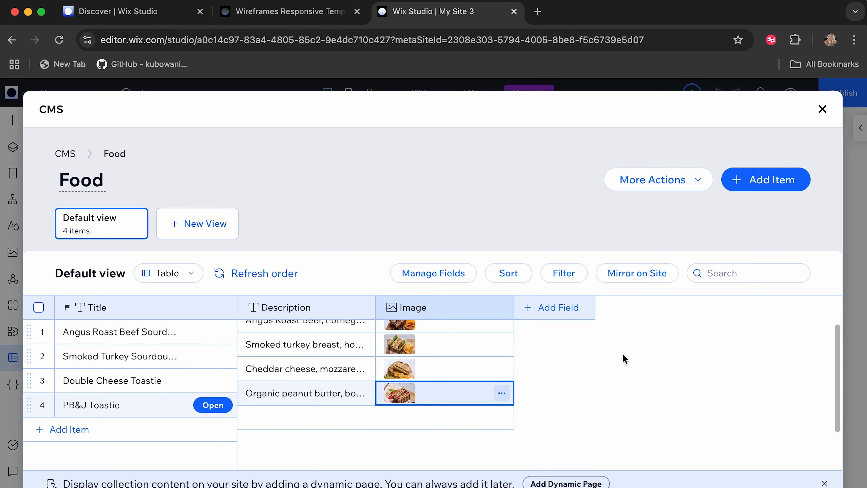
Add both a dynamic list page and a dynamic item page for the Food collection to the site.
scroll(623, 354, "down", 2)
scroll(623, 354, "up", 2)
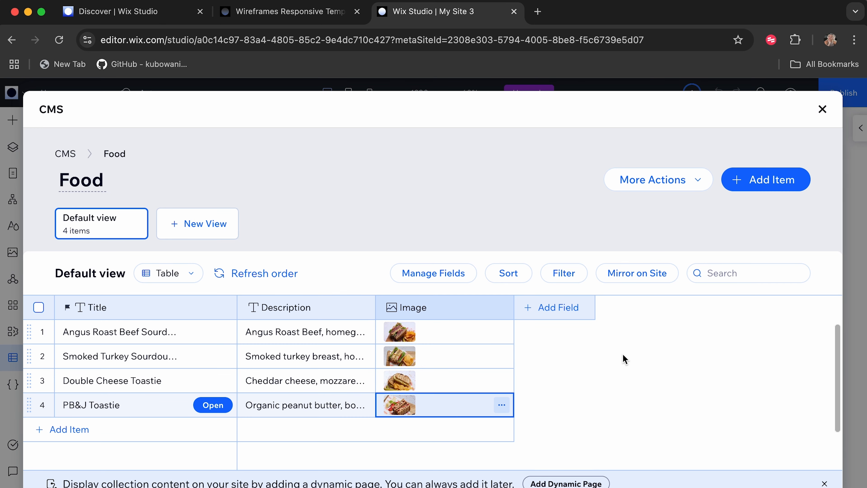
left_click(566, 483)
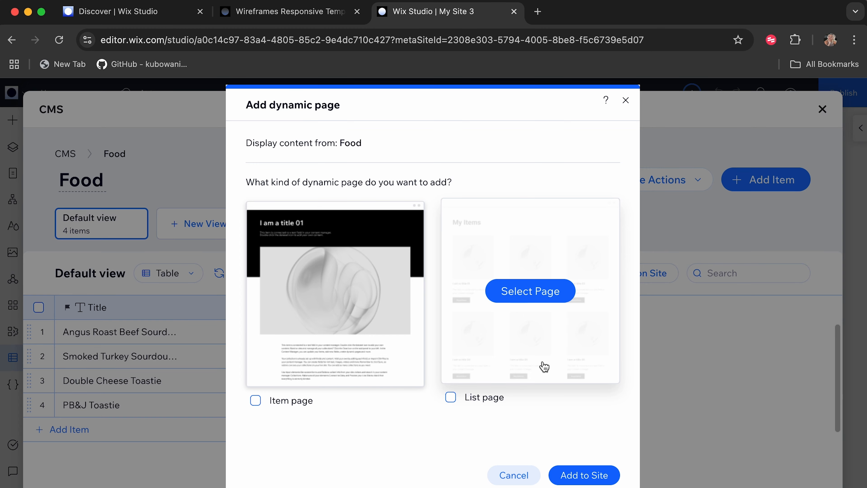
left_click(451, 399)
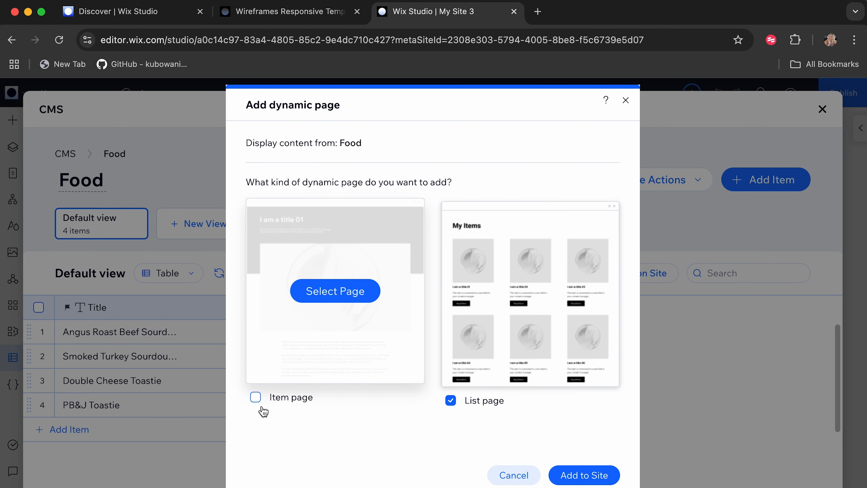
left_click(256, 401)
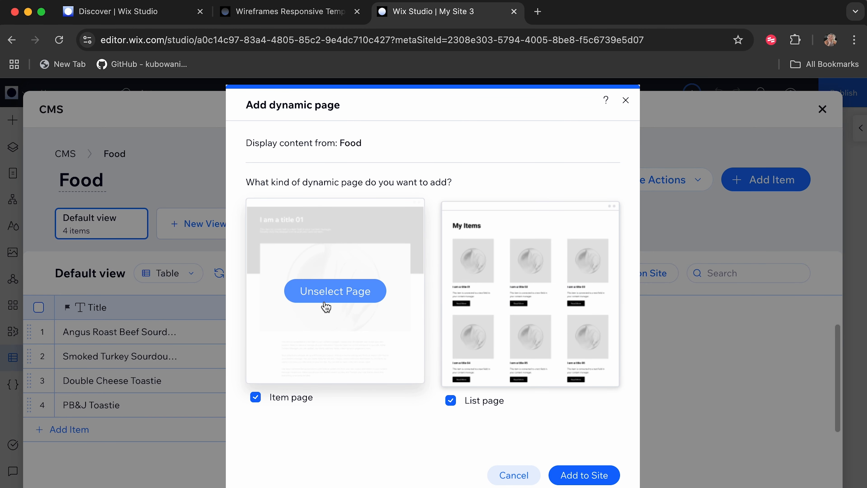
left_click(592, 475)
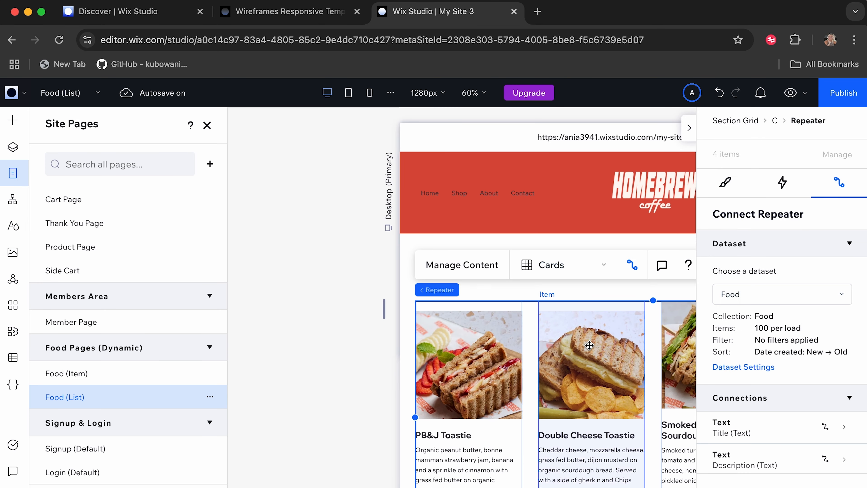
Examine the repeater's food cards on the Food (List) page, hiding the inspector and the site pages list for a full view.
scroll(545, 389, "down", 1)
scroll(545, 389, "up", 1)
scroll(560, 369, "down", 1)
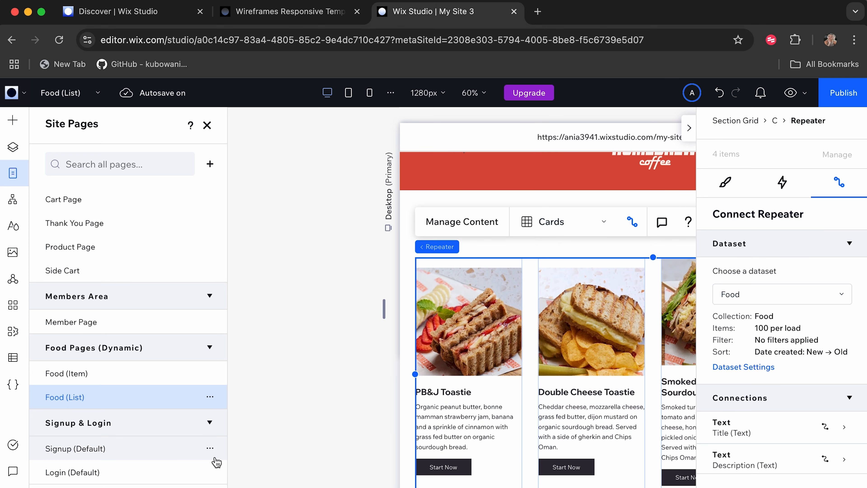
left_click(689, 127)
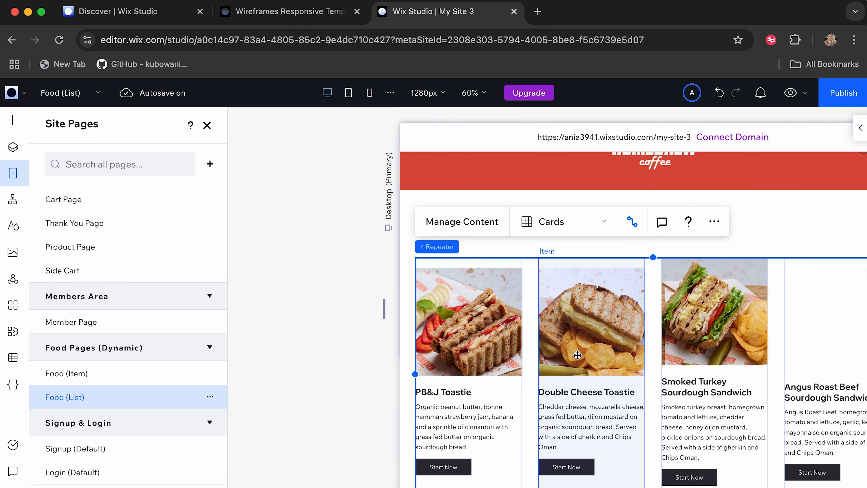
scroll(576, 355, "down", 2)
scroll(577, 355, "up", 2)
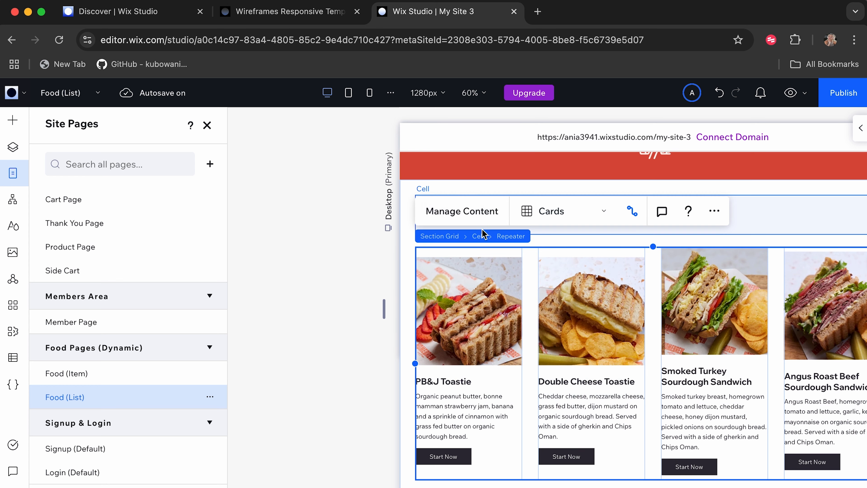
left_click(584, 354)
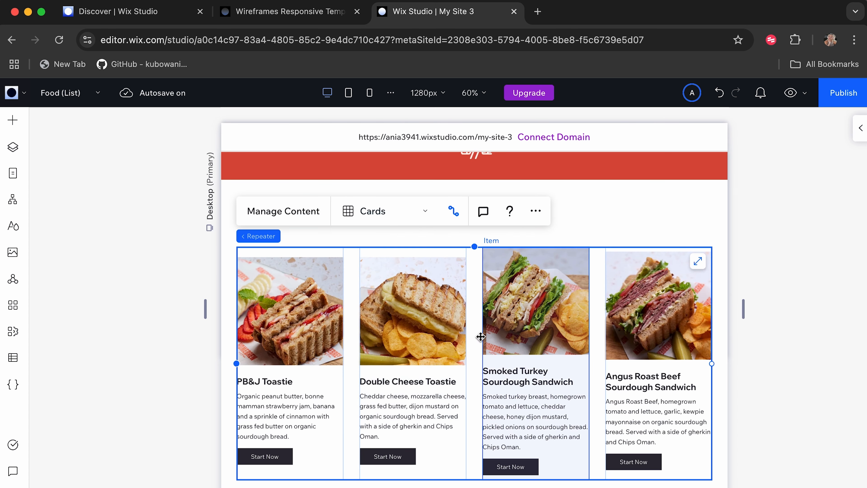
Align the stack holding the Double Cheese Toastie card's image, texts and button to the top of its repeater item.
left_click(455, 332)
left_click(455, 333)
left_click(455, 332)
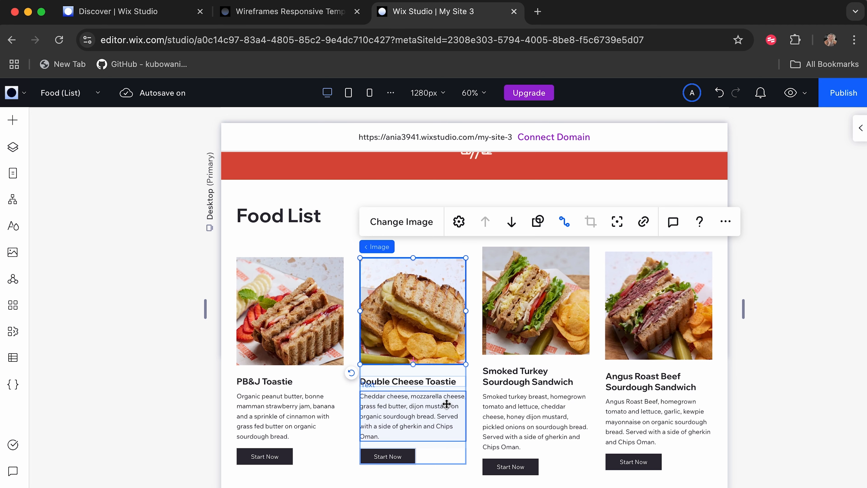
left_click(400, 456)
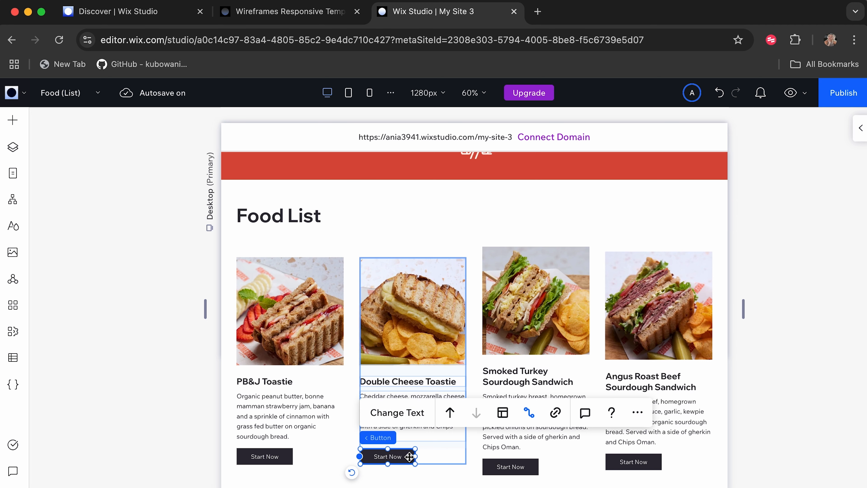
scroll(502, 375, "up", 2)
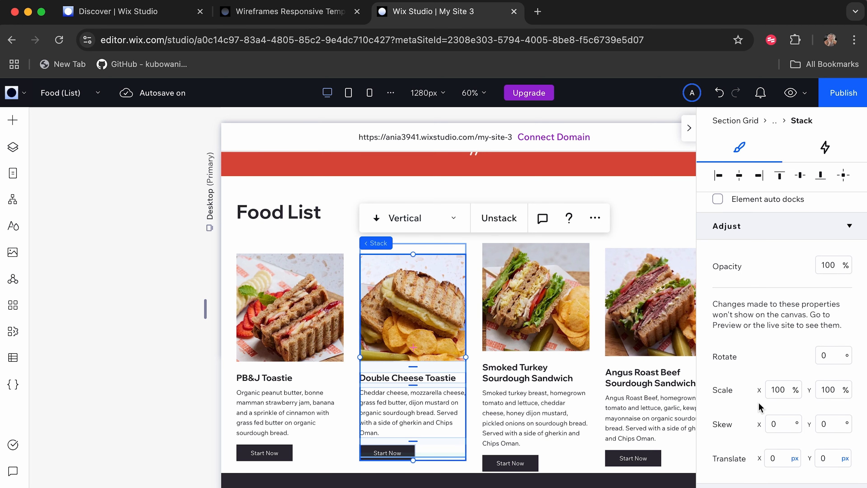
scroll(759, 406, "up", 10)
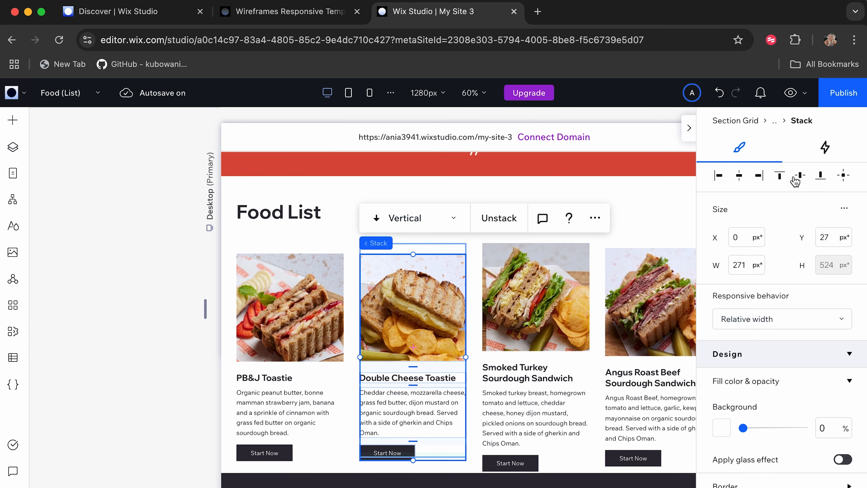
left_click(781, 178)
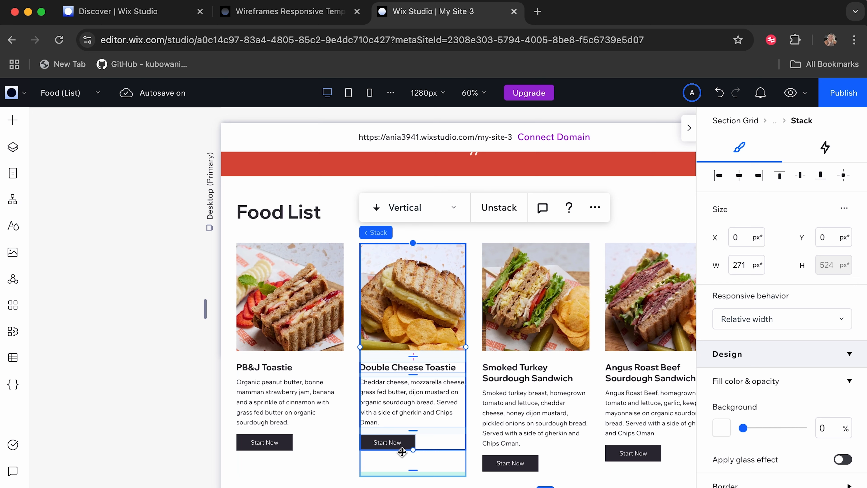
Try increasing the vertical spacing between the elements in the Double Cheese Toastie card's stack, and undo the change.
left_click_drag(413, 470, 413, 469)
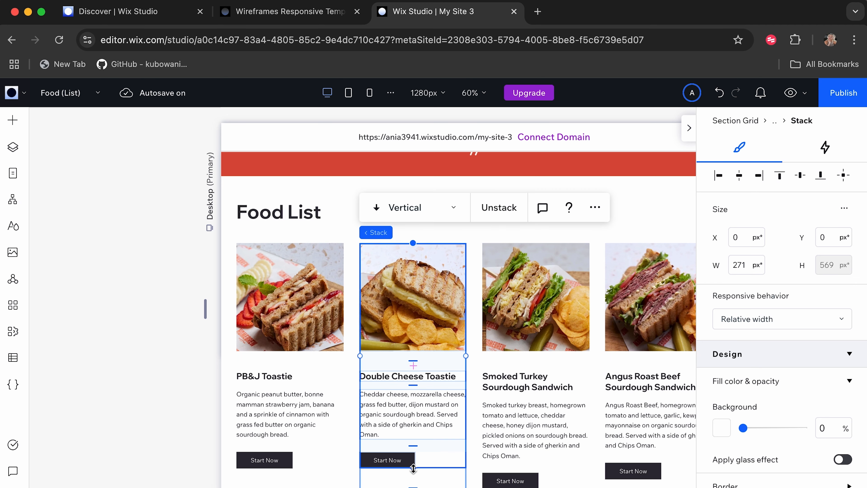
key("super+z")
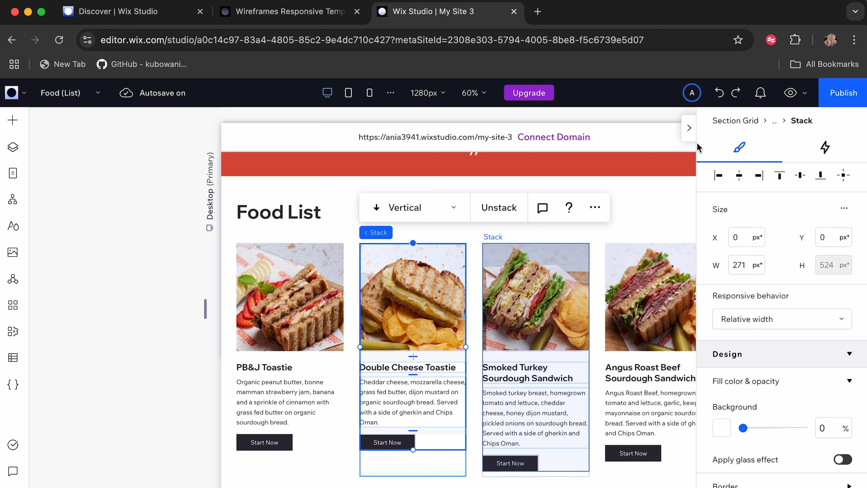
Hide the inspector and switch from the Food (List) page to the Home page, showing its Best Sellers section.
left_click(689, 136)
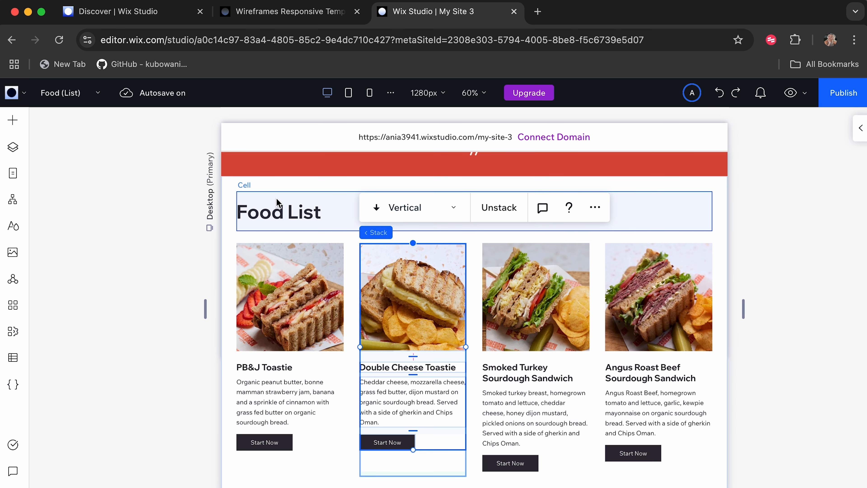
left_click(13, 173)
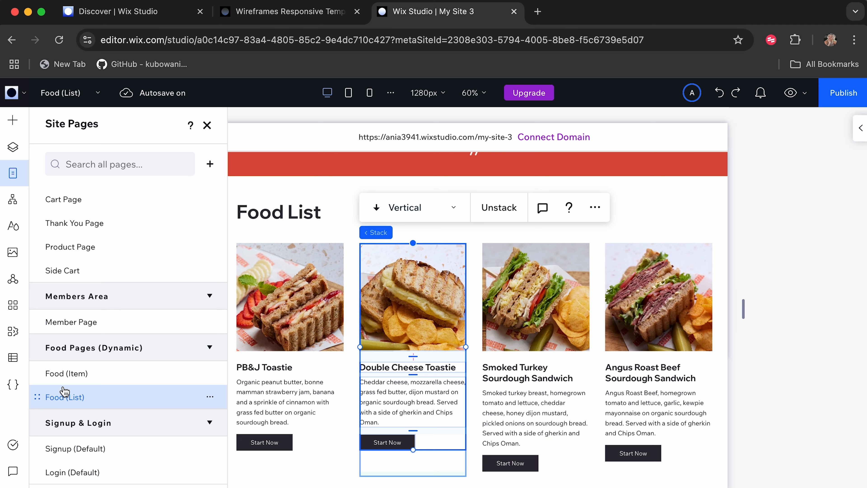
scroll(63, 388, "up", 5)
left_click(59, 230)
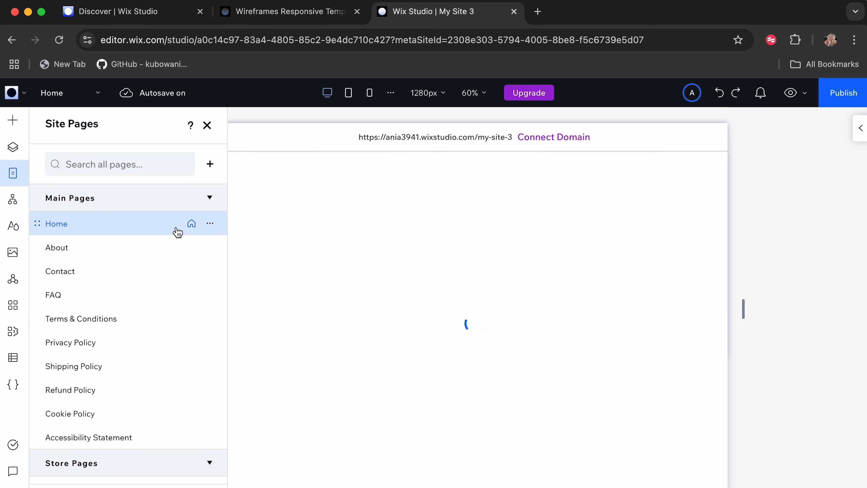
scroll(338, 400, "down", 6)
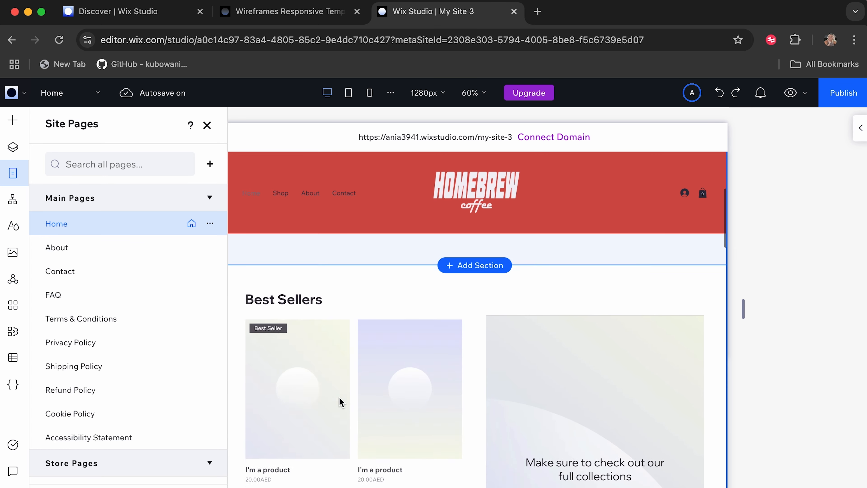
Open product management for the Best Sellers grid gallery and open the product with SKU 001 for editing.
left_click(288, 354)
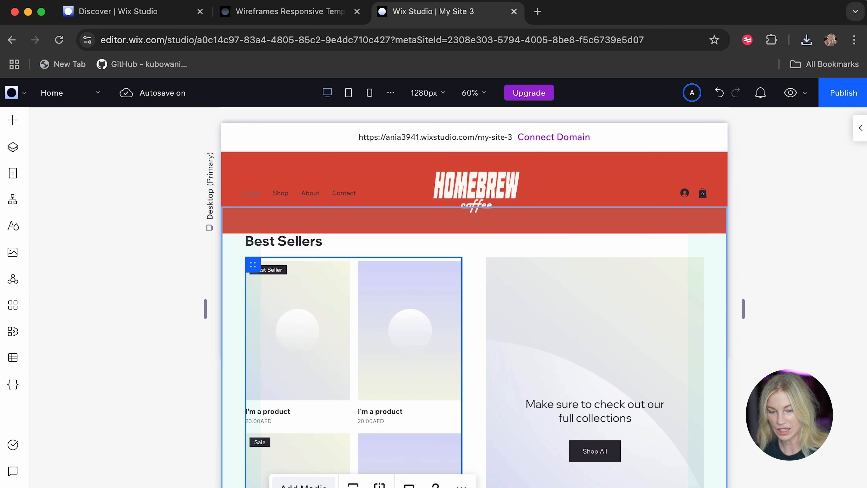
left_click(258, 302)
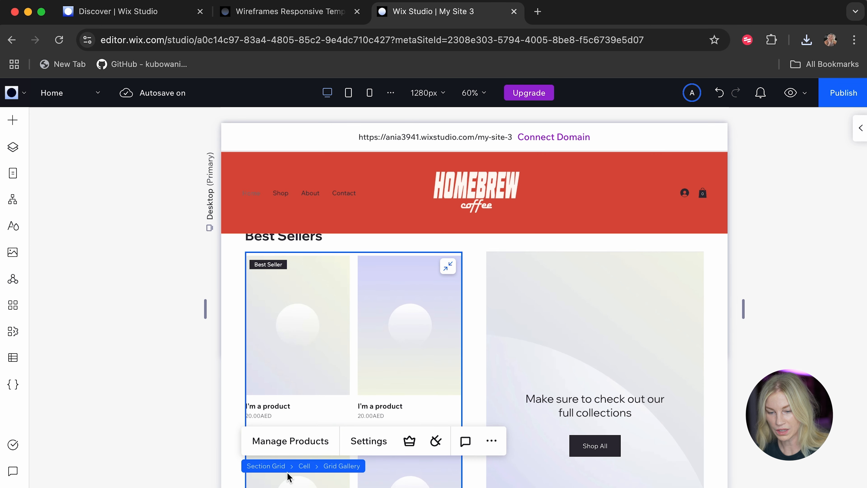
left_click(287, 442)
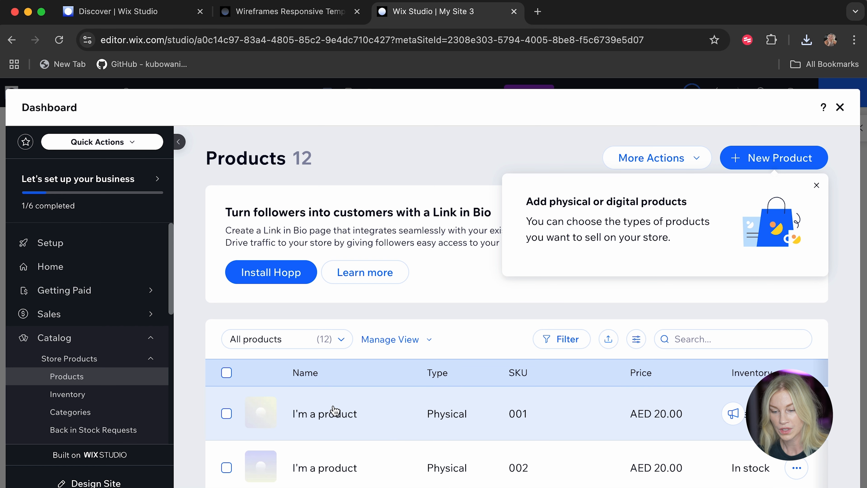
scroll(346, 433, "down", 2)
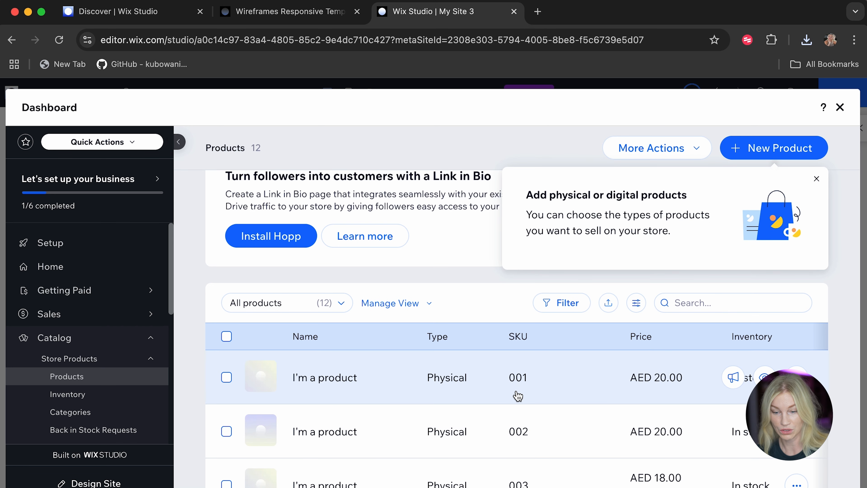
left_click(340, 383)
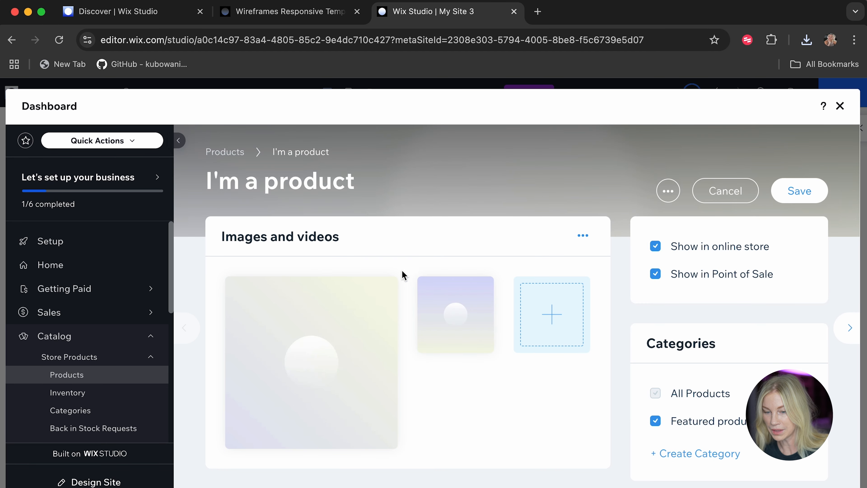
Replace the product's main placeholder image with tshirt.webp uploaded from the computer.
left_click(363, 319)
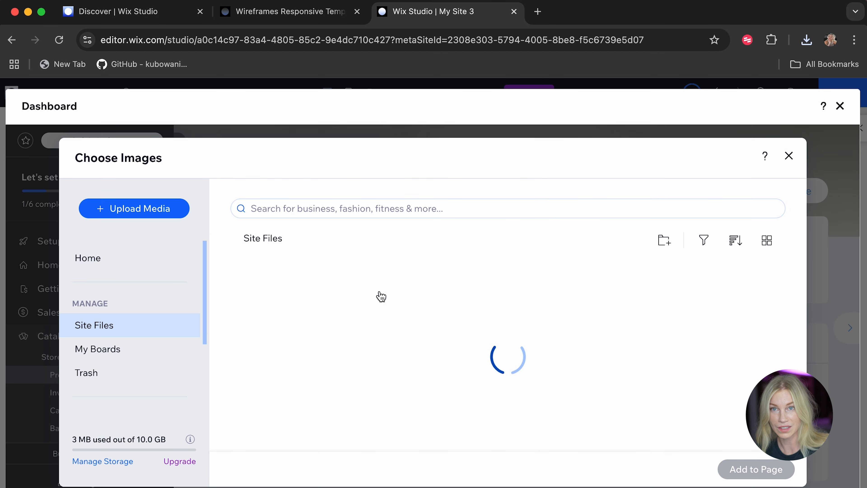
left_click(153, 218)
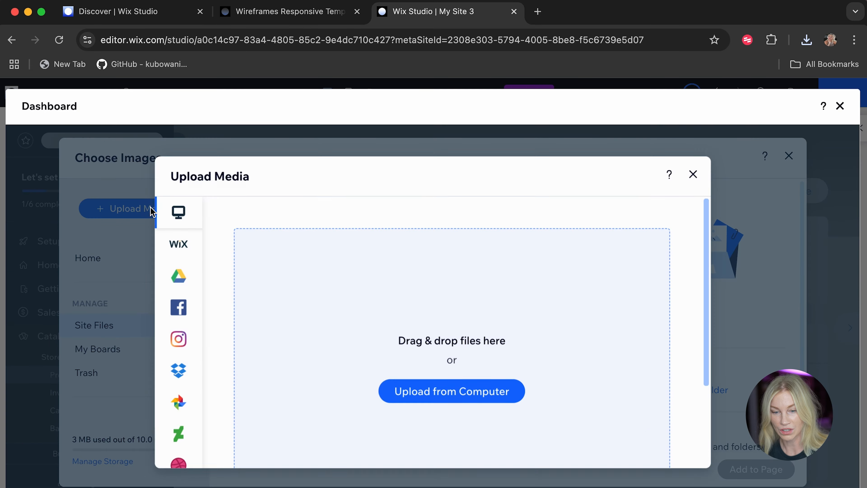
left_click(451, 389)
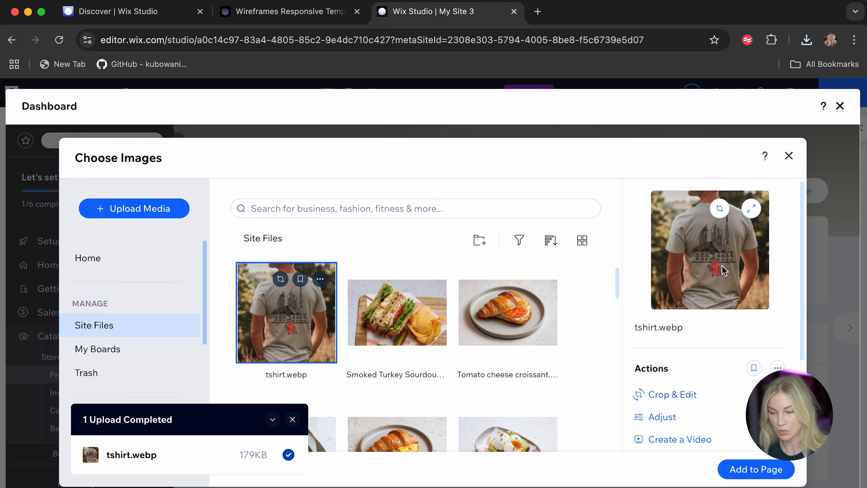
left_click(739, 473)
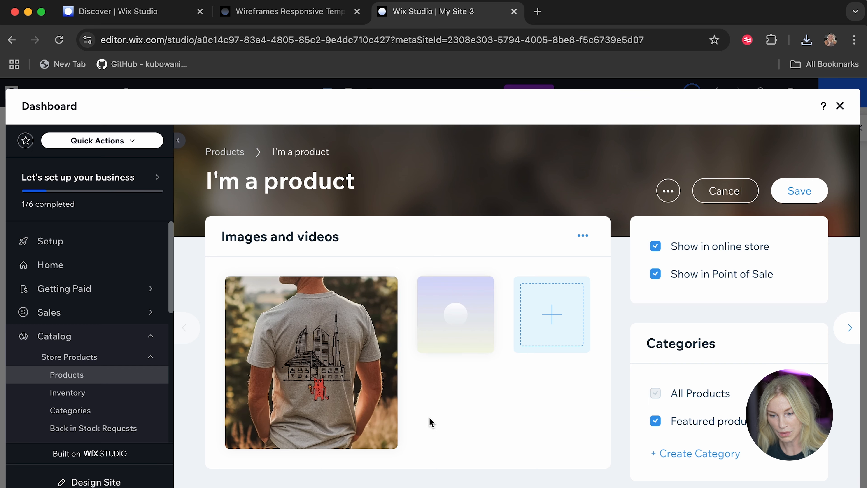
Replace the product's second placeholder image with tsihrt-front.webp uploaded from the computer.
left_click(457, 307)
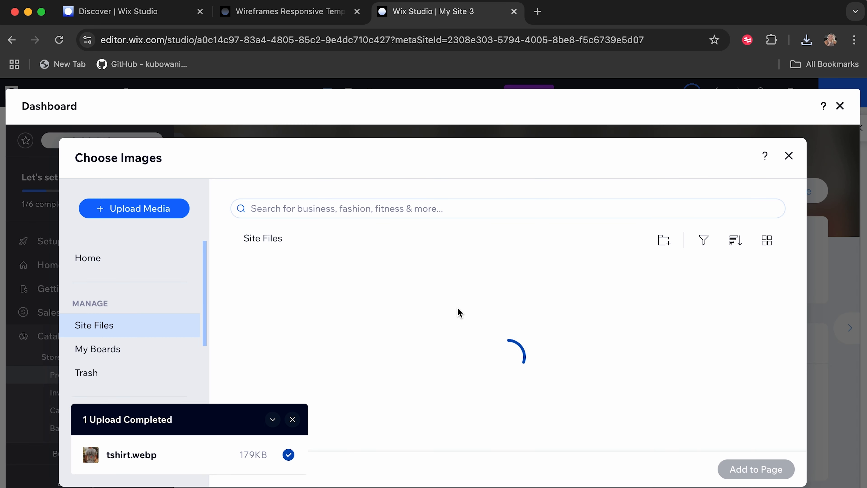
left_click(146, 205)
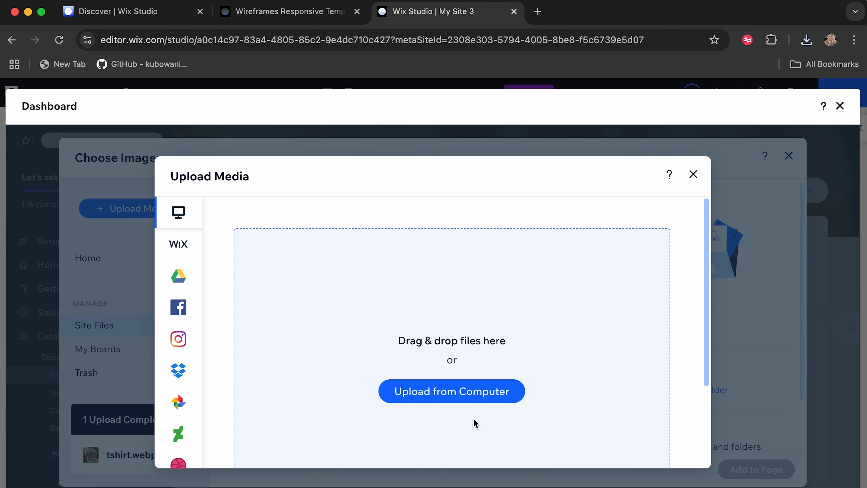
left_click(464, 397)
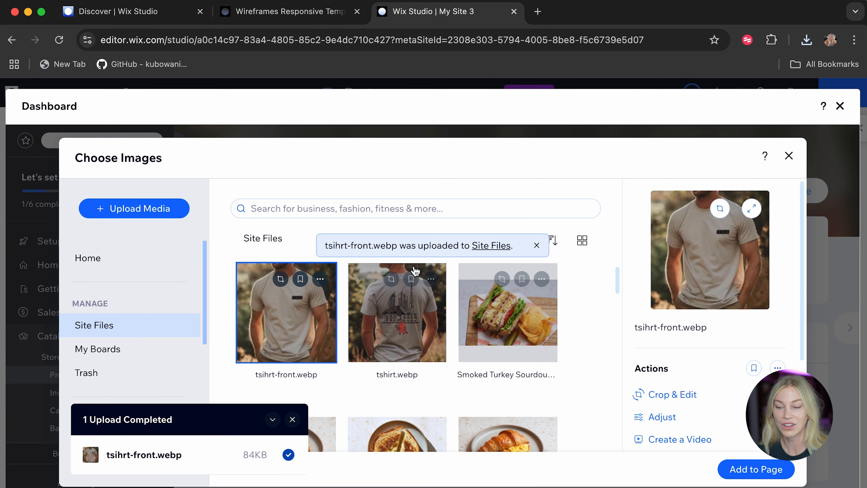
left_click(784, 479)
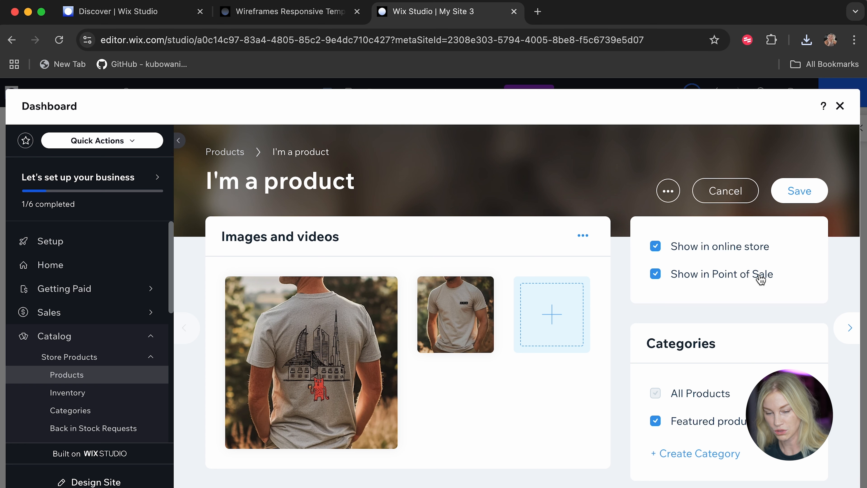
Rename the product Unisex Tee and replace its description with the copied text about the Heather-Grey t-shirt with the Homebrew logo.
scroll(542, 426, "down", 9)
left_click(314, 333)
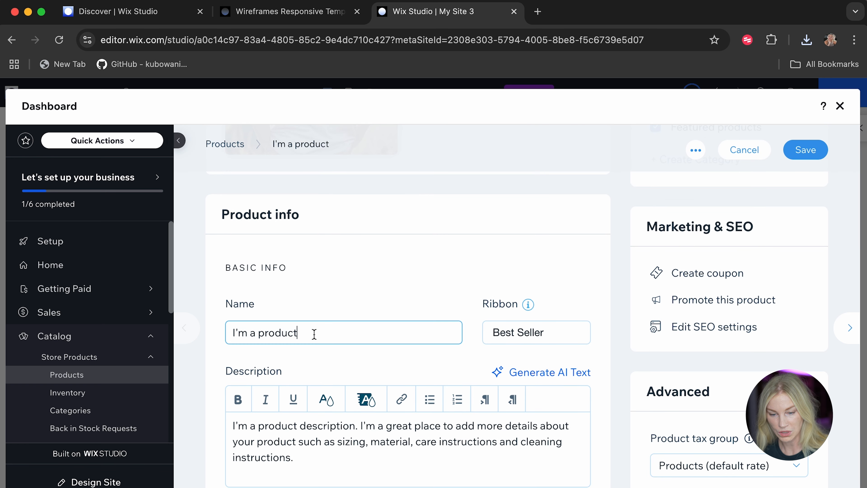
left_click_drag(314, 334, 194, 333)
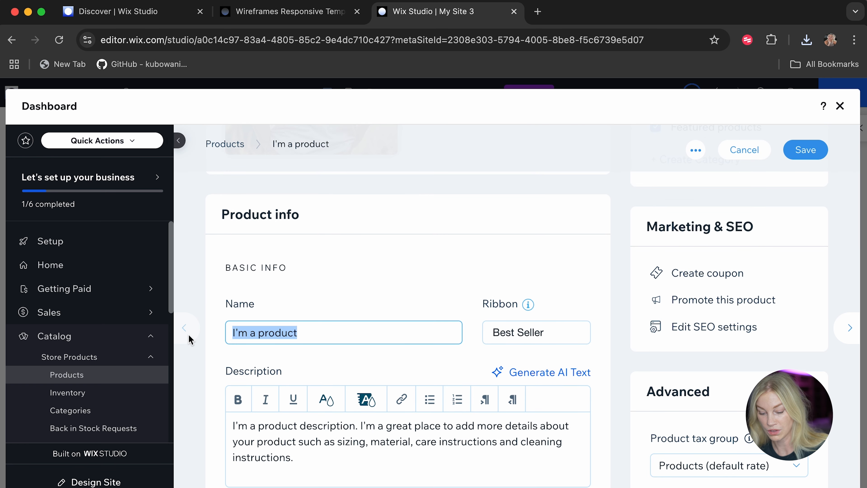
type("Unisex Tee")
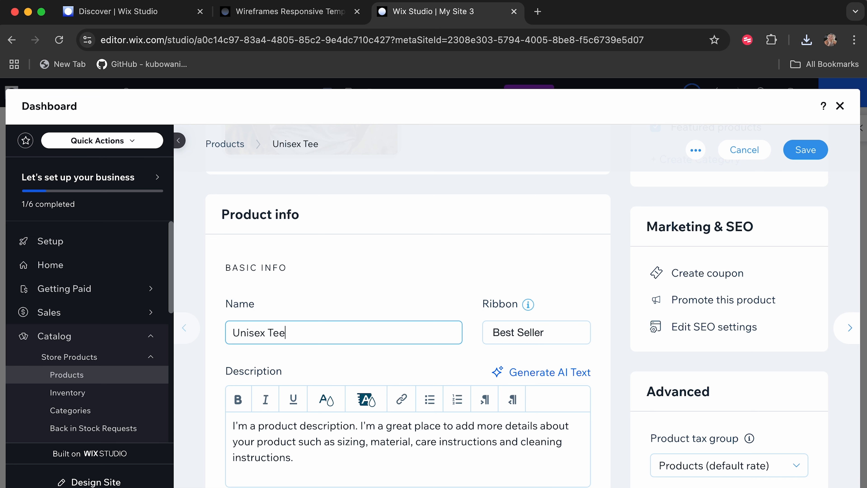
scroll(395, 373, "down", 2)
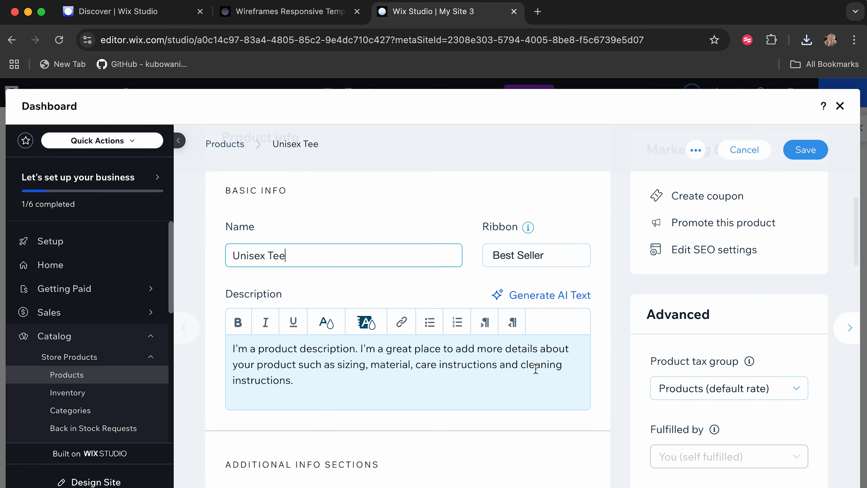
left_click_drag(535, 370, 213, 343)
type("This unisex Heather-Grey t-shirt comes with the Homebrew logo on the front as well as a design of Fred walking the Dubai Skyline with a coffee. He walks though old Dubai with a hint of the new Dubai in the background.")
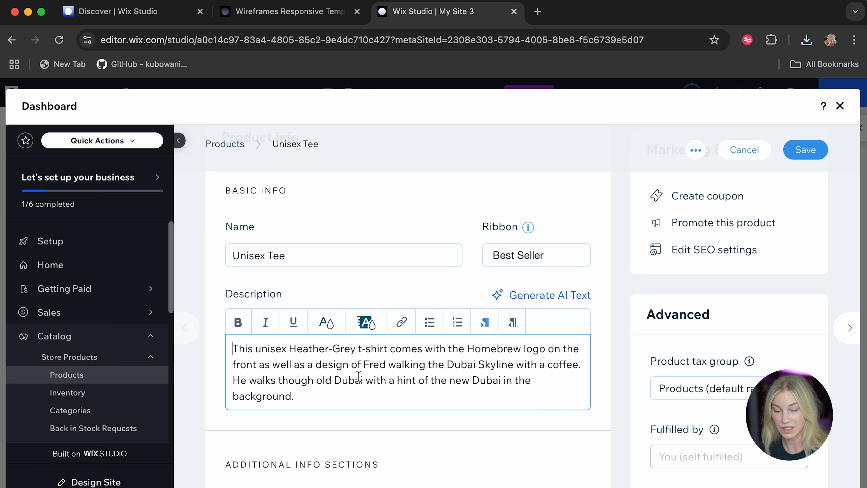
Set the Unisex Tee's price to 80 AED.
scroll(358, 376, "down", 5)
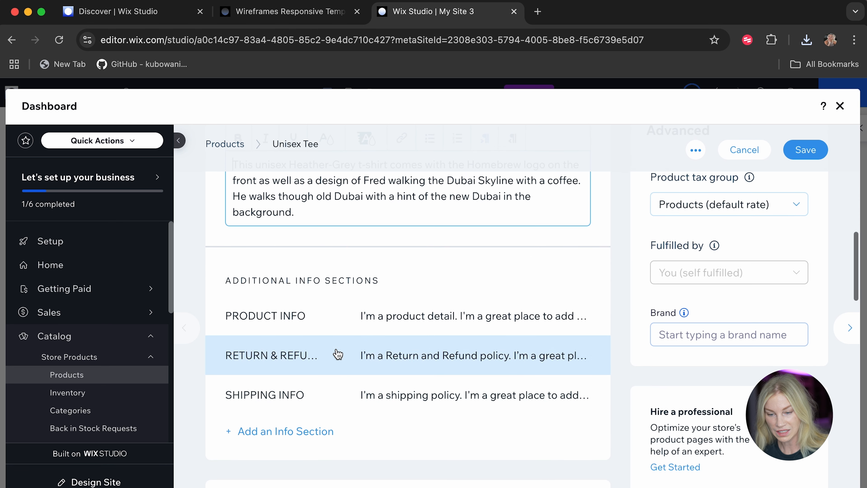
scroll(382, 314, "down", 2)
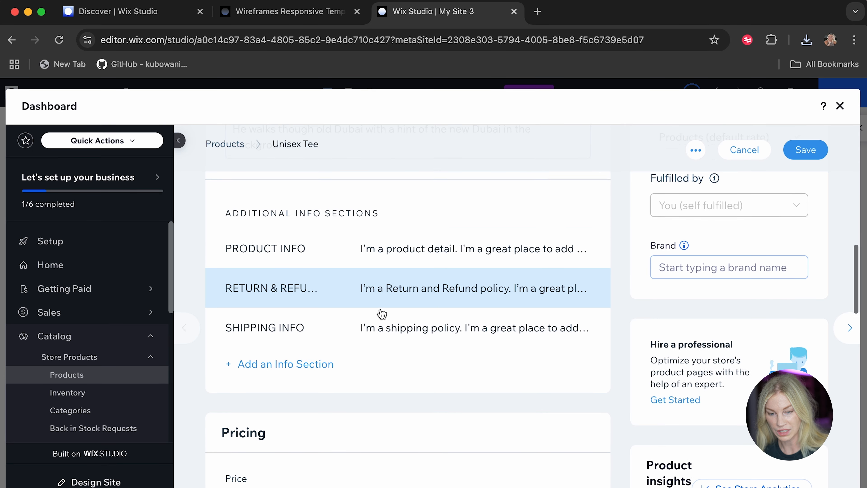
scroll(382, 313, "down", 4)
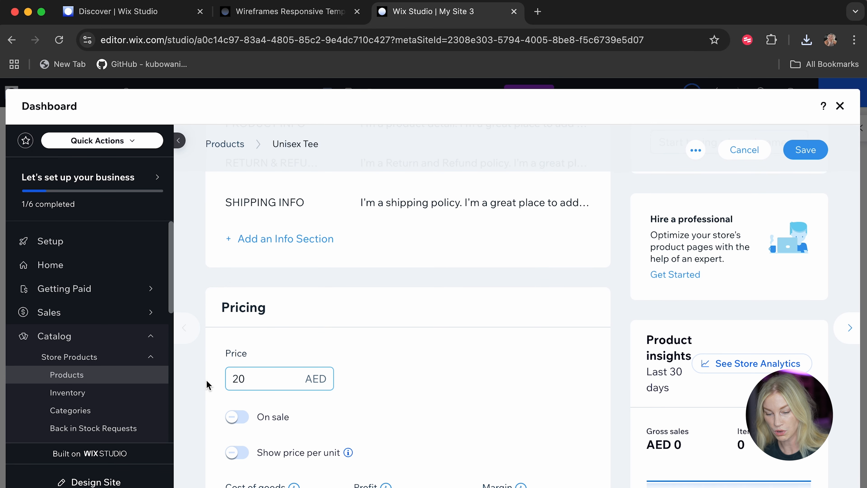
left_click_drag(273, 378, 207, 382)
type("80")
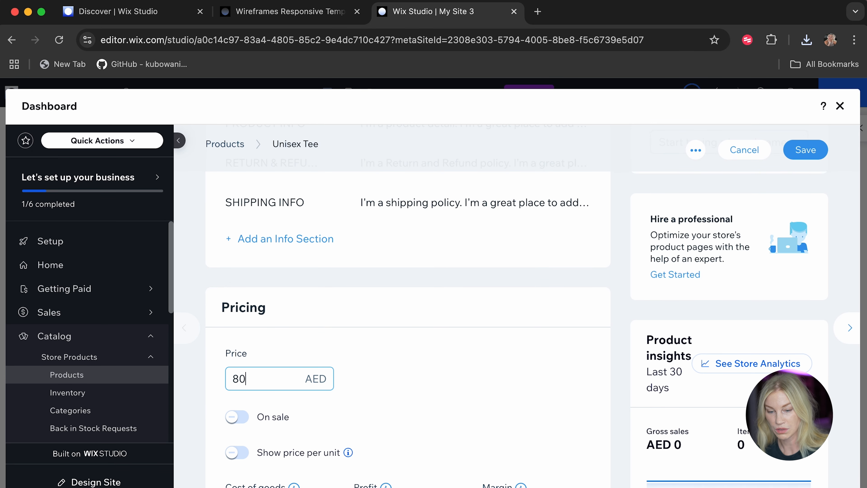
left_click(449, 364)
Add a Size product option to the Unisex Tee, shown as a list with the choices XS, S, M, L and XL.
scroll(448, 364, "down", 3)
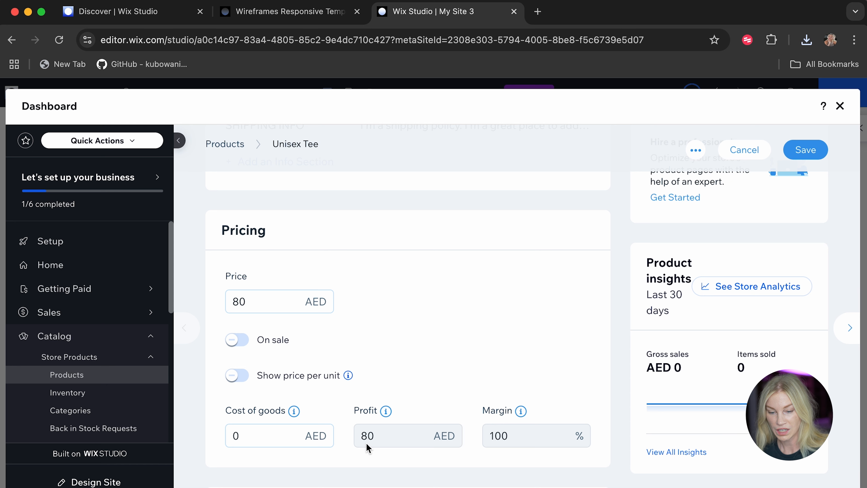
scroll(250, 443, "down", 1)
scroll(357, 442, "down", 8)
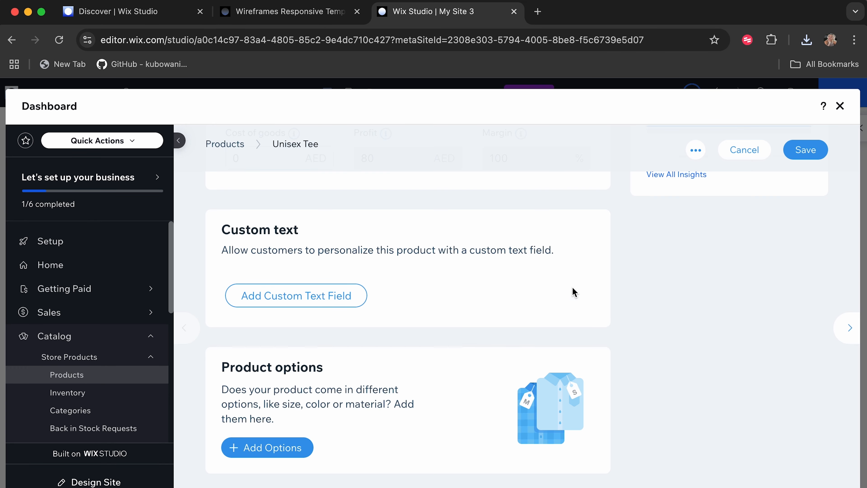
left_click(267, 447)
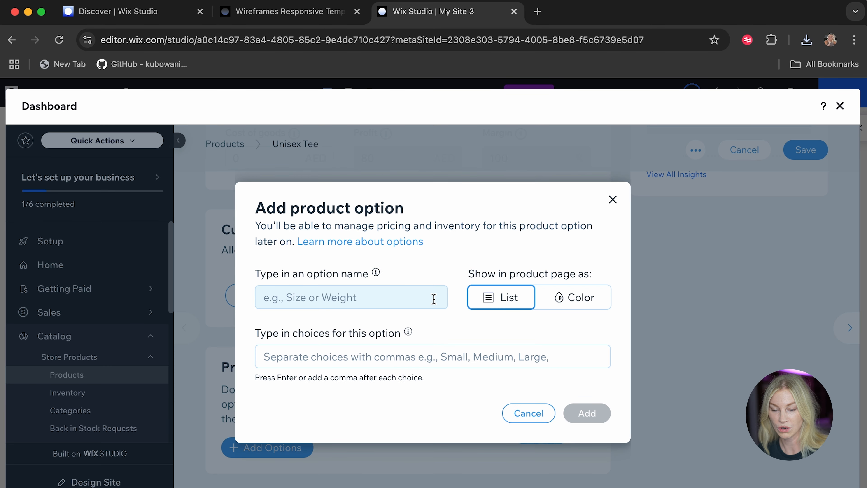
left_click(379, 306)
type("Size")
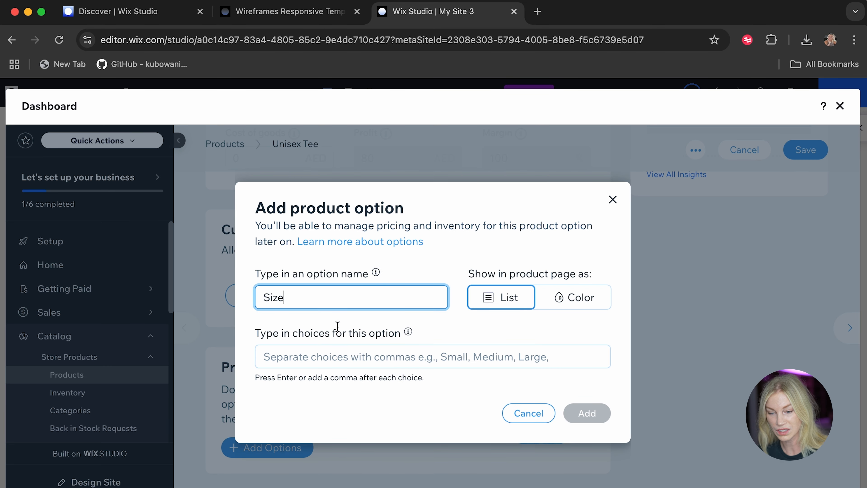
left_click(340, 363)
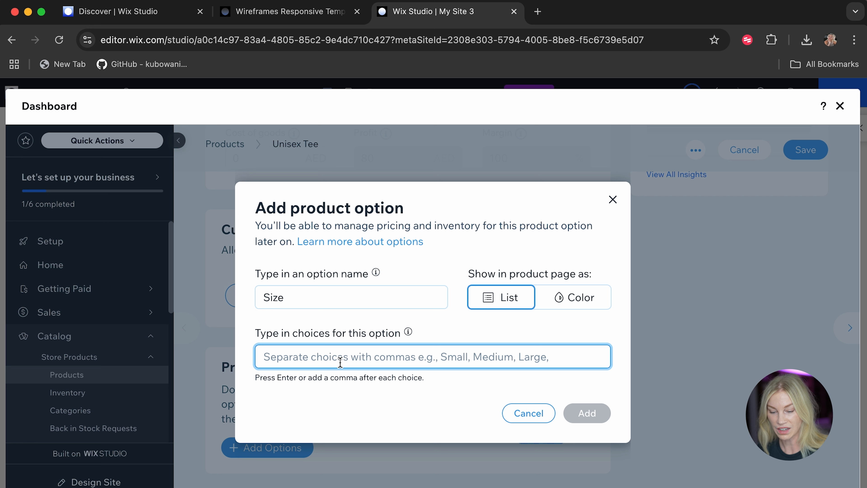
type("XS")
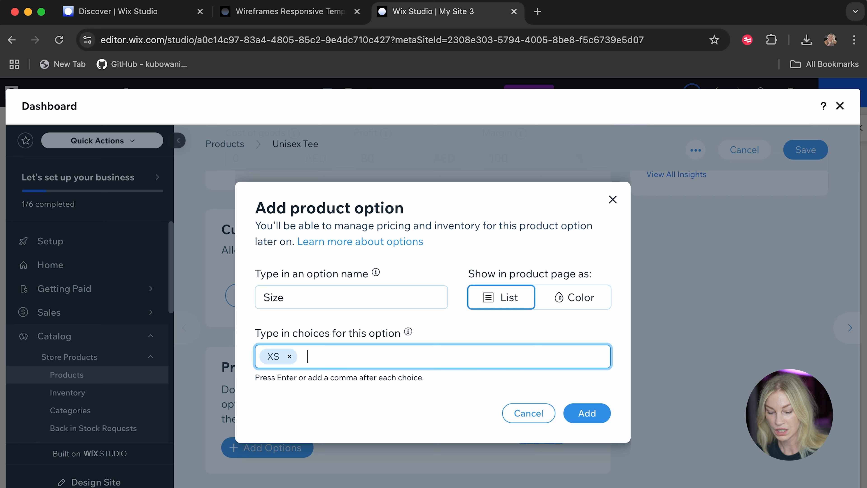
type(",S,M,L")
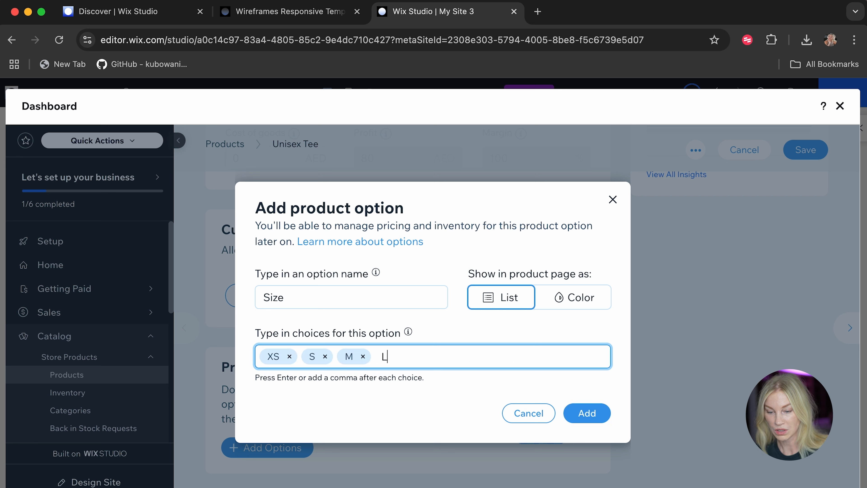
type(",Xl,")
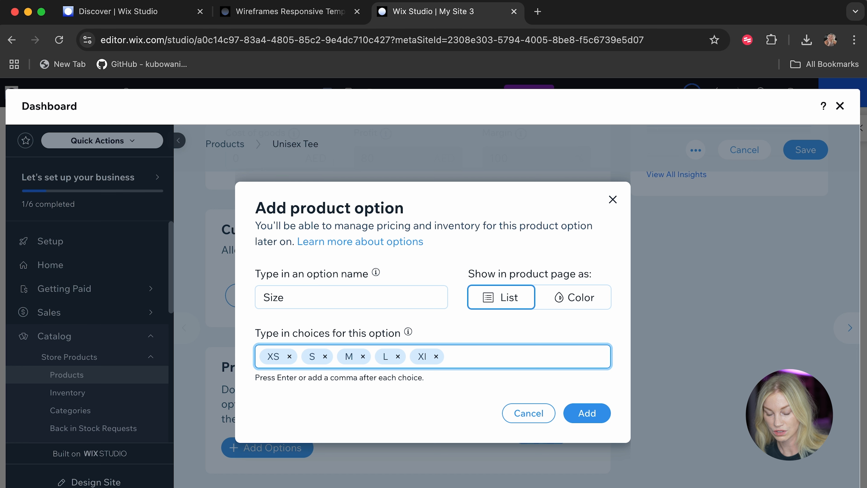
left_click(436, 356)
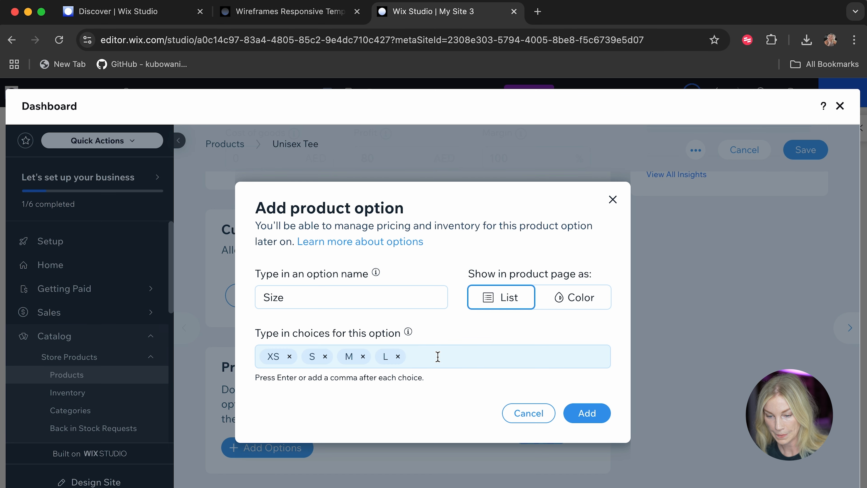
type("XL,")
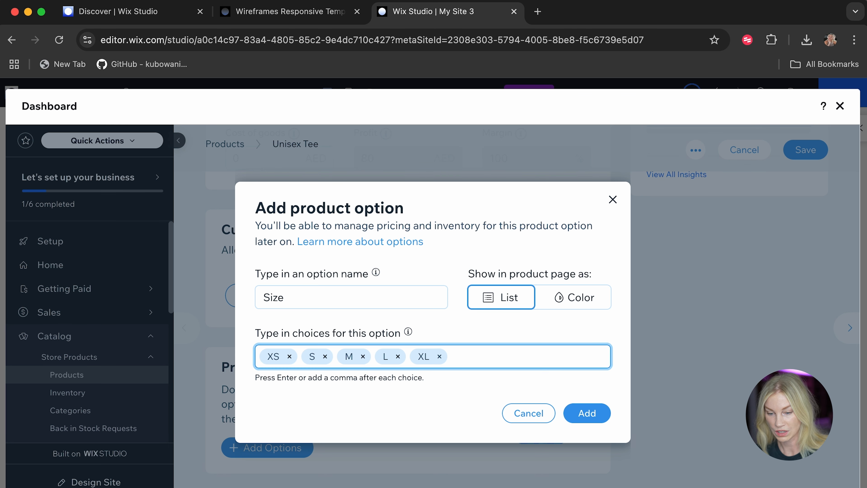
left_click(588, 414)
Save the Unisex Tee product and dismiss the tip about adding physical or digital products.
scroll(679, 298, "down", 10)
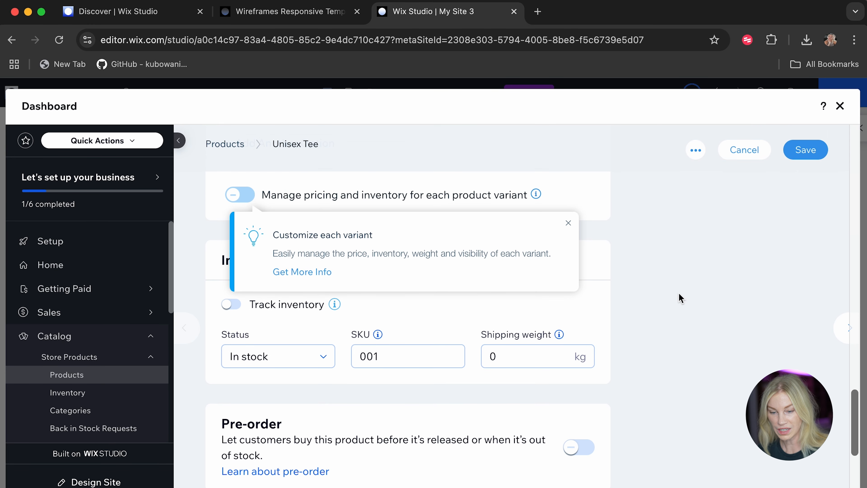
scroll(671, 386, "down", 5)
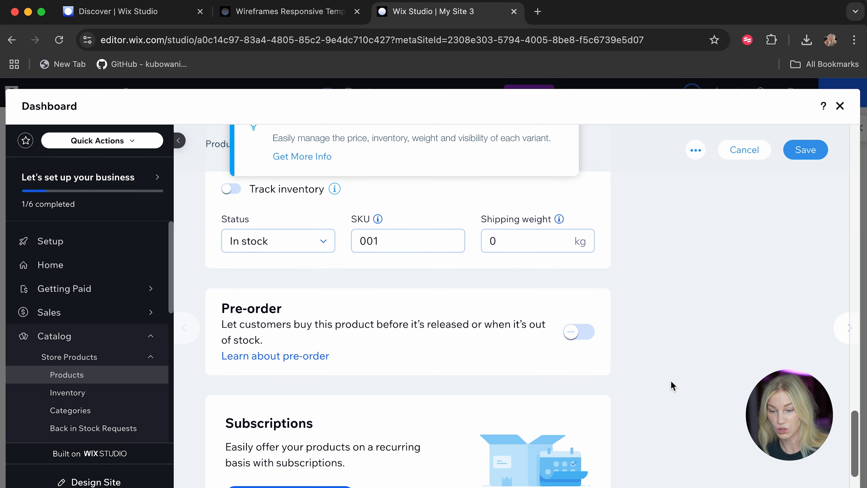
scroll(671, 386, "down", 5)
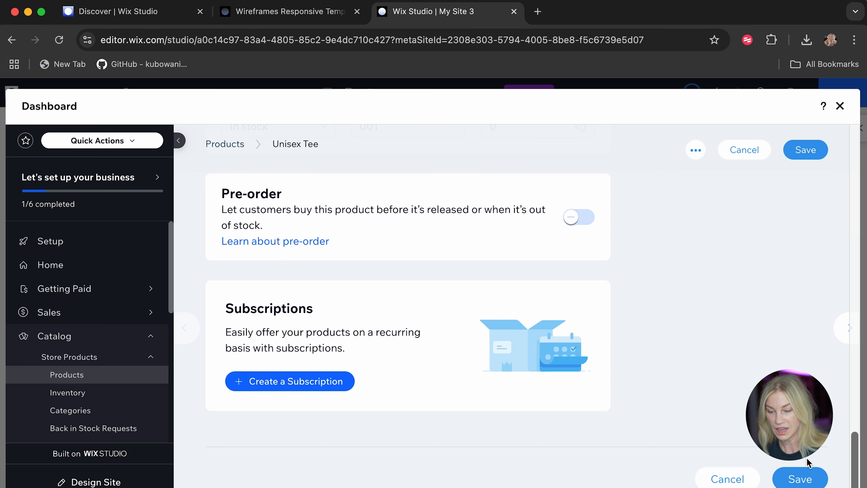
left_click(799, 481)
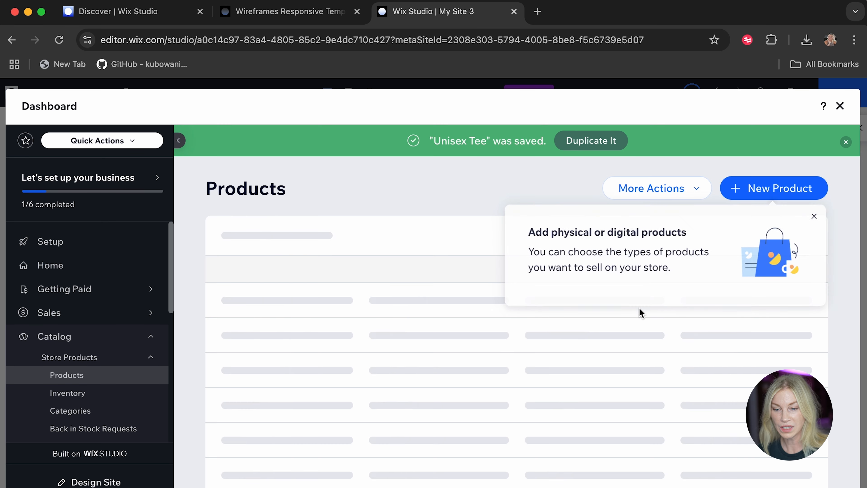
scroll(244, 383, "down", 5)
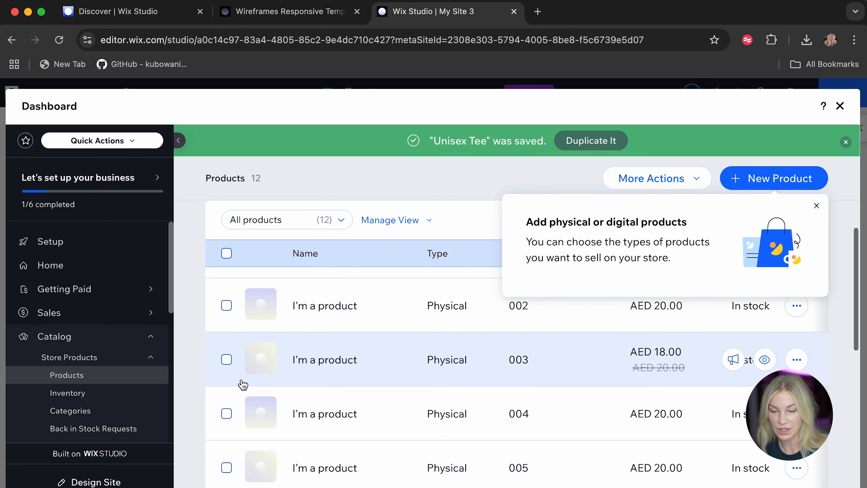
left_click(817, 206)
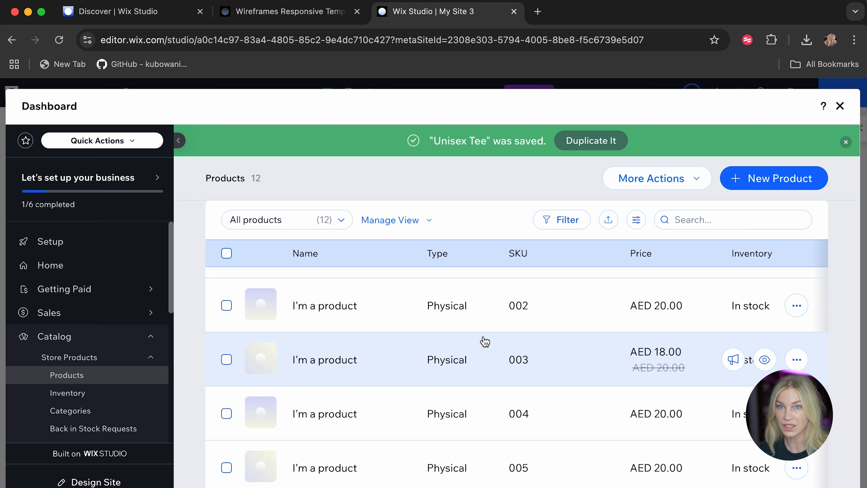
Open the placeholder product with SKU 002, rename it Coffee Grinder and replace its description with "A cool coffee grinder.".
scroll(484, 343, "down", 2)
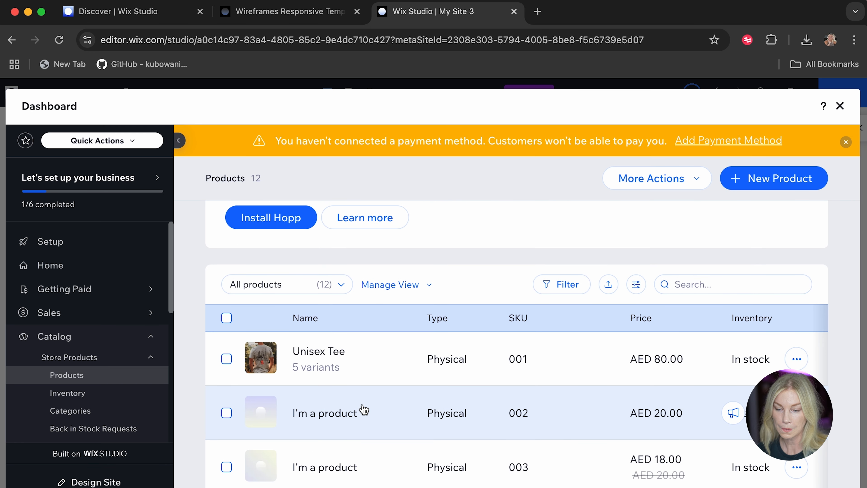
left_click(329, 418)
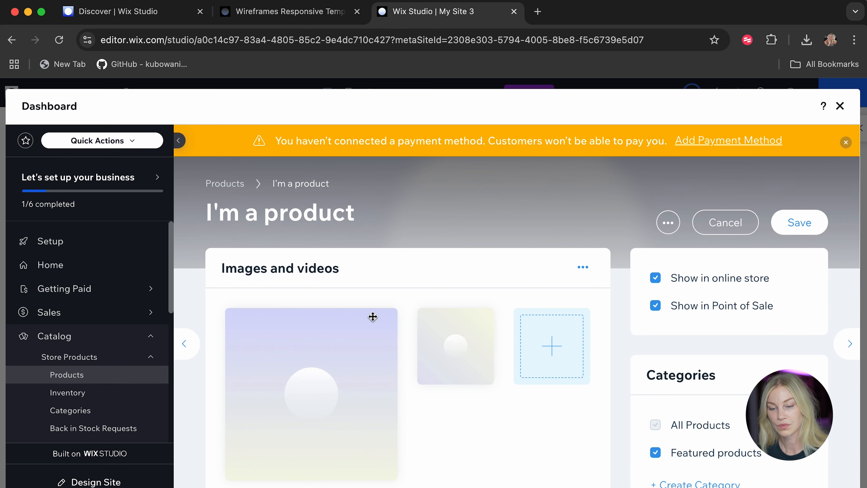
scroll(372, 315, "down", 10)
left_click_drag(300, 254, 204, 252)
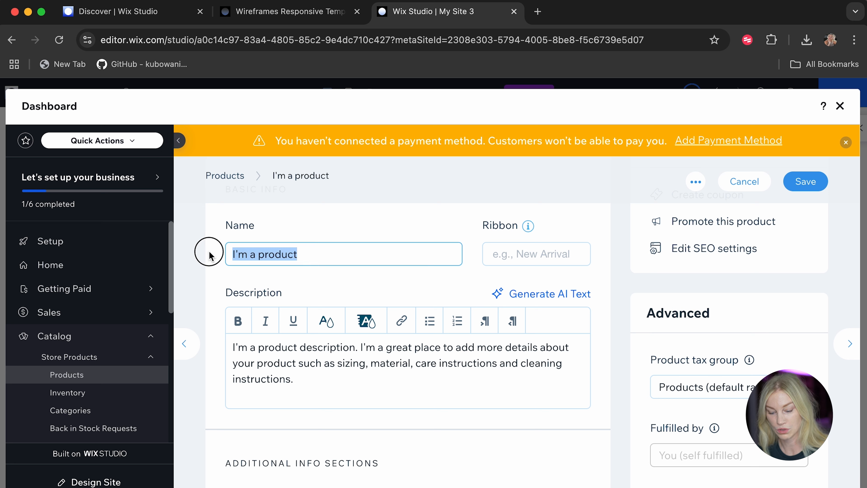
type("Coffee Grinder")
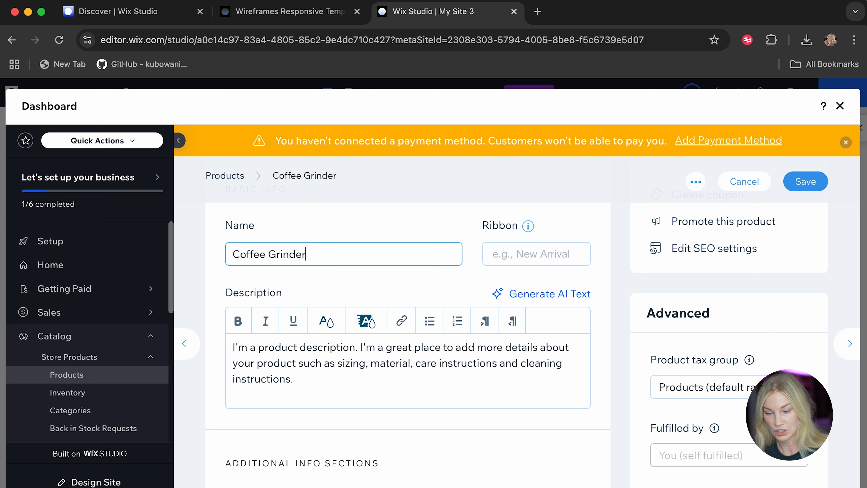
left_click(322, 382)
key("ctrl+a")
type("A c")
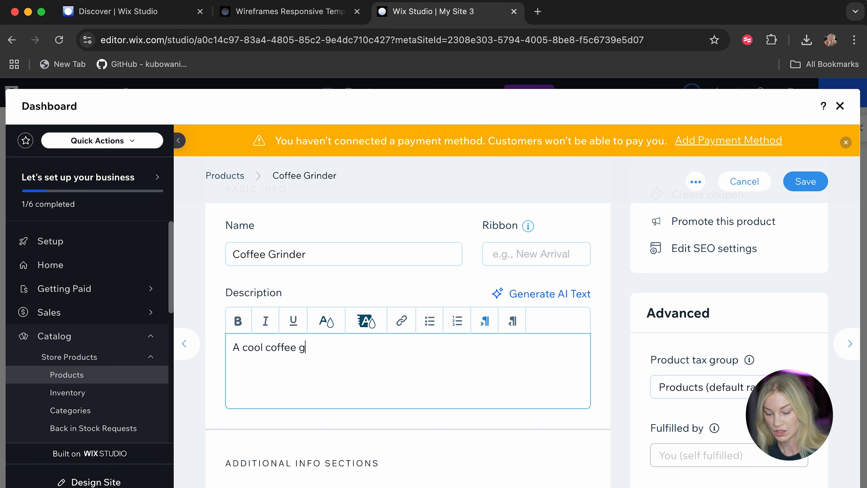
Set the Coffee Grinder's price to 200 AED.
scroll(319, 333, "down", 10)
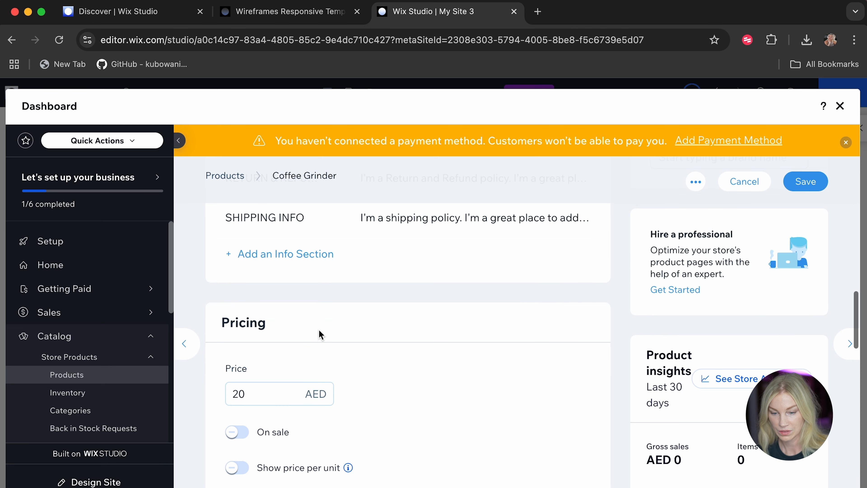
left_click(242, 396)
type("0")
left_click(524, 401)
scroll(524, 399, "down", 10)
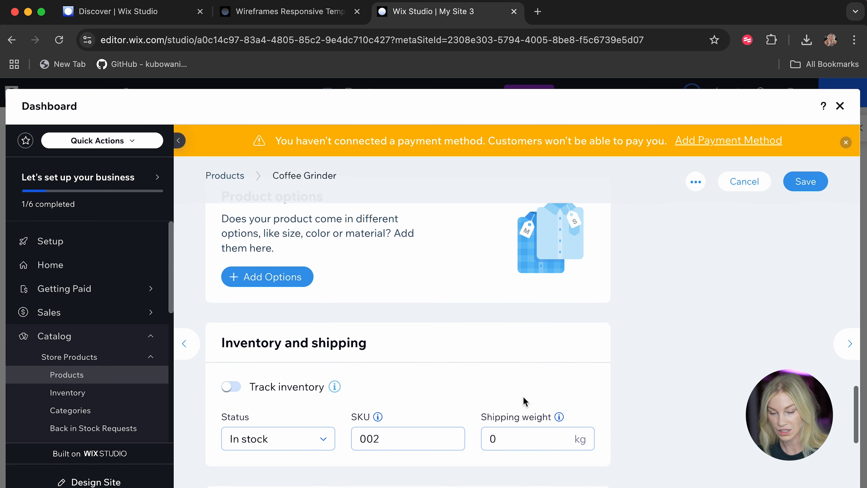
Upload the cups, kettle and grinder images from the computer and replace the Coffee Grinder's main placeholder image with coffee grinder.png.
scroll(522, 400, "up", 5)
scroll(414, 361, "up", 10)
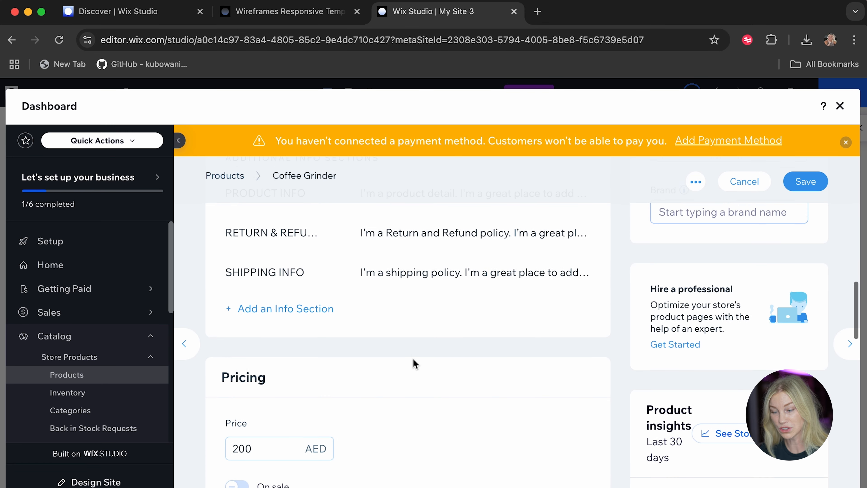
scroll(413, 359, "up", 5)
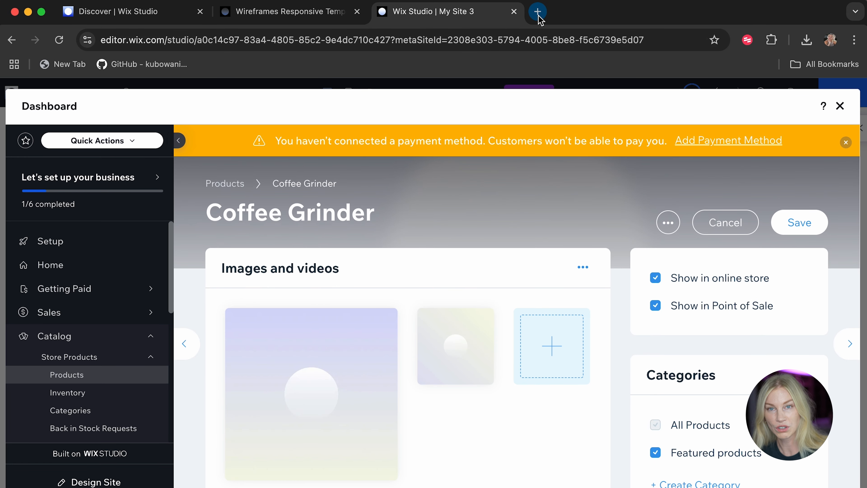
left_click(292, 380)
left_click(148, 203)
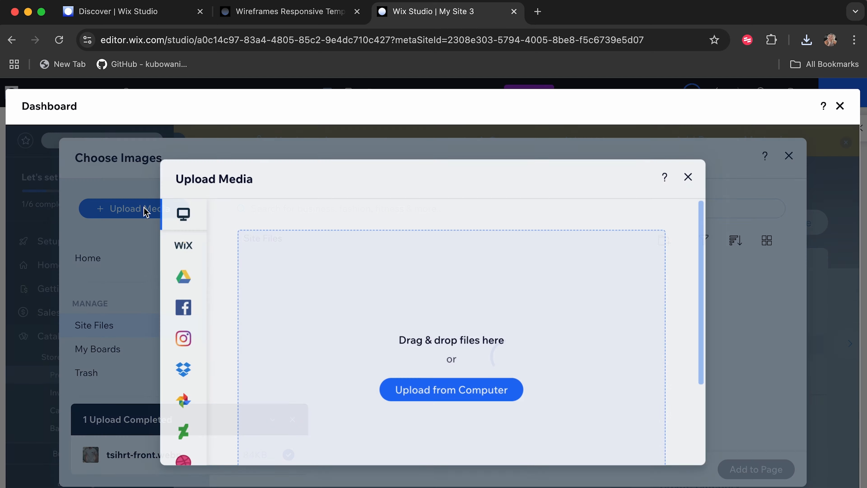
left_click(449, 392)
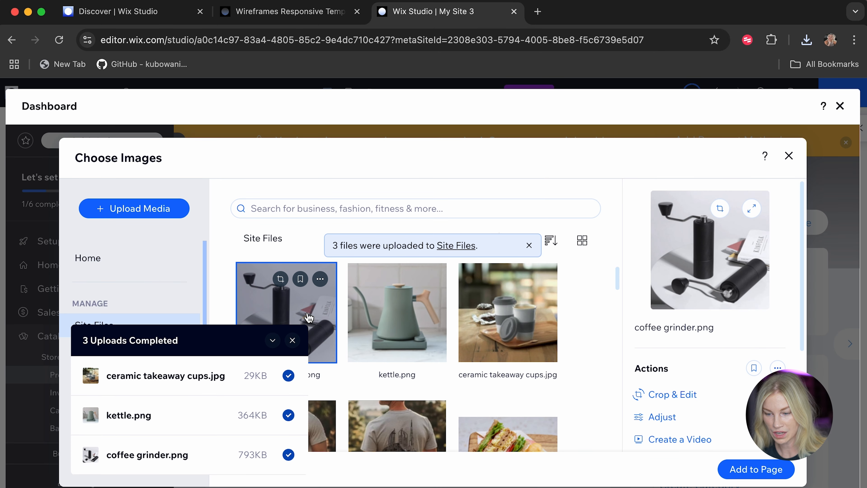
left_click(756, 469)
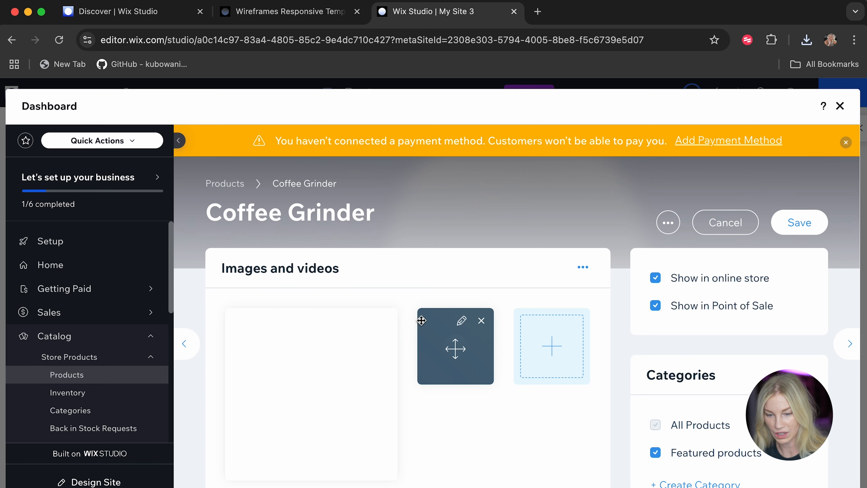
Check the Coffee Grinder's description and price, and save the product.
scroll(470, 418, "down", 10)
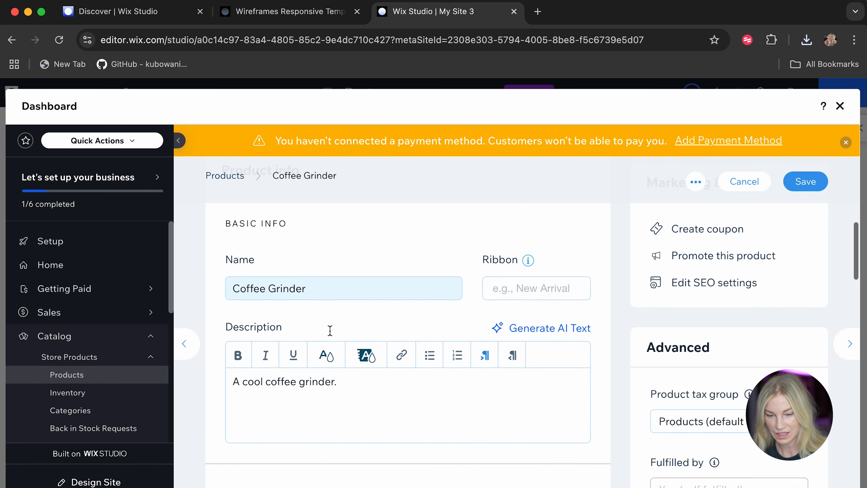
scroll(338, 301, "down", 10)
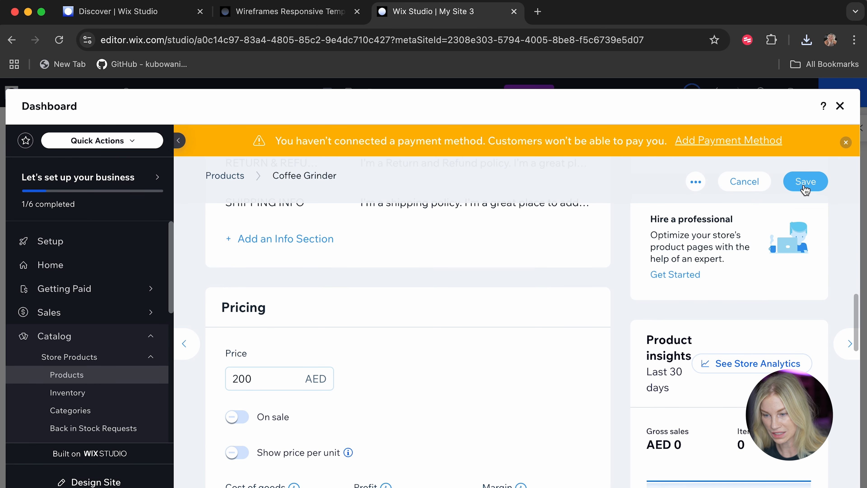
left_click(805, 188)
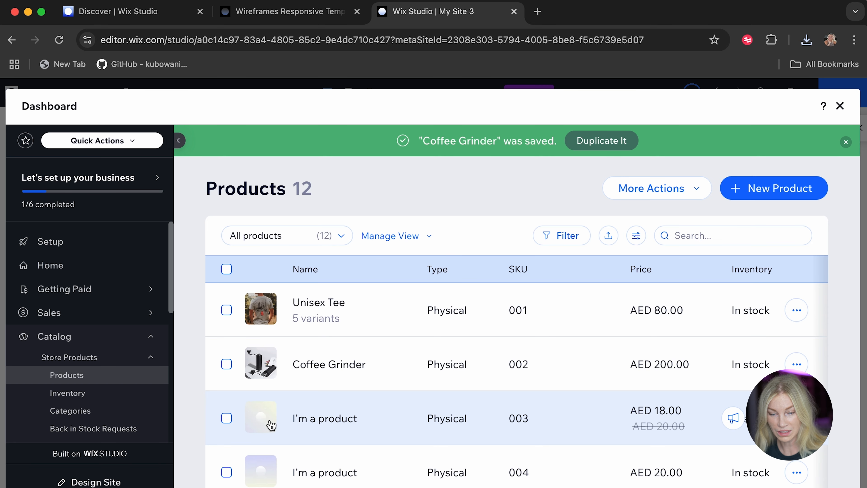
Open the placeholder product with SKU 003 and replace its main image with kettle.png from the site files.
left_click(271, 424)
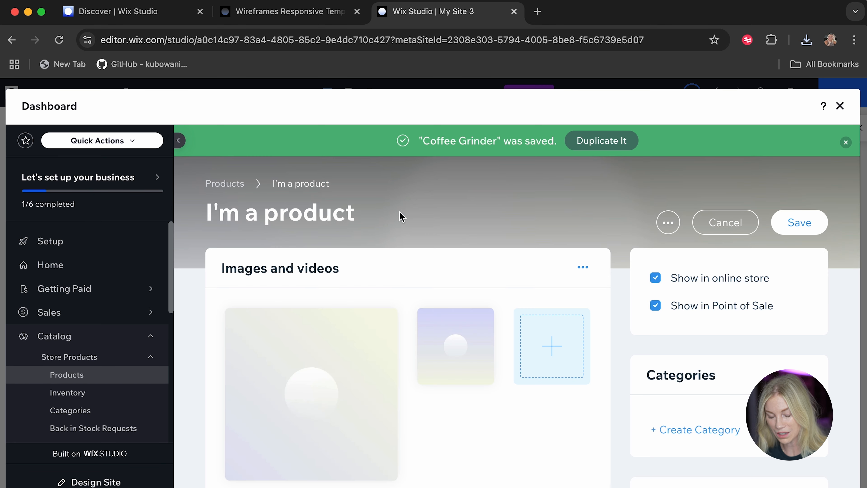
left_click(309, 404)
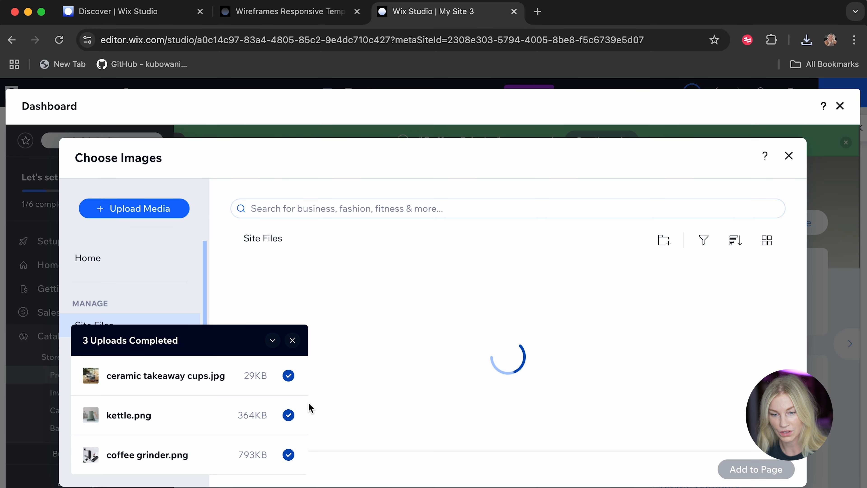
left_click(329, 294)
left_click(300, 340)
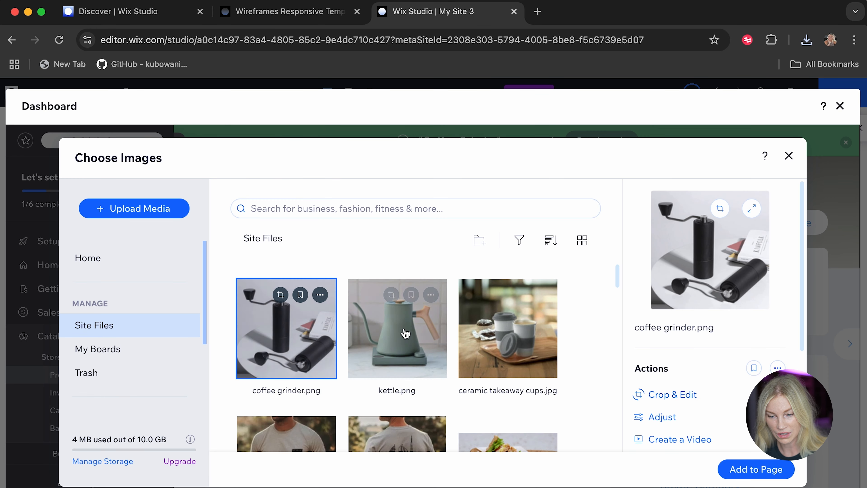
left_click(397, 328)
left_click(763, 470)
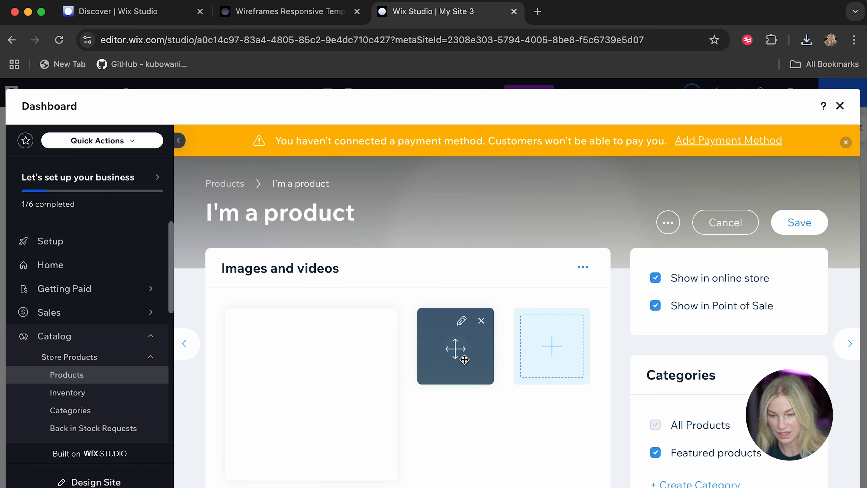
Rename the placeholder product with the kettle image as Custom Kettle.
scroll(455, 349, "down", 5)
left_click(255, 371)
left_click_drag(255, 371, 199, 372)
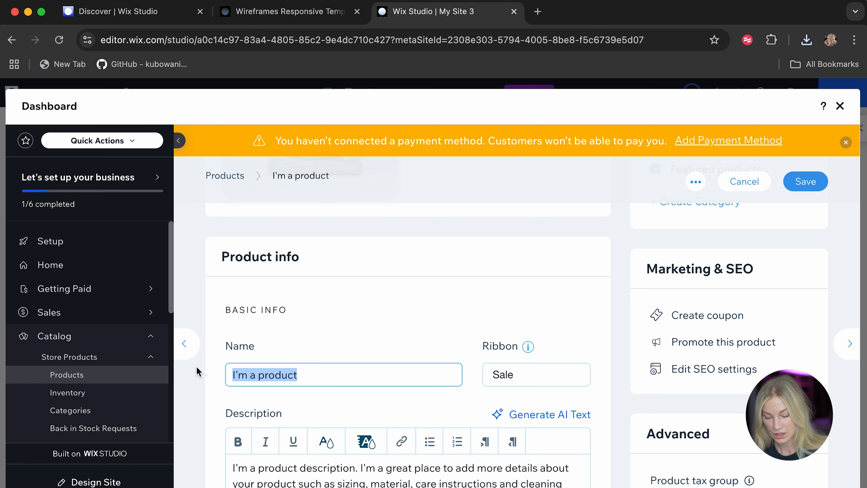
type("Custom K")
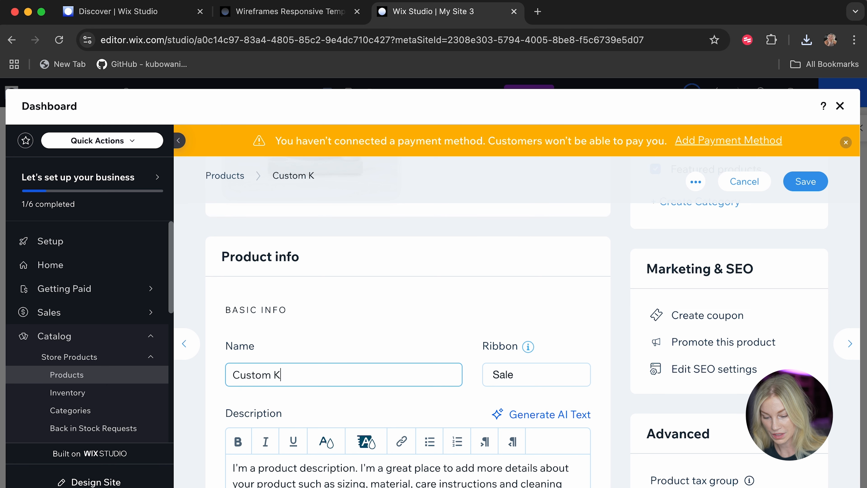
type("ettle")
Replace the Custom Kettle's placeholder description with a short text beginning "I am a custom".
scroll(315, 333, "down", 5)
left_click_drag(316, 333, 209, 290)
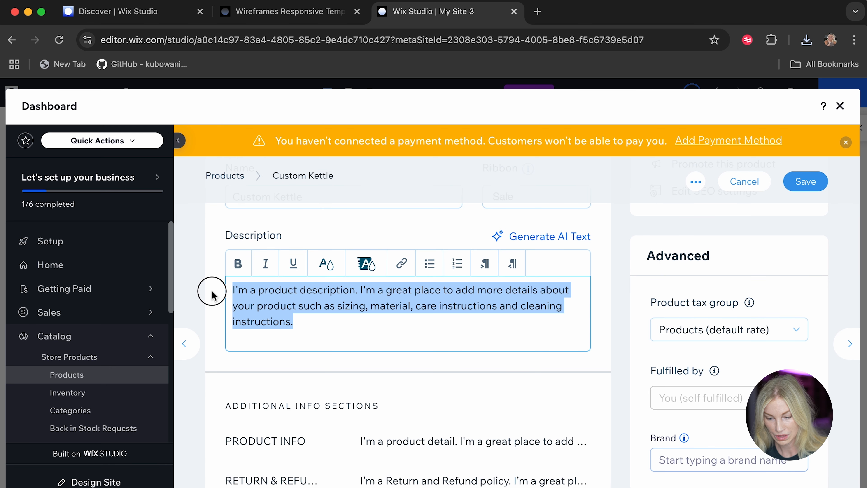
type("I am a custom kettle.")
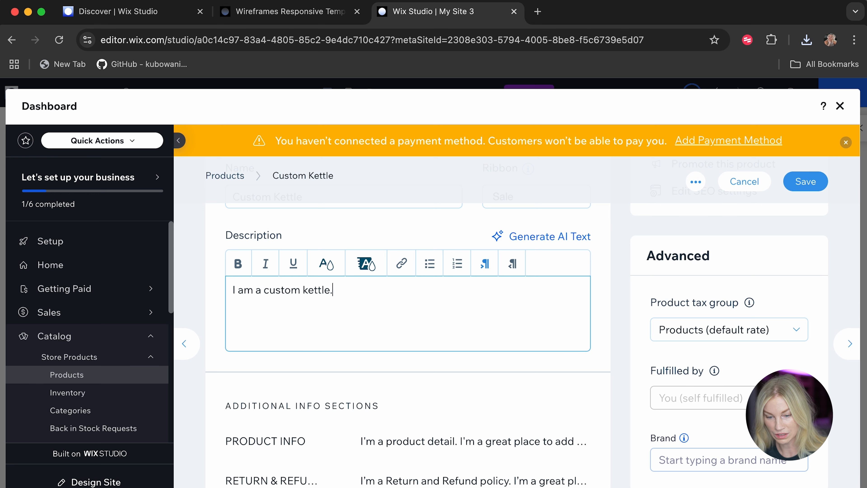
Set the Custom Kettle's price to 300 AED and save the product.
scroll(190, 220, "down", 10)
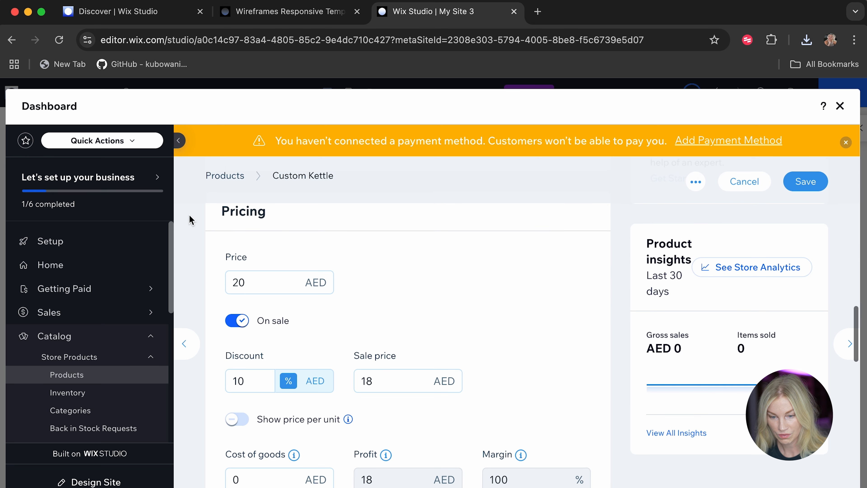
left_click_drag(253, 281, 218, 281)
type("300")
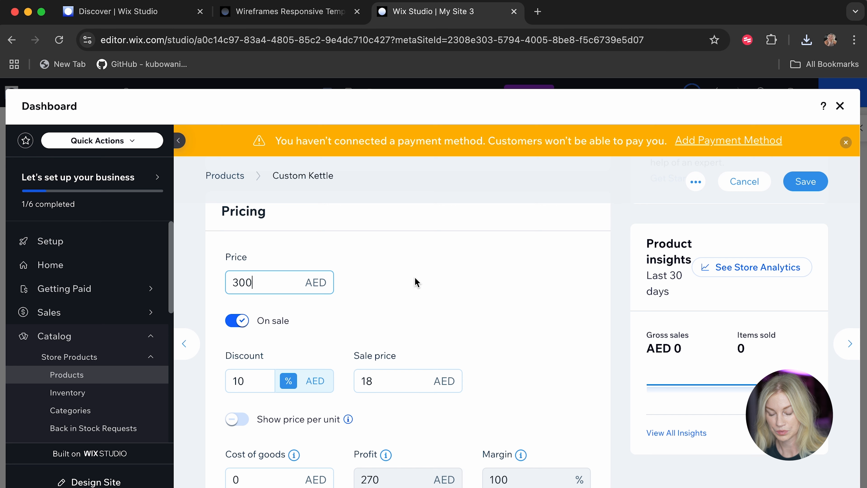
left_click(805, 181)
Open the placeholder product with SKU 004 and replace its main image with ceramic takeaway cups.jpg from the site files.
mouse_move(353, 388)
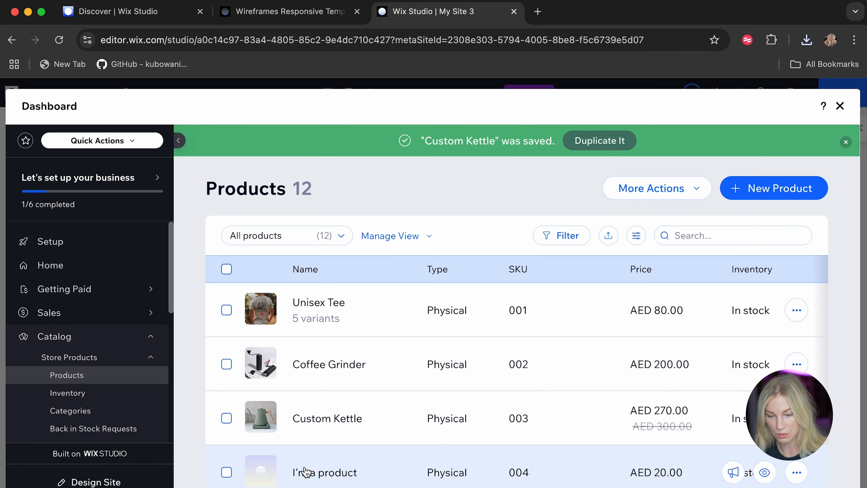
left_click(302, 471)
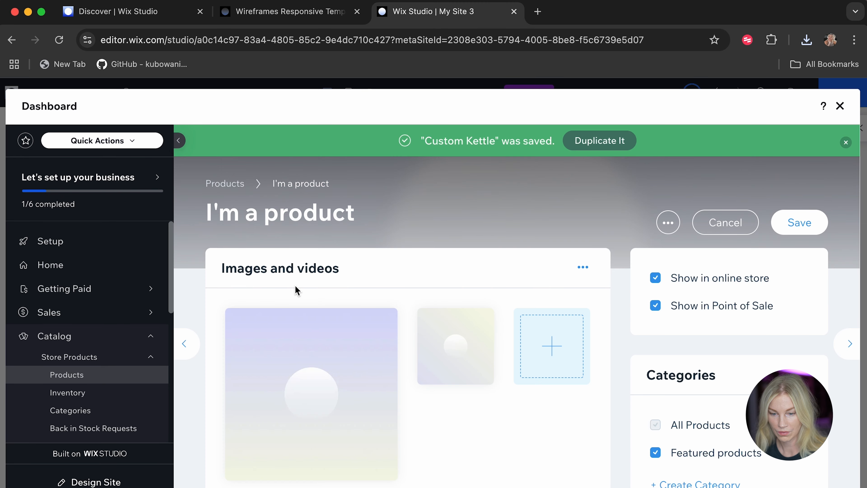
left_click(293, 358)
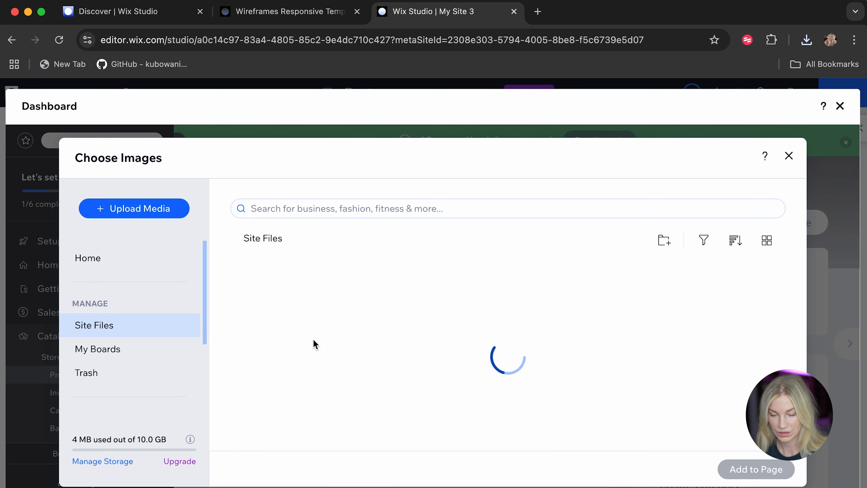
left_click(510, 345)
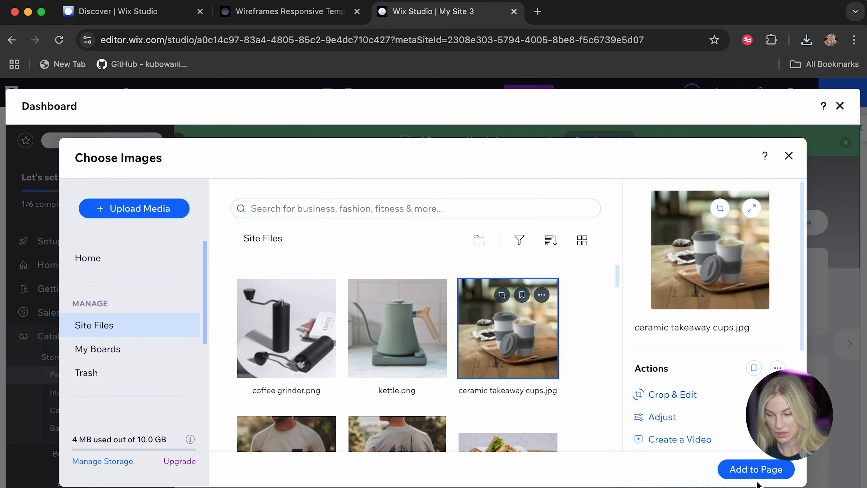
left_click(751, 469)
Rename the placeholder product with the cups image as Ceramic Takeaway Cups.
scroll(384, 322, "down", 6)
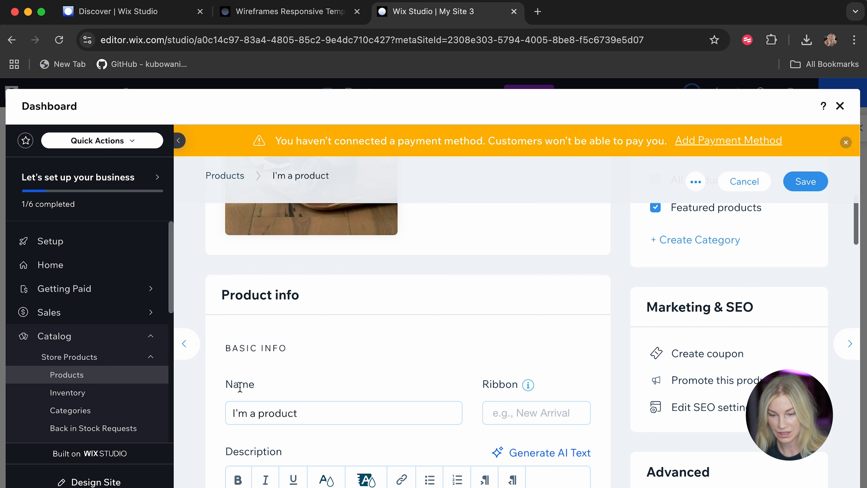
left_click_drag(313, 412, 199, 408)
type("Ceramic Takeaway Cups")
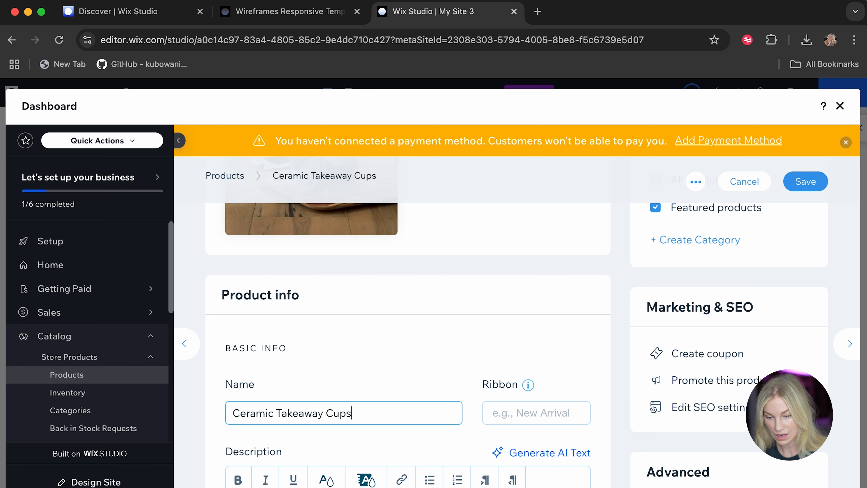
Replace the Ceramic Takeaway Cups' placeholder description with "We are two takeaway cups.".
scroll(204, 412, "down", 5)
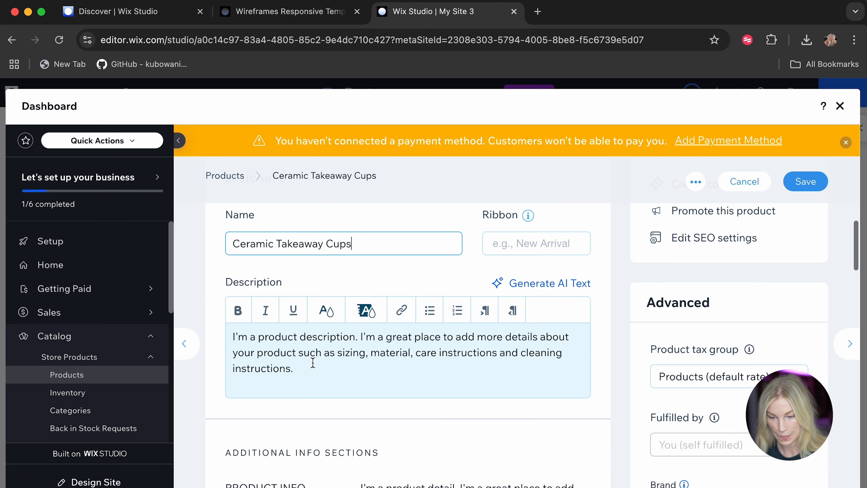
left_click_drag(310, 361, 225, 329)
type("We are two take")
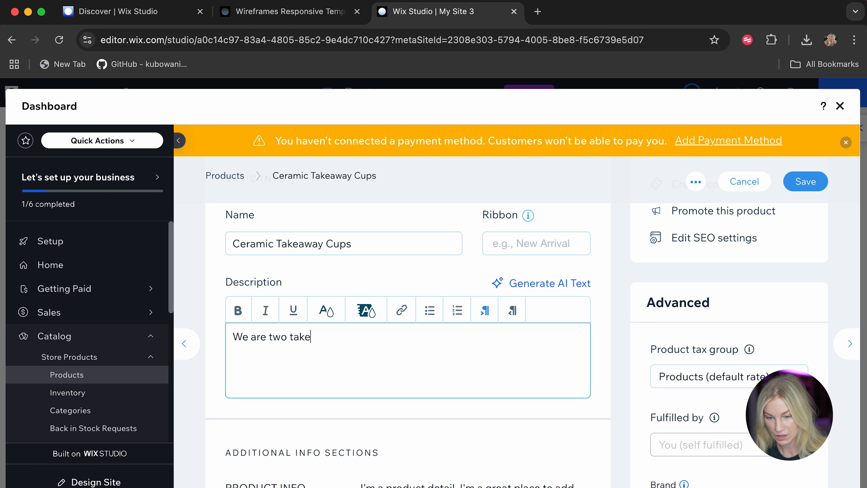
type("away cups.")
Set the Ceramic Takeaway Cups' price to 150 AED.
scroll(267, 306, "down", 12)
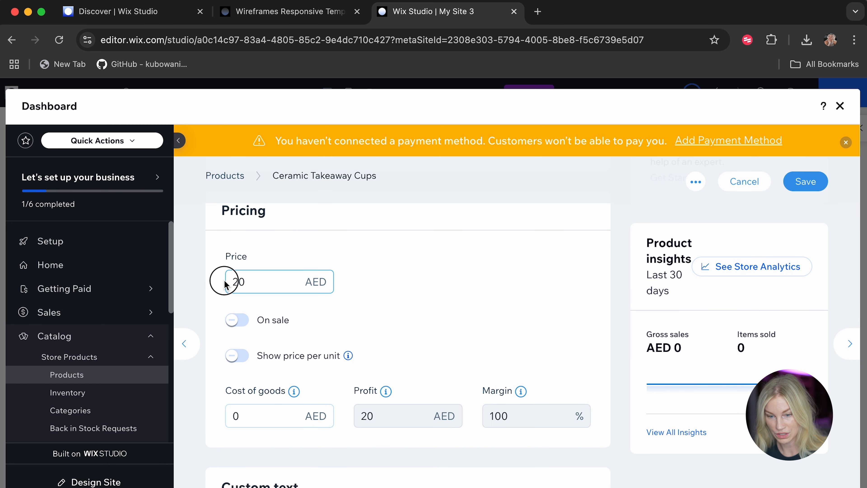
double_click(233, 282)
type("150")
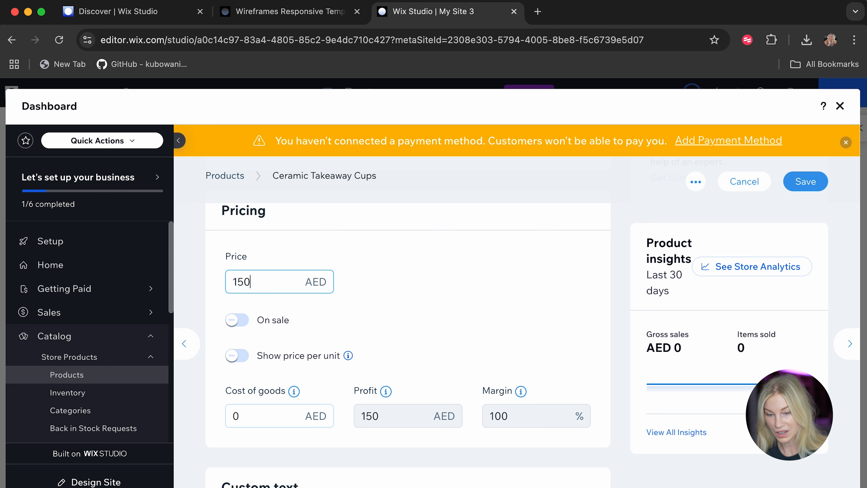
Turn on inventory tracking for the Ceramic Takeaway Cups with an online store inventory of 10, and save the product.
scroll(518, 315, "down", 10)
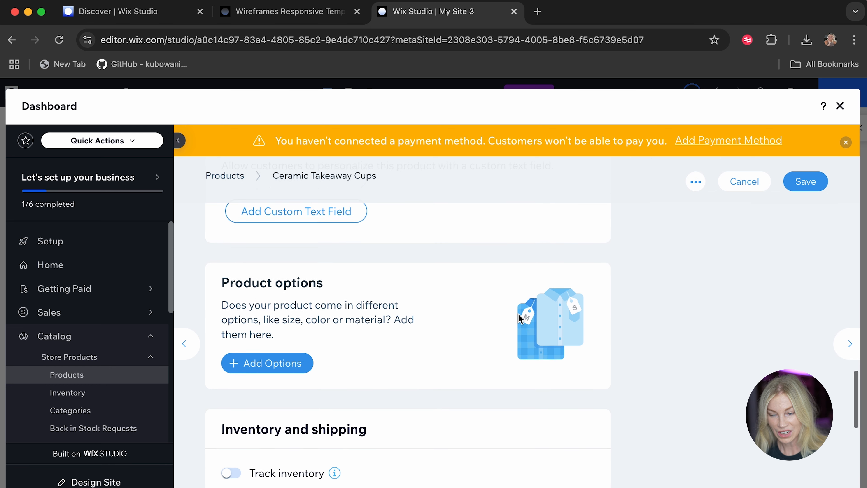
scroll(519, 316, "down", 2)
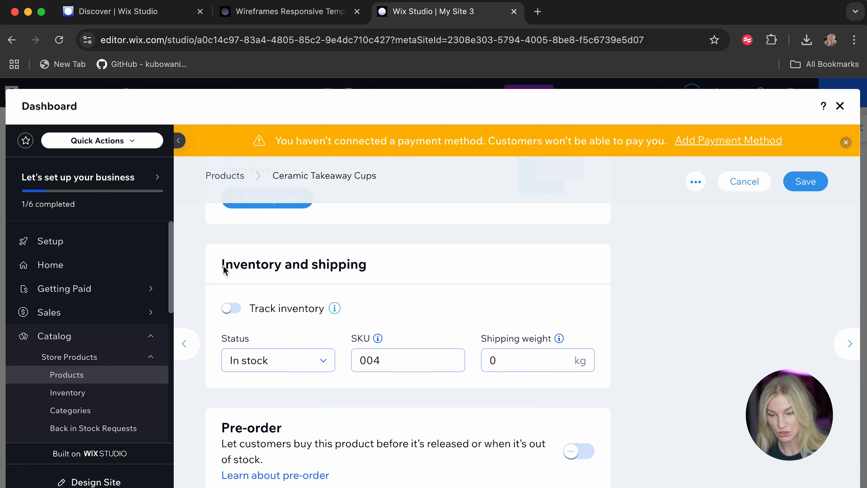
scroll(432, 335, "down", 1)
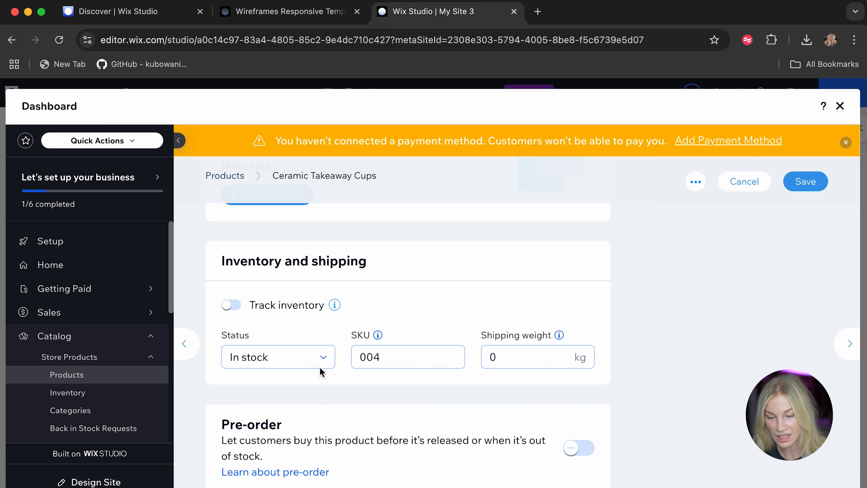
left_click(309, 364)
left_click(309, 364)
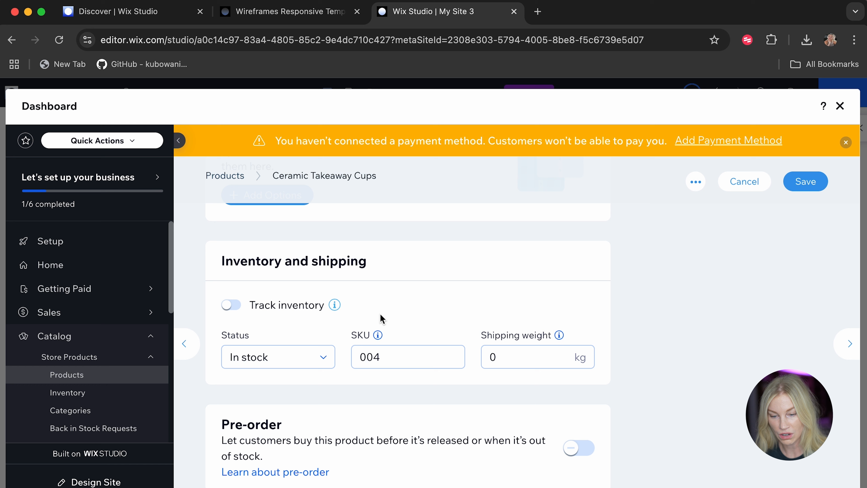
left_click(231, 305)
left_click(248, 359)
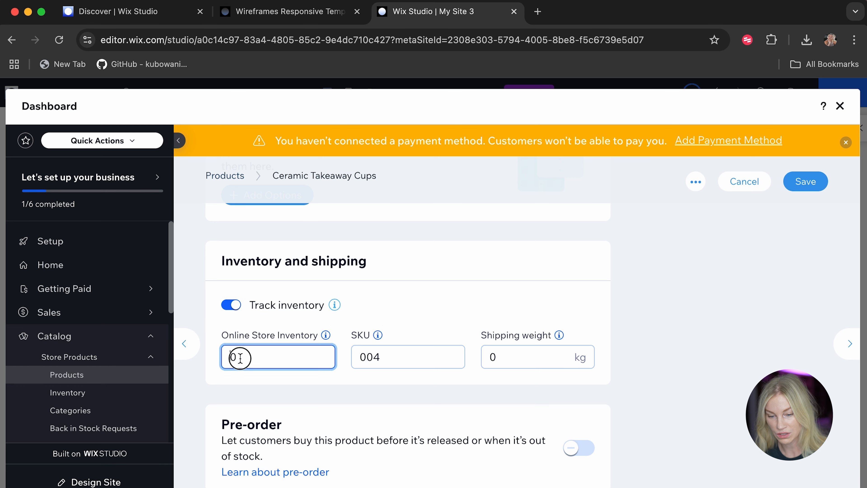
type("10")
left_click(536, 296)
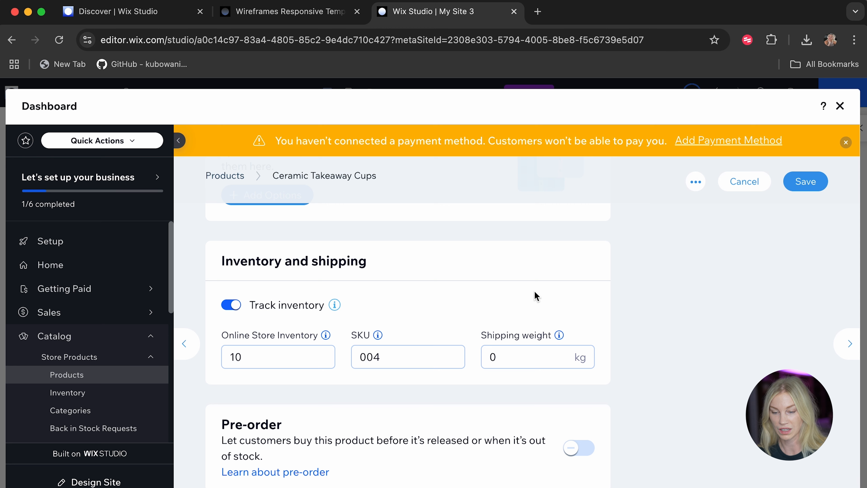
scroll(515, 333, "down", 5)
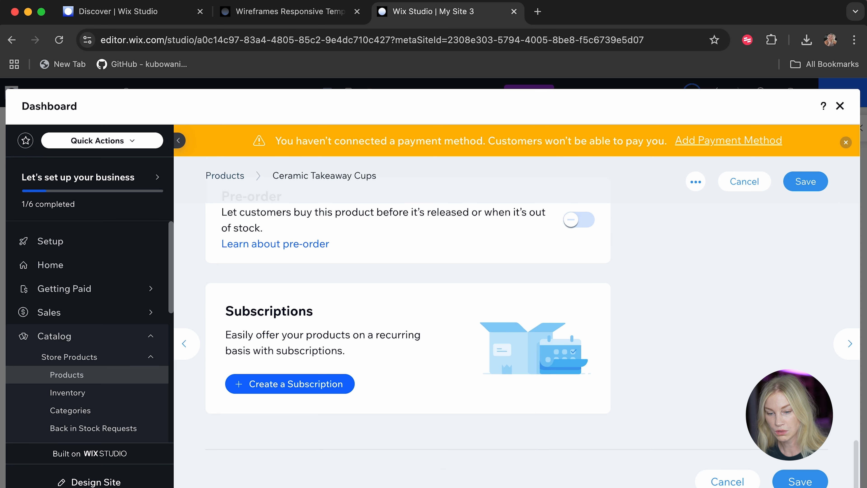
left_click(799, 481)
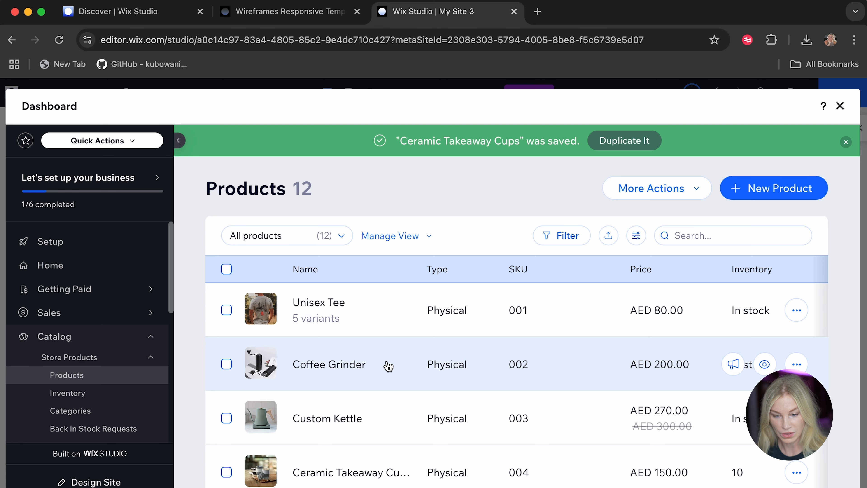
Review the updated product list, the stock status of each product in the inventory, and the store's product categories.
scroll(387, 364, "down", 2)
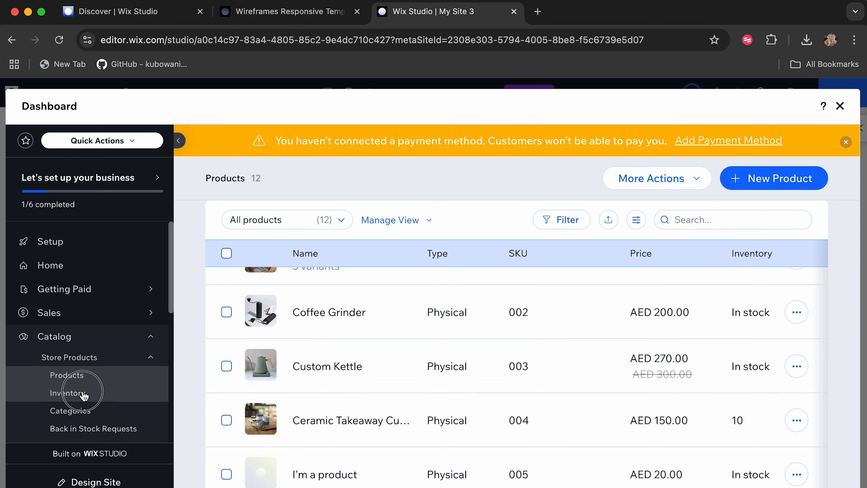
left_click(70, 393)
scroll(369, 327, "down", 4)
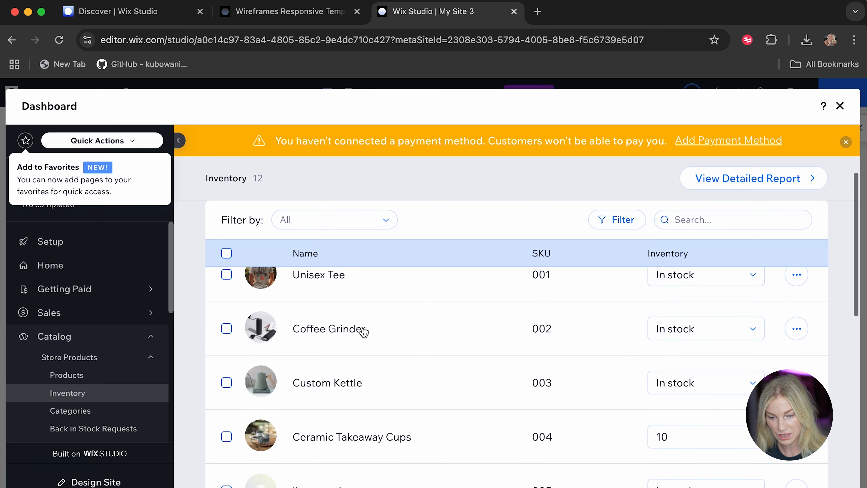
scroll(363, 331, "up", 3)
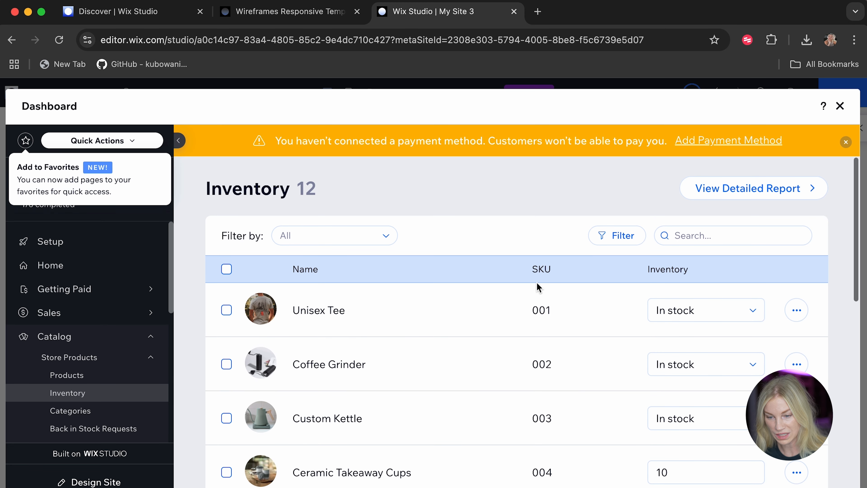
scroll(629, 420, "down", 1)
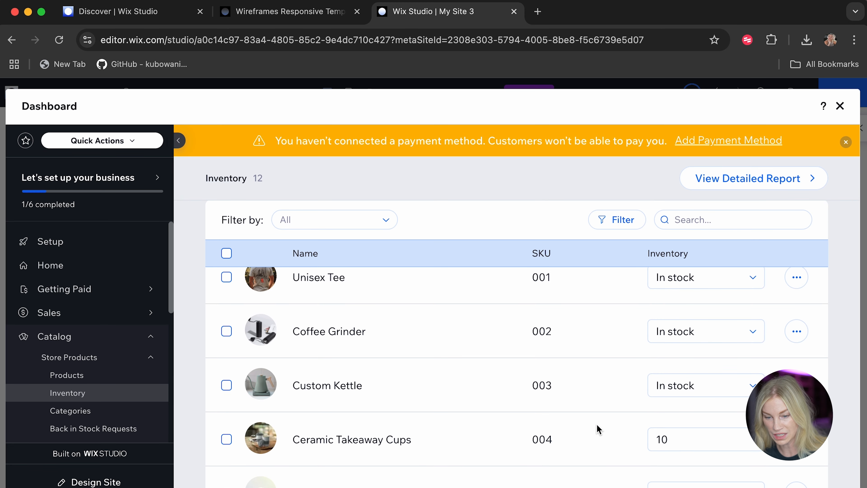
scroll(590, 427, "up", 2)
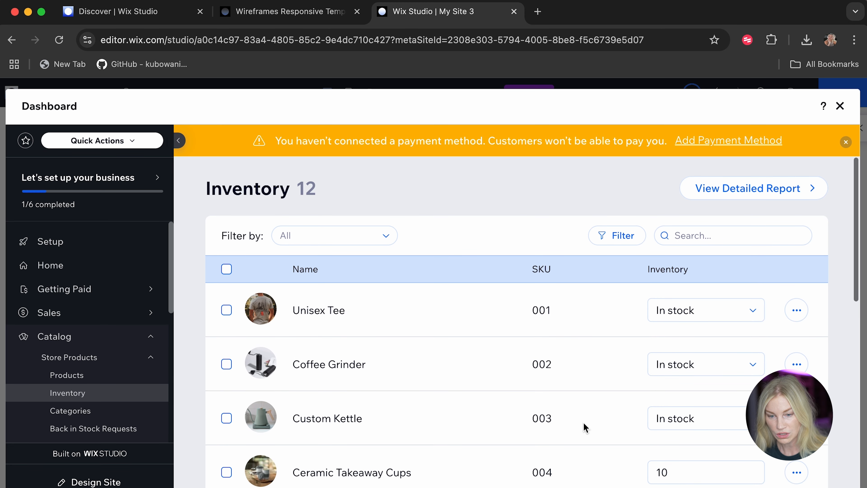
left_click(60, 411)
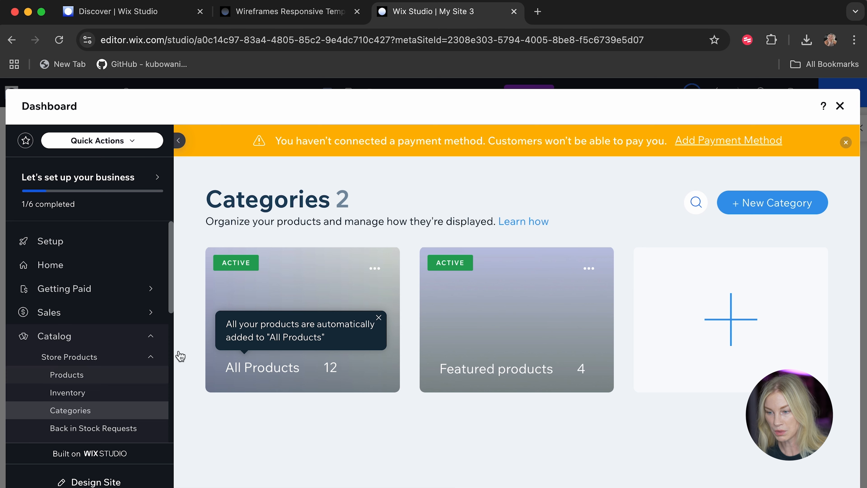
Close the dashboard and check the updated products in the Best Sellers gallery on the Home page.
left_click(841, 105)
scroll(347, 369, "down", 5)
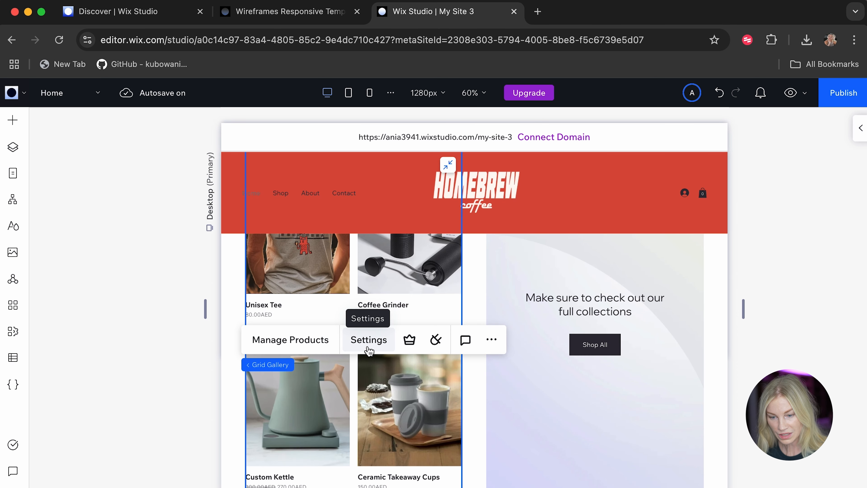
scroll(368, 350, "up", 4)
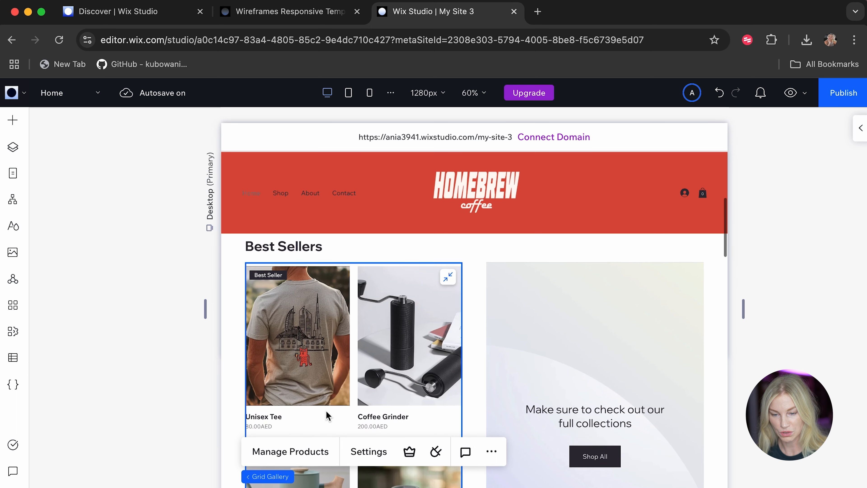
scroll(436, 421, "down", 2)
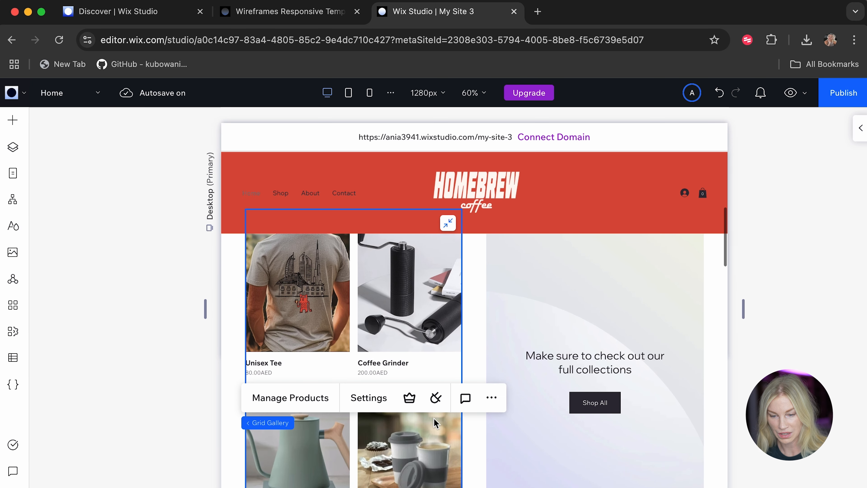
scroll(378, 417, "down", 2)
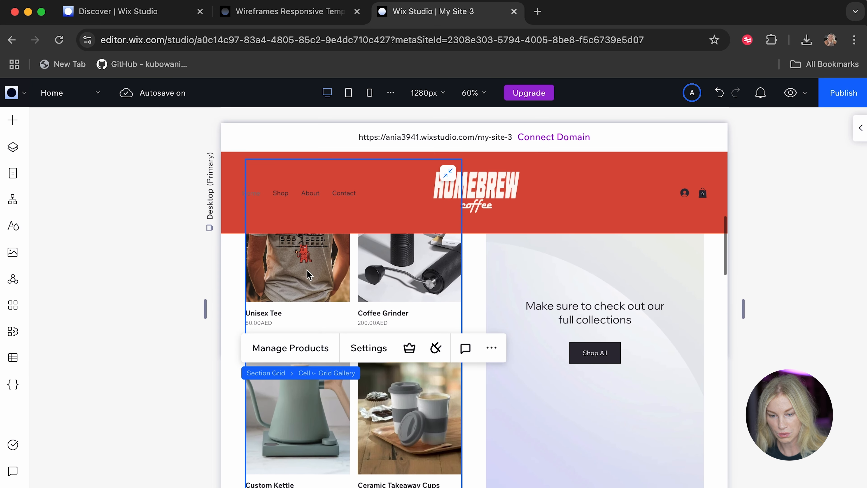
scroll(378, 417, "down", 2)
scroll(377, 416, "up", 4)
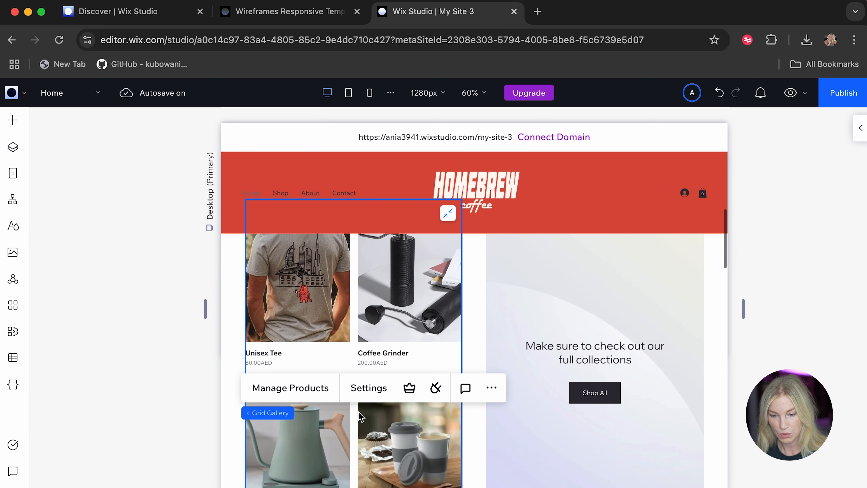
Check which product category the Best Sellers grid gallery displays in its settings, and close them.
scroll(334, 316, "up", 1)
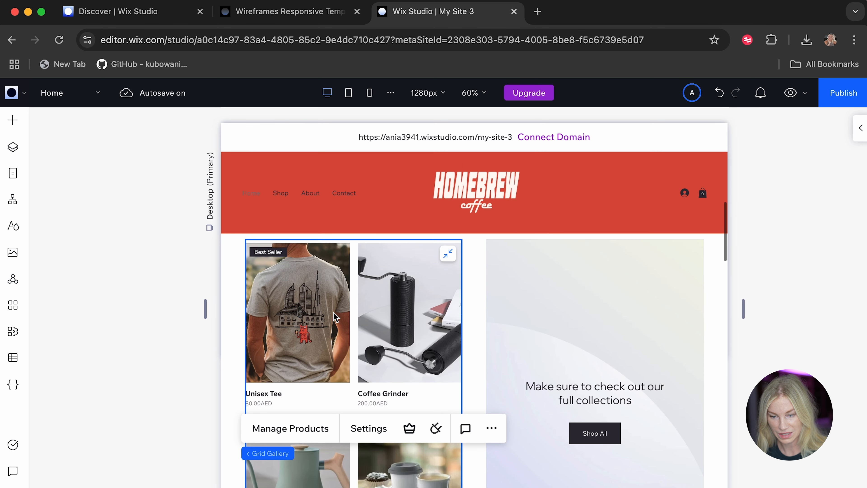
left_click(372, 435)
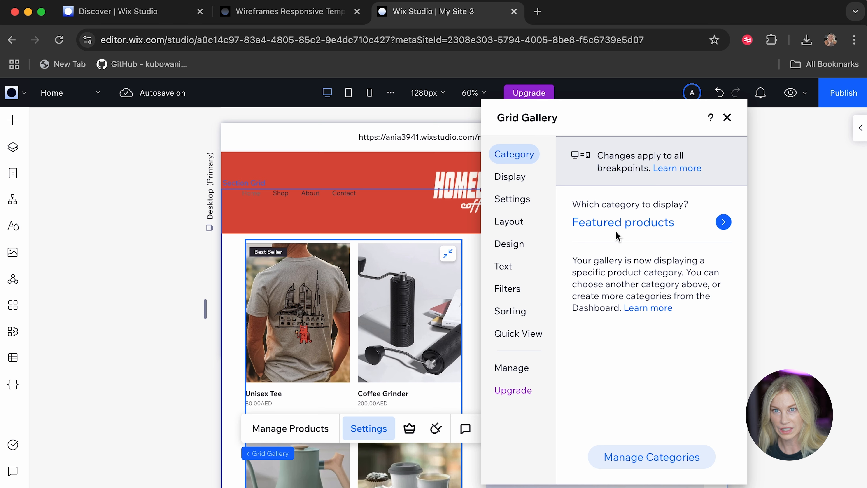
left_click(727, 117)
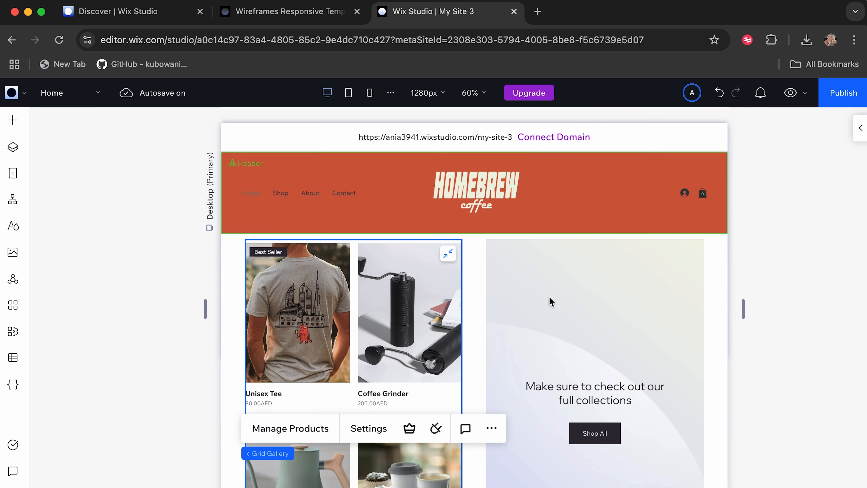
Select the gradient image behind the Shop All text in the Product List section and show its place in the layer structure.
scroll(521, 359, "down", 1)
scroll(521, 358, "up", 5)
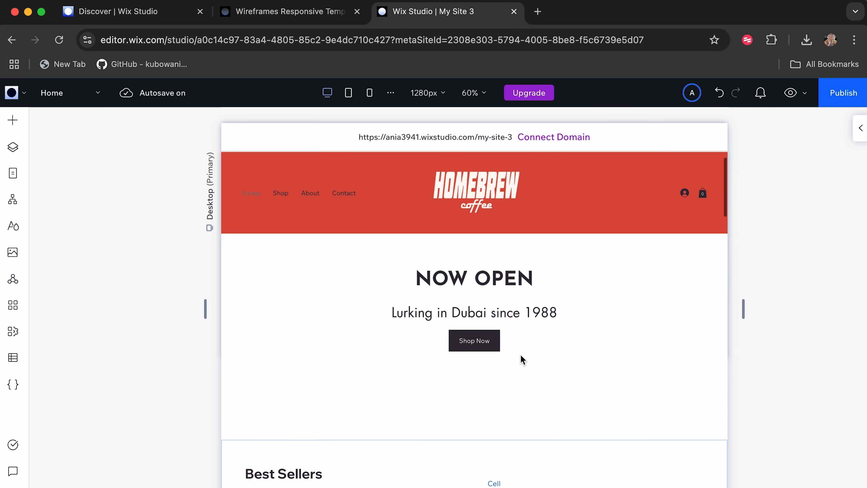
scroll(521, 359, "down", 3)
scroll(522, 358, "down", 5)
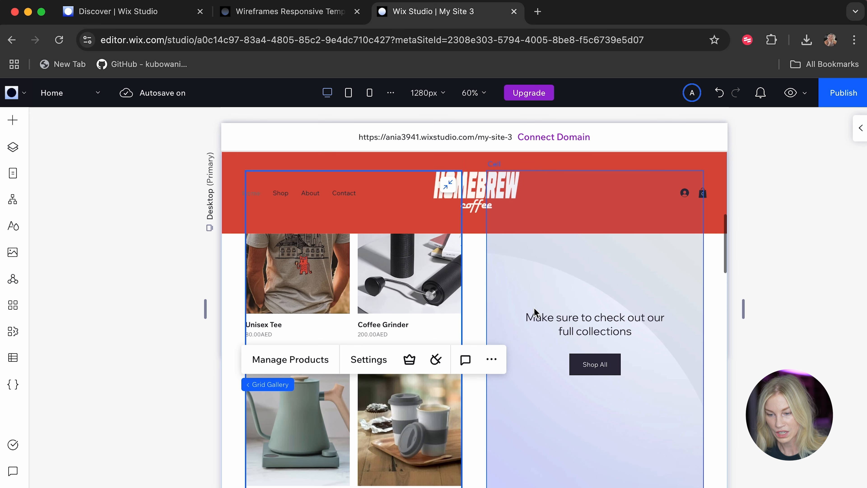
left_click(541, 424)
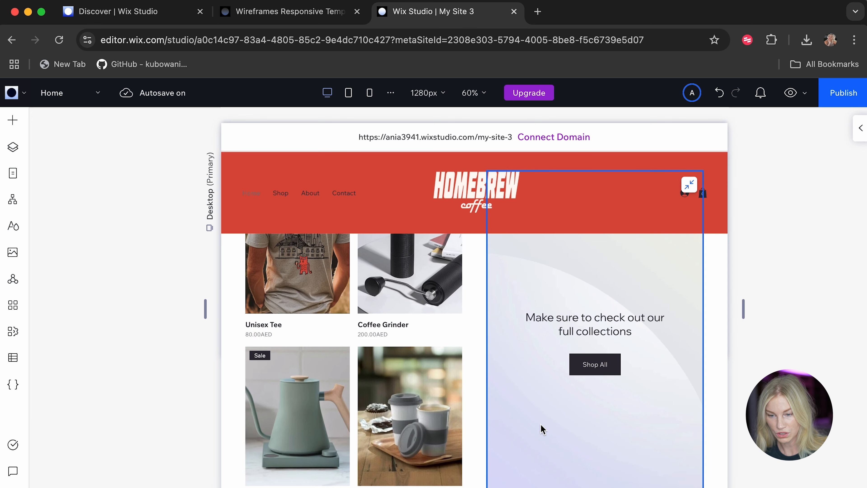
left_click(13, 147)
scroll(128, 431, "down", 1)
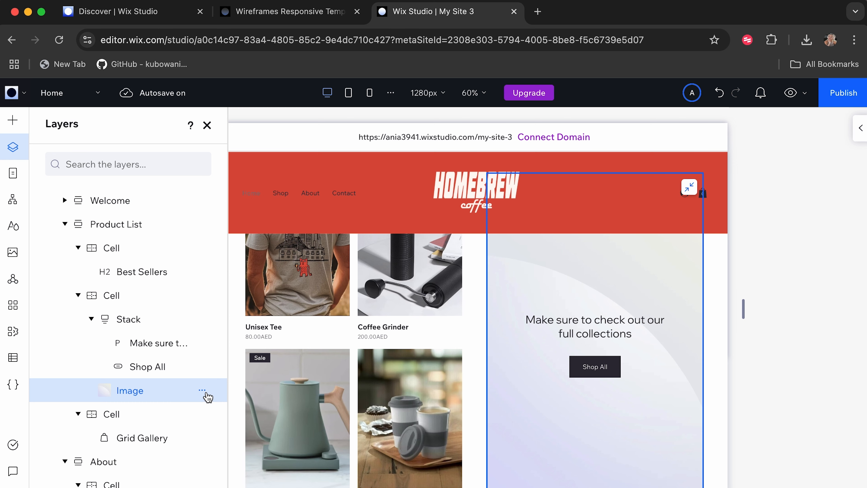
scroll(604, 399, "up", 5)
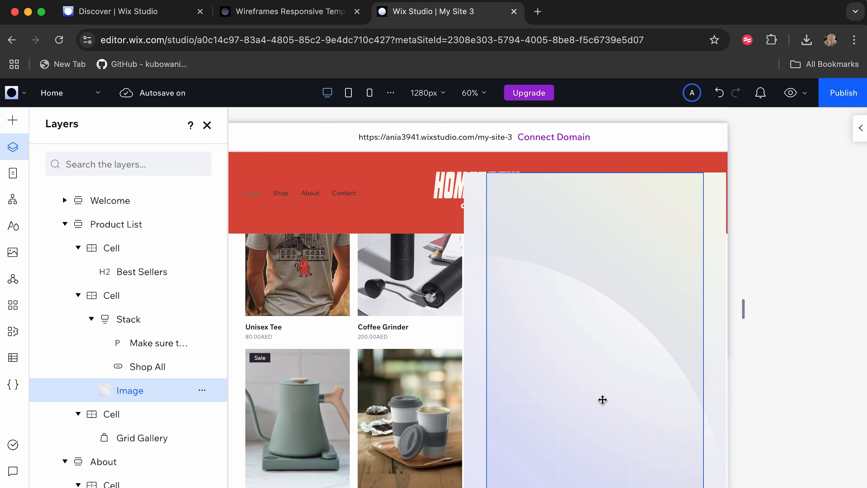
Replace the gradient image behind the Shop All text with tsihrt-front.webp from the site files.
scroll(631, 280, "down", 5)
scroll(588, 360, "up", 1)
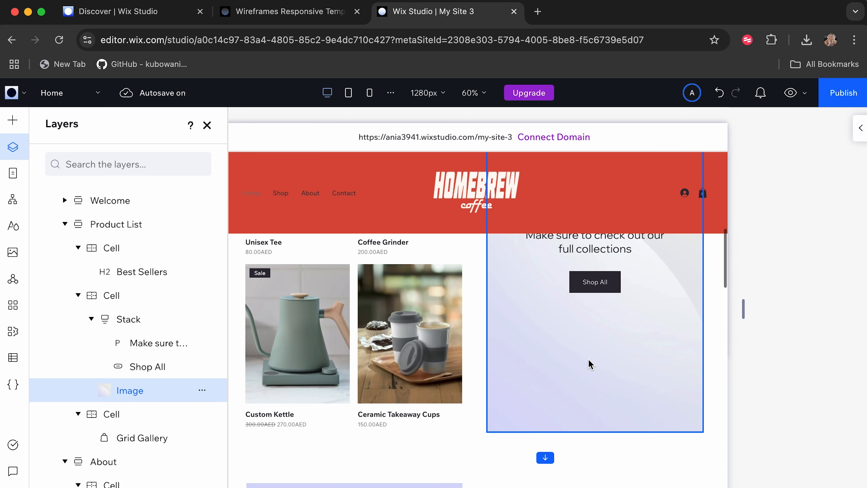
scroll(589, 359, "down", 3)
scroll(589, 360, "down", 1)
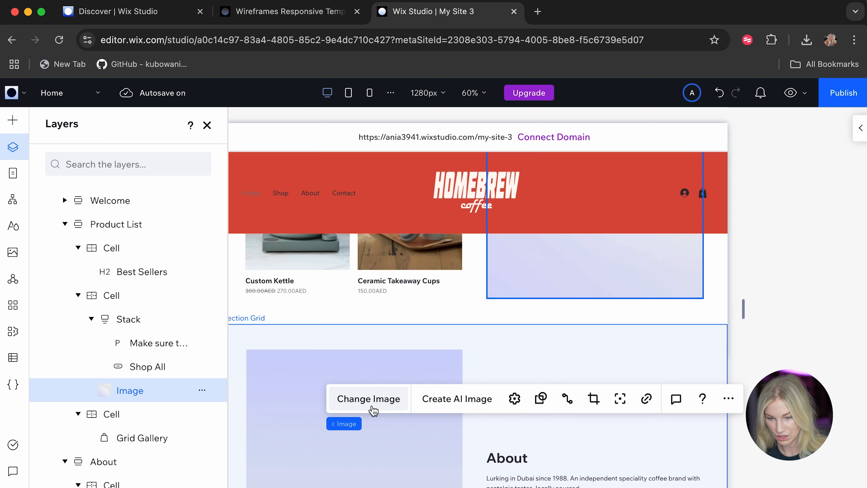
left_click(369, 398)
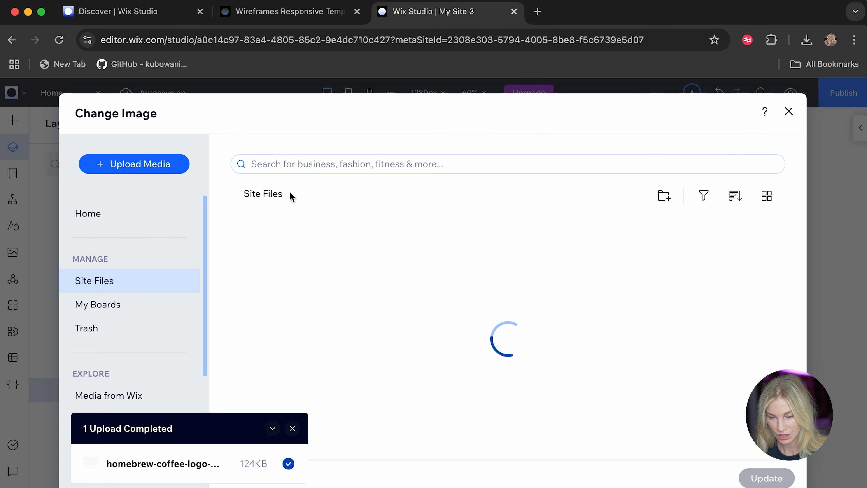
scroll(360, 357, "down", 3)
left_click(295, 333)
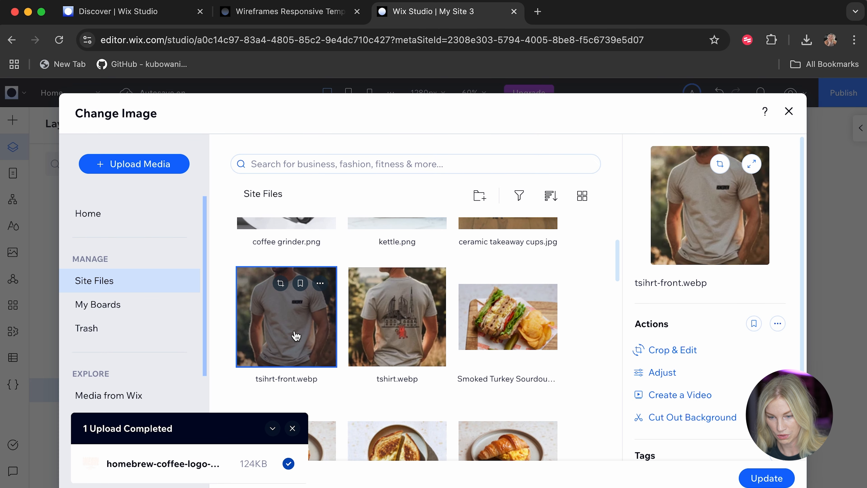
left_click(770, 481)
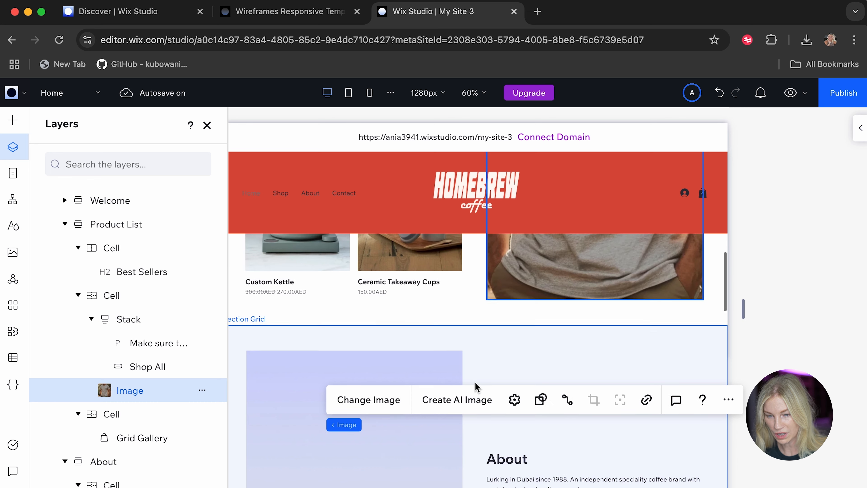
Check the shirt image behind the Shop All text and the sections that follow it.
scroll(475, 382, "up", 5)
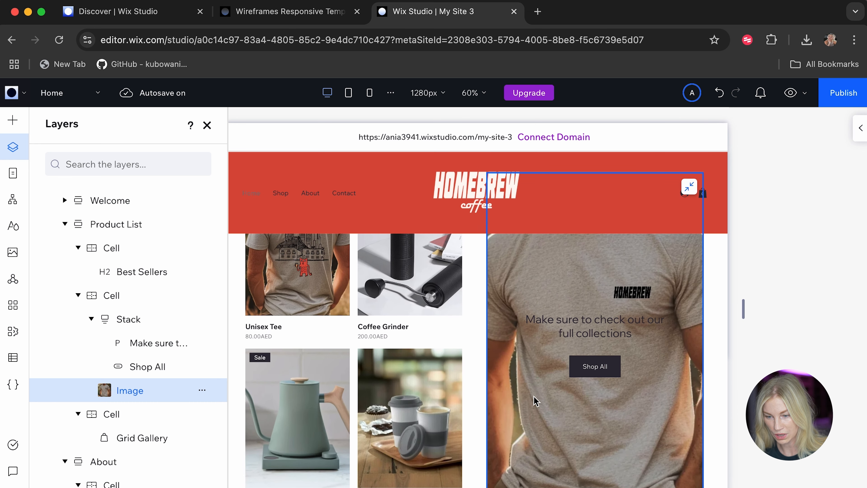
scroll(532, 397, "up", 3)
scroll(534, 397, "down", 5)
scroll(535, 398, "down", 1)
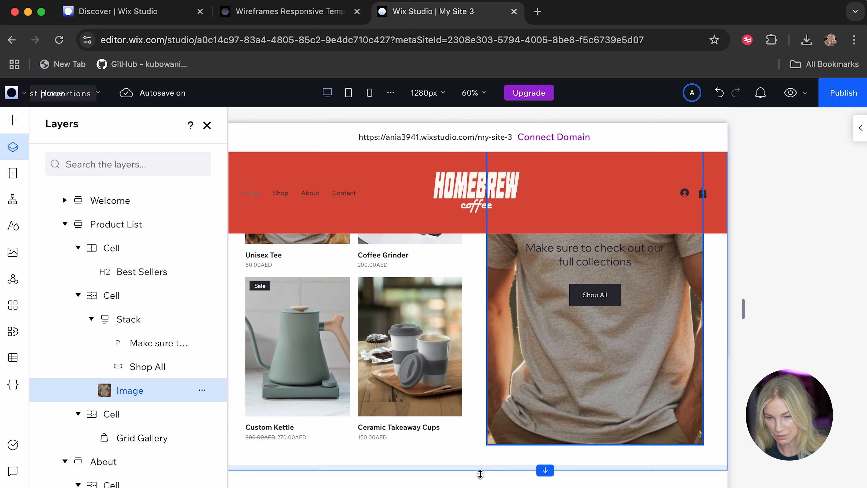
scroll(483, 388, "down", 5)
scroll(482, 389, "down", 2)
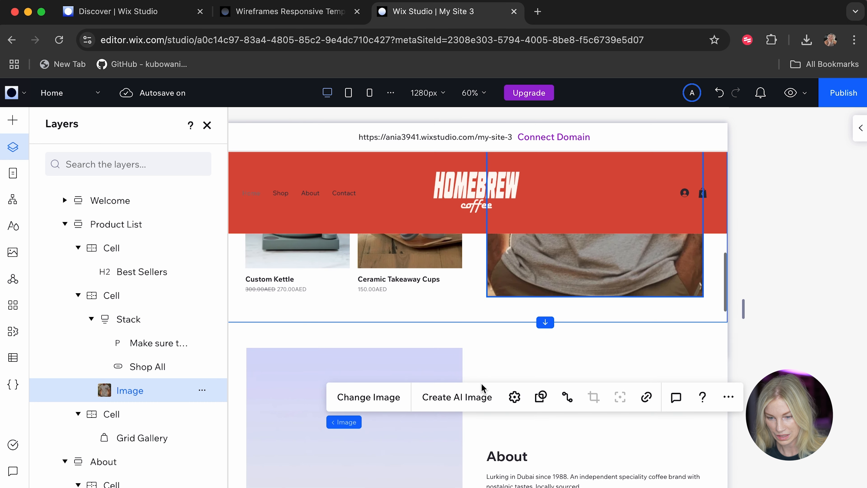
scroll(482, 389, "down", 7)
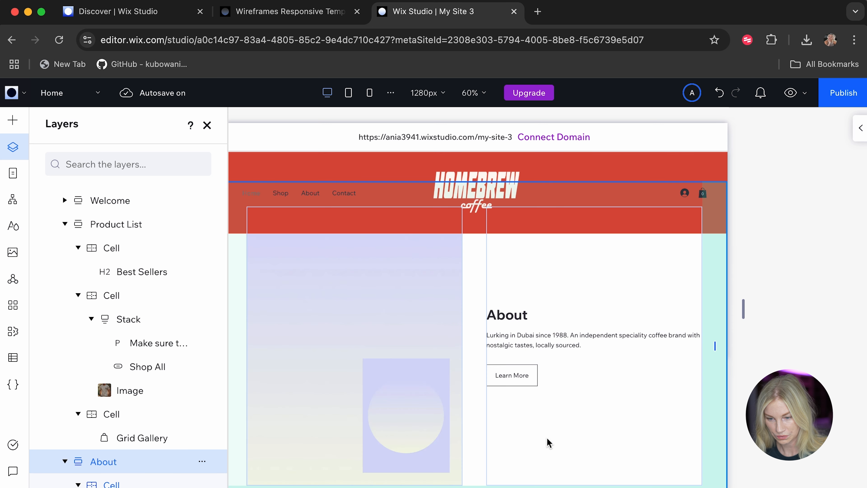
Examine how the About section's large gradient image and the smaller overlapping image are arranged in their cell and in the layer structure.
left_click(546, 438)
scroll(547, 438, "down", 2)
left_click(359, 319)
scroll(358, 319, "up", 5)
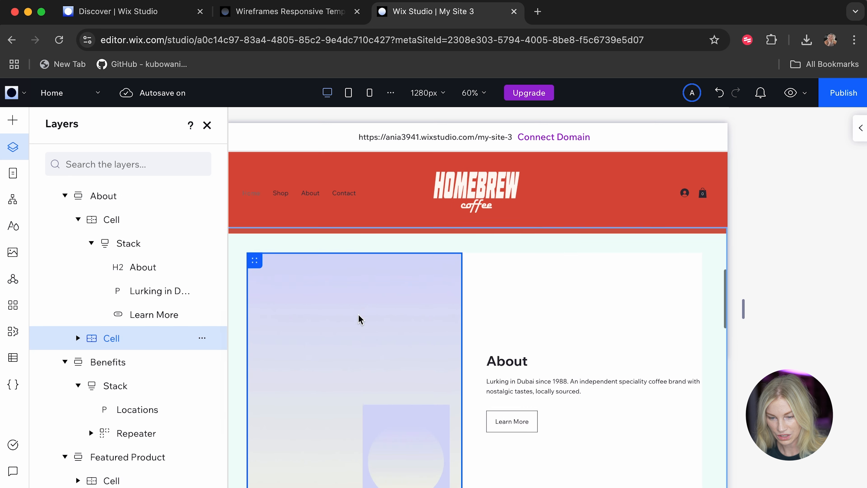
scroll(320, 354, "down", 5)
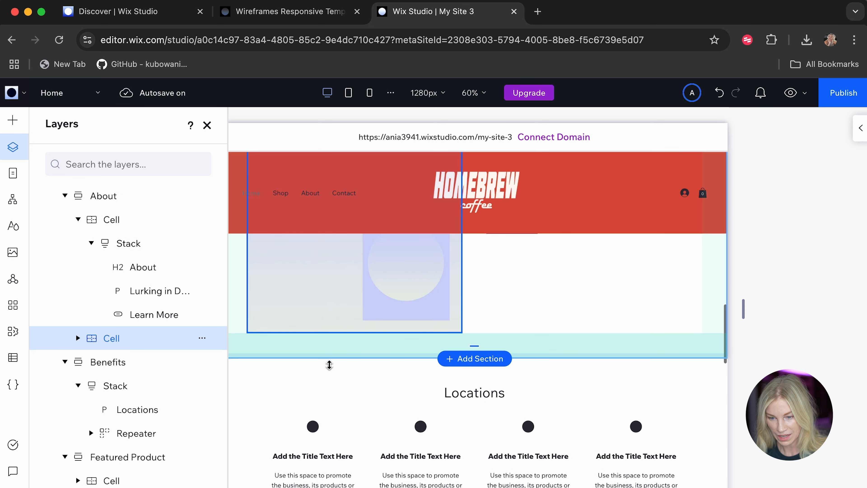
scroll(416, 310, "up", 3)
left_click(344, 364)
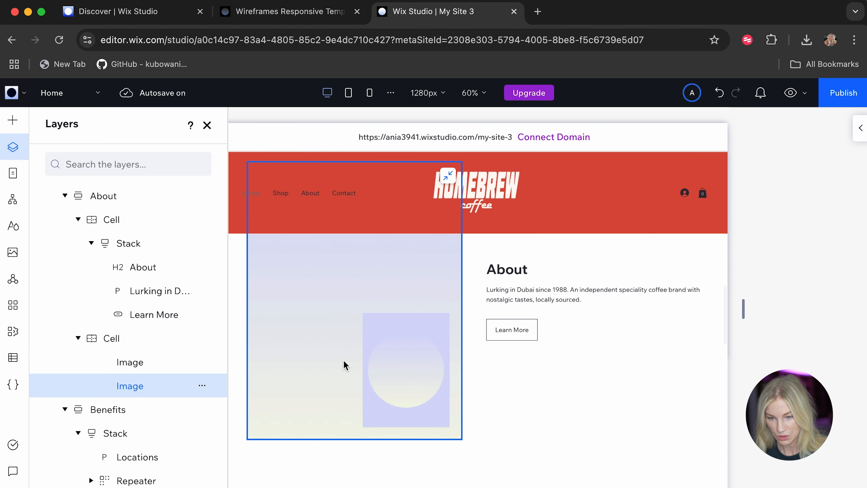
left_click(427, 371)
left_click(344, 351)
left_click(396, 364)
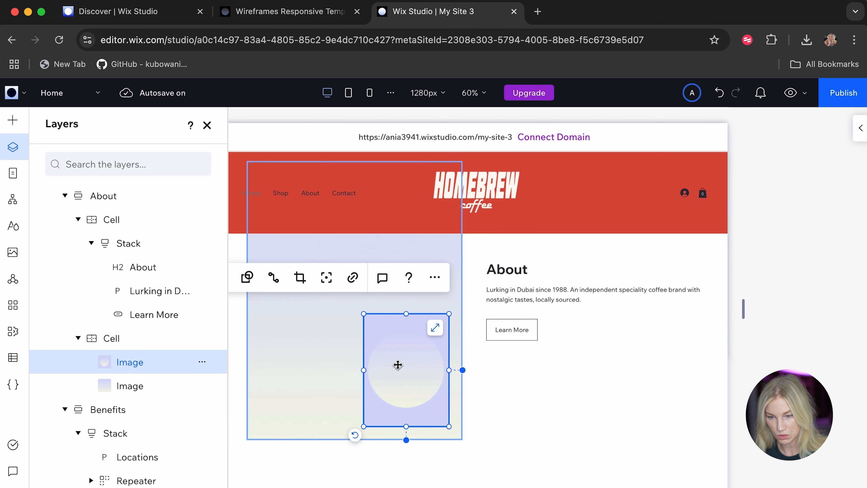
left_click(307, 369)
scroll(307, 369, "up", 2)
left_click(406, 432)
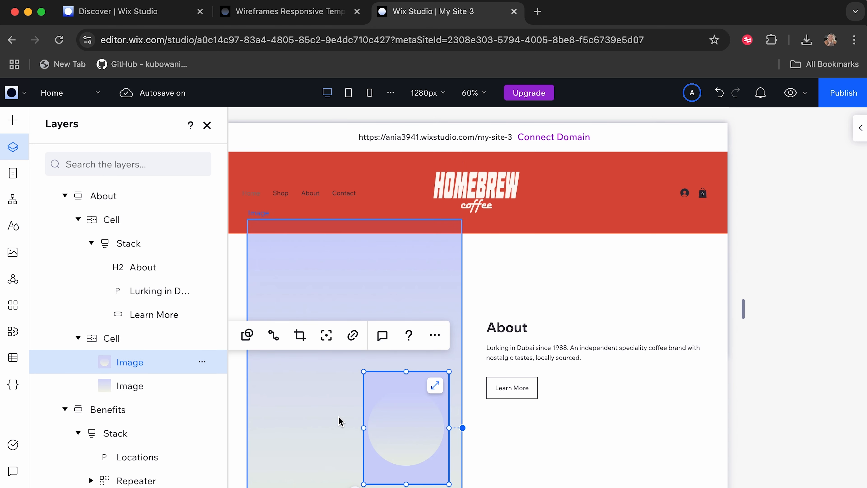
left_click(338, 421)
scroll(339, 420, "down", 2)
scroll(338, 420, "up", 2)
left_click(338, 421)
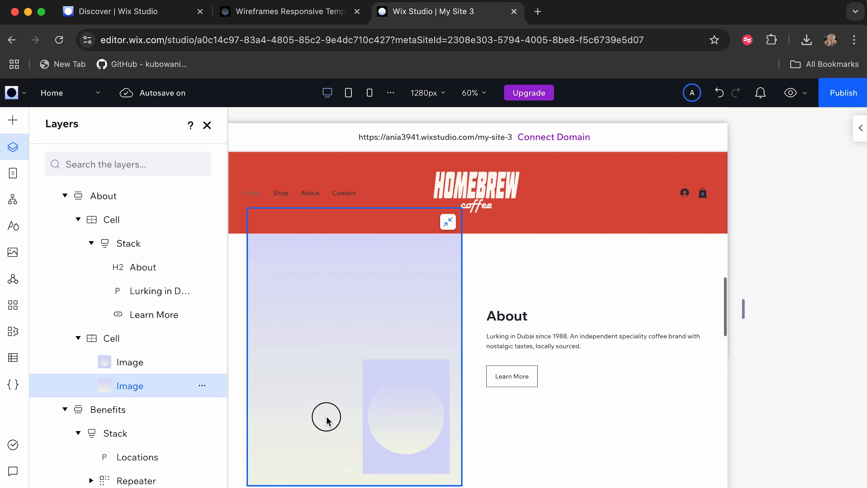
left_click(412, 425)
scroll(413, 425, "down", 4)
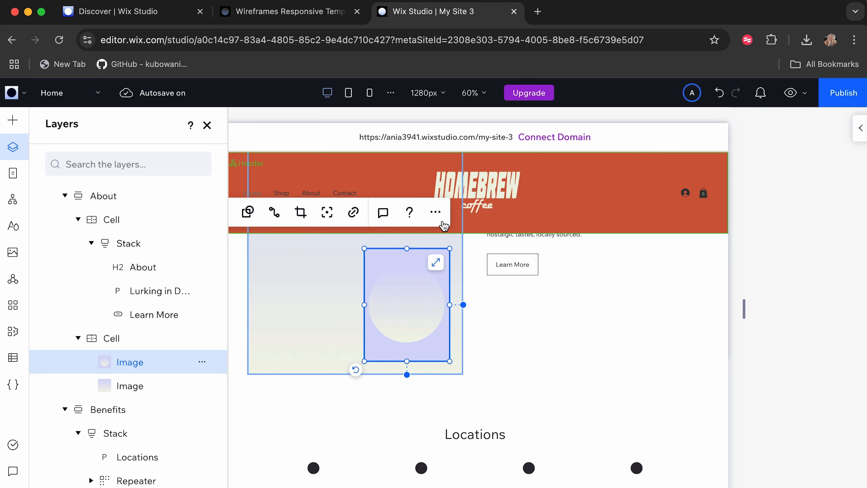
Dismiss the small image's options and unstretch the large gradient image in the About section's cell.
left_click(433, 218)
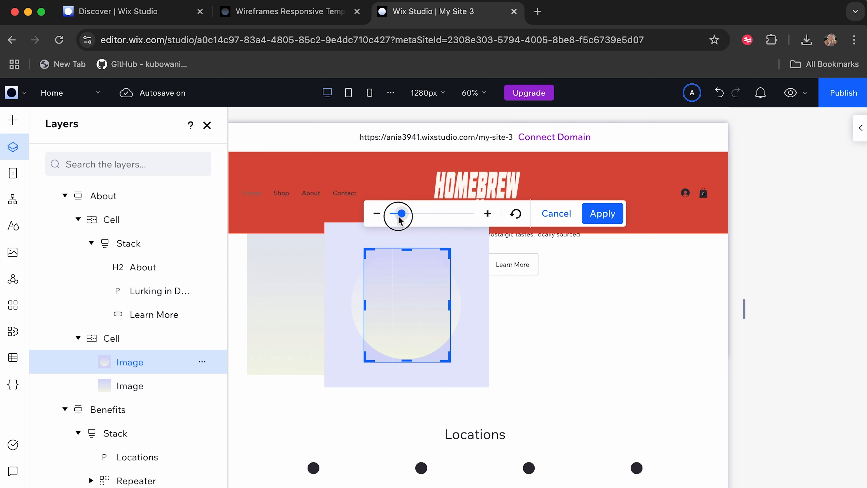
left_click_drag(399, 218, 393, 219)
left_click(296, 361)
scroll(302, 344, "up", 5)
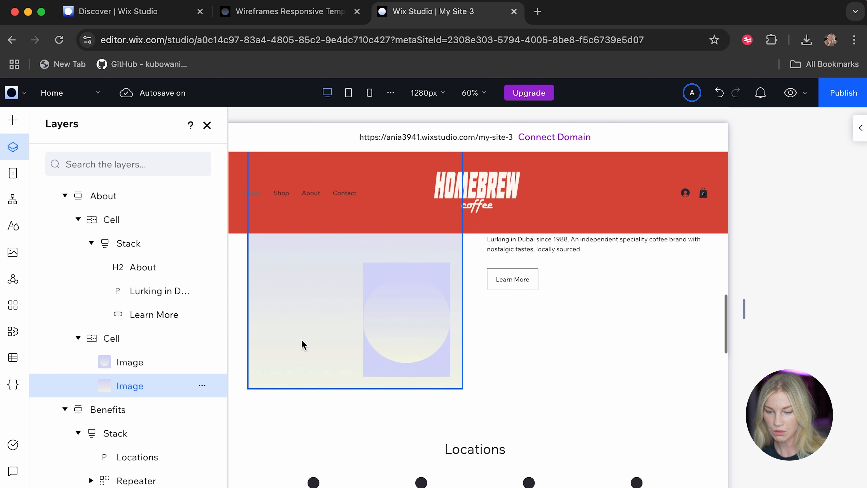
left_click(448, 274)
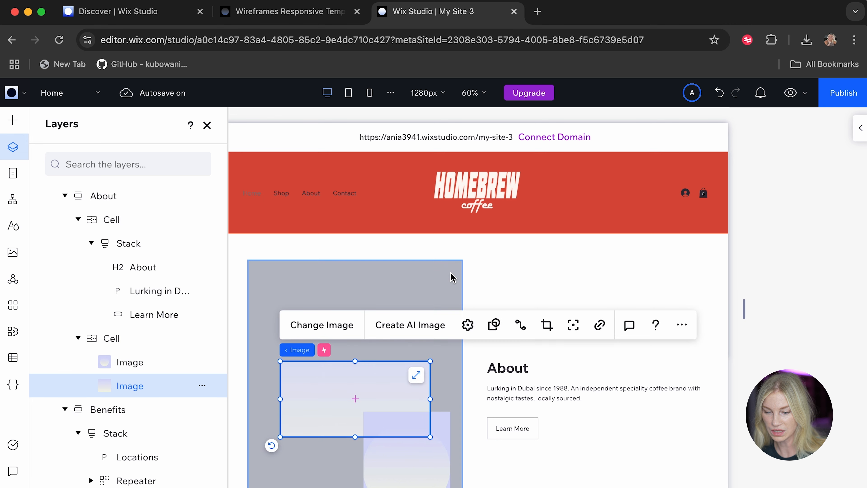
Generate an AI image from the description "A cool cafe" with no style, and discard it.
left_click(406, 326)
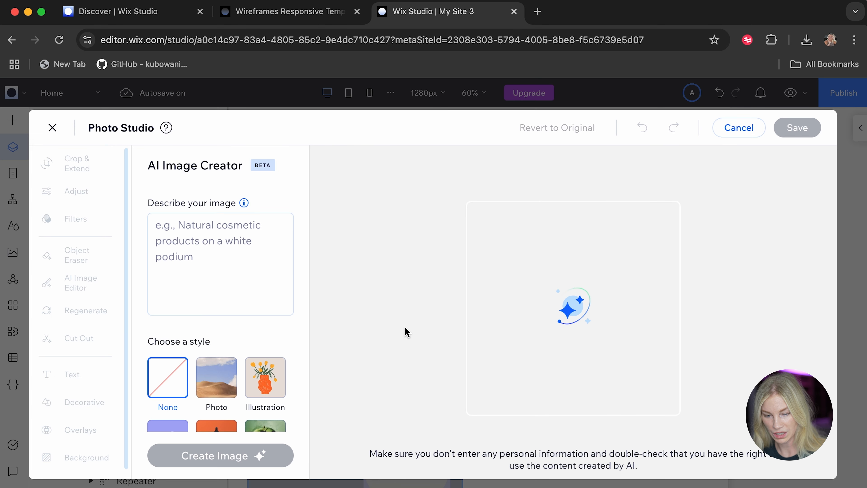
left_click(229, 284)
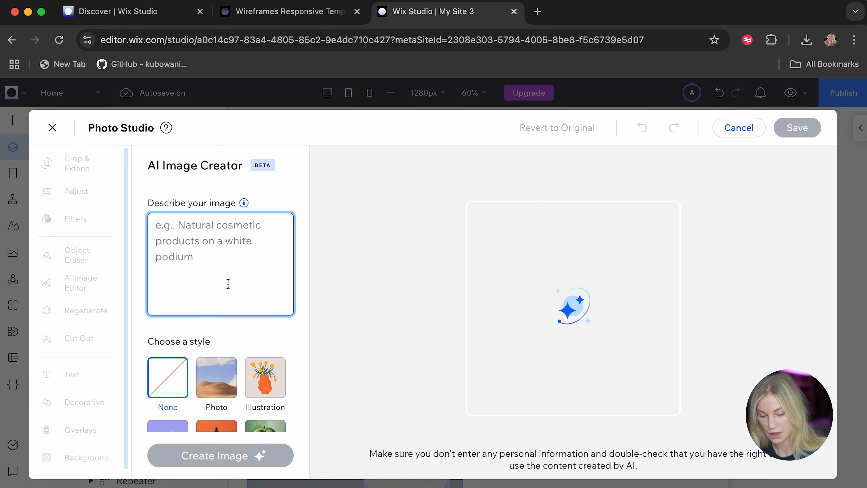
type("A cool cafe")
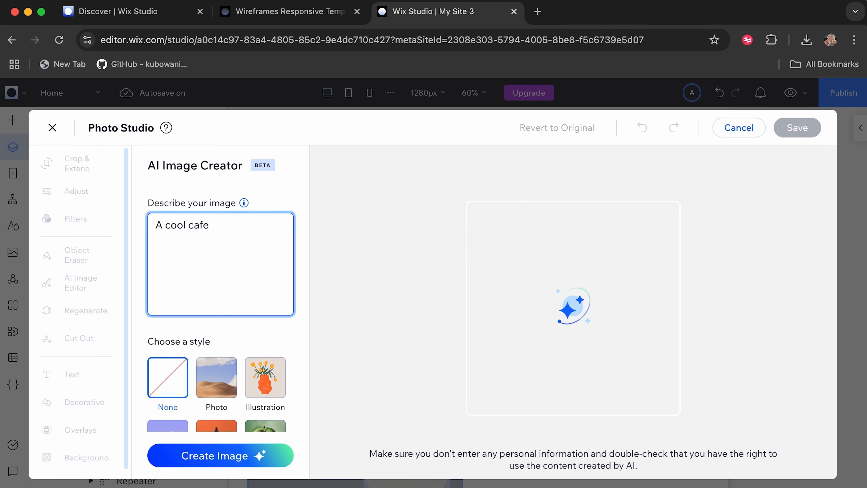
left_click(220, 455)
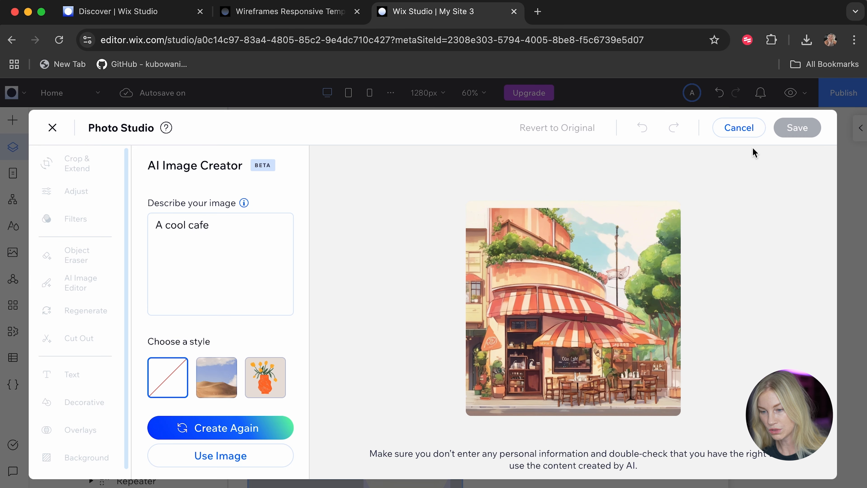
left_click(751, 131)
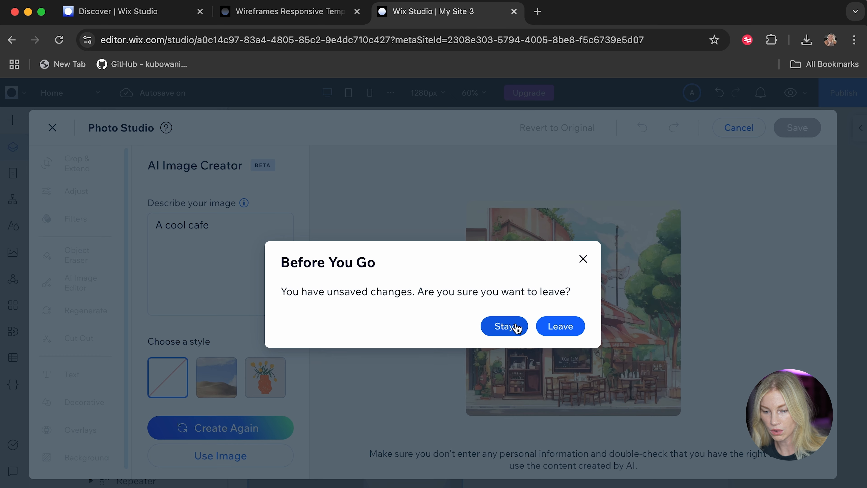
left_click(557, 327)
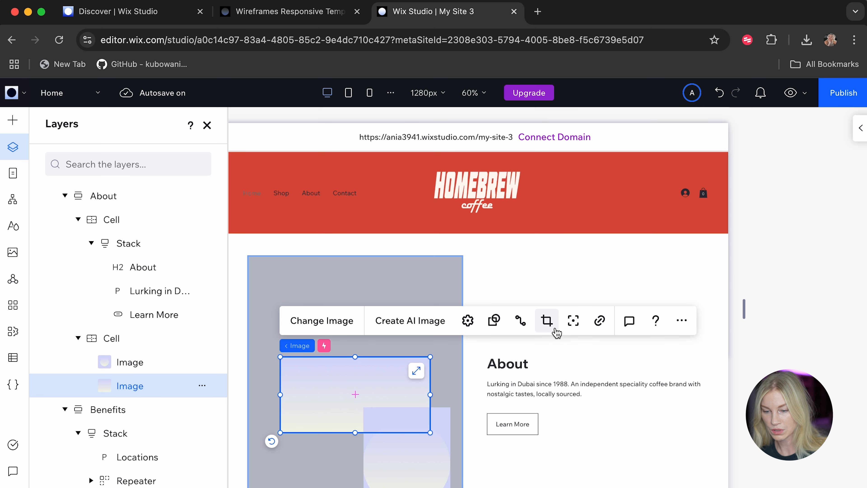
Replace the About section's large gradient image with homebrew-banner.jpg from the site files.
left_click(323, 321)
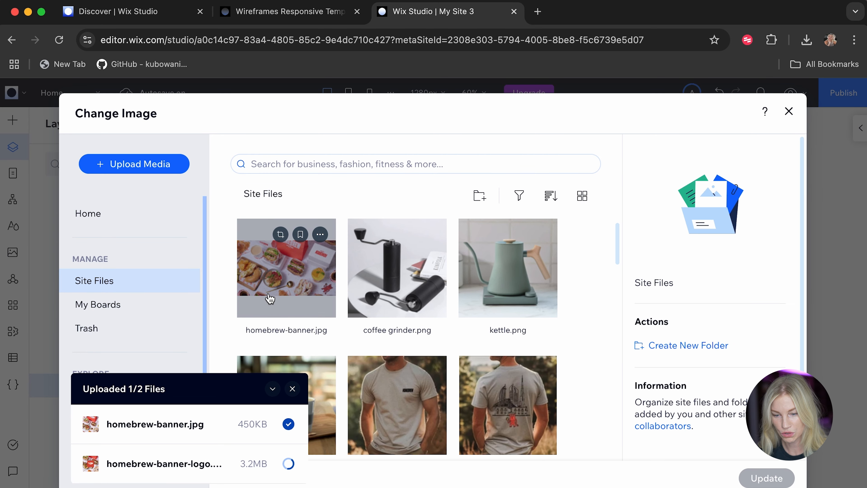
left_click(293, 389)
left_click(396, 294)
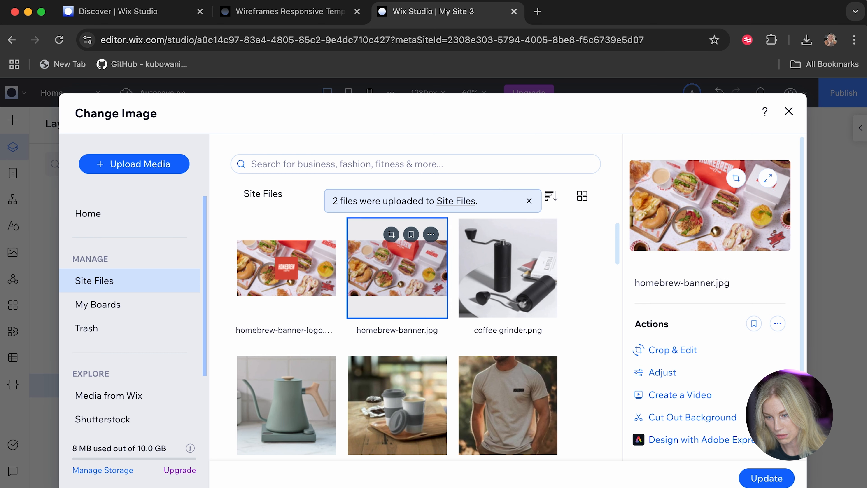
left_click(753, 478)
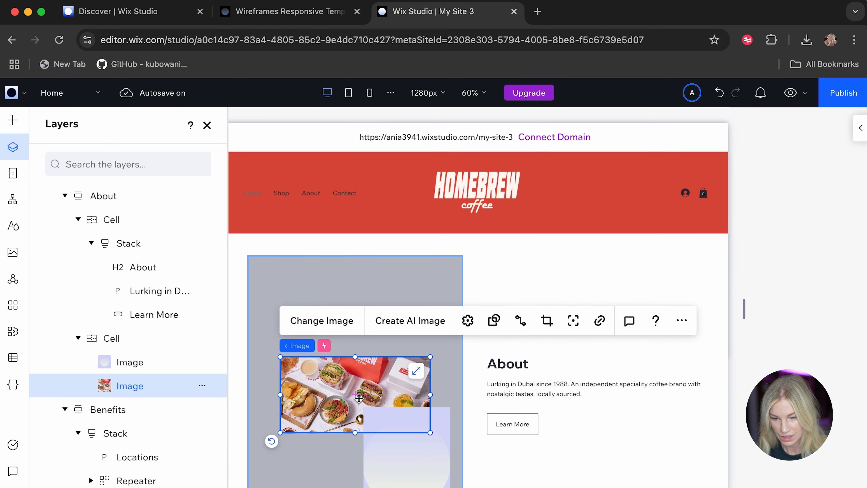
left_click(590, 459)
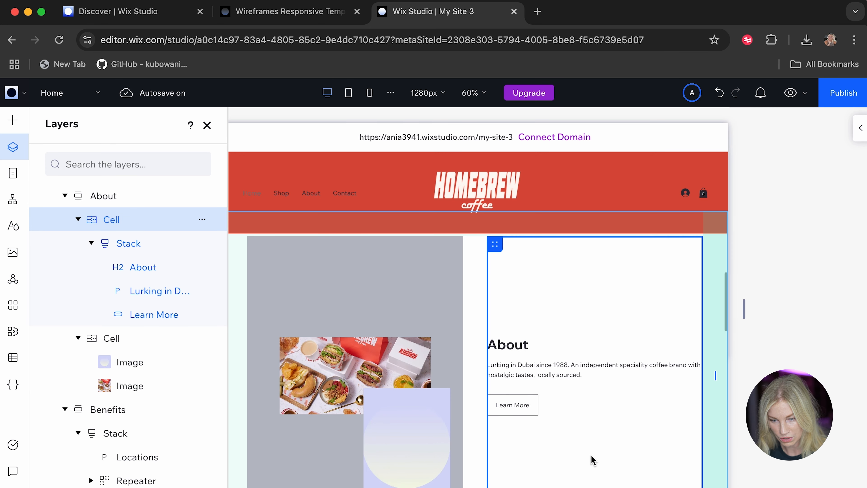
Enlarge the banner image and narrow its width to roughly match the About section's image cell.
left_click(353, 393)
scroll(437, 399, "down", 1)
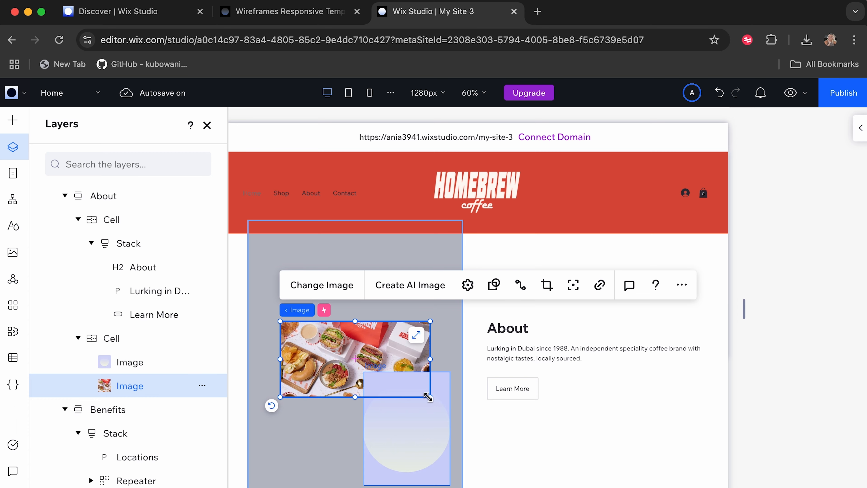
left_click_drag(428, 397, 575, 471)
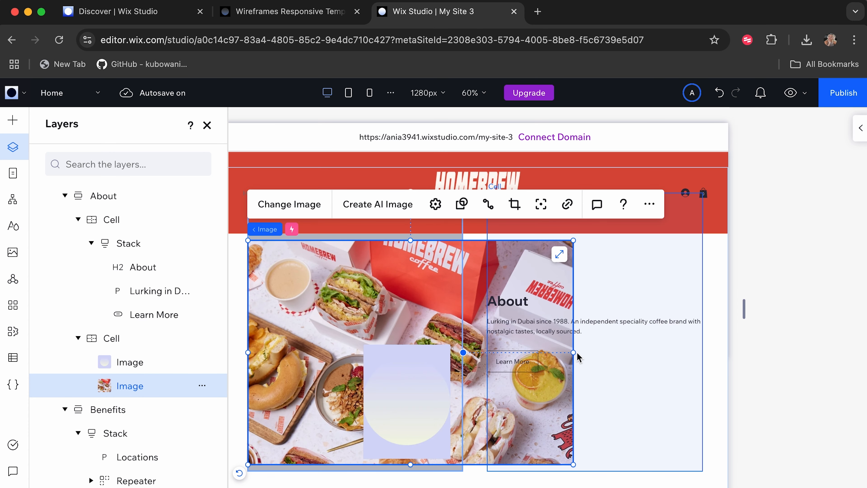
left_click_drag(573, 352, 467, 354)
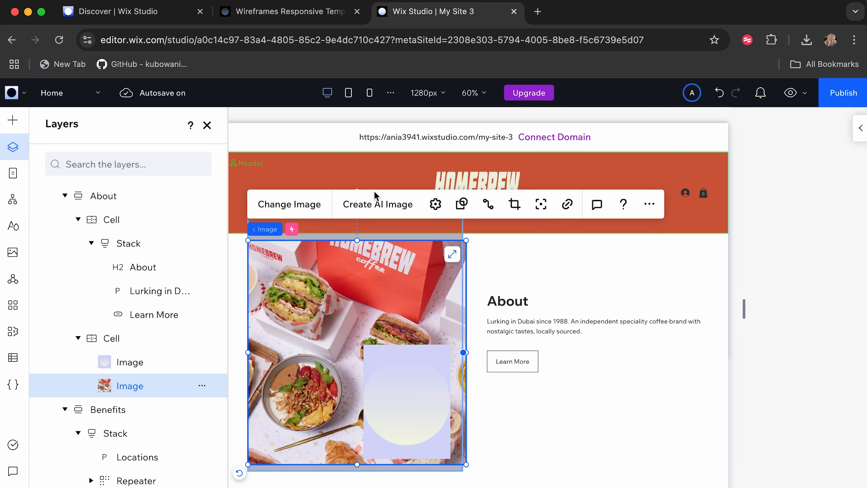
Delete the small gradient image that overlaps the banner in the About section.
left_click(374, 186)
scroll(323, 337, "down", 2)
scroll(323, 336, "down", 4)
scroll(81, 422, "down", 8)
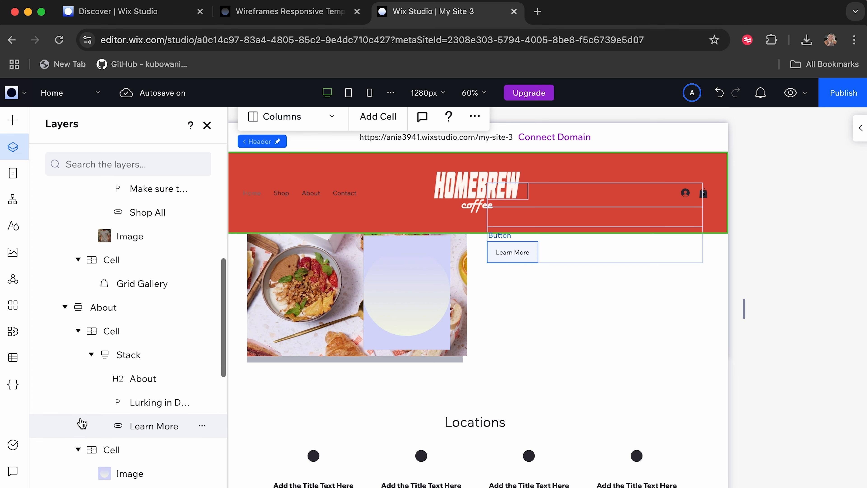
scroll(82, 422, "down", 2)
left_click(121, 324)
key("Delete")
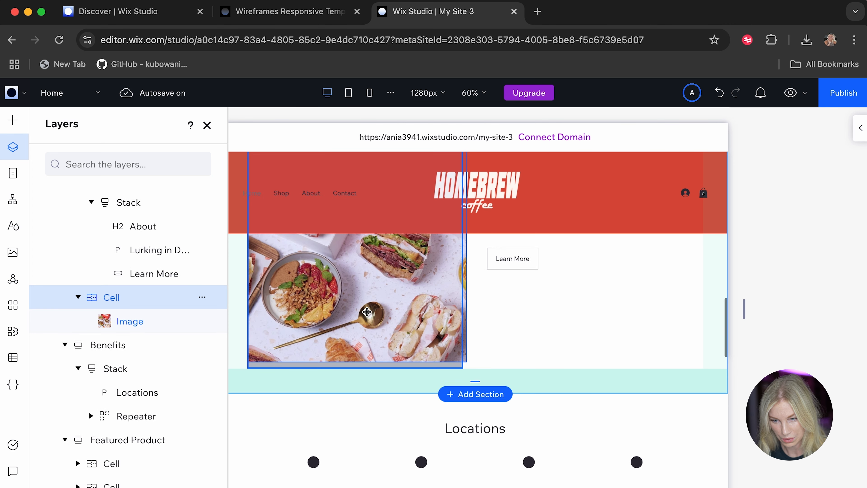
Adjust the banner image's position and edges until it fills the About section's image cell, about 540 px wide.
left_click_drag(367, 314, 363, 313)
scroll(362, 320, "up", 3)
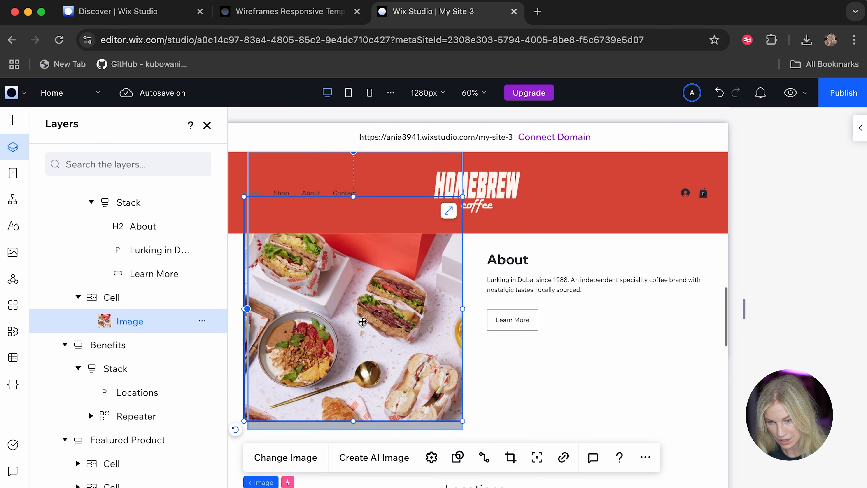
left_click_drag(304, 276, 314, 277)
key("super+z")
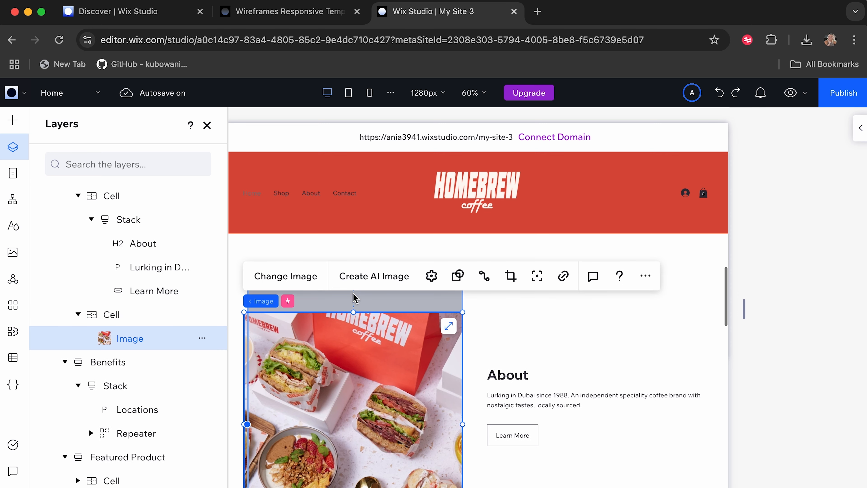
left_click_drag(353, 310, 352, 264)
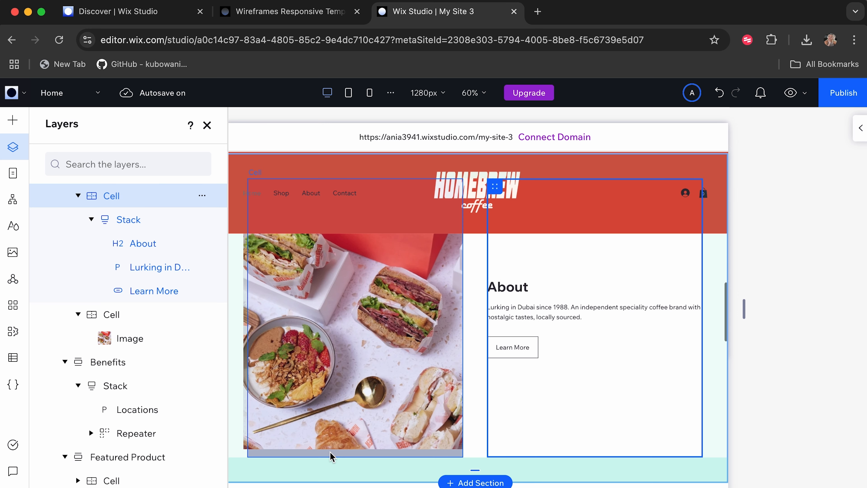
left_click(324, 428)
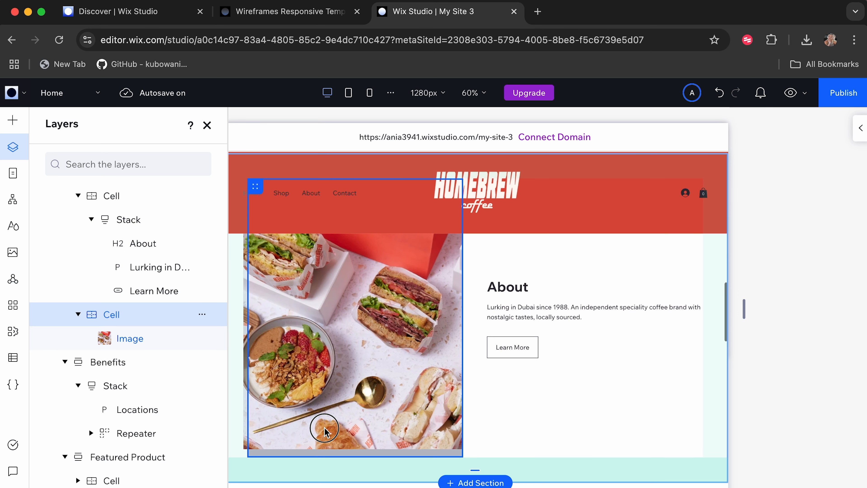
left_click(348, 435)
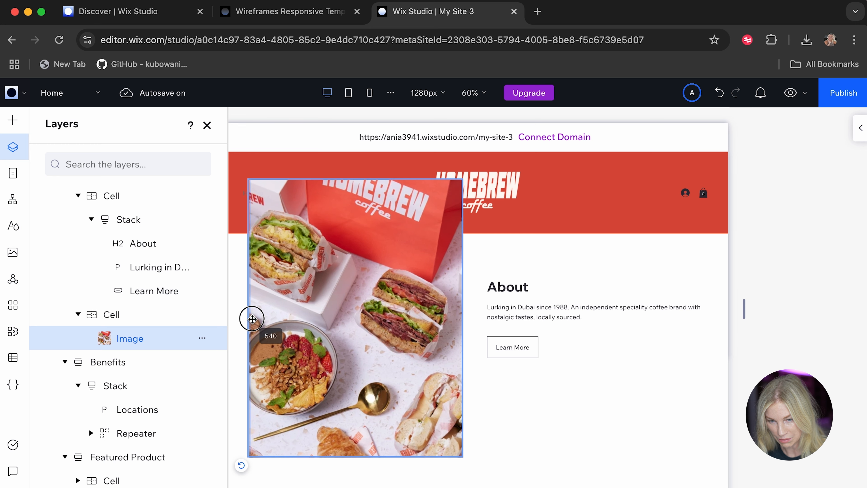
left_click(563, 423)
scroll(564, 423, "up", 4)
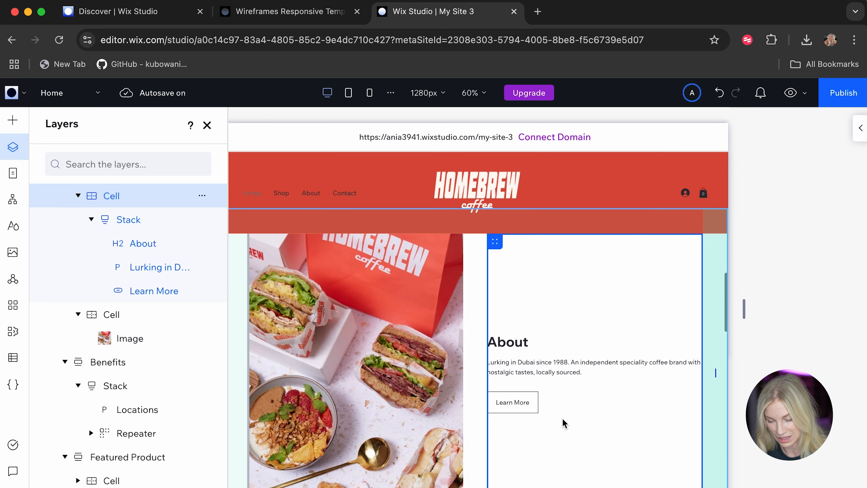
Change the title of the first item in the Locations section to "Azizi Riviera".
scroll(565, 423, "down", 4)
scroll(563, 423, "down", 5)
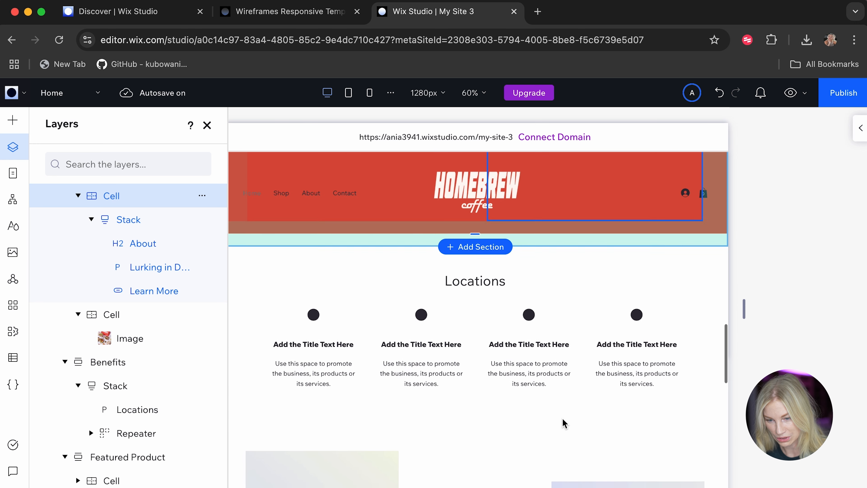
left_click(323, 319)
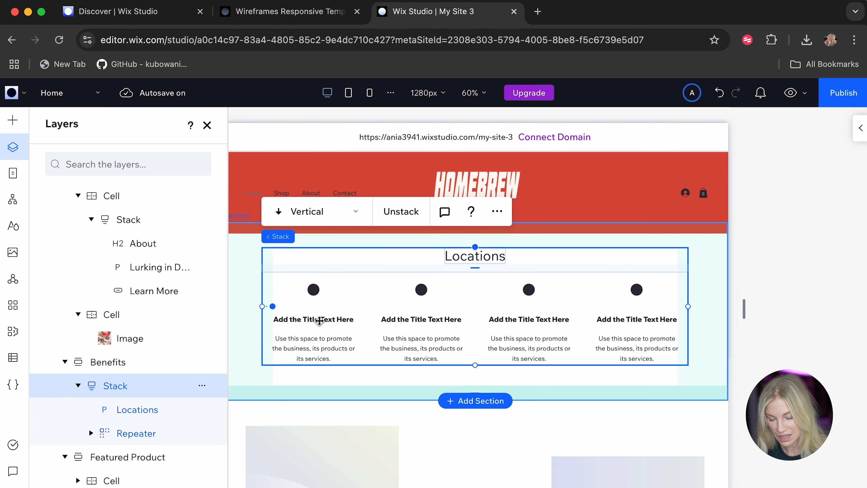
left_click(311, 324)
left_click(312, 323)
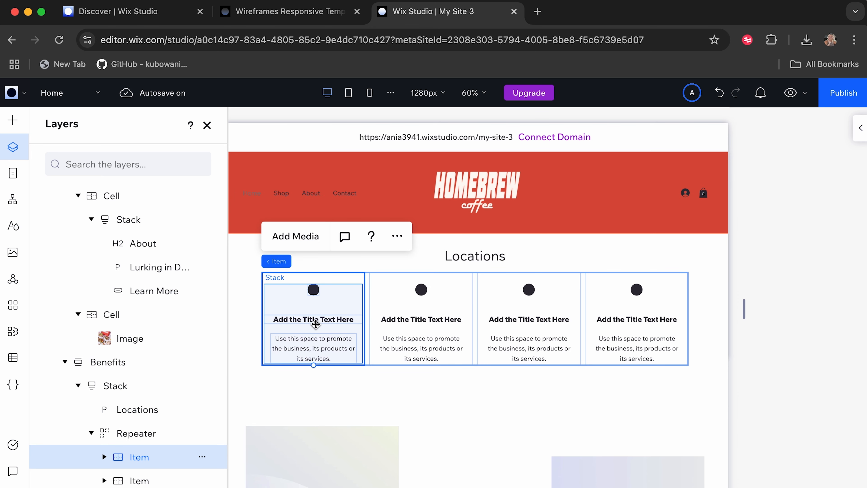
left_click(316, 324)
left_click(315, 322)
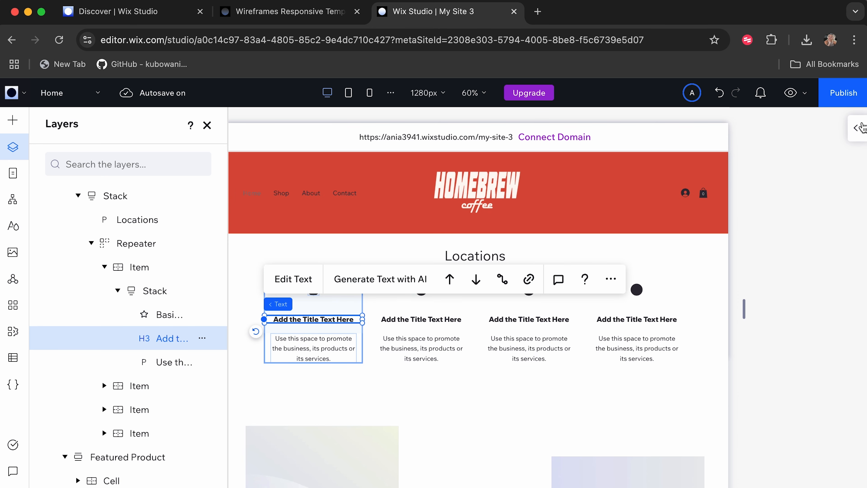
left_click(860, 127)
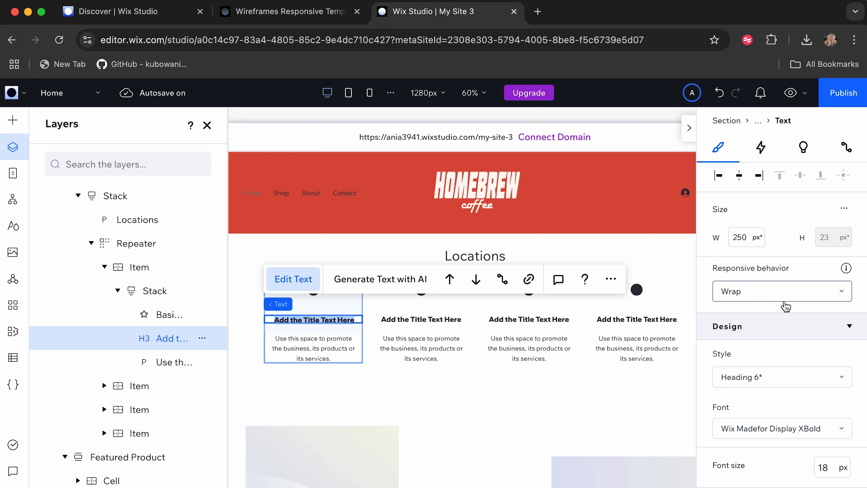
type("A")
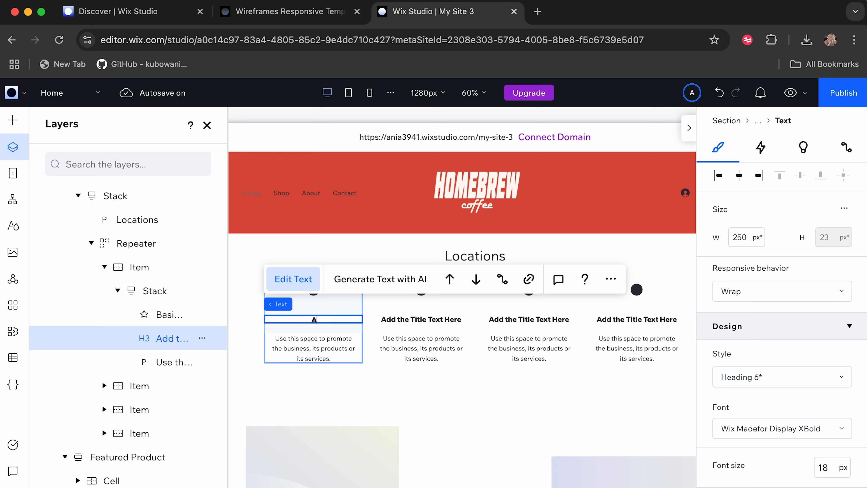
type("zizi Riviera")
Replace the placeholder description under Azizi Riviera with the shop's name and address.
double_click(316, 348)
type("Homeb")
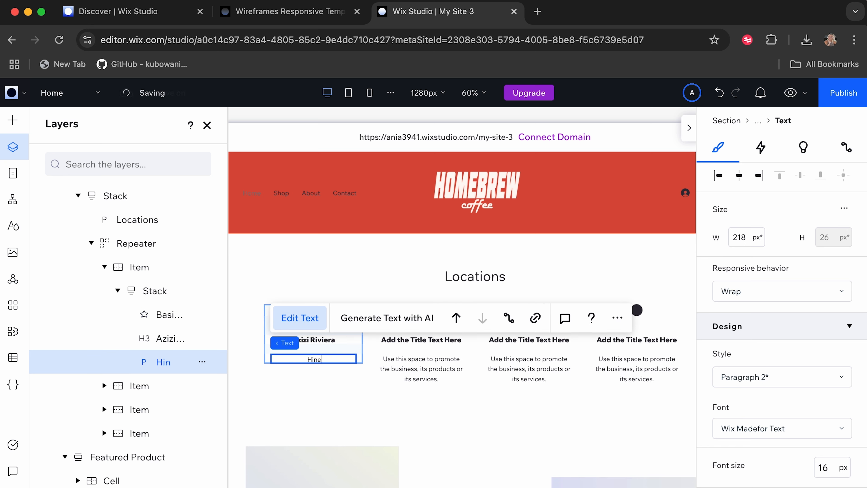
type("rew Coffee, Aziz")
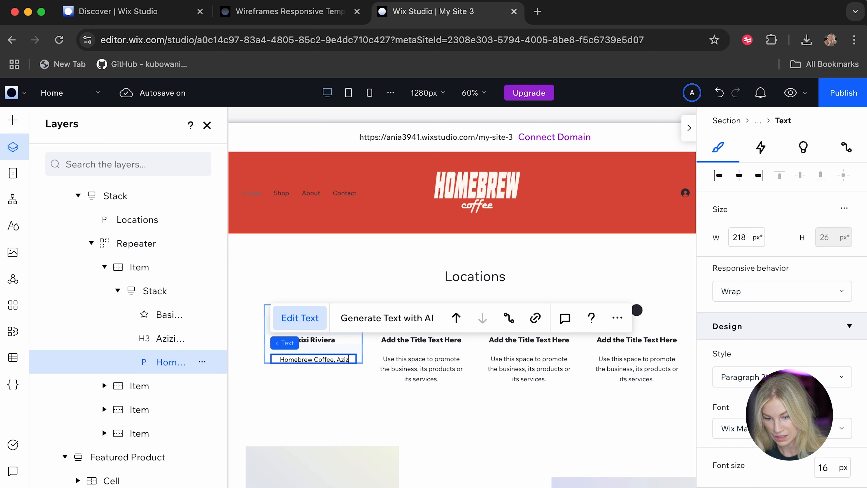
type("i Riviera 24, Shop 3")
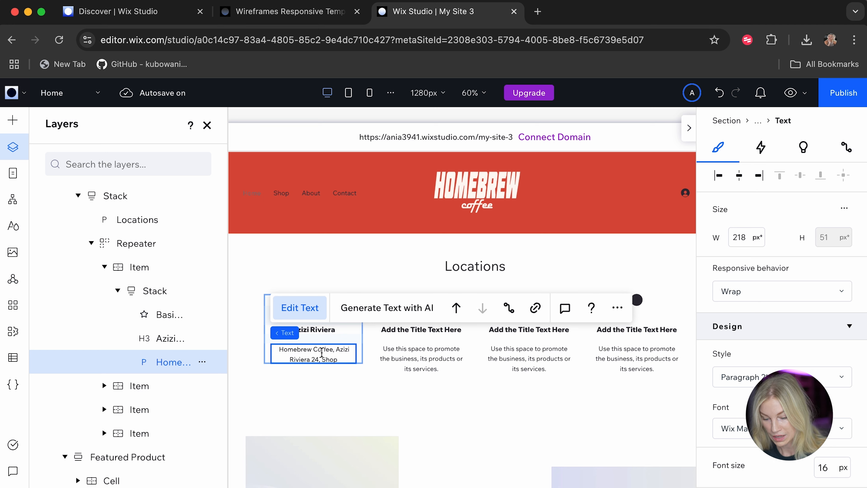
Title the second location "Liwan" and replace its placeholder description with the shop's name and address.
double_click(428, 330)
type("Liwan")
double_click(418, 358)
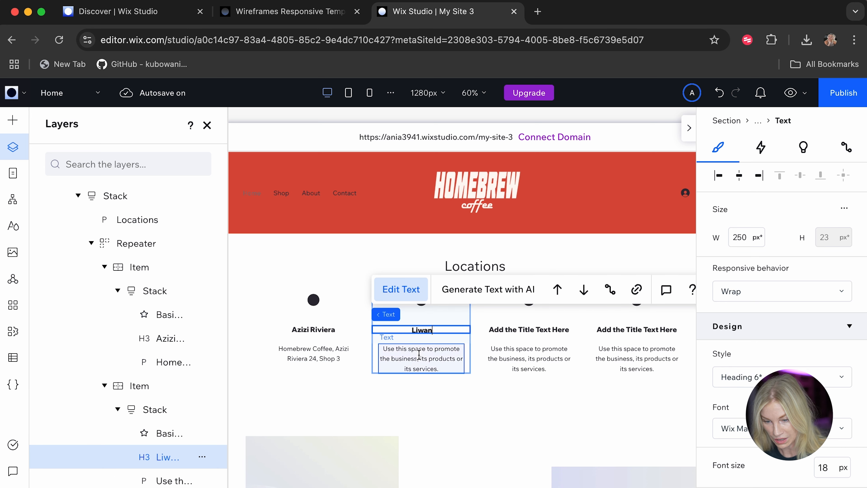
type("Homebr")
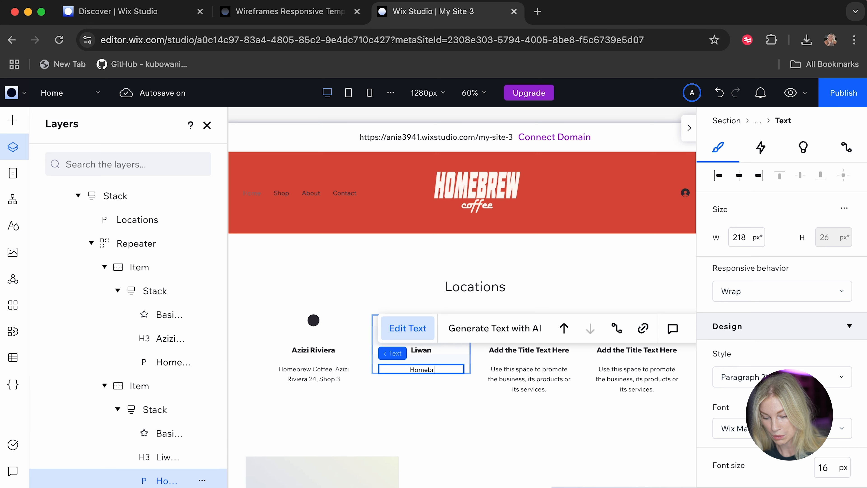
type("ew Coffee, Aa")
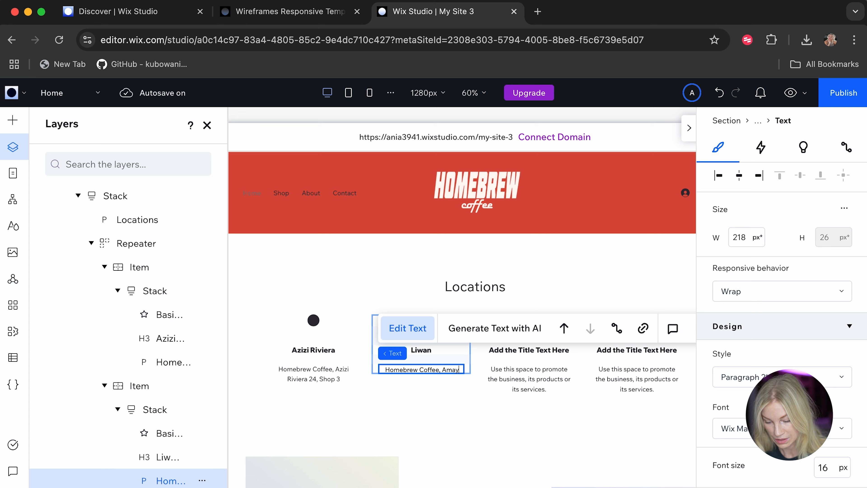
type("aya mall")
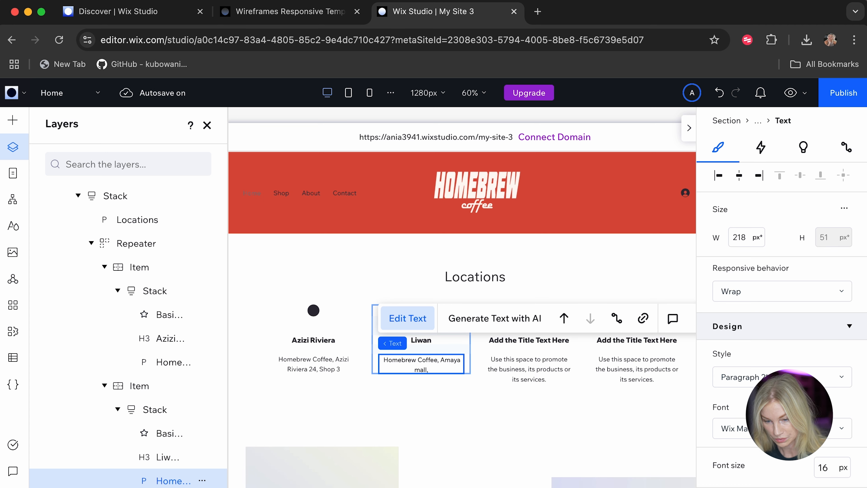
type(", Shop 8")
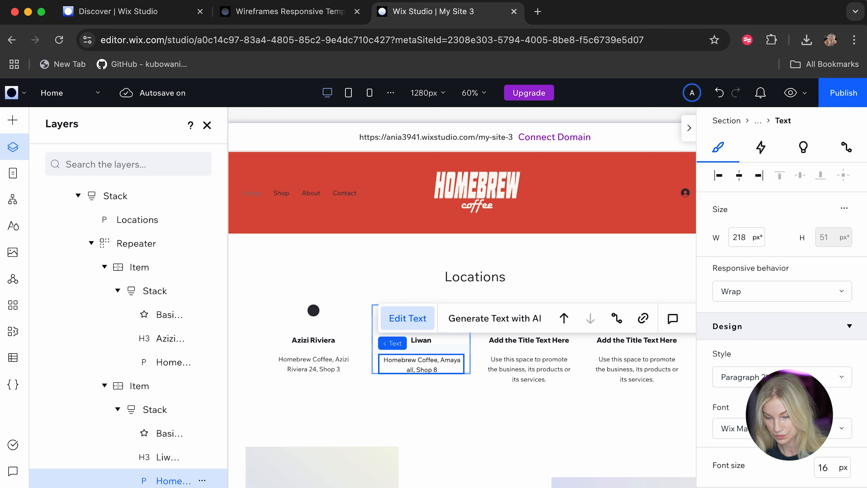
Title the third location "DIFC" and replace its placeholder description with the shop's name and address.
left_click(536, 341)
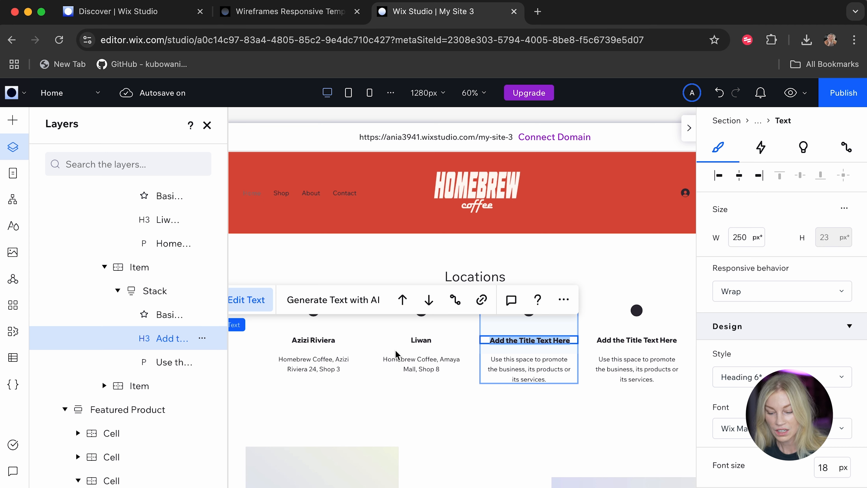
type("DIFC")
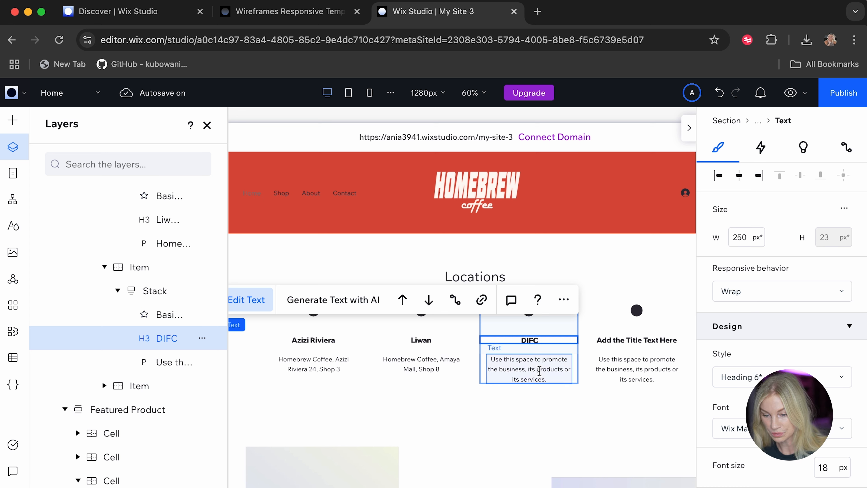
double_click(539, 370)
type("Hoe")
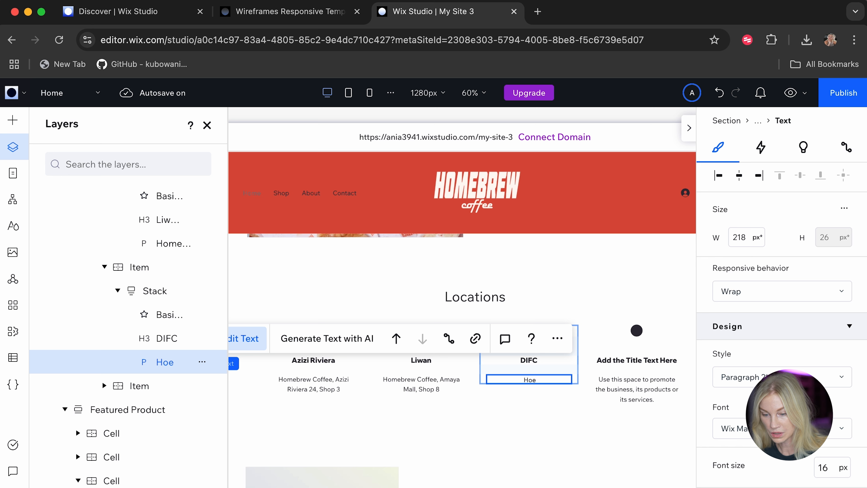
key("BackSpace")
key("BackSpace")
type("omebre")
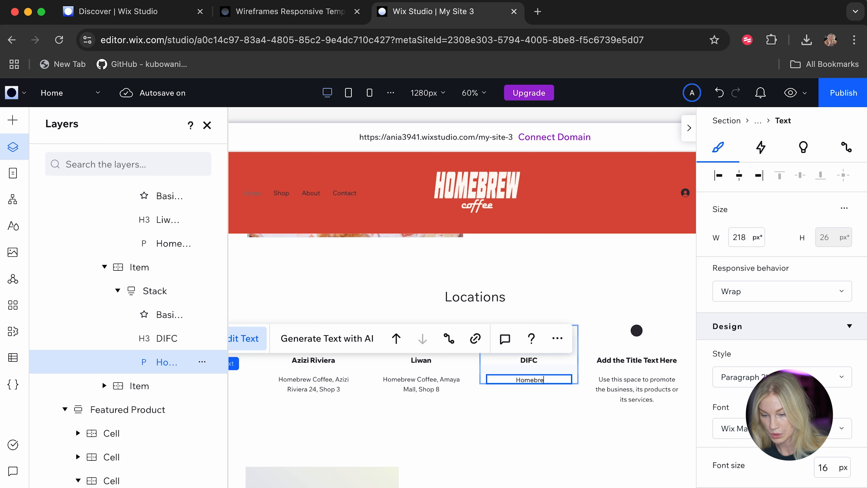
type("w Coffee,")
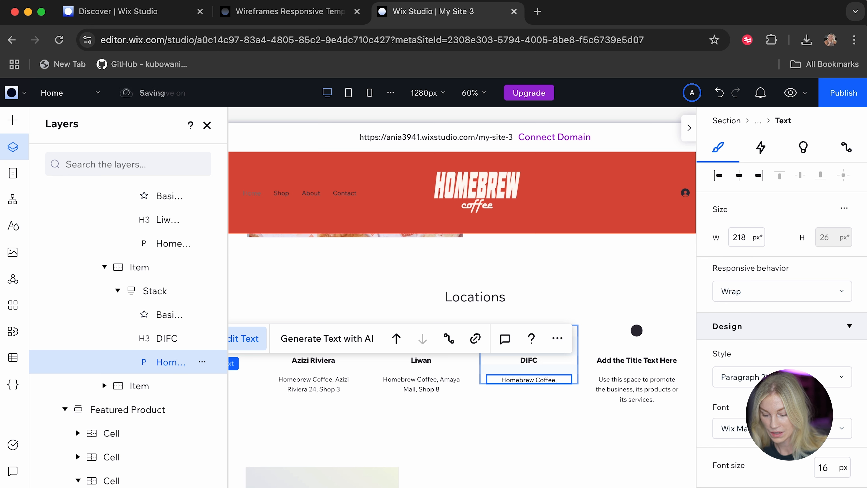
type(" DIFC, Shop 10")
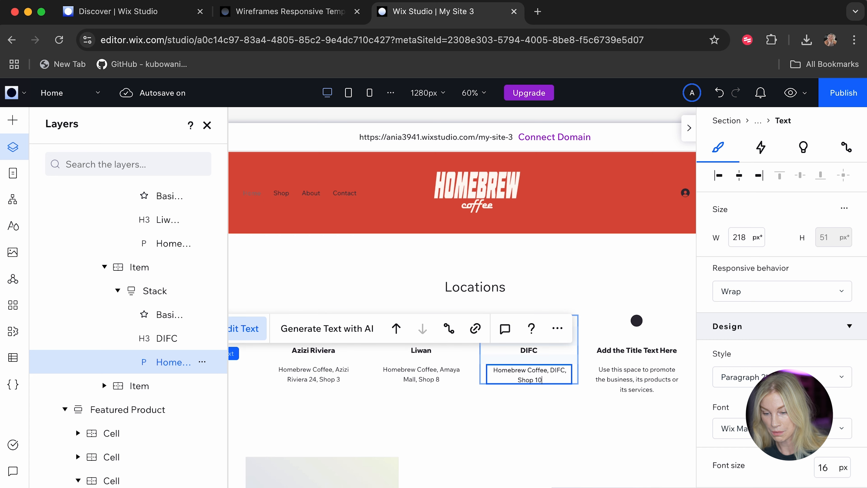
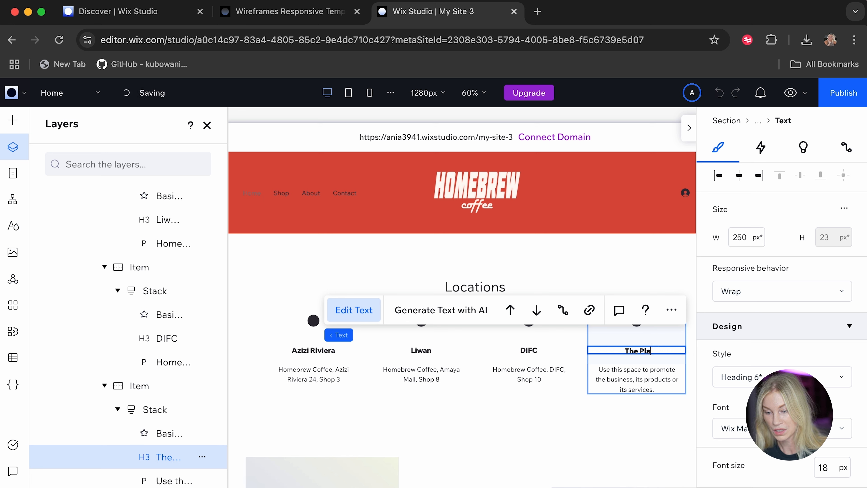
Replace the placeholder description under The Palm in the Locations section with the shop's address.
double_click(645, 375)
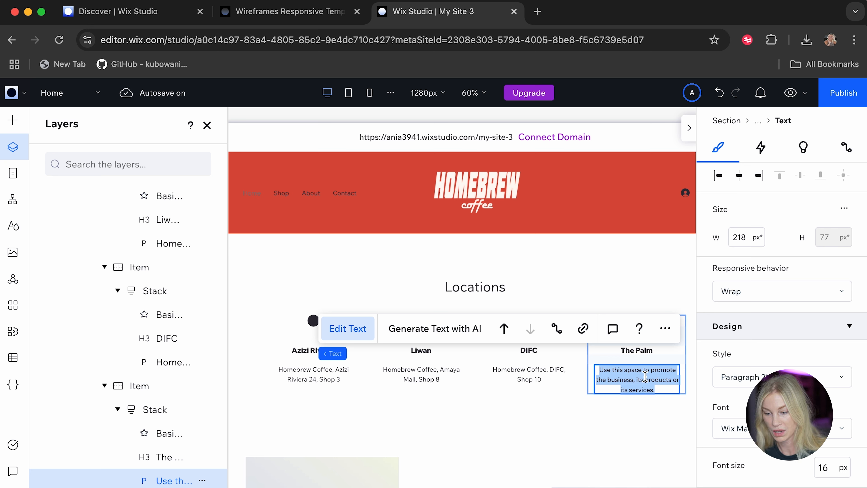
type("Nakheel Mall, Shop 20,")
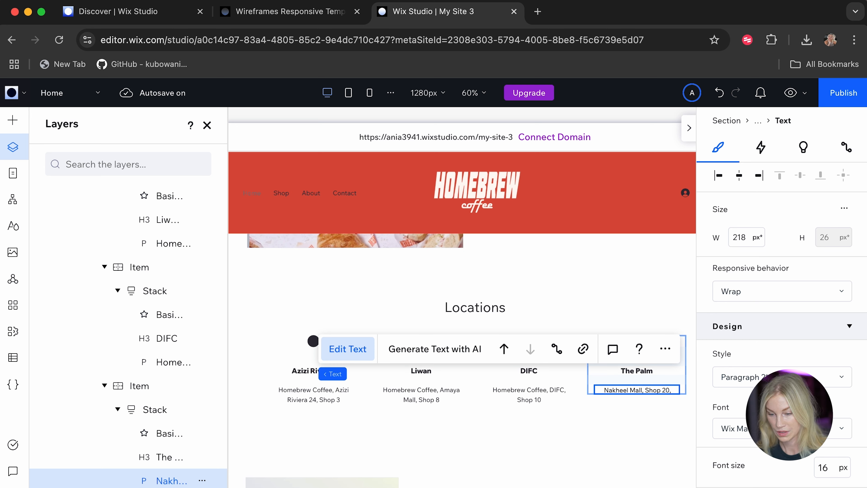
key("Return")
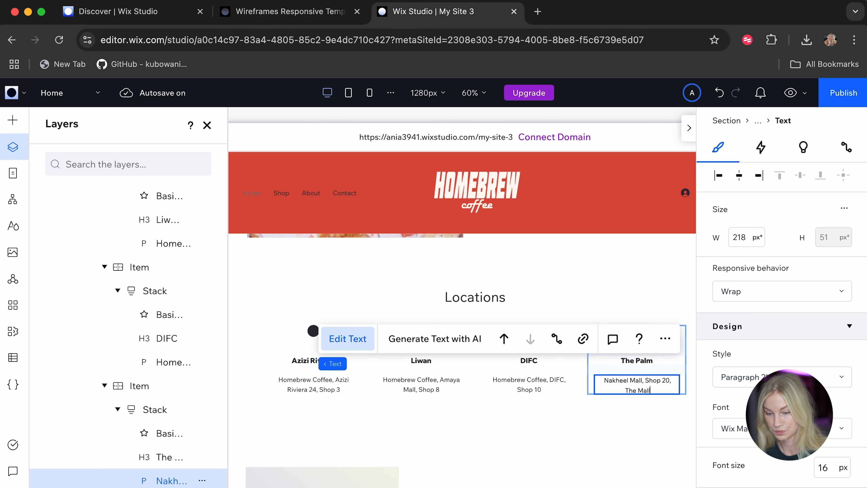
left_click(524, 450)
Add the Fried Egg Croissant photo from the site files to the upper-left cell of the Featured Menu Items section.
scroll(525, 453, "down", 5)
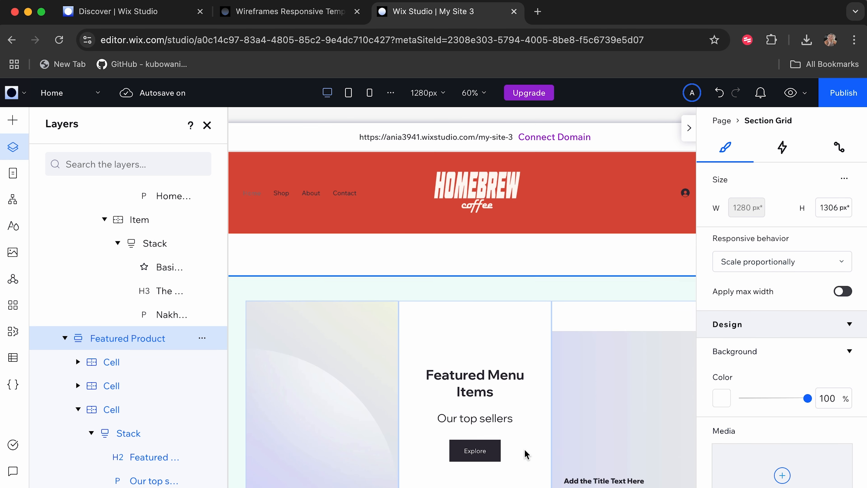
scroll(479, 358, "down", 3)
left_click(330, 300)
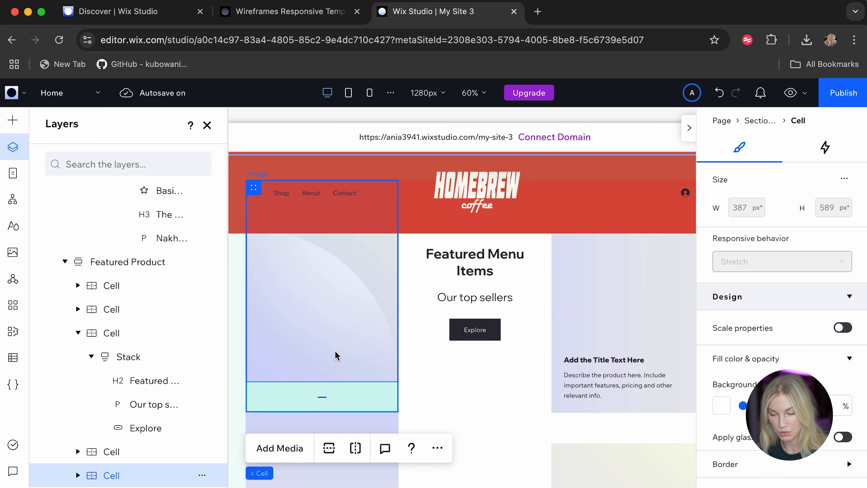
scroll(336, 356, "down", 3)
scroll(307, 393, "up", 2)
left_click(285, 421)
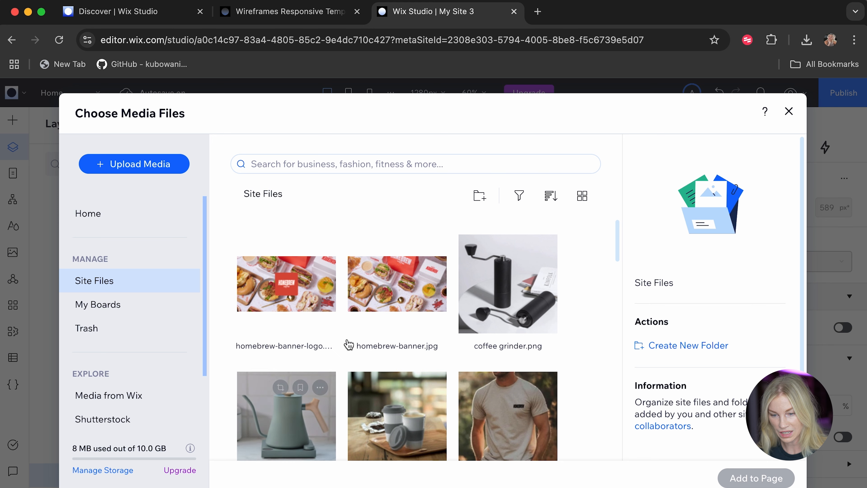
scroll(377, 300, "down", 5)
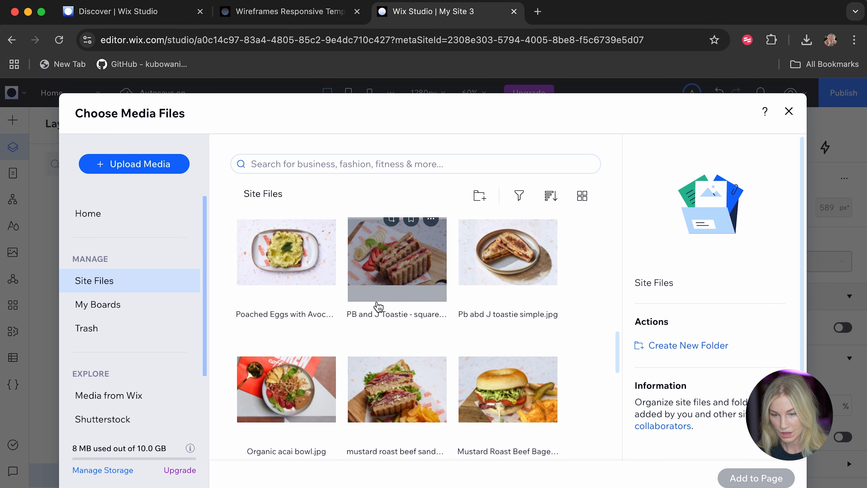
scroll(378, 306, "down", 3)
scroll(378, 304, "down", 5)
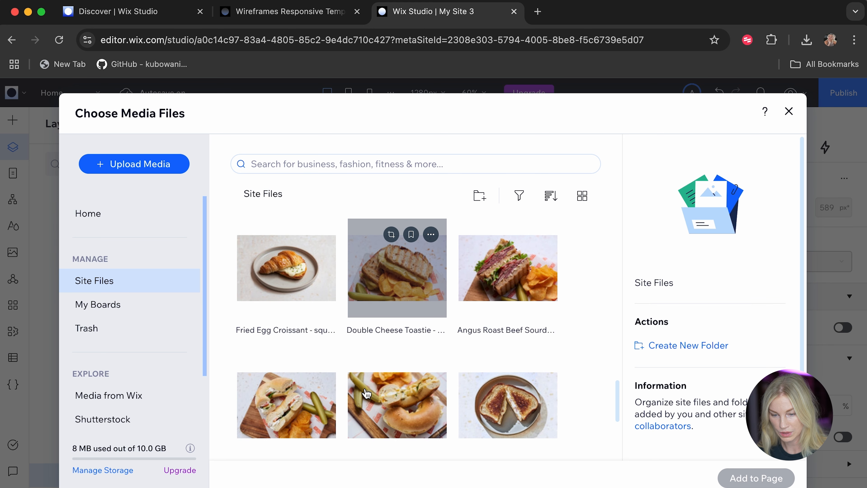
scroll(365, 394, "down", 2)
scroll(364, 393, "up", 5)
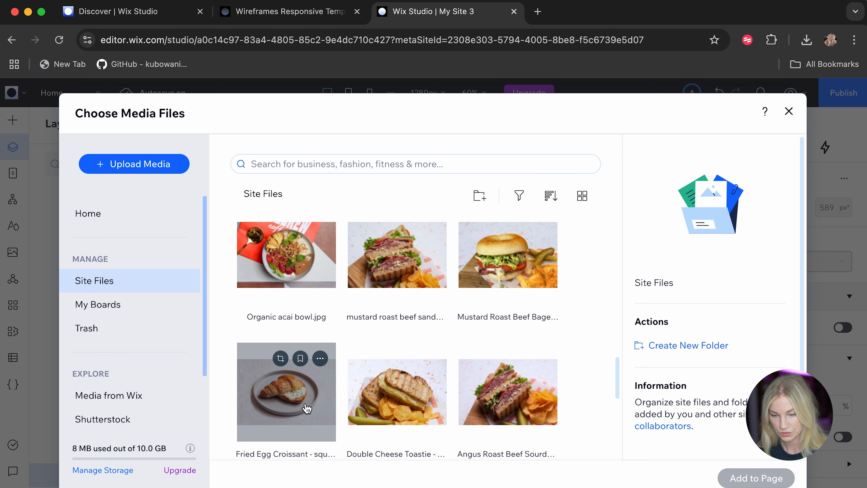
left_click(307, 408)
left_click(756, 478)
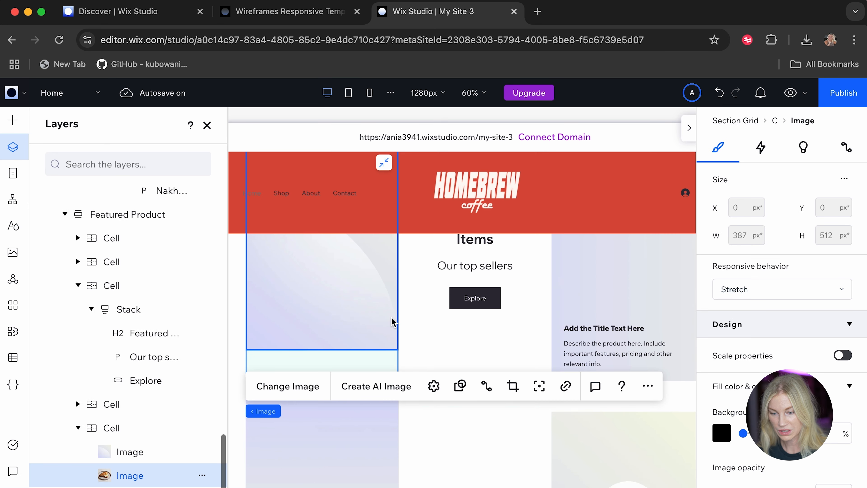
Replace the upper-left gradient placeholder image beside Featured Menu Items with Acai bowl - square.jpg.
scroll(393, 322, "up", 3)
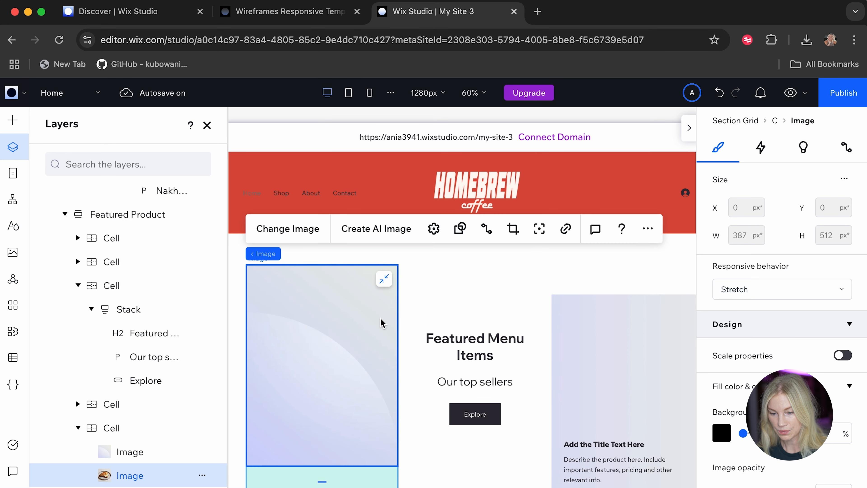
scroll(379, 361, "down", 4)
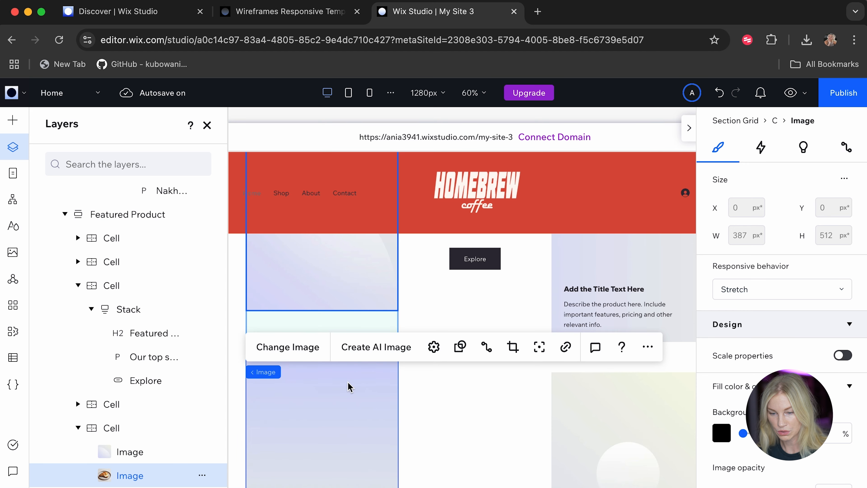
scroll(351, 385, "up", 3)
double_click(362, 309)
scroll(509, 382, "down", 5)
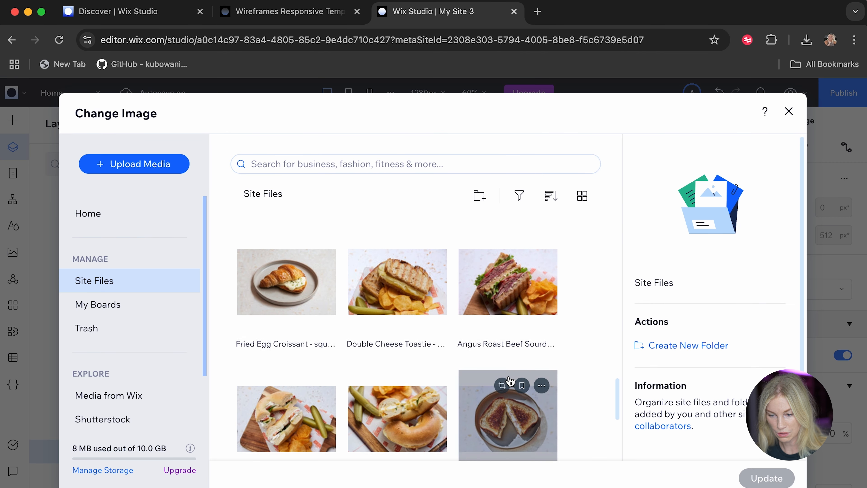
left_click(287, 361)
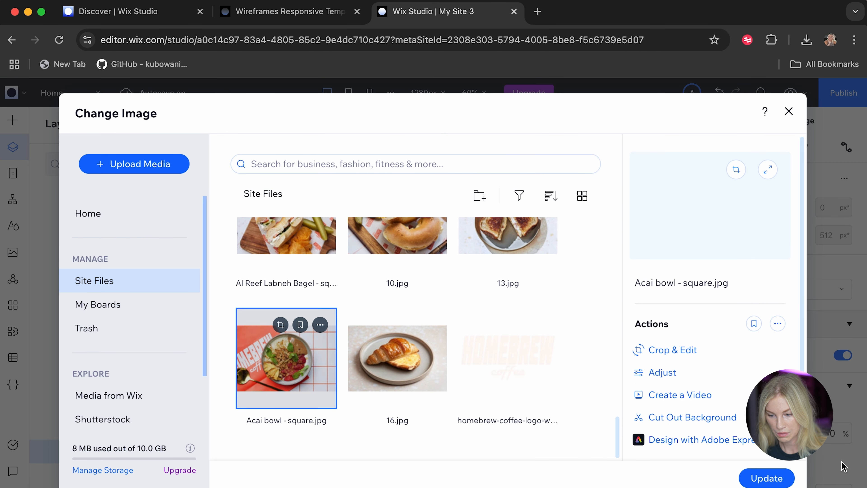
left_click(773, 479)
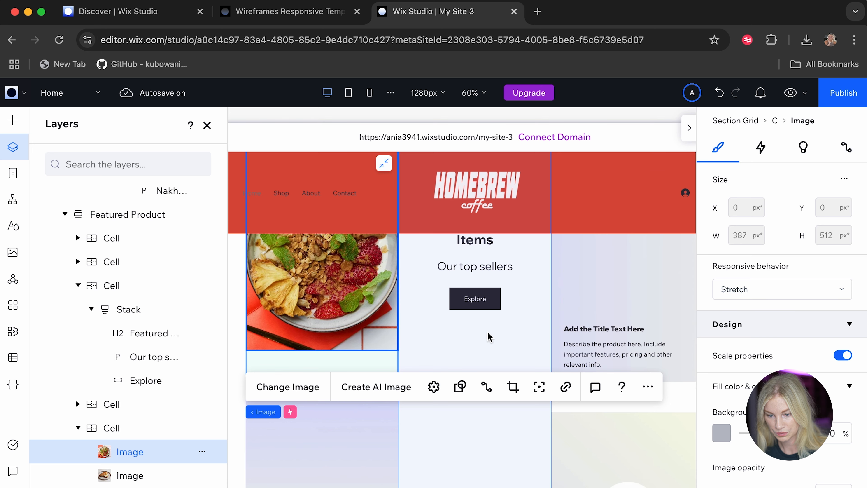
Shift the acai bowl photo to the right within its frame so the red Homebrew packaging and spoon show beside the bowl.
scroll(488, 337, "up", 4)
double_click(344, 379)
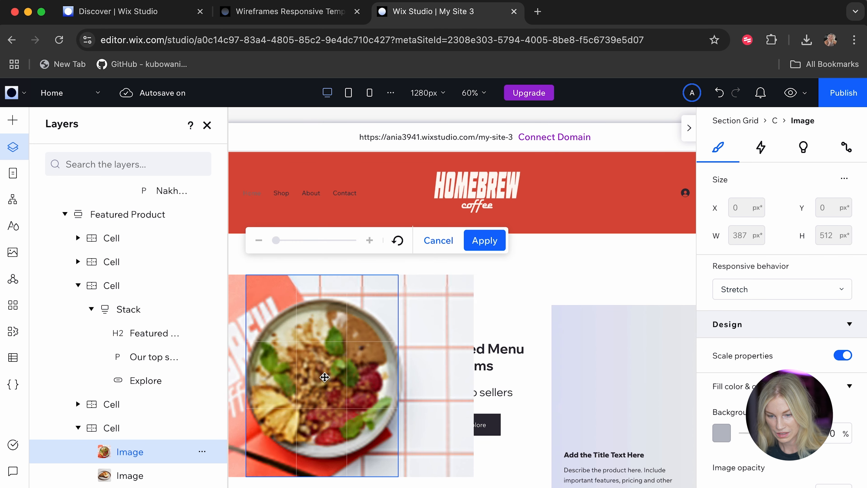
left_click_drag(345, 379, 393, 378)
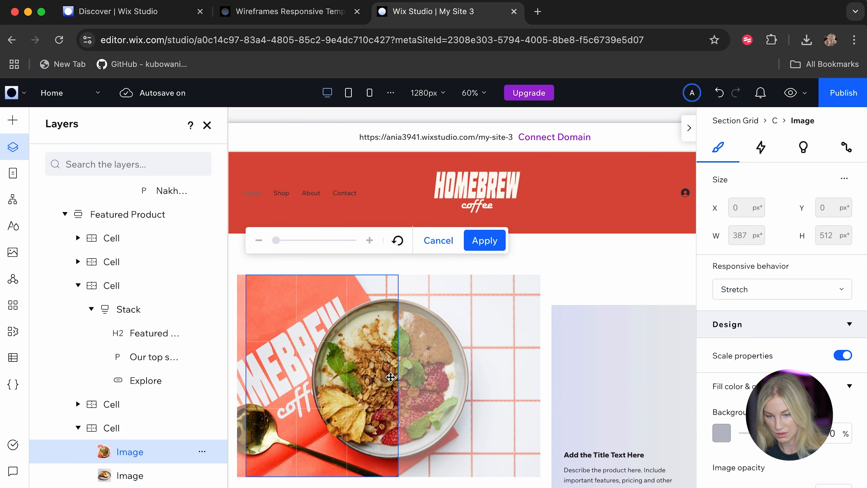
left_click(610, 265)
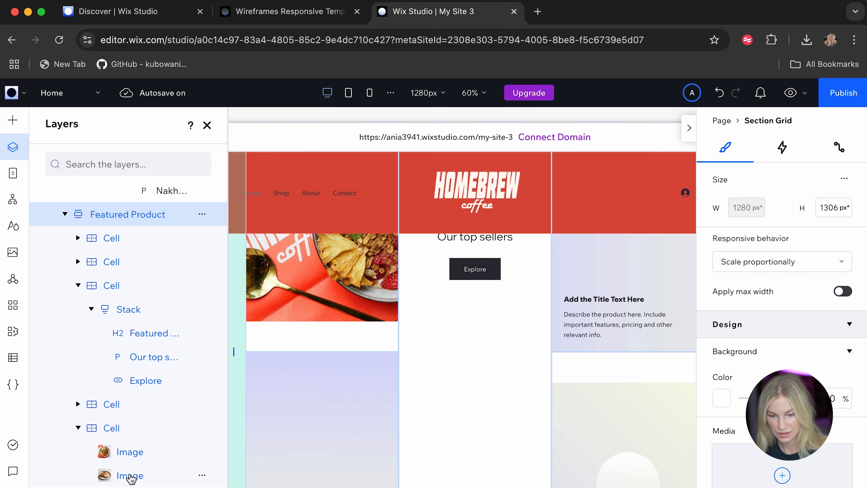
Delete the extra croissant image layer from the cell that holds the acai bowl photo.
left_click(132, 475)
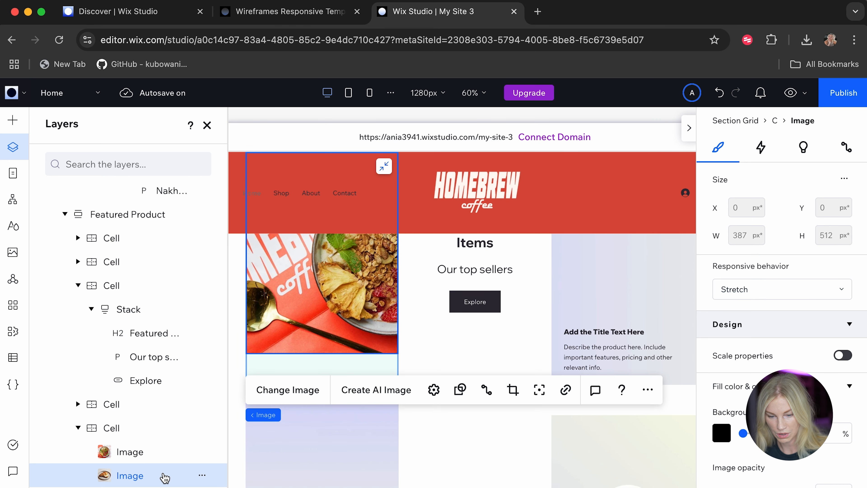
left_click(203, 476)
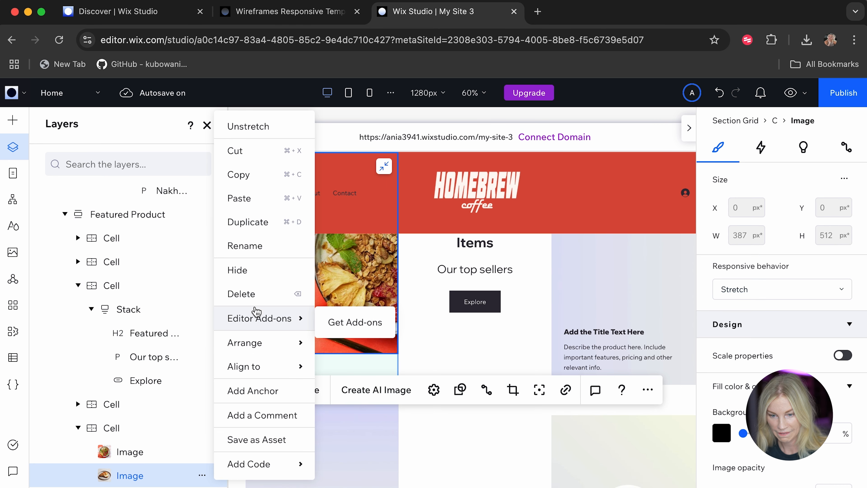
left_click(255, 298)
Replace the placeholder image in the upper-right featured item cell with 16.jpg.
left_click(305, 460)
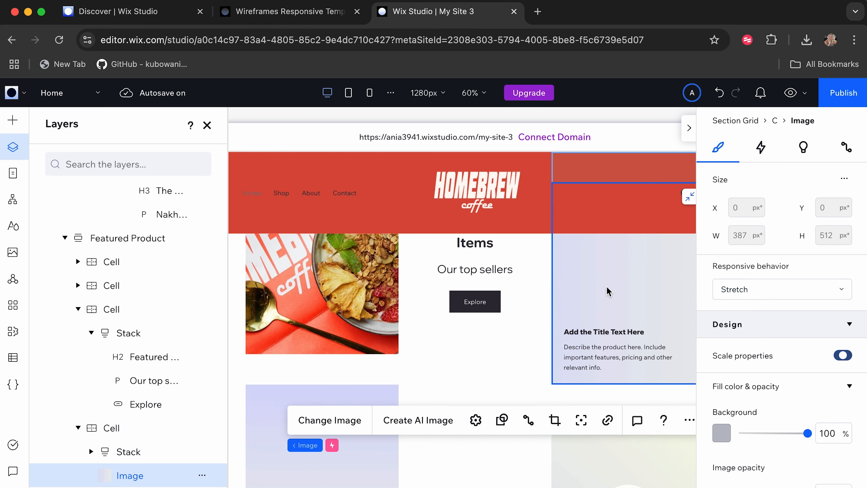
left_click(329, 420)
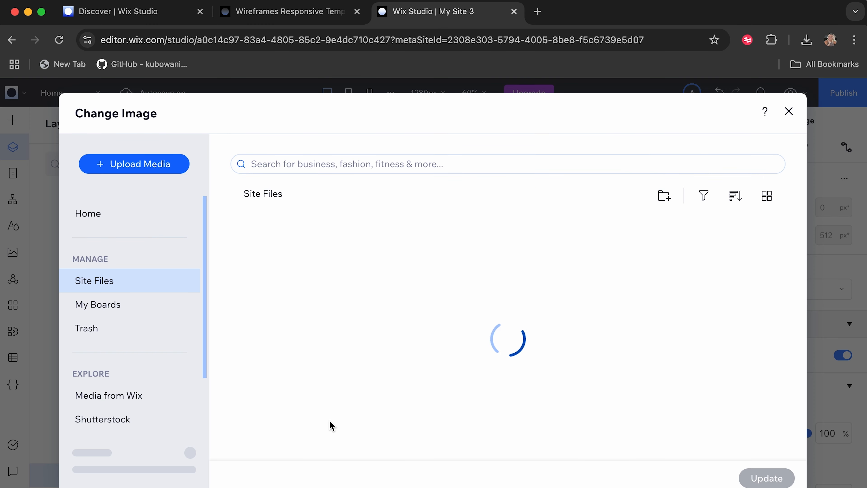
scroll(400, 350, "down", 10)
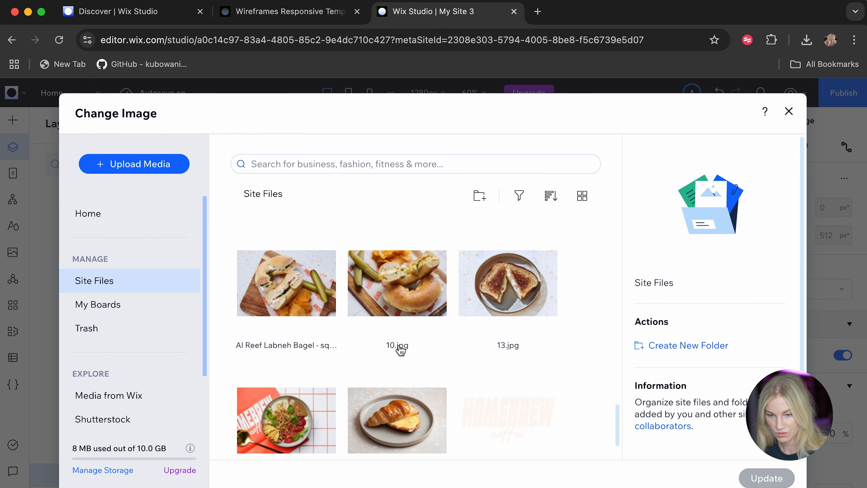
left_click(398, 421)
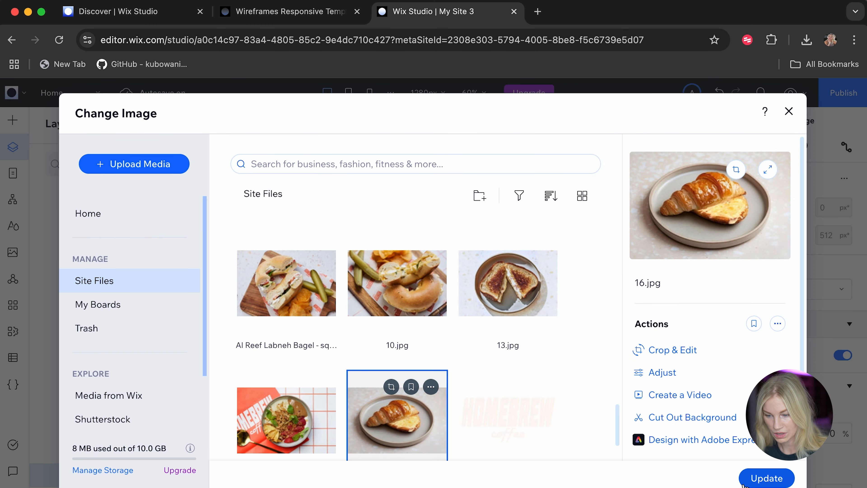
left_click(768, 477)
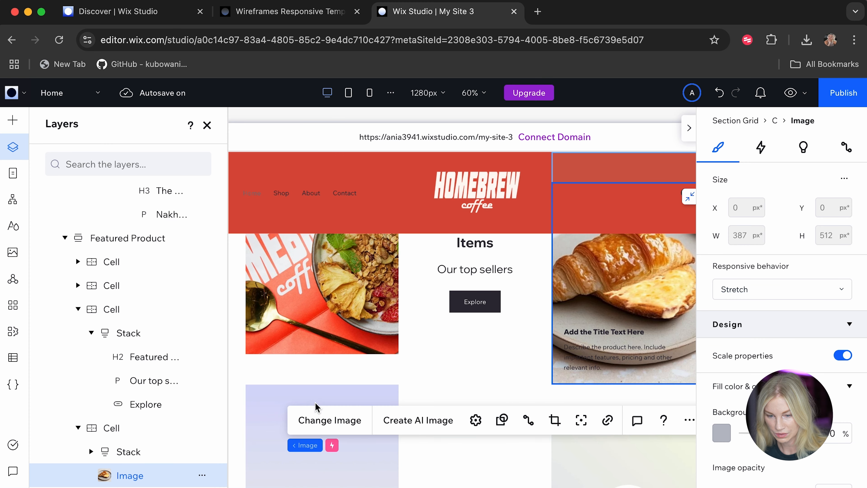
Replace the placeholder image in the lower-left featured item cell with 13.jpg.
left_click(273, 412)
scroll(273, 411, "down", 5)
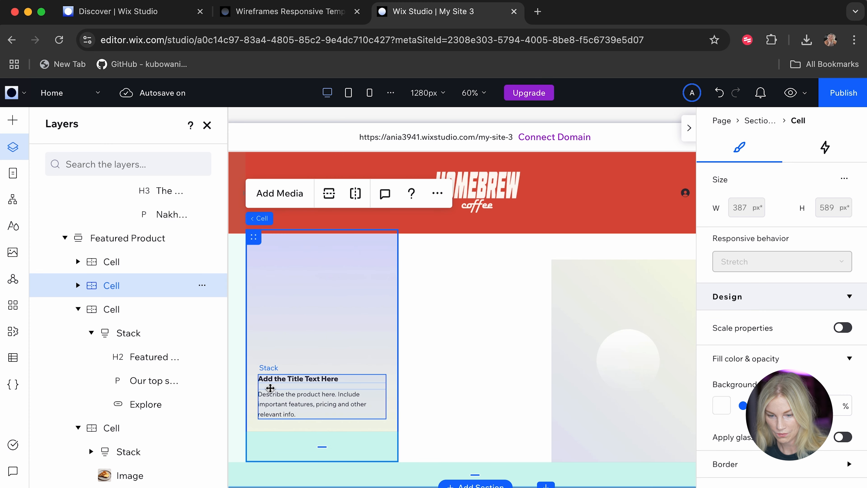
left_click(300, 338)
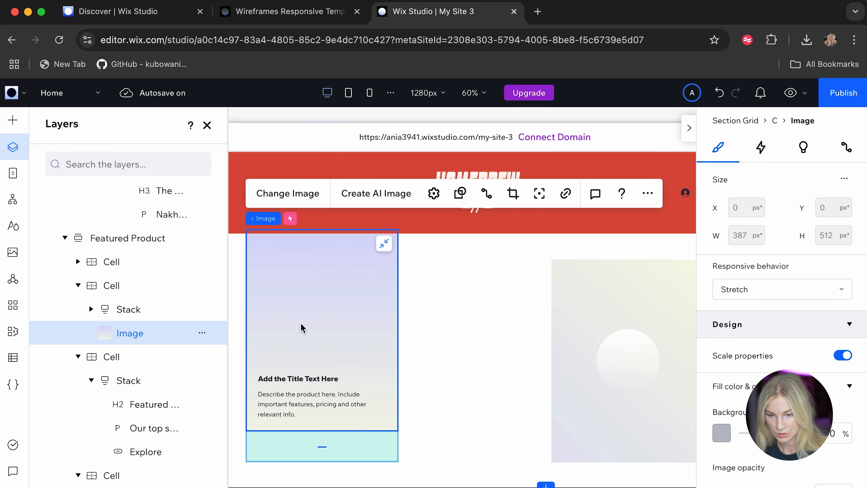
left_click(289, 194)
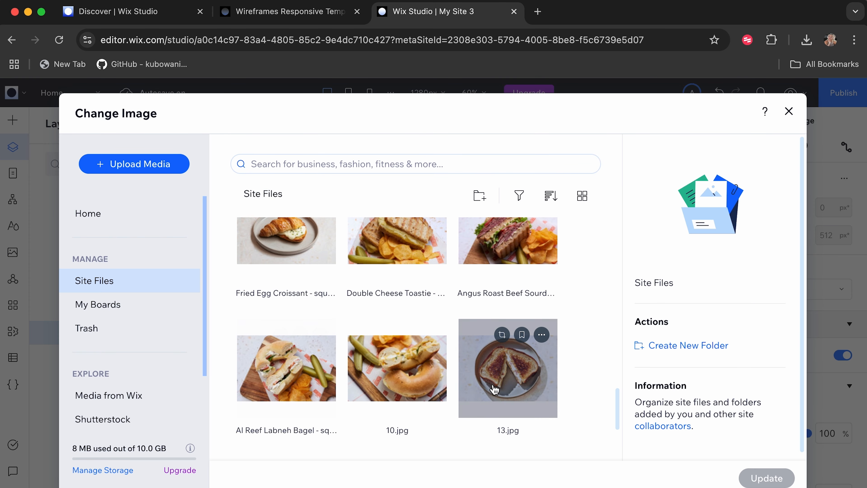
left_click(493, 387)
left_click(751, 481)
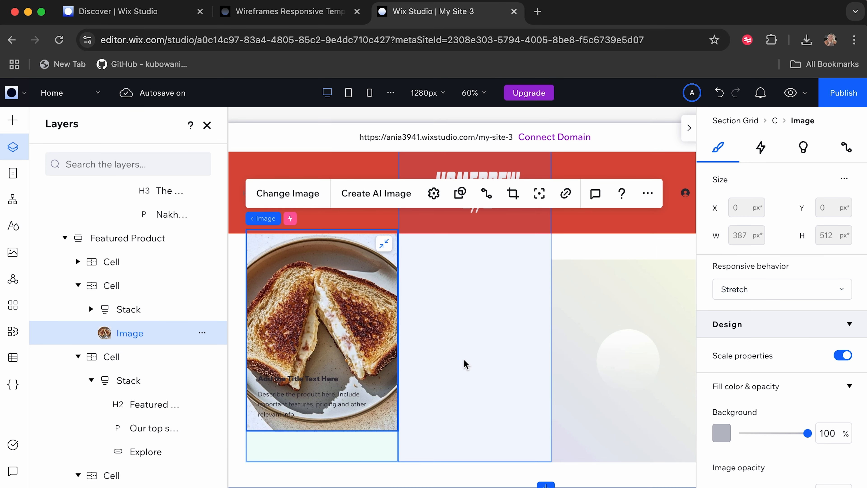
Replace the circle placeholder image in the lower-right featured item cell with the avocado toast photo.
scroll(611, 405, "up", 3)
left_click(610, 419)
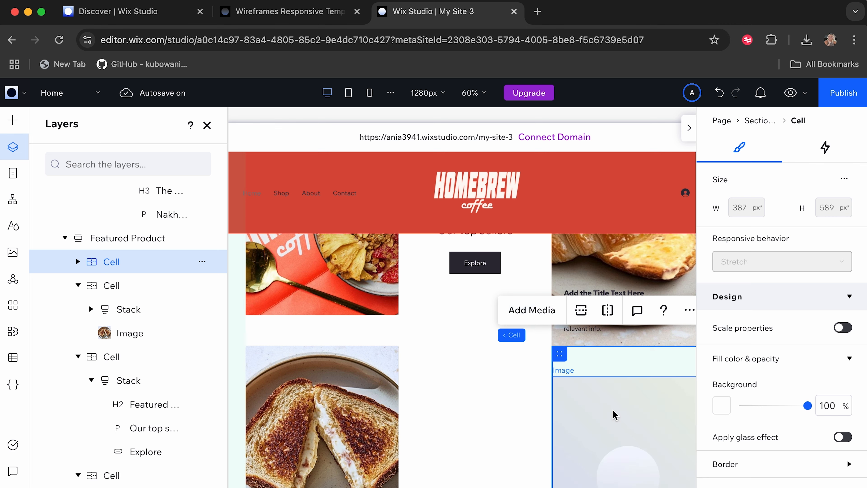
left_click(611, 412)
left_click(358, 343)
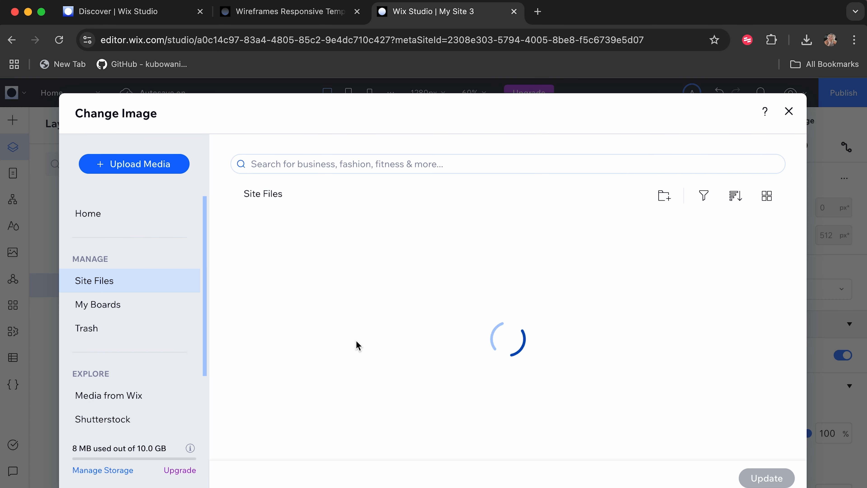
left_click(767, 478)
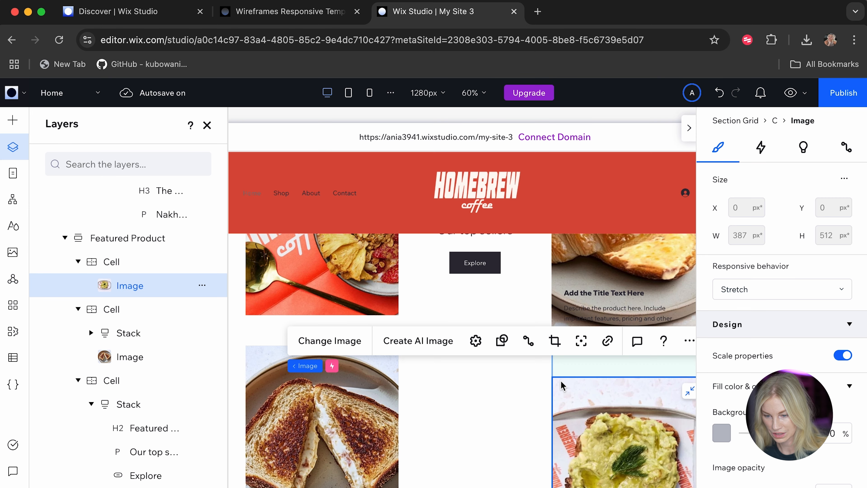
Link the Explore button in the Featured Menu Items section to the Food (List) (Dynamic) page.
scroll(561, 380, "down", 3)
scroll(560, 380, "down", 2)
scroll(561, 381, "down", 2)
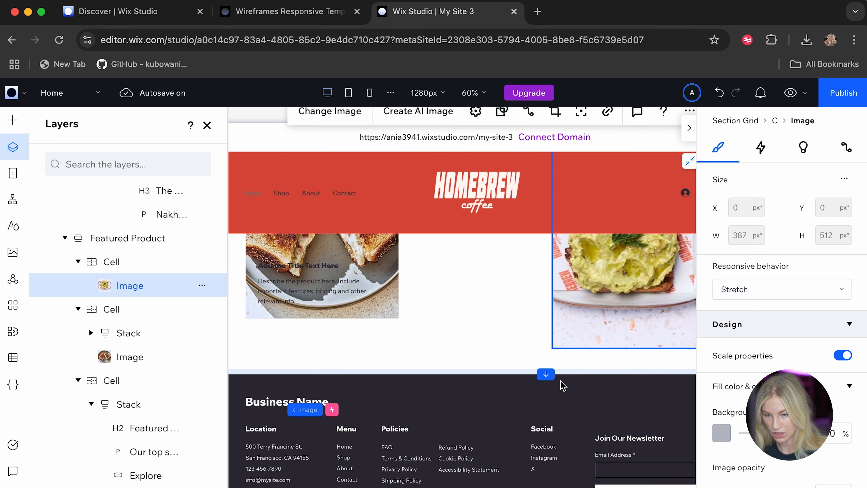
scroll(560, 381, "up", 8)
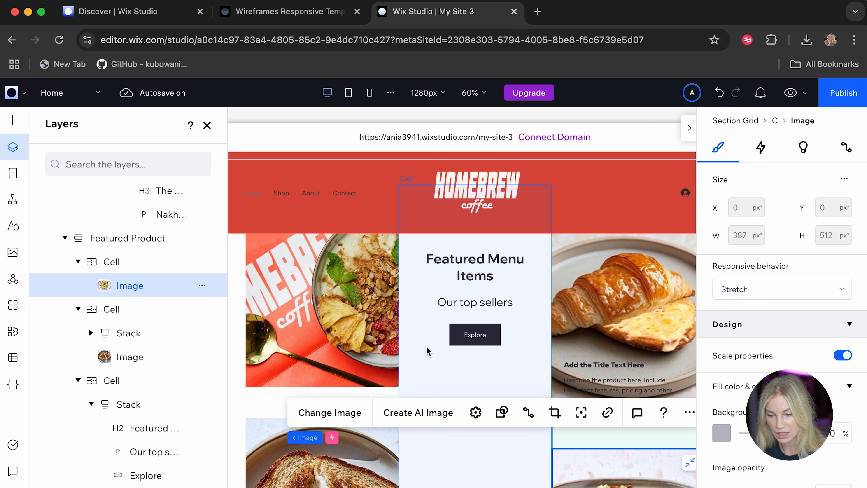
left_click(478, 340)
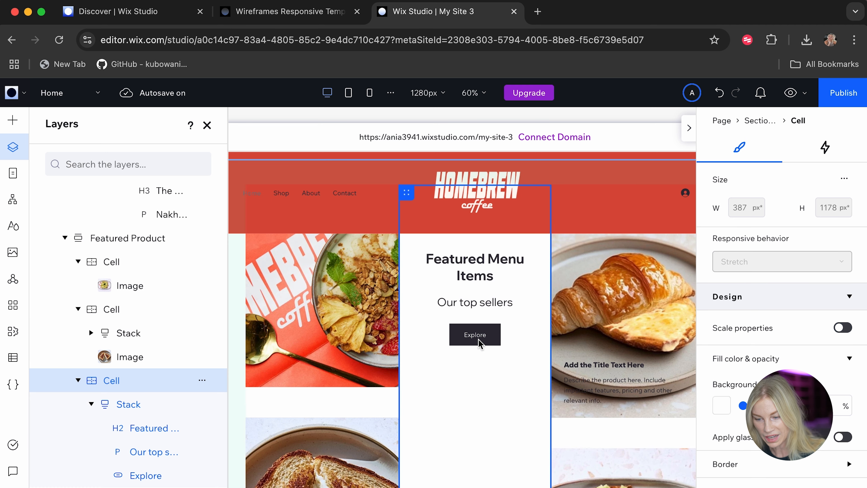
left_click(479, 339)
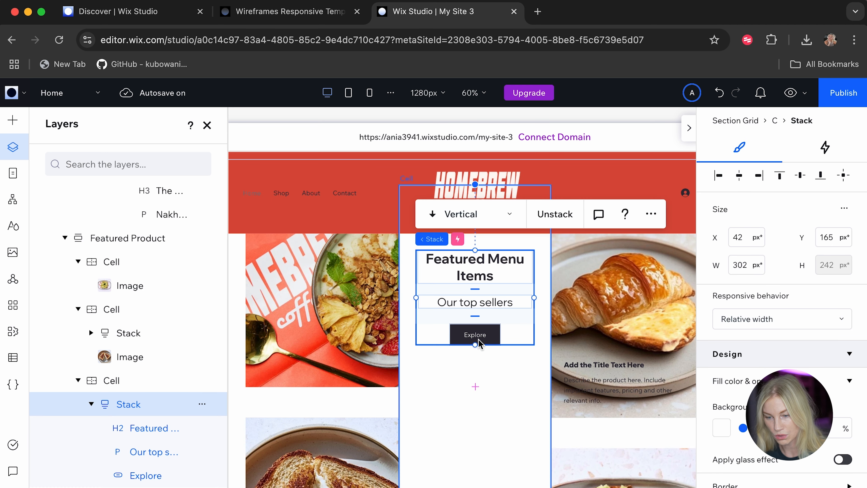
left_click(473, 336)
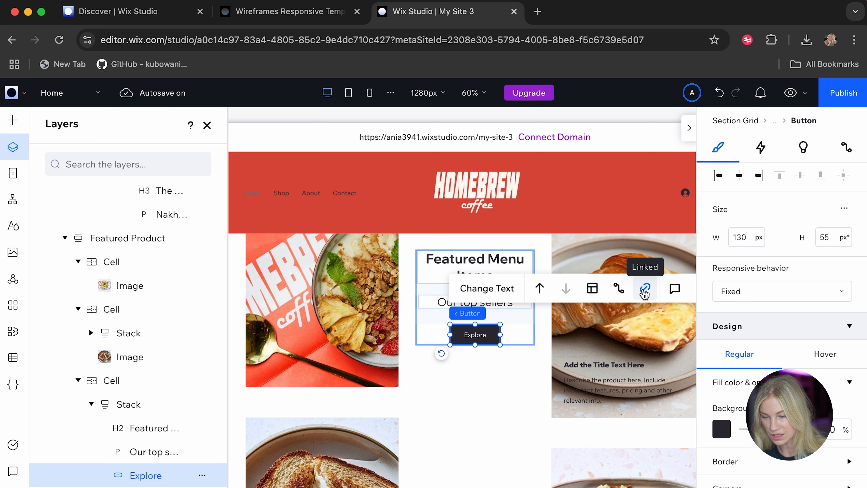
left_click(645, 290)
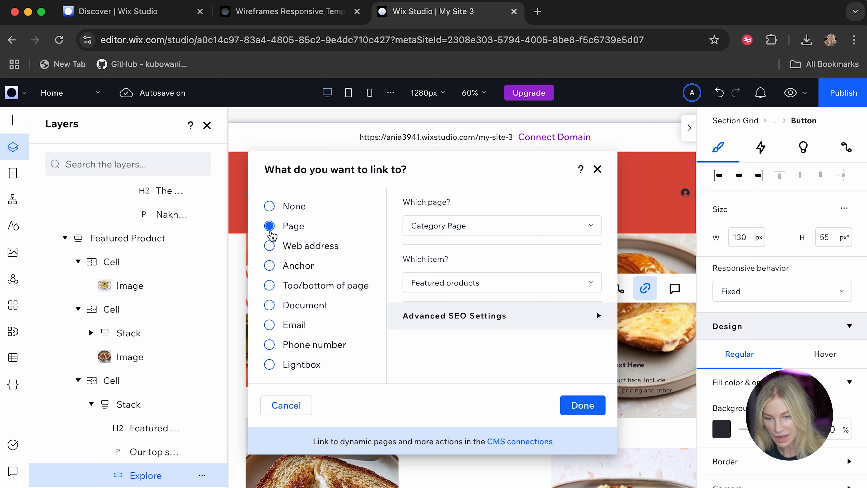
left_click(455, 231)
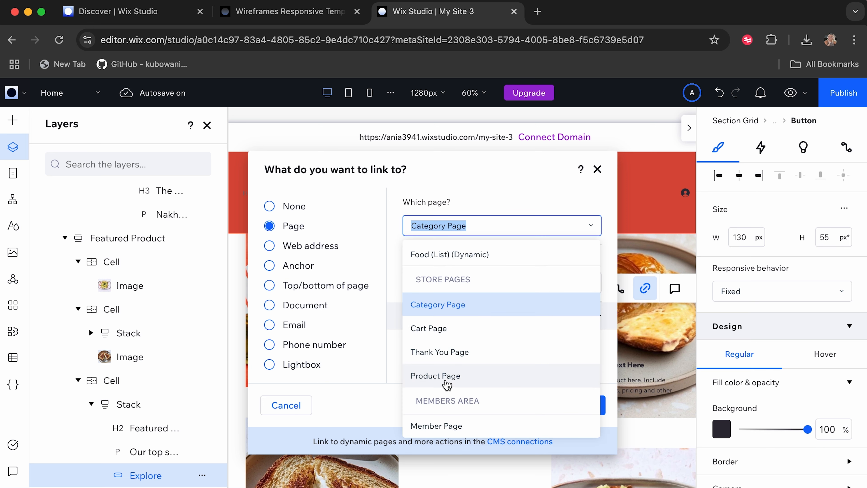
left_click(442, 305)
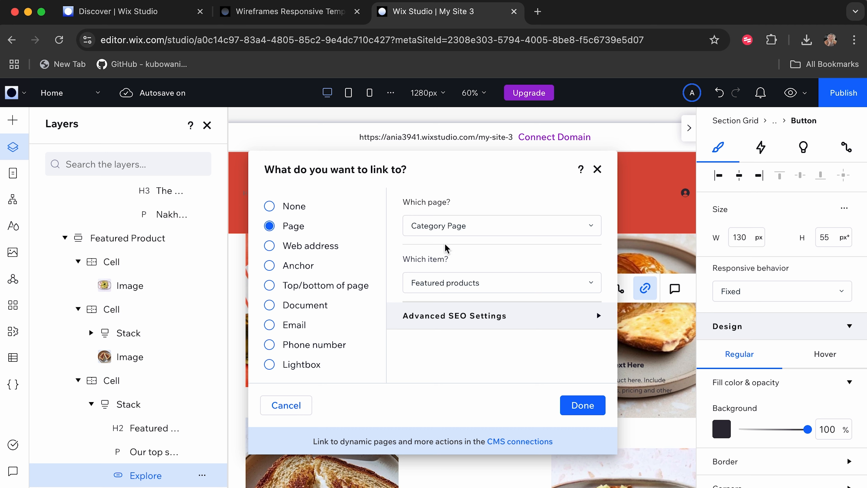
left_click(448, 283)
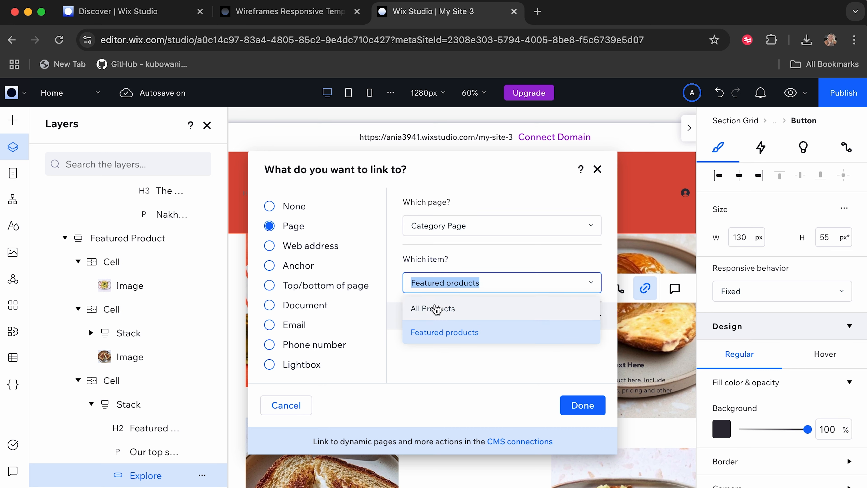
left_click(467, 260)
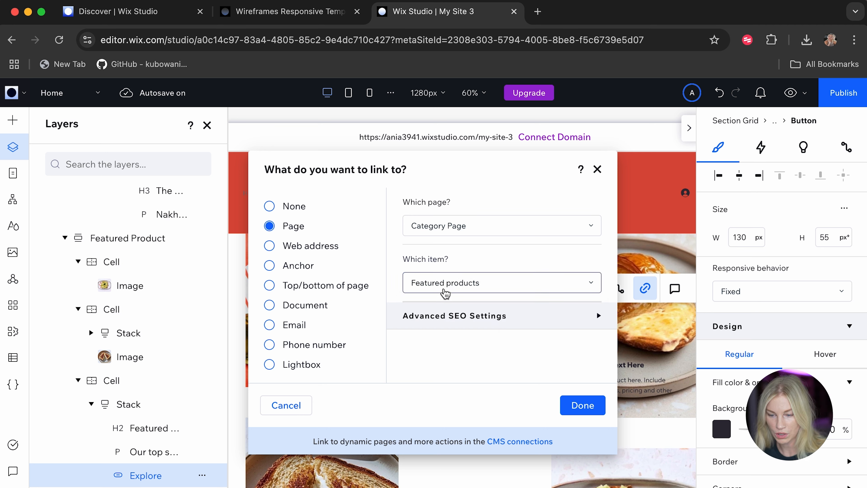
left_click(450, 236)
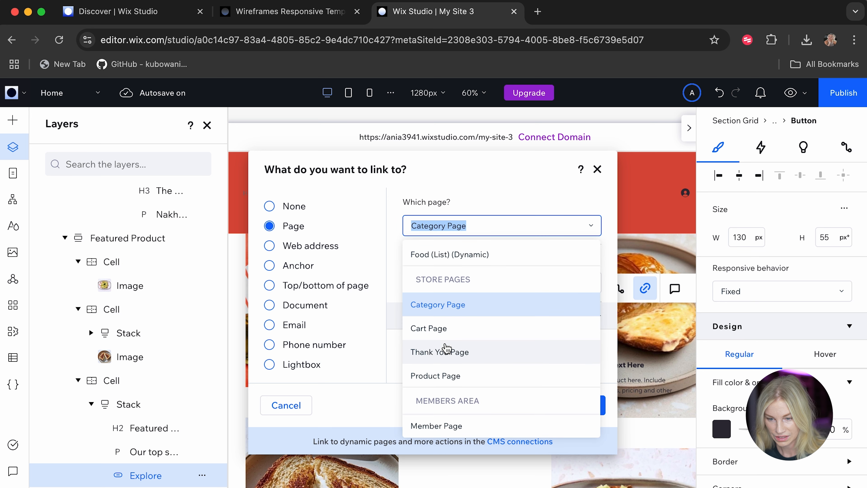
left_click(444, 260)
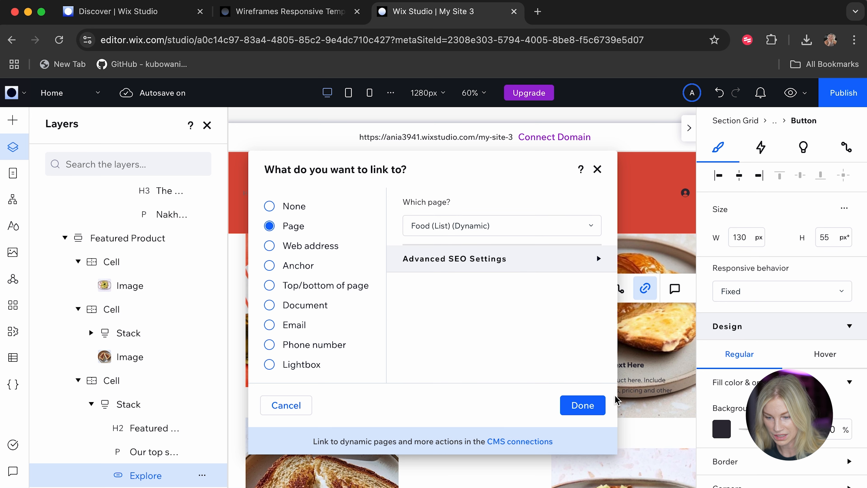
left_click(582, 405)
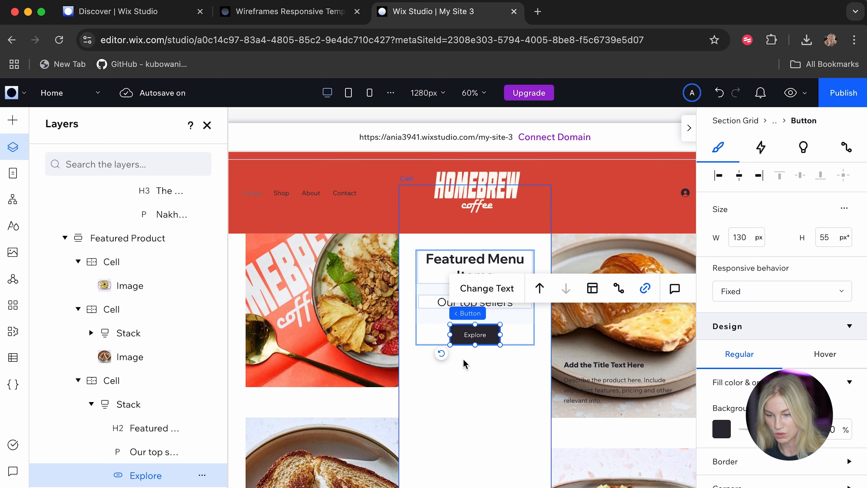
Delete the placeholder description and title text from the featured item cell with the croissant photo.
left_click(467, 419)
scroll(573, 374, "down", 1)
left_click(580, 373)
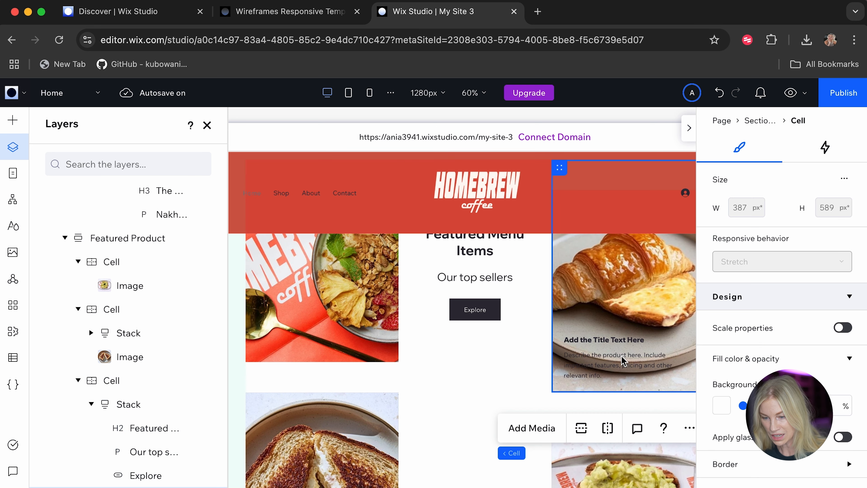
left_click(600, 358)
left_click(600, 359)
key("Delete")
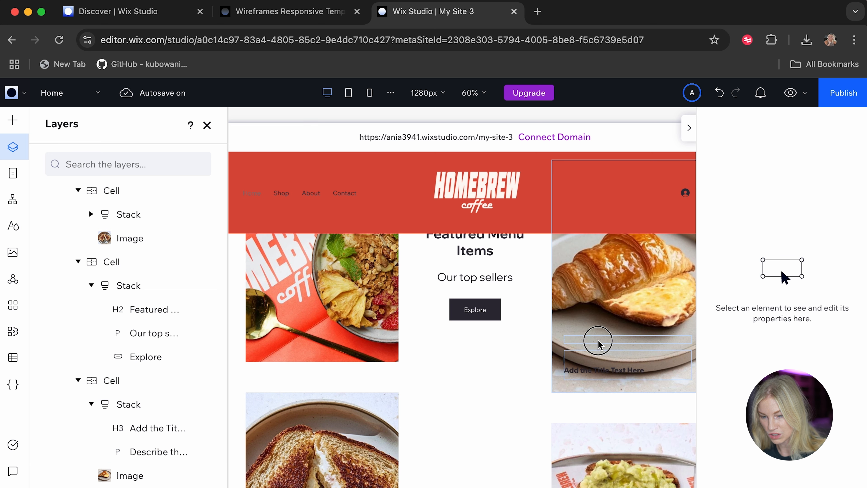
left_click(603, 372)
left_click(603, 372)
left_click(604, 372)
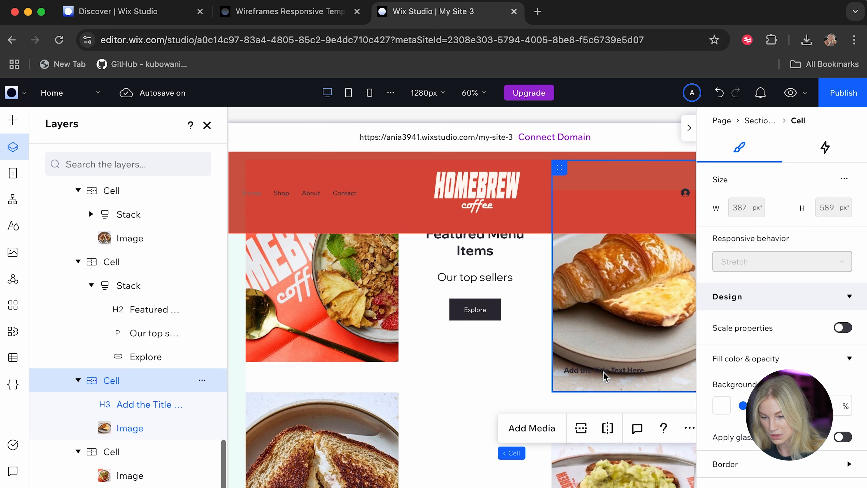
left_click(604, 373)
key("Delete")
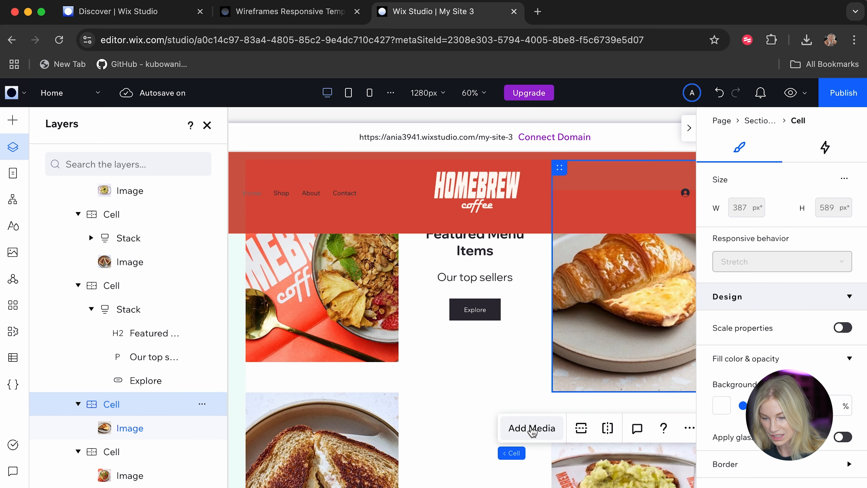
Delete the stack of placeholder title and description text from the cell with the toasted sandwich photo.
scroll(483, 450, "down", 1)
scroll(483, 450, "down", 2)
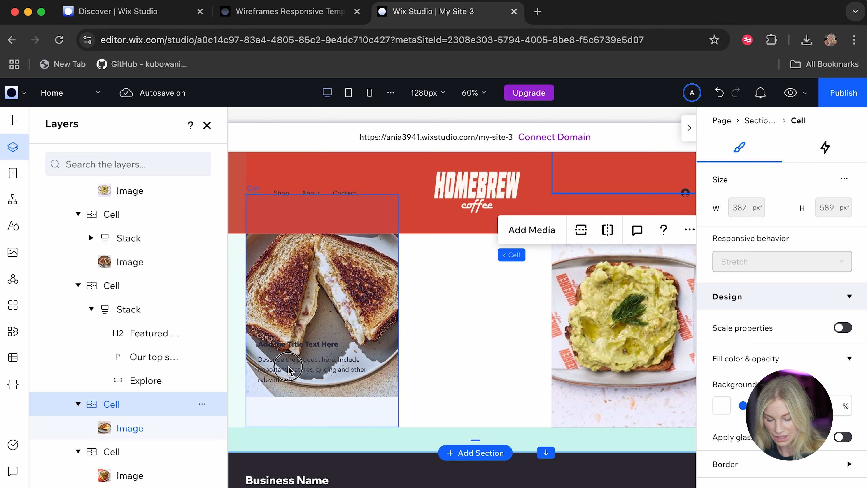
left_click(297, 342)
key("Delete")
scroll(532, 357, "down", 4)
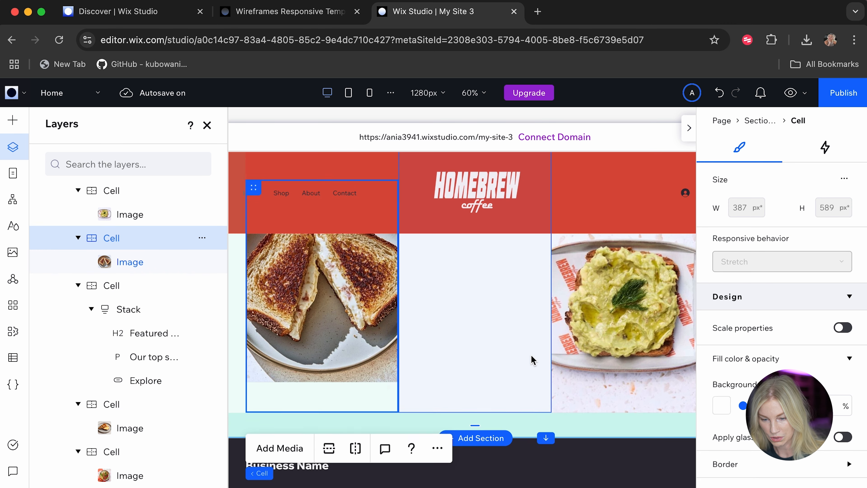
left_click(503, 367)
Review the home page layout from the locations and Best Sellers up to the NOW OPEN section.
scroll(503, 367, "up", 15)
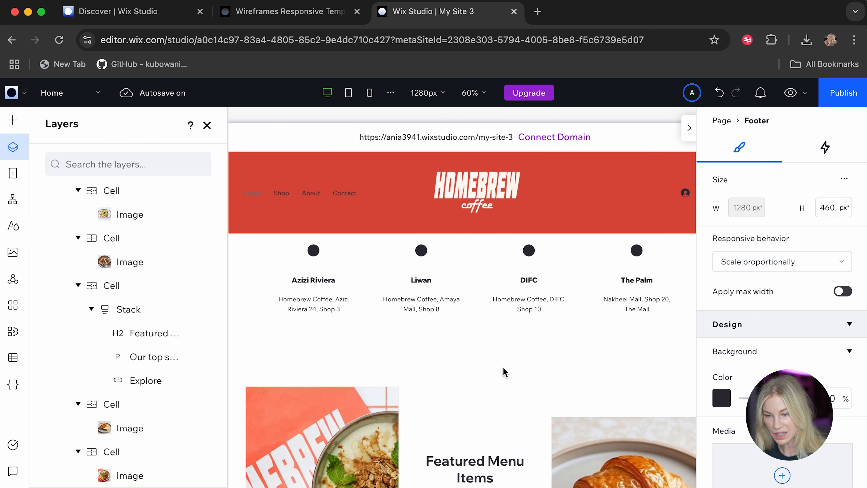
scroll(503, 368, "up", 12)
scroll(503, 367, "down", 4)
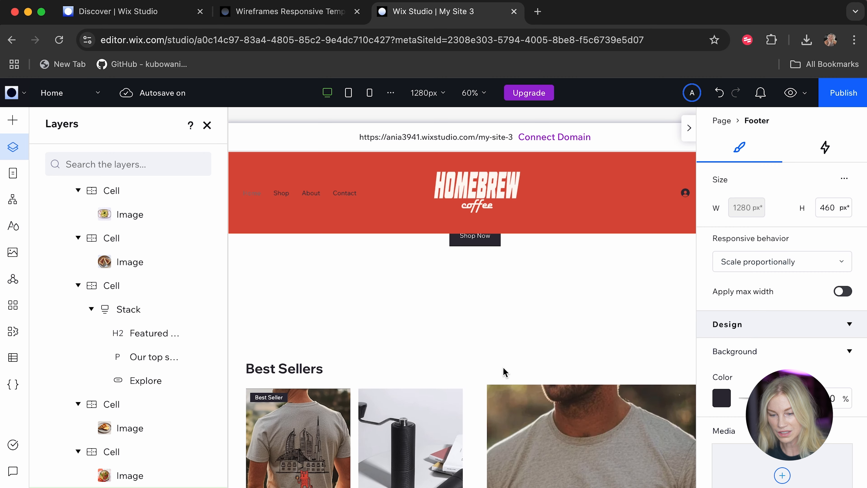
scroll(503, 368, "up", 3)
scroll(503, 368, "down", 8)
scroll(503, 367, "down", 1)
scroll(503, 368, "up", 6)
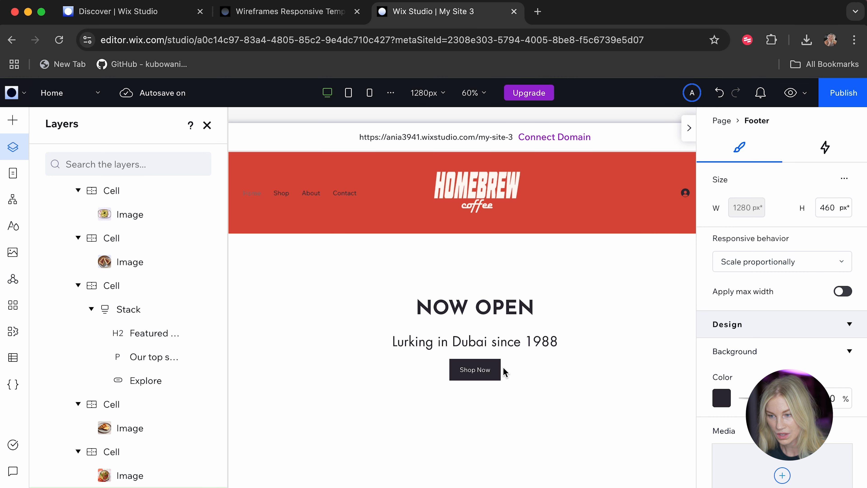
Publish the site on the free Wix Studio domain with the address ending my-site-3 and open the live site.
left_click(829, 96)
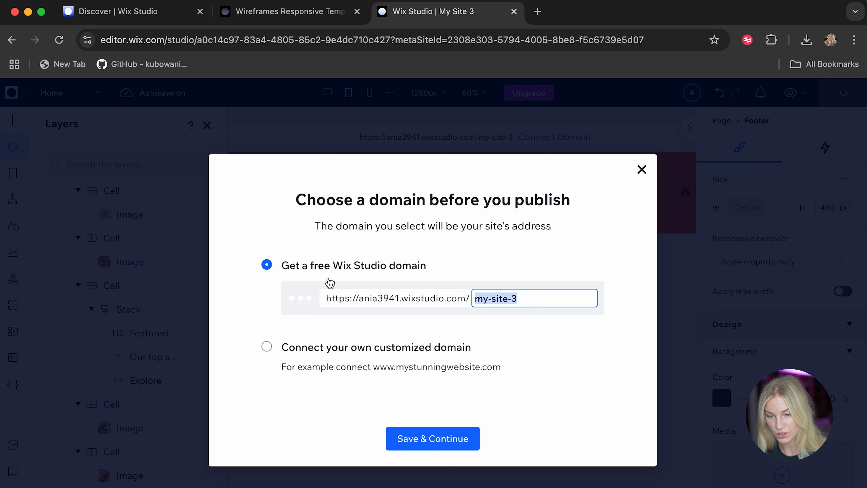
left_click(441, 446)
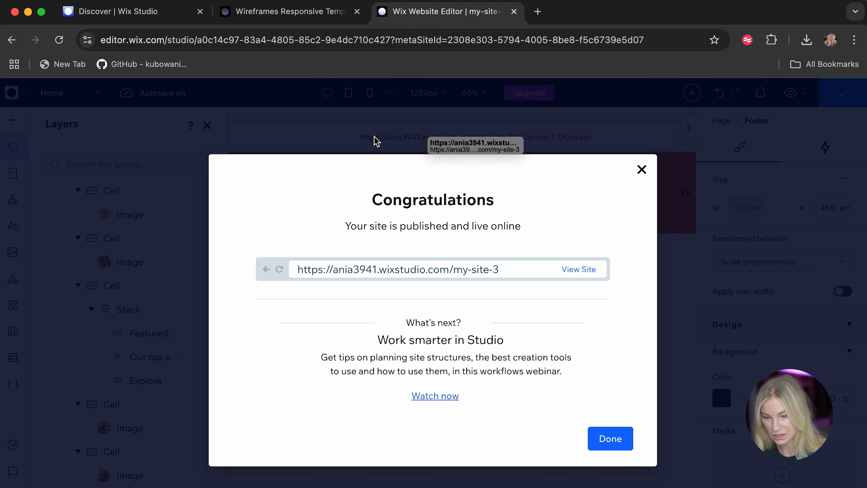
left_click(584, 270)
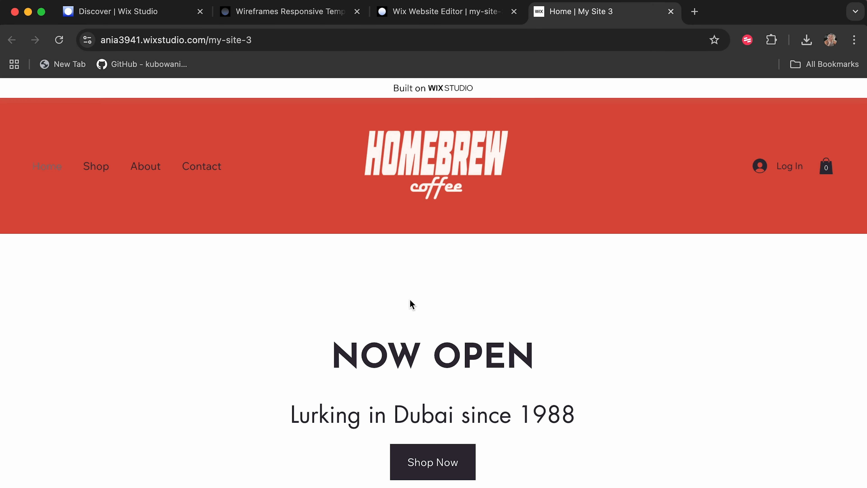
Examine the Best Sellers section on the live home page and follow its Shop All link.
scroll(413, 304, "down", 8)
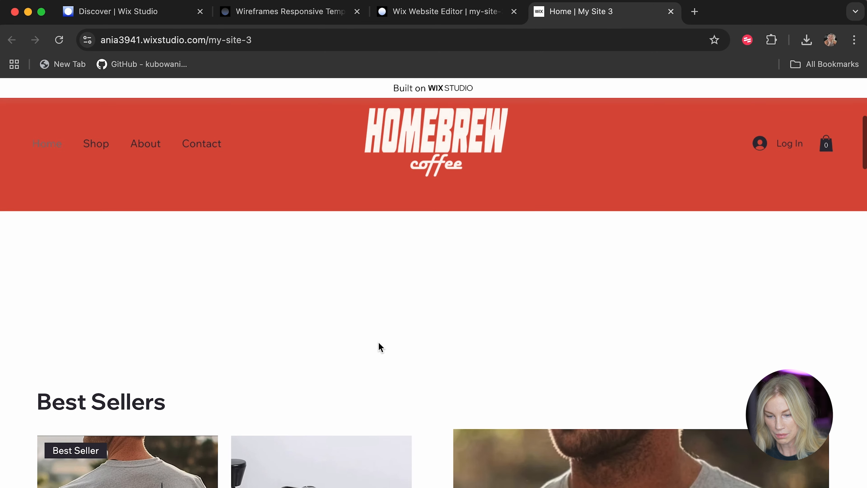
scroll(161, 422, "down", 4)
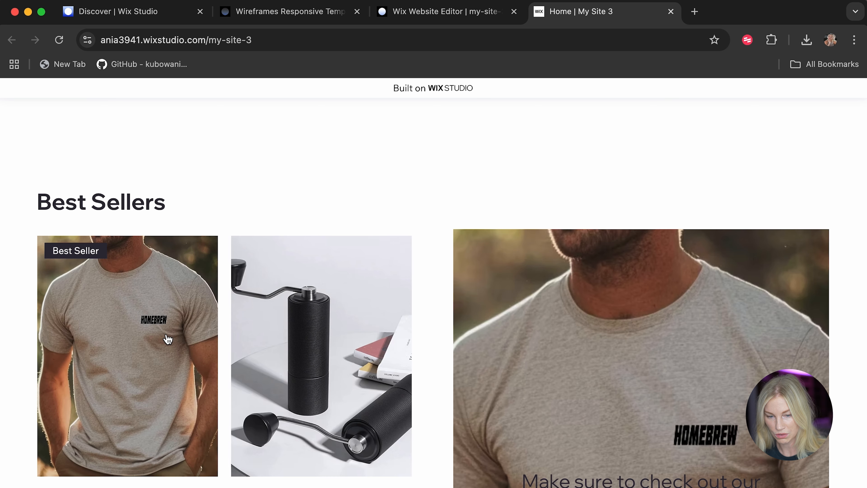
scroll(167, 339, "down", 2)
scroll(27, 420, "down", 4)
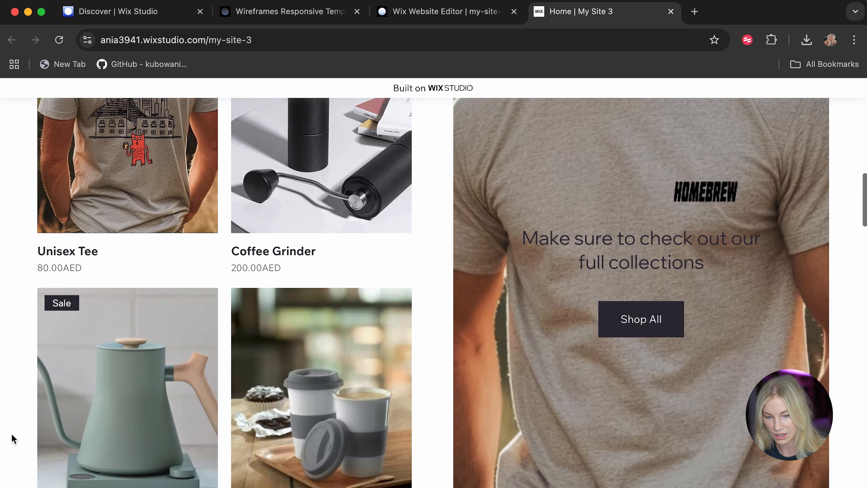
left_click(631, 329)
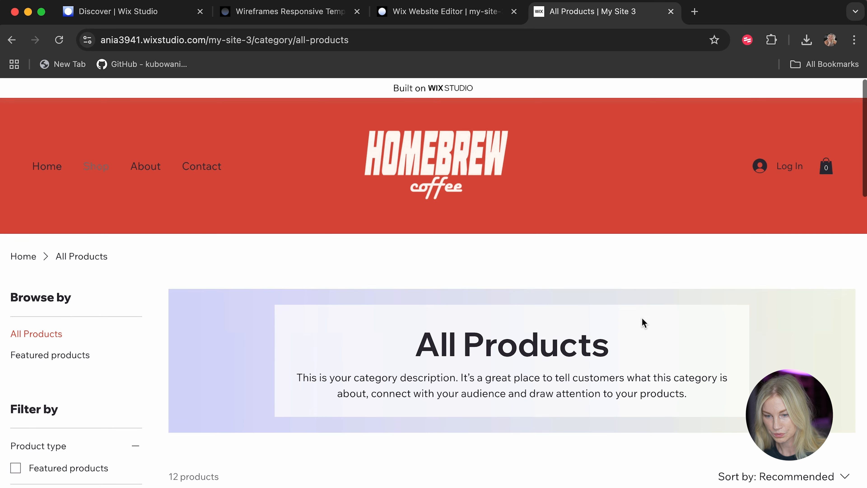
Look through the product listings on the live All Products page.
scroll(558, 362, "down", 10)
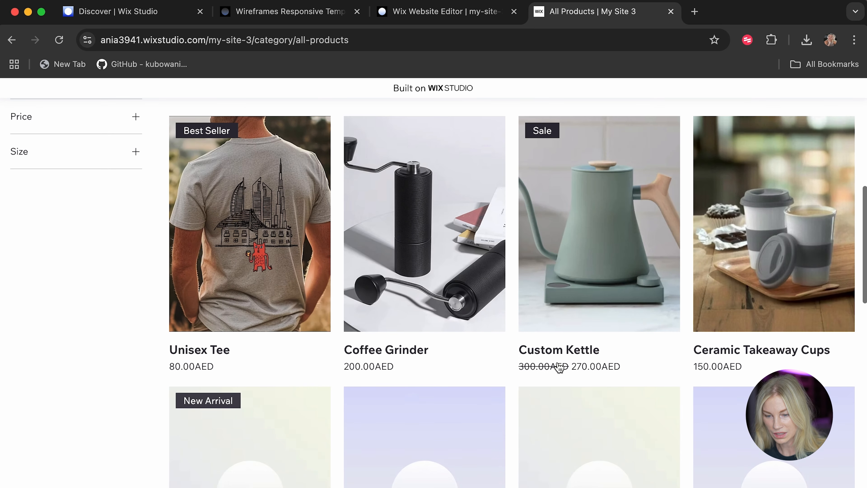
scroll(481, 447, "down", 3)
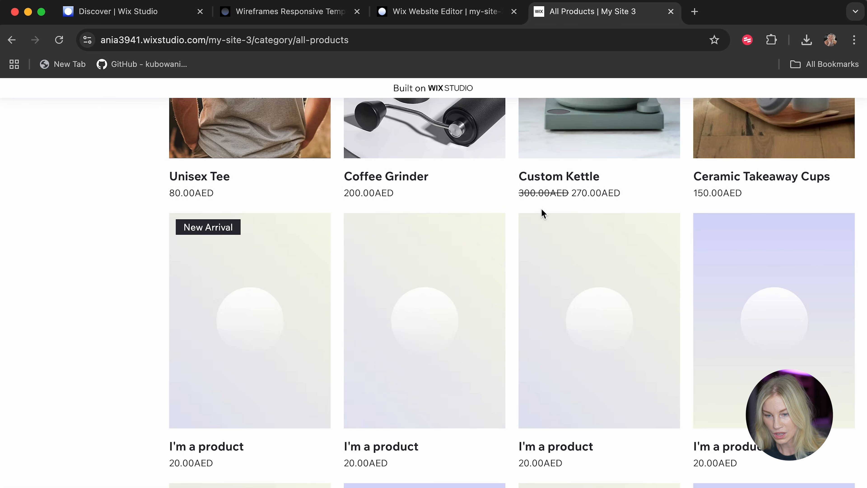
scroll(487, 325, "down", 8)
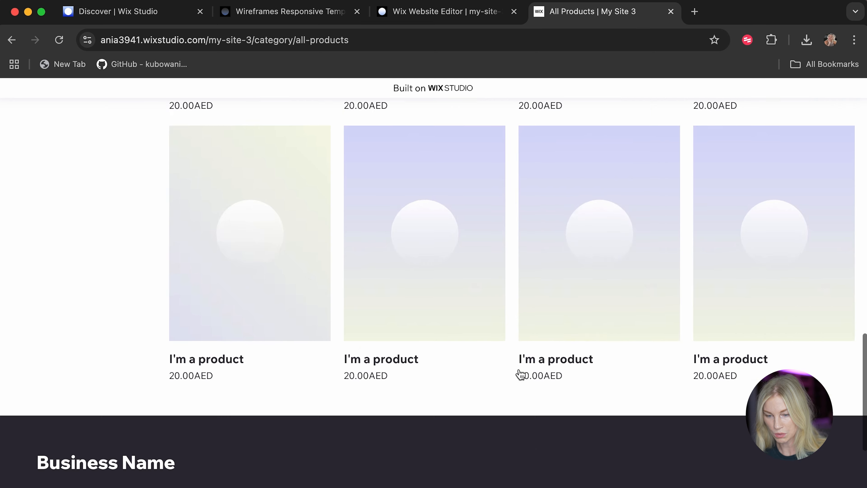
scroll(519, 374, "up", 20)
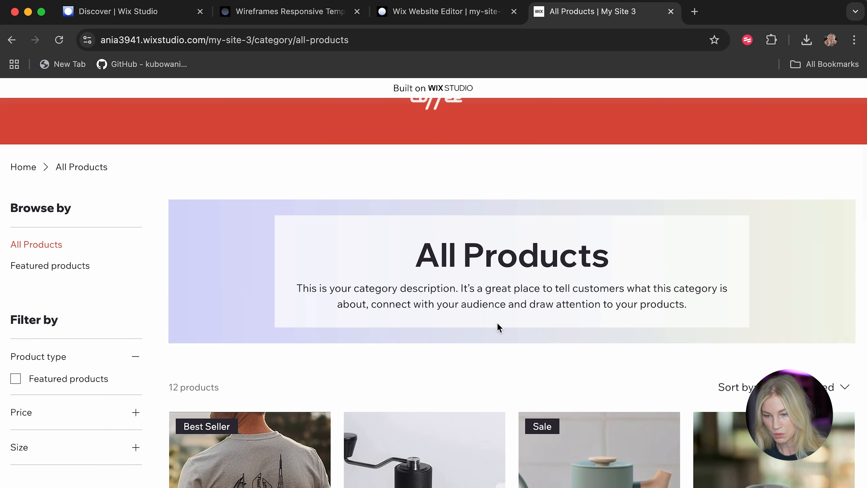
Return to the live home page and view its About section.
left_click(12, 39)
scroll(649, 334, "down", 5)
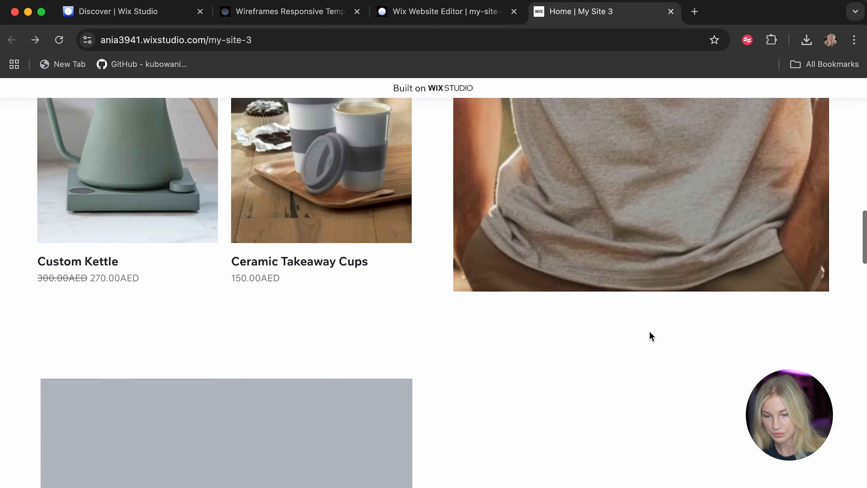
scroll(649, 335, "down", 6)
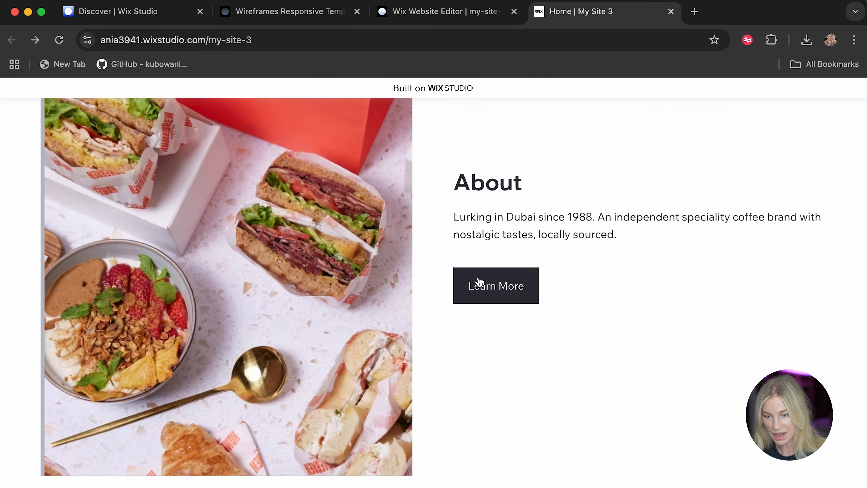
Look through the rest of the live home page and submit the footer newsletter form with the subscriber's email address.
scroll(500, 302, "down", 5)
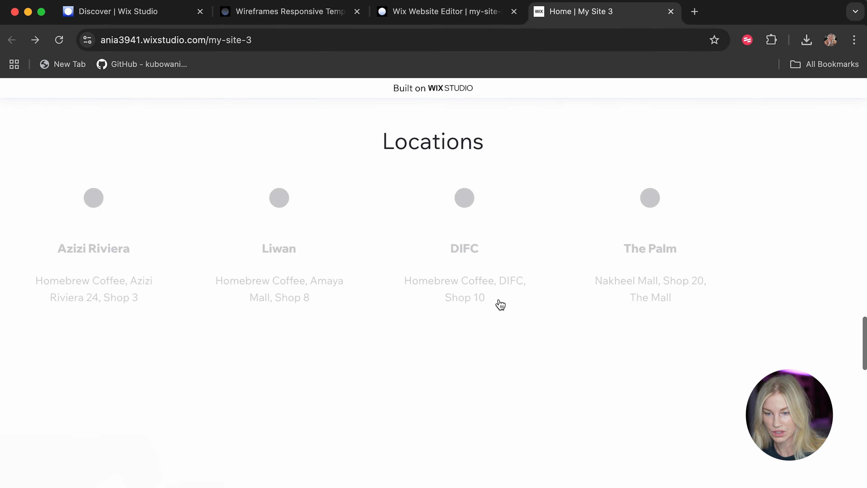
scroll(500, 303, "down", 10)
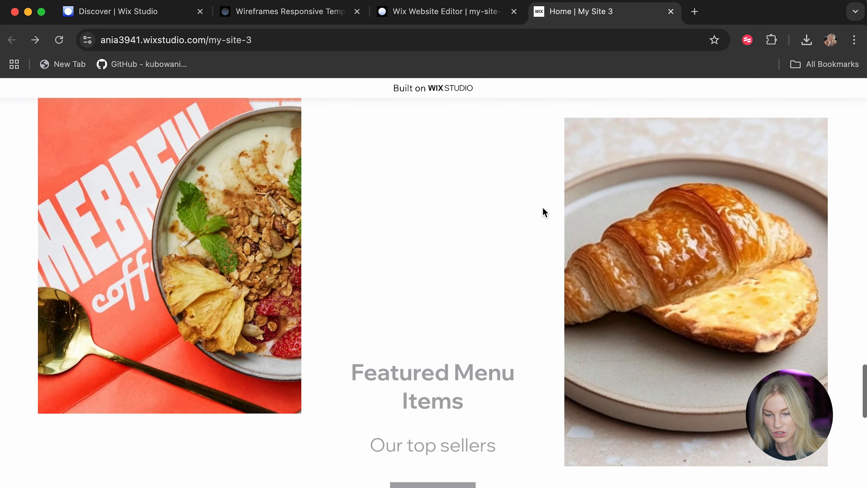
scroll(431, 265, "down", 10)
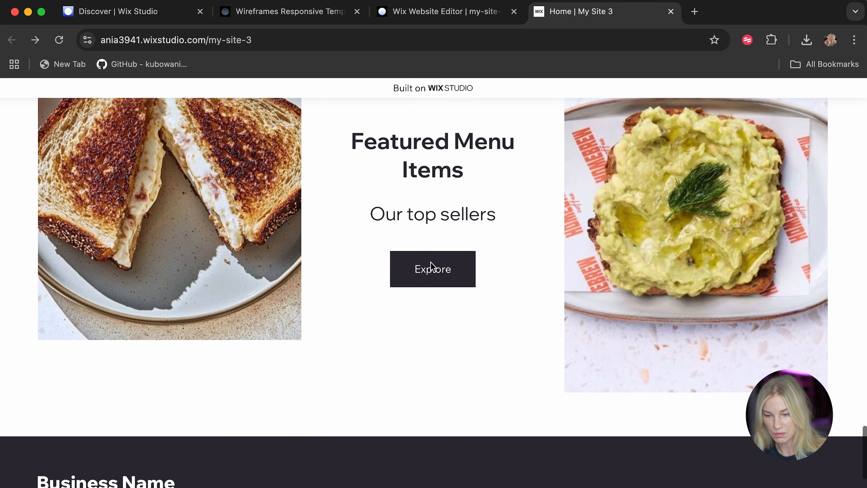
scroll(431, 266, "down", 10)
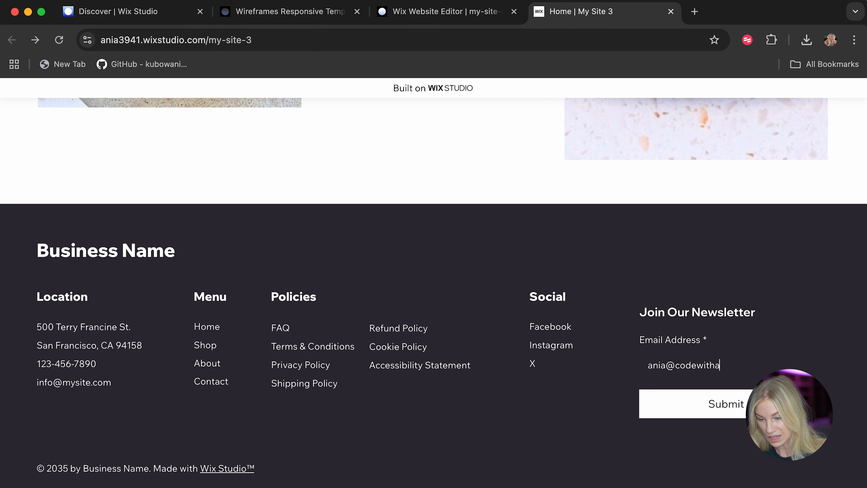
left_click(747, 407)
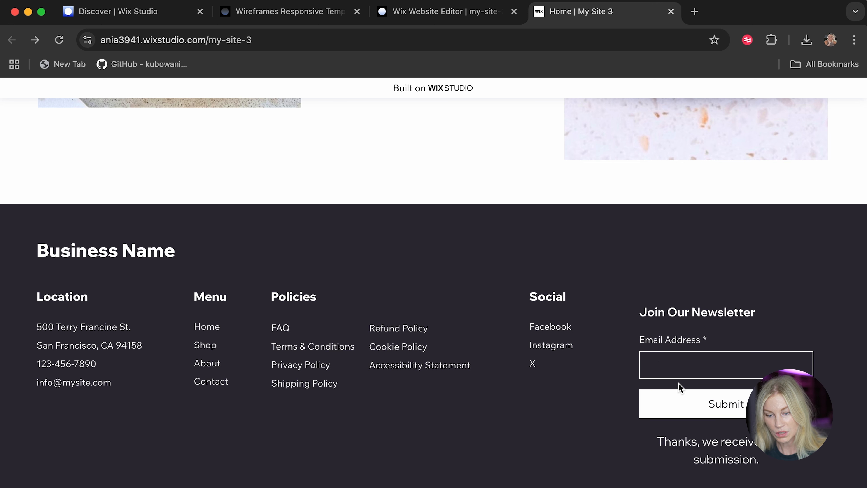
Open the Unisex Tee product page from the live home page's product listings.
scroll(555, 379, "up", 20)
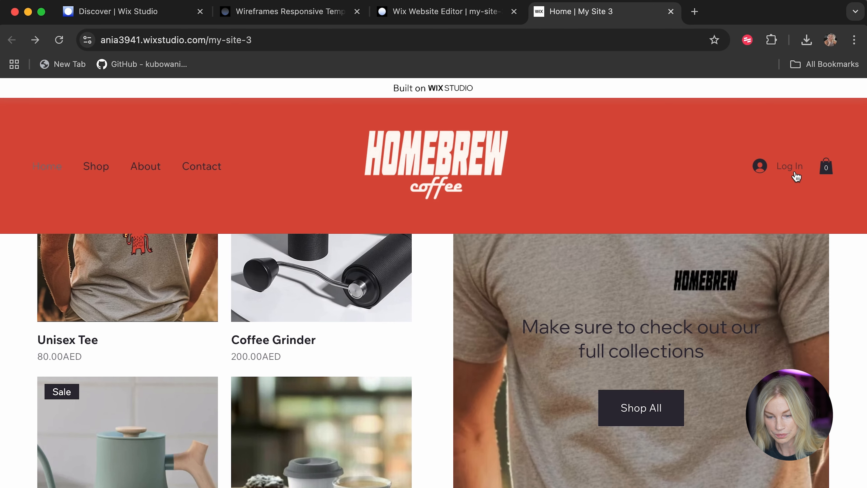
scroll(495, 457, "up", 3)
left_click(126, 372)
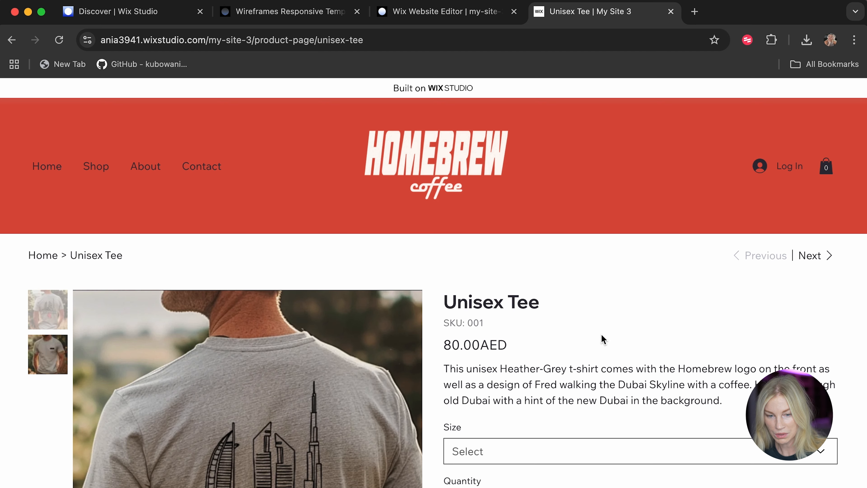
Add two Unisex Tees in size S to the cart and close the cart overview.
scroll(601, 339, "down", 3)
left_click(555, 277)
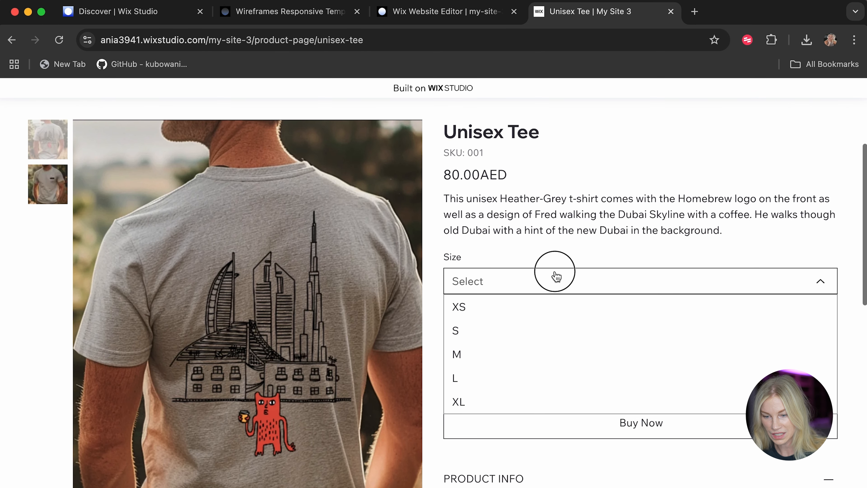
left_click(472, 331)
left_click(509, 334)
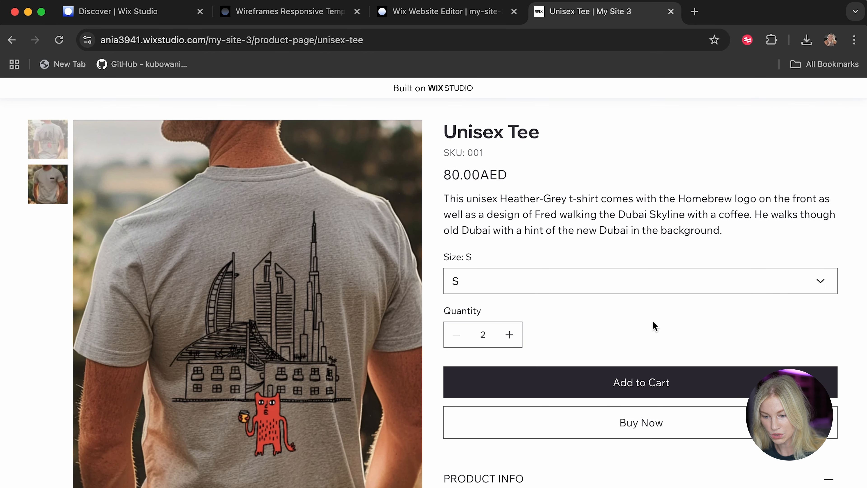
scroll(654, 327, "down", 1)
scroll(654, 326, "down", 3)
left_click(625, 274)
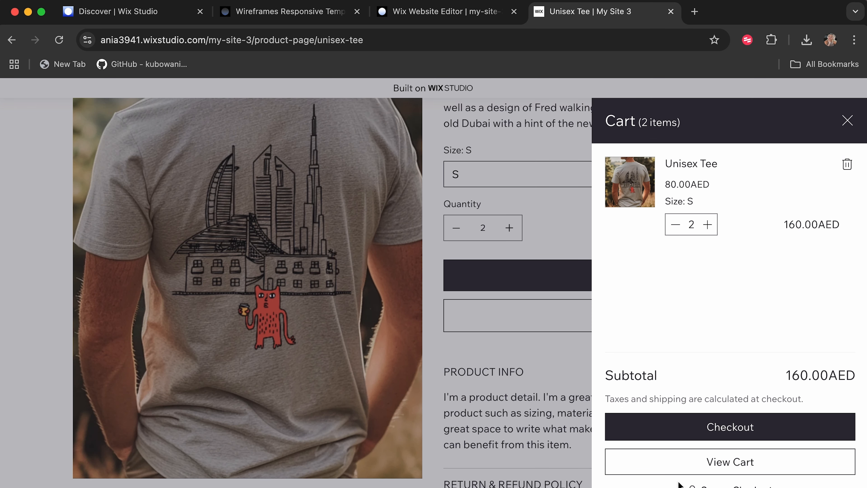
left_click(848, 120)
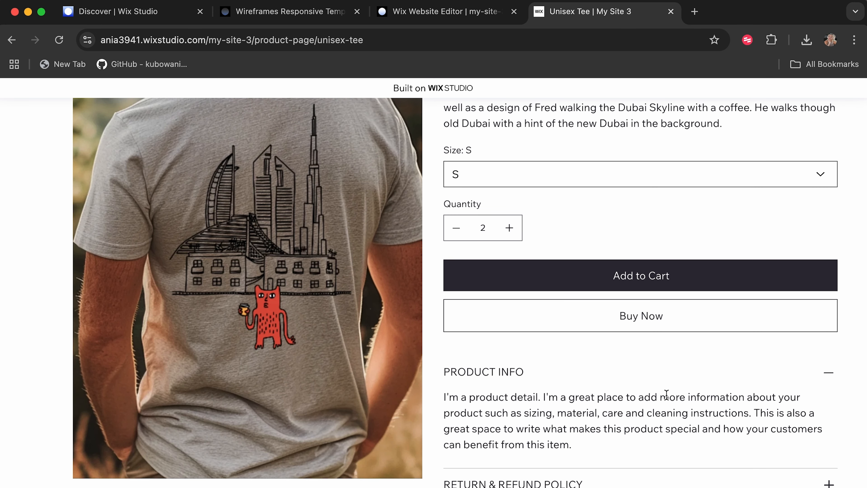
Try to check out the cart from the site header, dismiss the notice and close the cart.
scroll(666, 395, "up", 8)
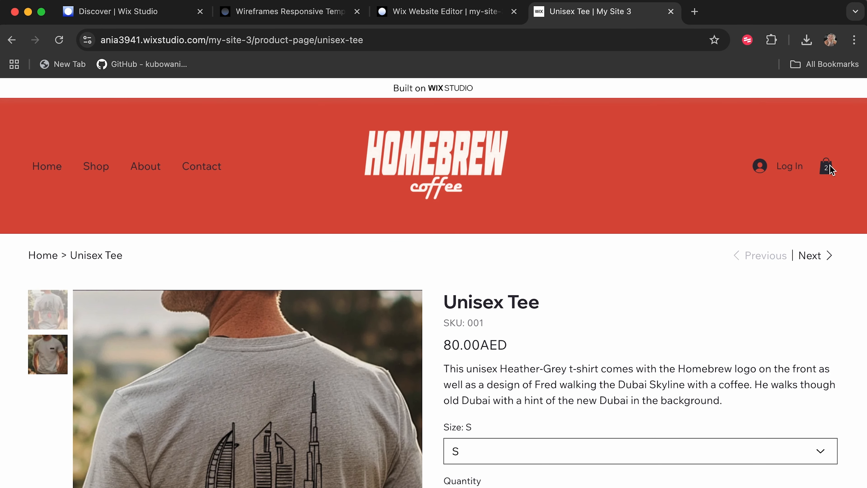
left_click(830, 164)
left_click(696, 435)
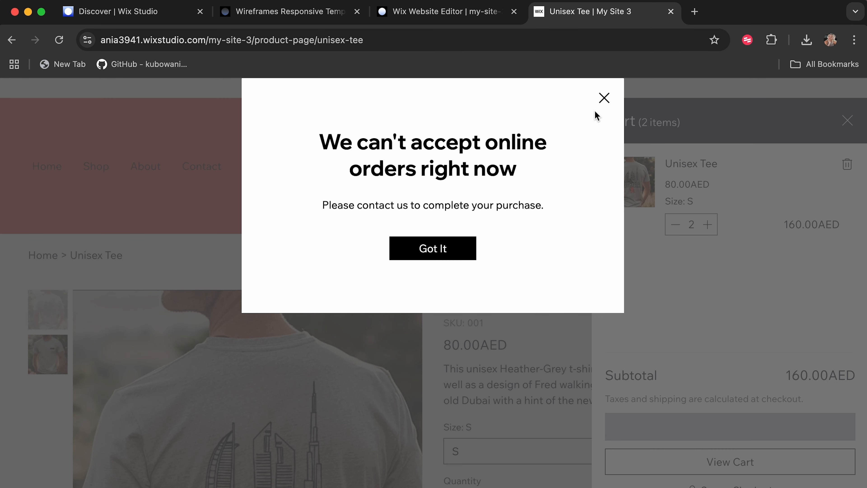
left_click(603, 99)
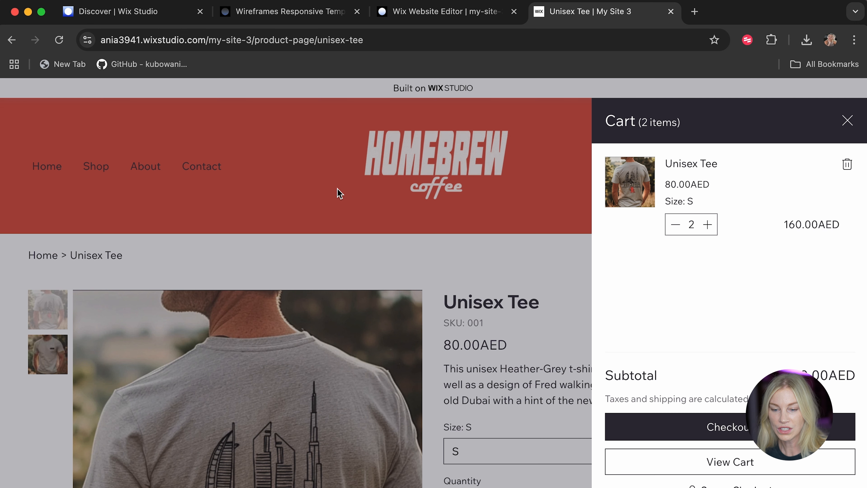
left_click(371, 270)
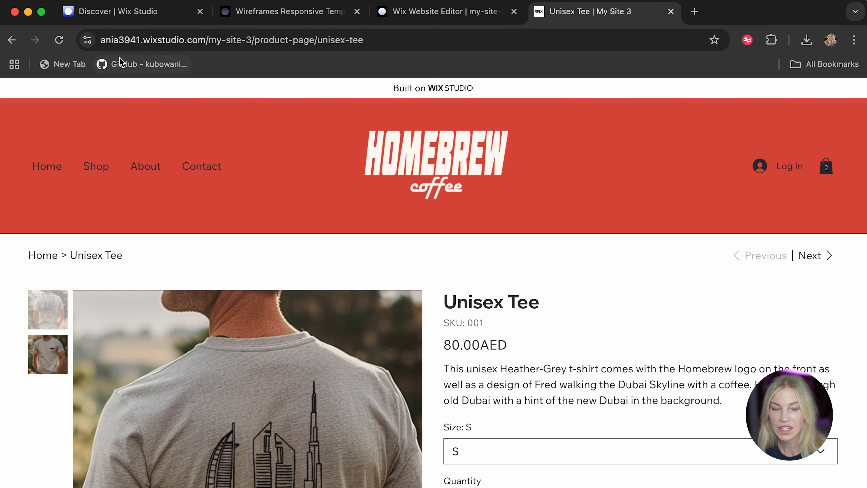
Return to the live home page and follow the Explore link under Featured Menu Items.
left_click(60, 166)
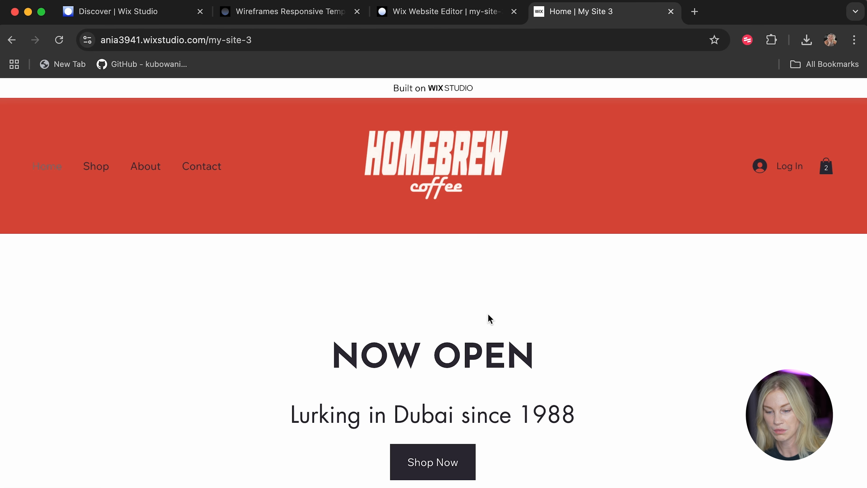
scroll(488, 315, "down", 20)
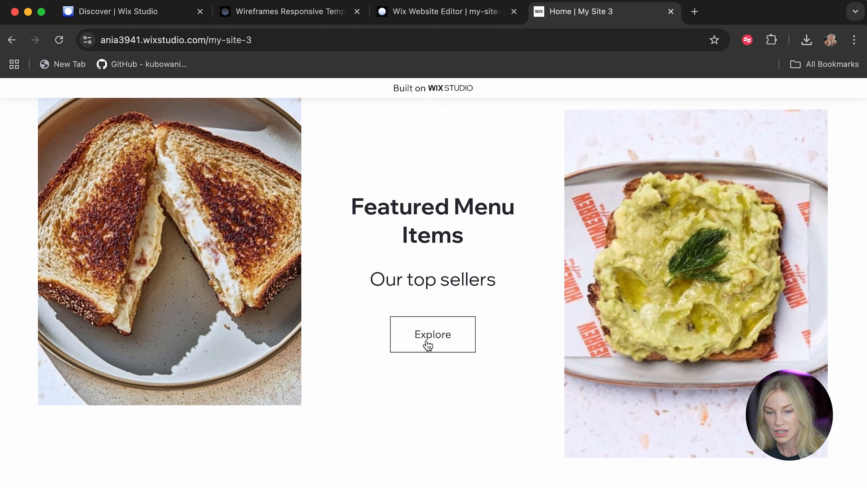
left_click(428, 343)
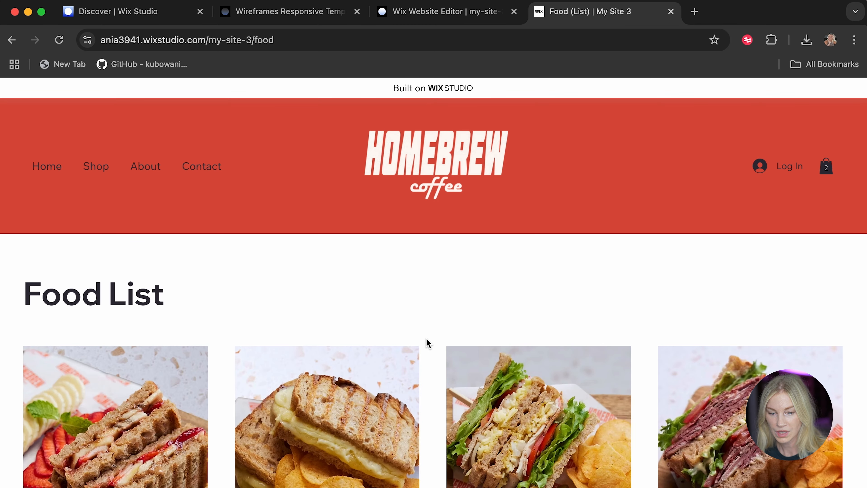
Look through the Food List page and open the PB&J Toastie item.
scroll(426, 338, "down", 5)
scroll(427, 341, "up", 7)
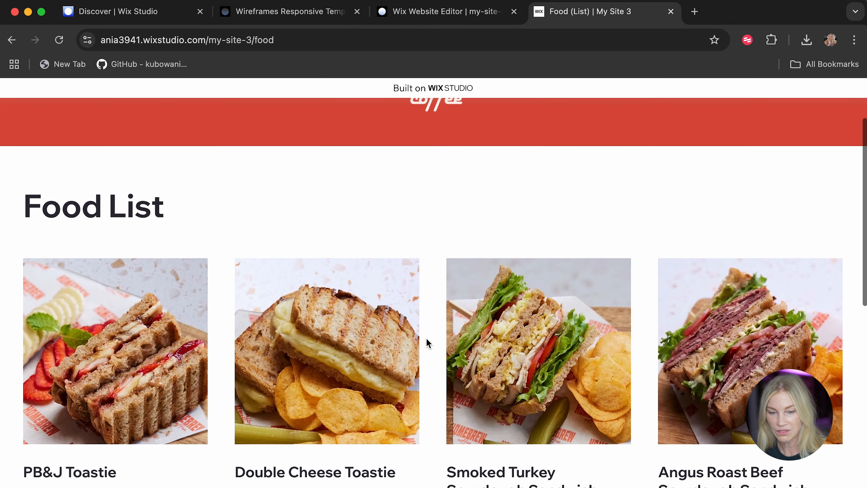
scroll(427, 342, "down", 4)
left_click(142, 236)
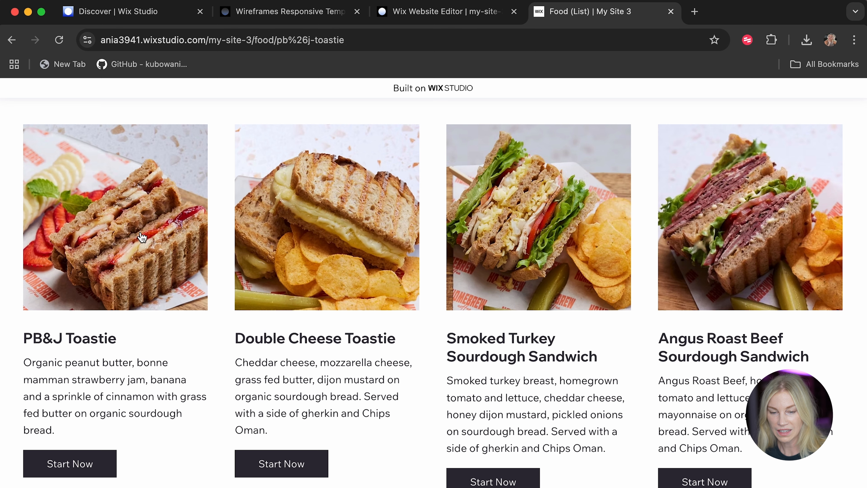
Examine the PB&J Toastie page from header to footer and move on to the next menu item.
scroll(205, 376, "down", 8)
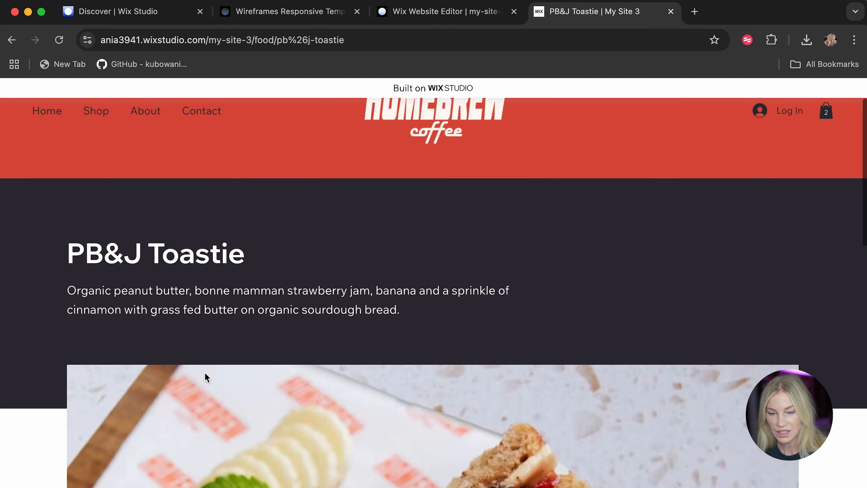
scroll(206, 377, "down", 12)
scroll(206, 377, "up", 13)
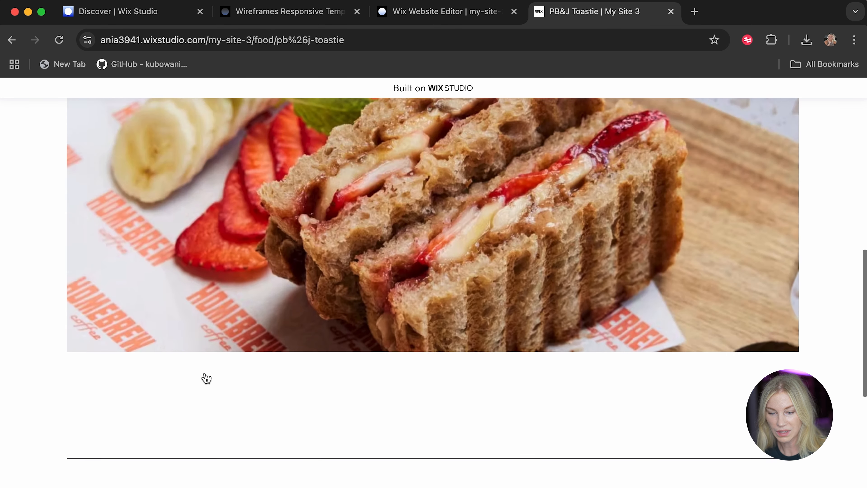
scroll(206, 377, "up", 6)
scroll(406, 407, "down", 15)
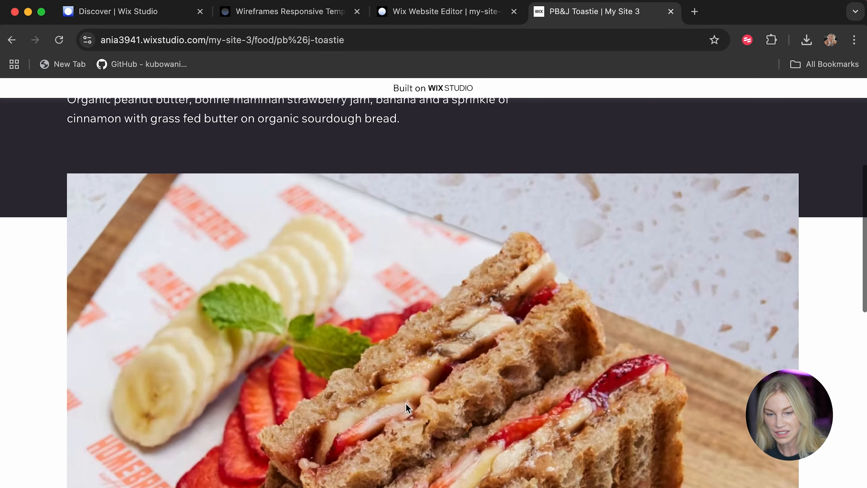
left_click(767, 335)
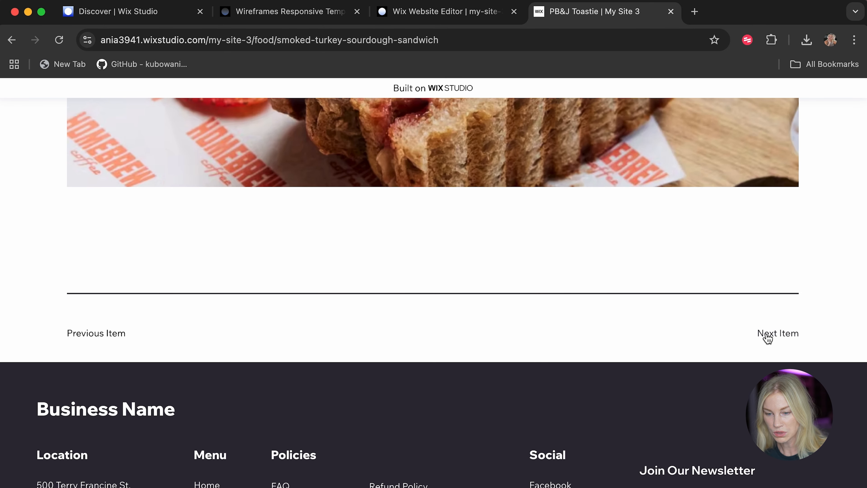
Examine the Smoked Turkey Sourdough Sandwich page and return to the live home page.
scroll(618, 269, "down", 15)
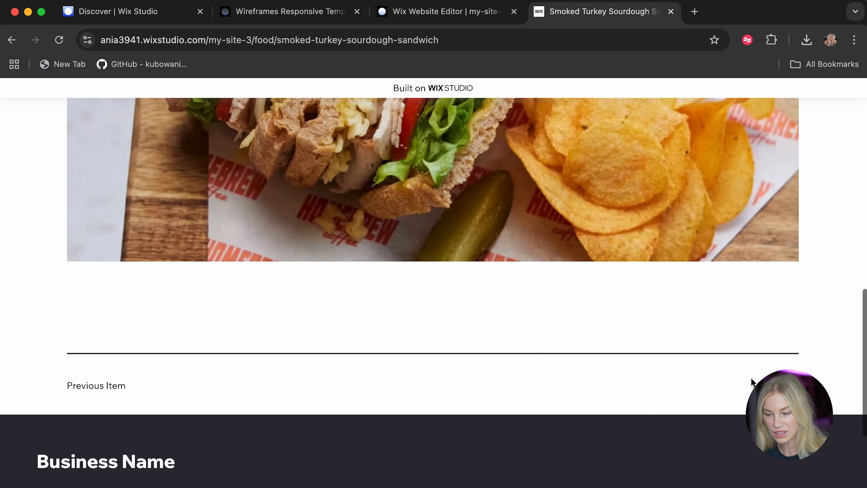
scroll(574, 312, "up", 15)
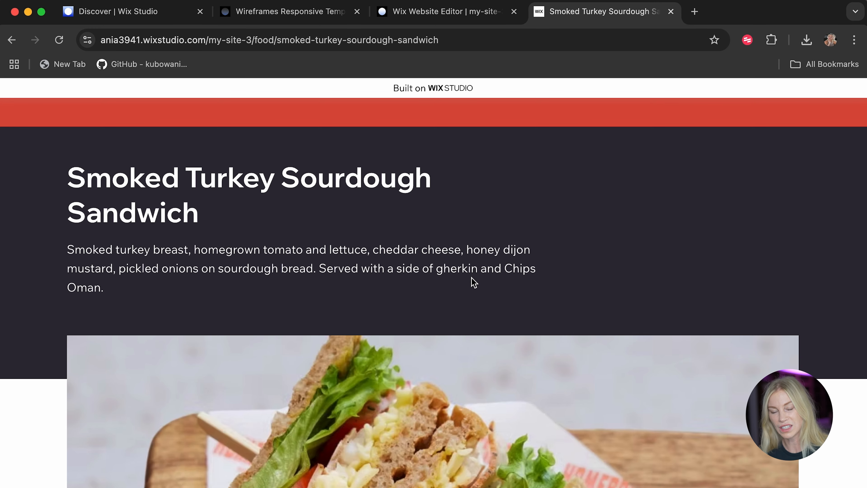
scroll(473, 284, "down", 15)
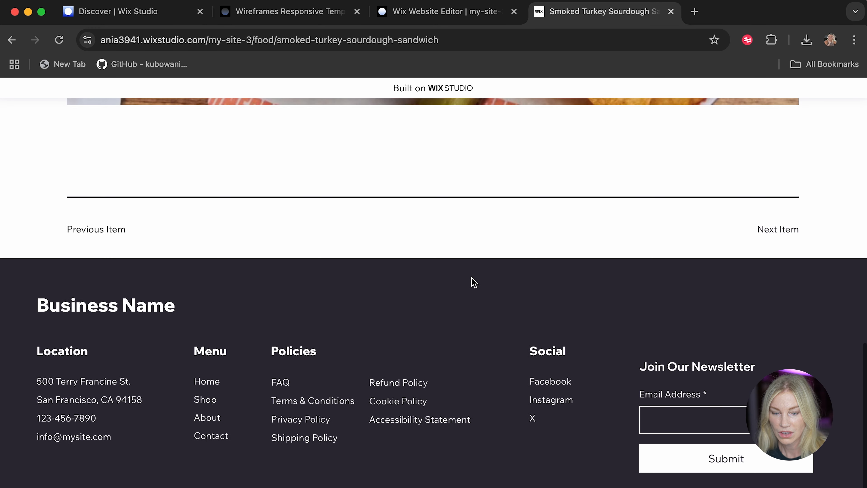
scroll(722, 234, "up", 15)
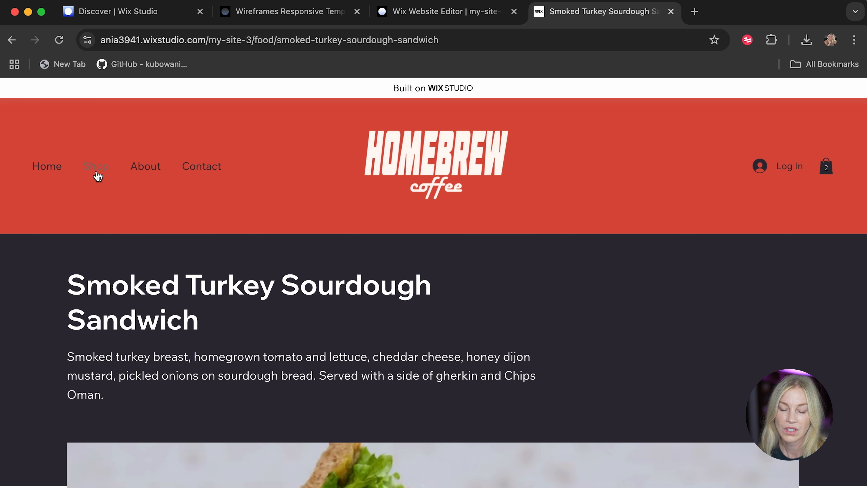
left_click(57, 171)
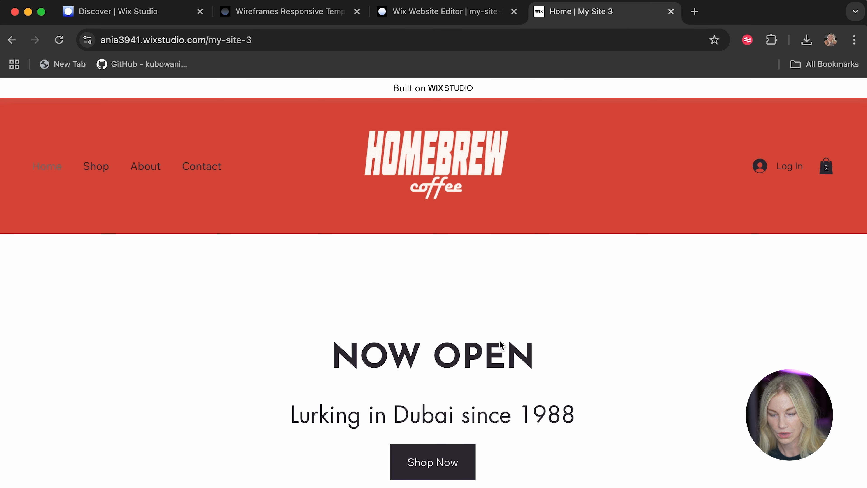
scroll(469, 338, "down", 2)
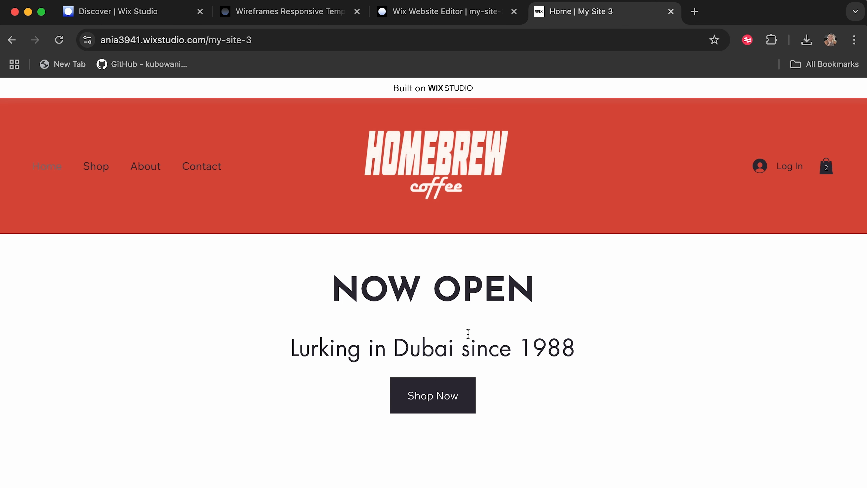
Switch to the Wix Studio editor, dismiss the publish confirmation and open the My Business overview for Wix Stores.
left_click(424, 12)
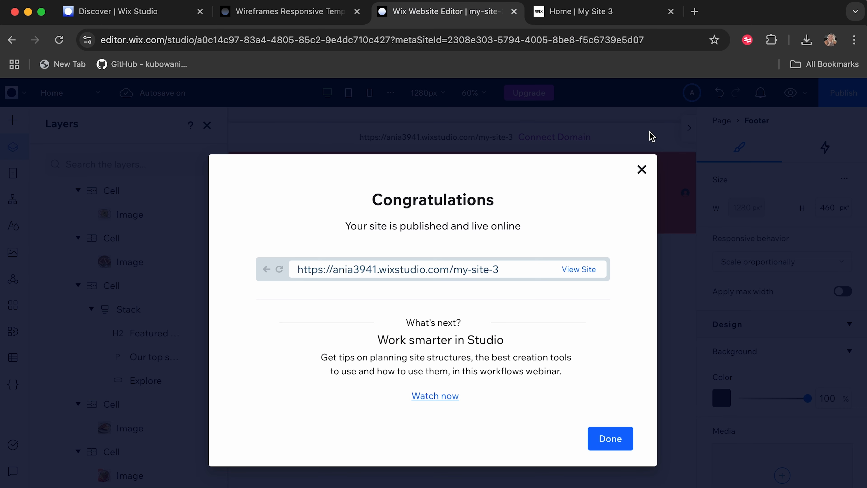
left_click(641, 170)
left_click(12, 331)
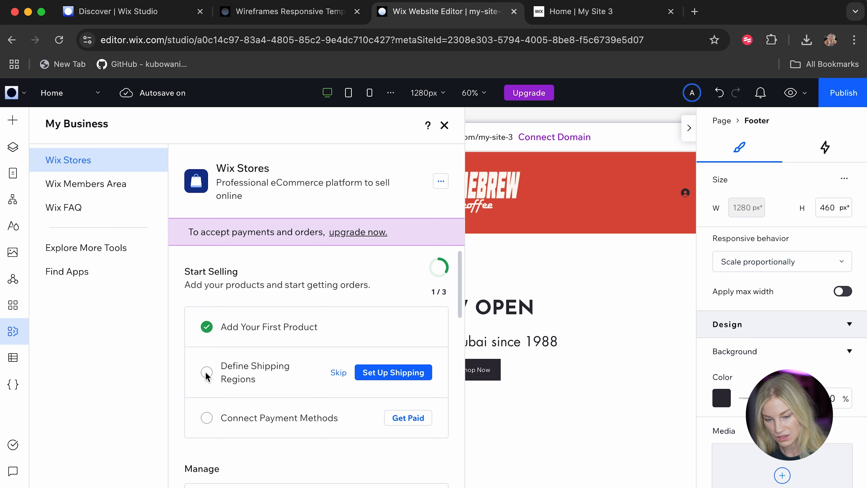
Go through the store's shipping setup to Accept Payments and confirm United Arab Emirates as the business location.
left_click(392, 376)
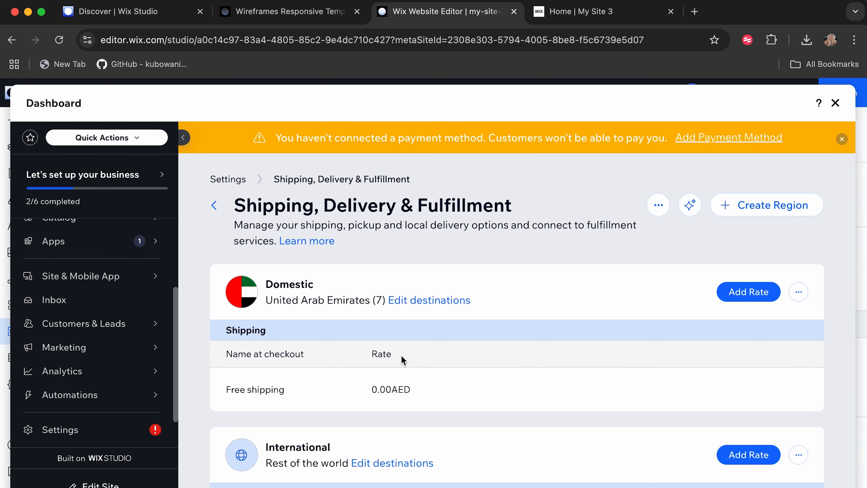
left_click(727, 141)
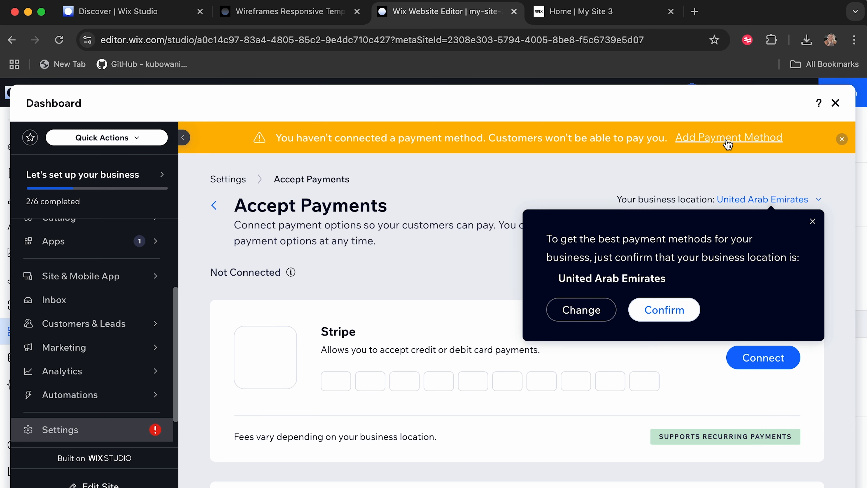
left_click(666, 310)
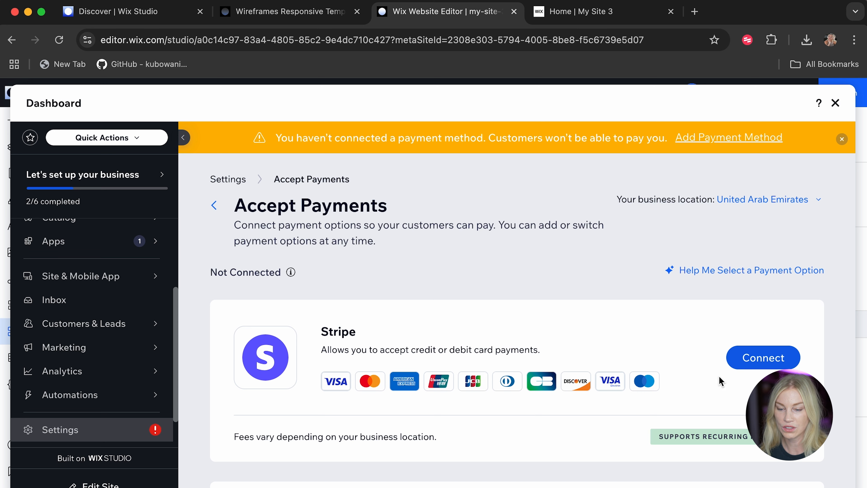
Examine the available payment providers and the additional payment options, and return to the Accept Payments overview.
scroll(538, 364, "down", 5)
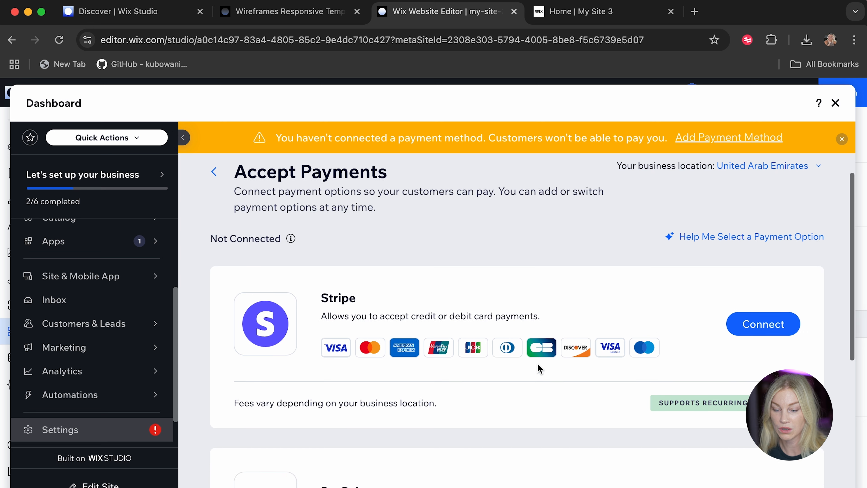
scroll(408, 383, "down", 4)
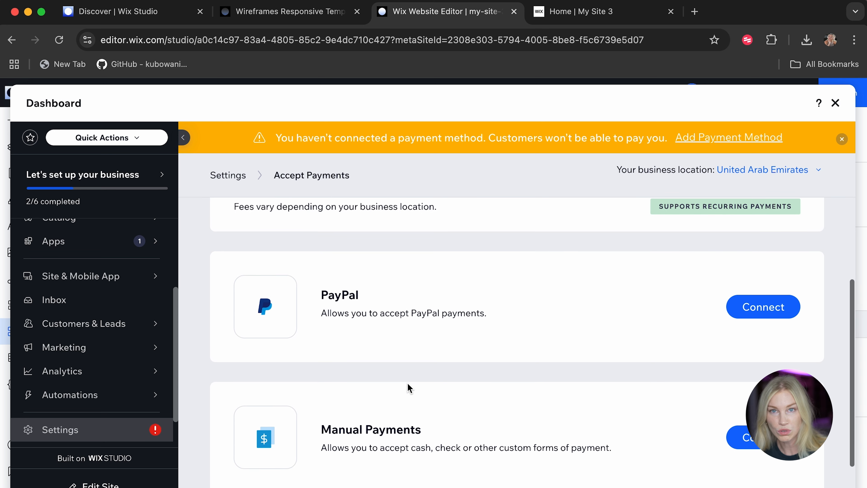
scroll(409, 387, "down", 1)
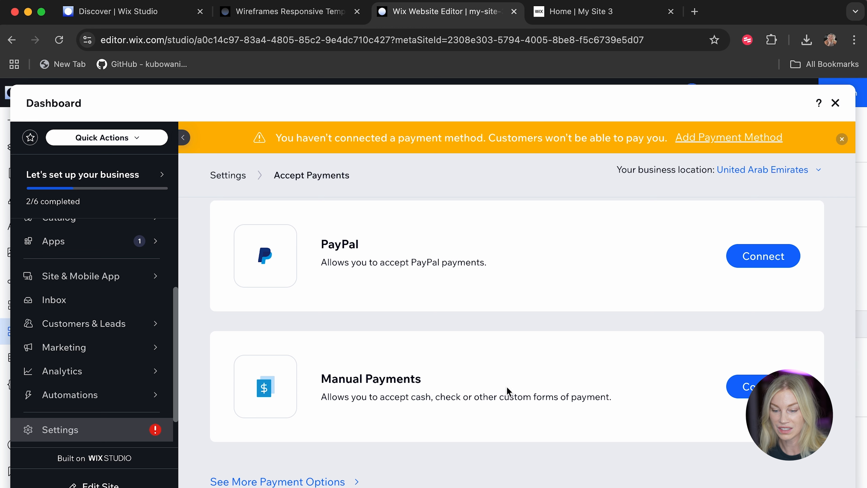
scroll(518, 385, "down", 1)
scroll(517, 385, "up", 4)
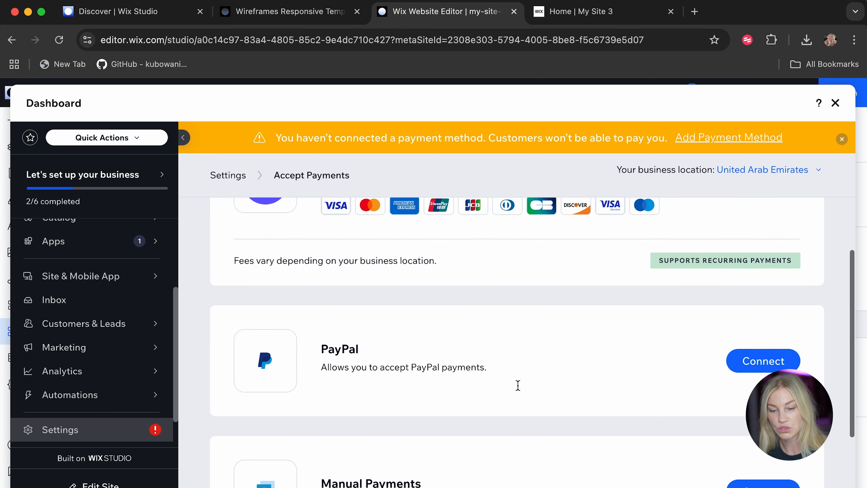
scroll(517, 385, "down", 4)
left_click(294, 467)
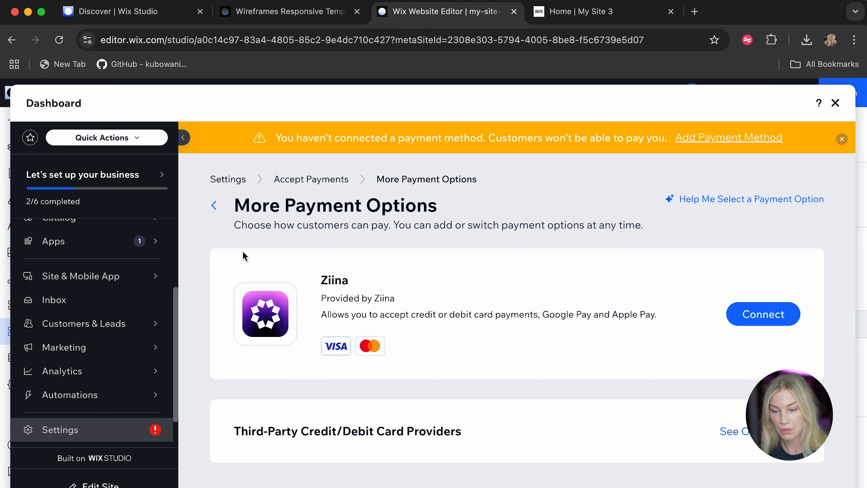
left_click(214, 205)
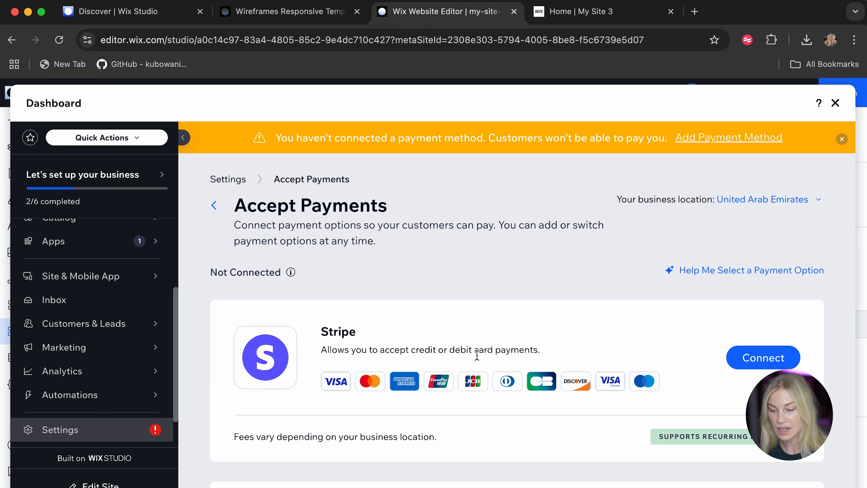
Open the Stripe connection page and read its instructions, fees and supported payment methods.
scroll(597, 338, "down", 5)
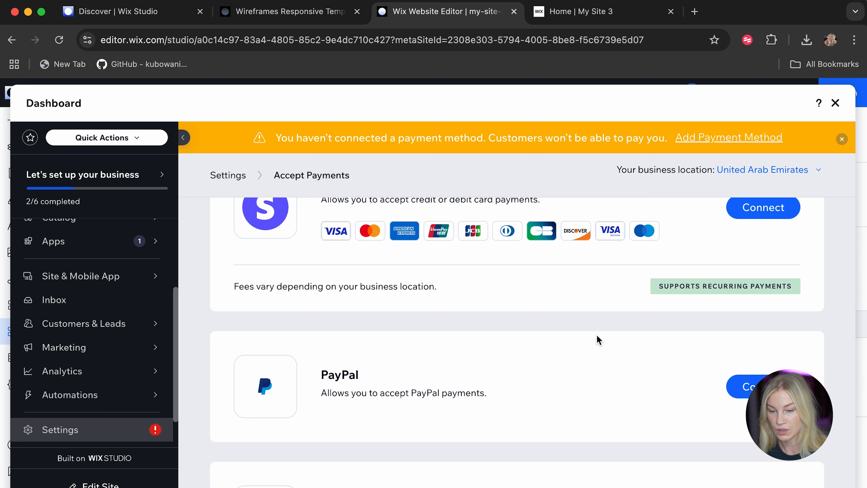
scroll(597, 335, "up", 2)
left_click(759, 260)
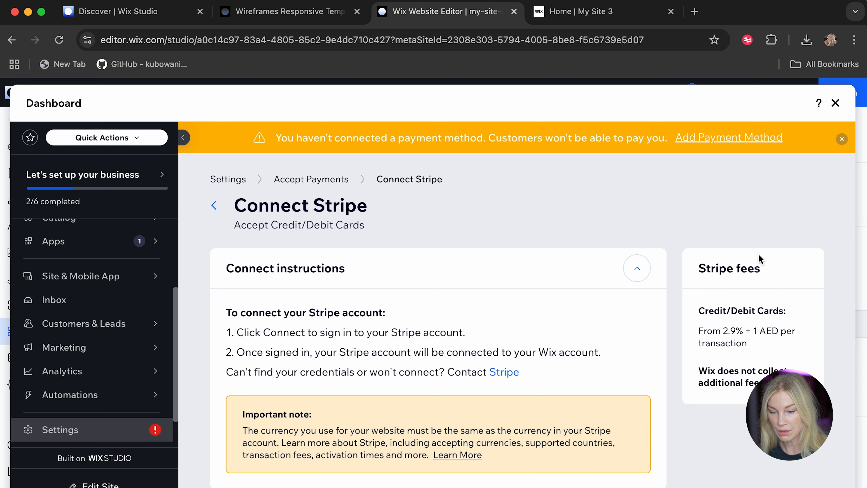
scroll(494, 269, "down", 2)
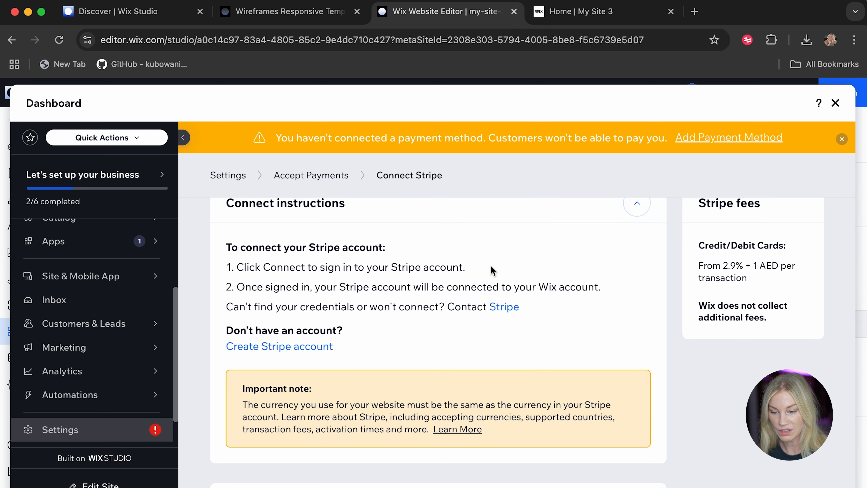
scroll(430, 286, "down", 4)
scroll(427, 287, "down", 3)
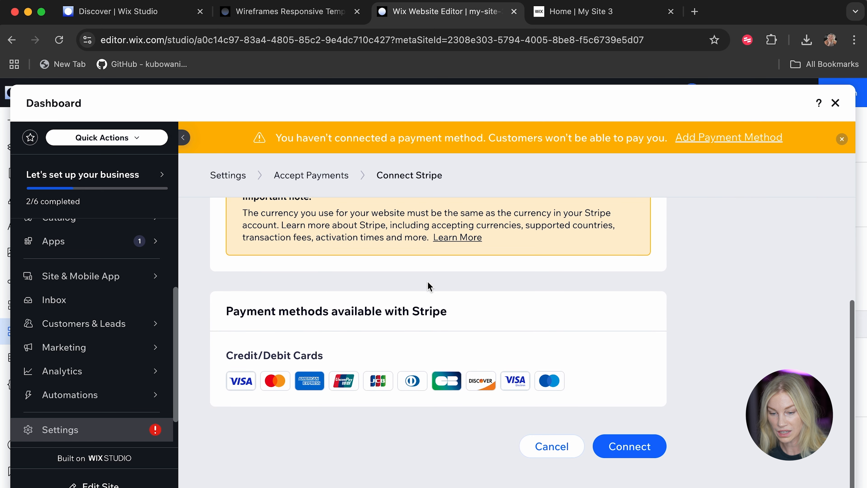
left_click(638, 439)
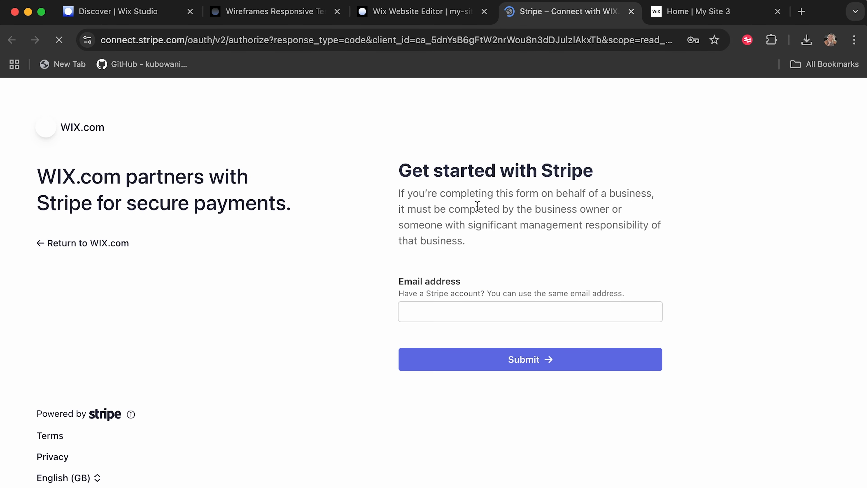
key("super+w")
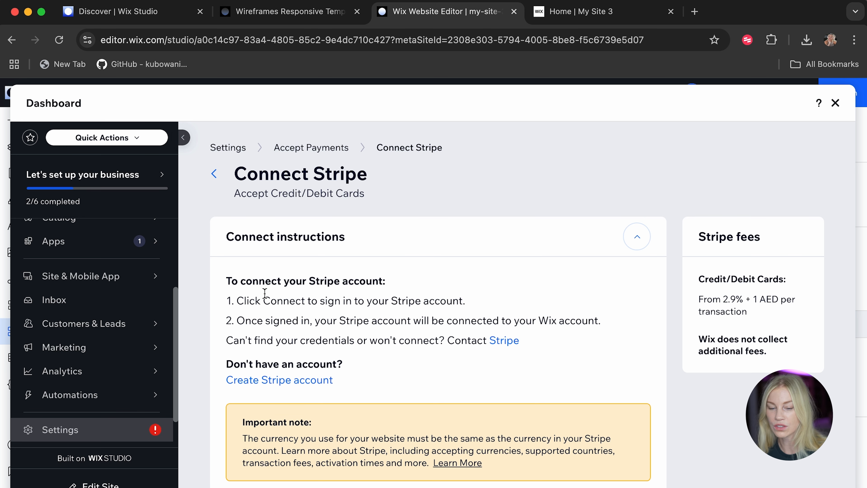
left_click(839, 105)
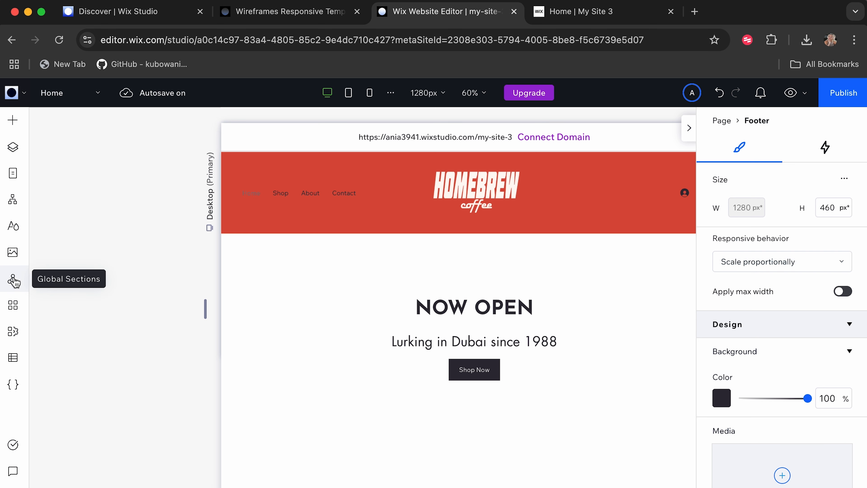
Search the App Market for bookings and add the Wix Bookings app to the site.
left_click(14, 306)
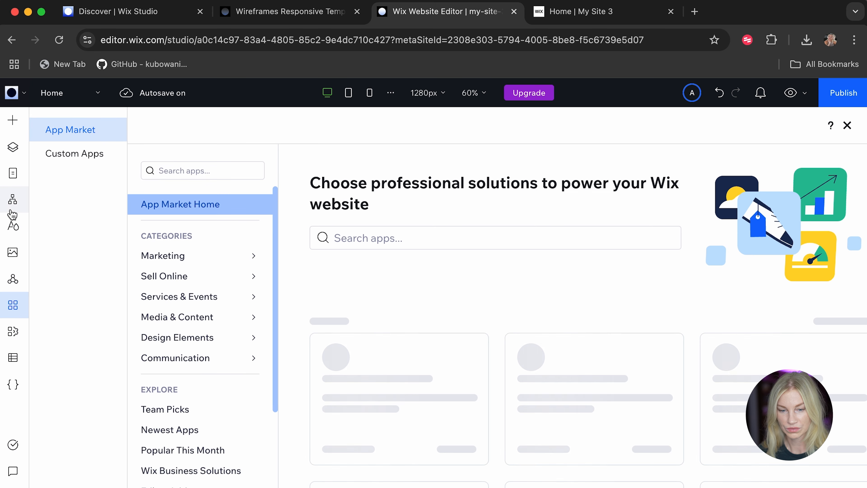
left_click(403, 240)
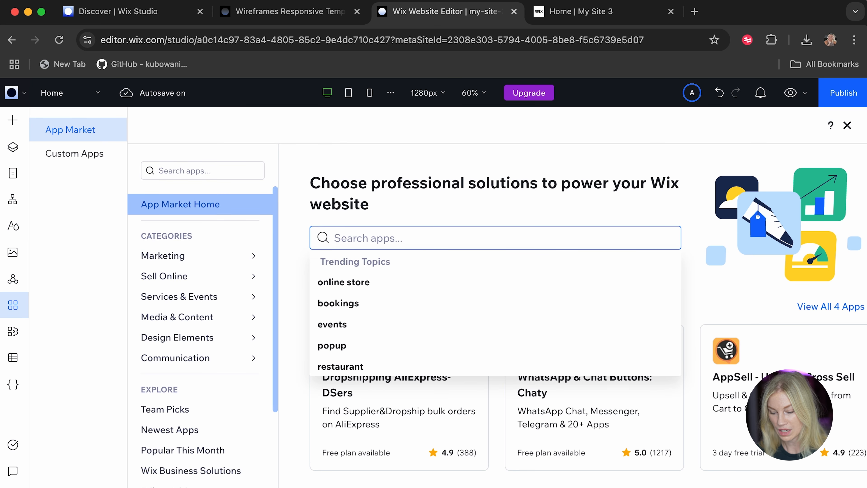
type("booking")
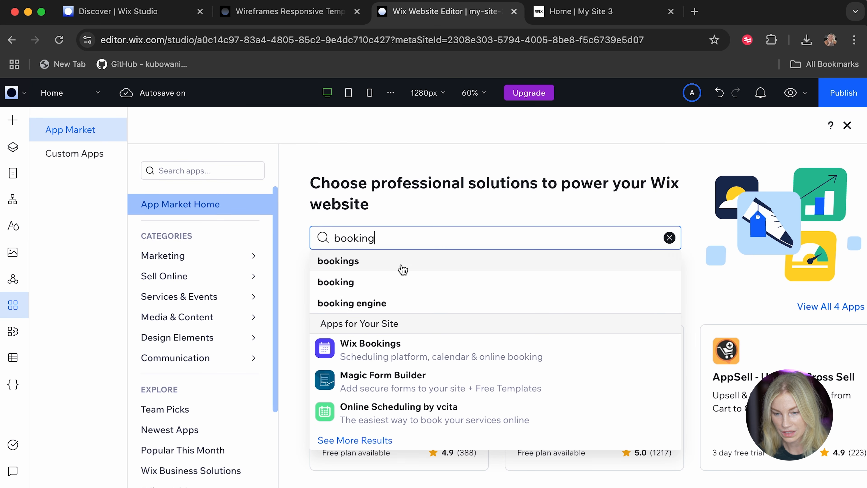
left_click(406, 268)
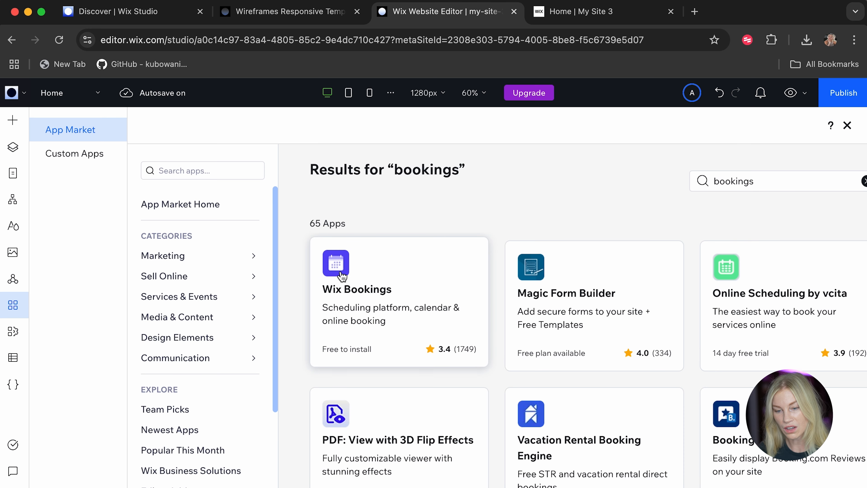
left_click(342, 276)
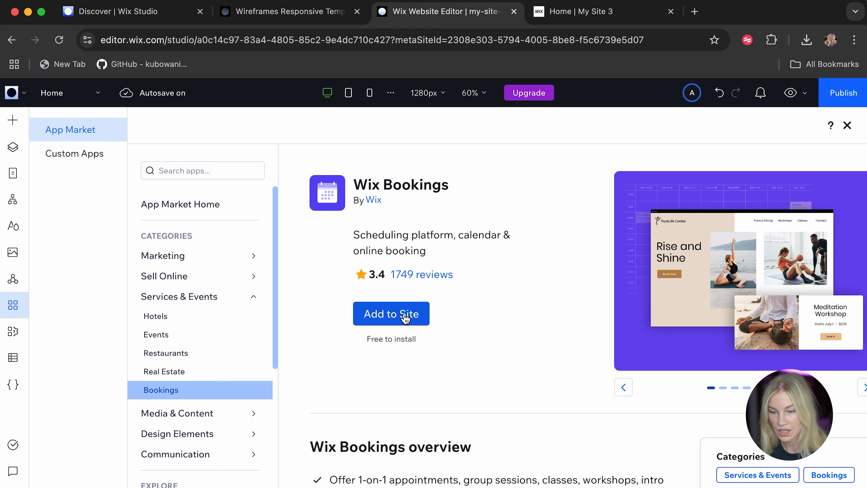
left_click(387, 313)
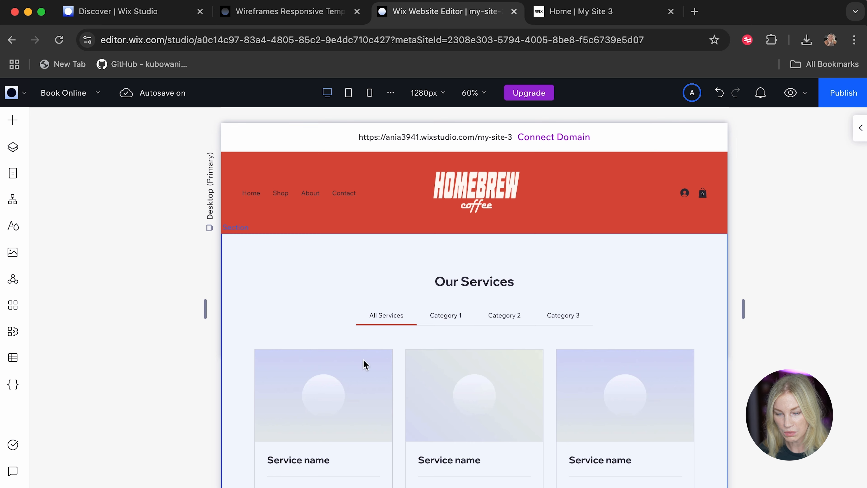
Open service management from the Our Services widget on the Book Online page.
left_click(339, 395)
scroll(338, 395, "down", 1)
left_click(485, 256)
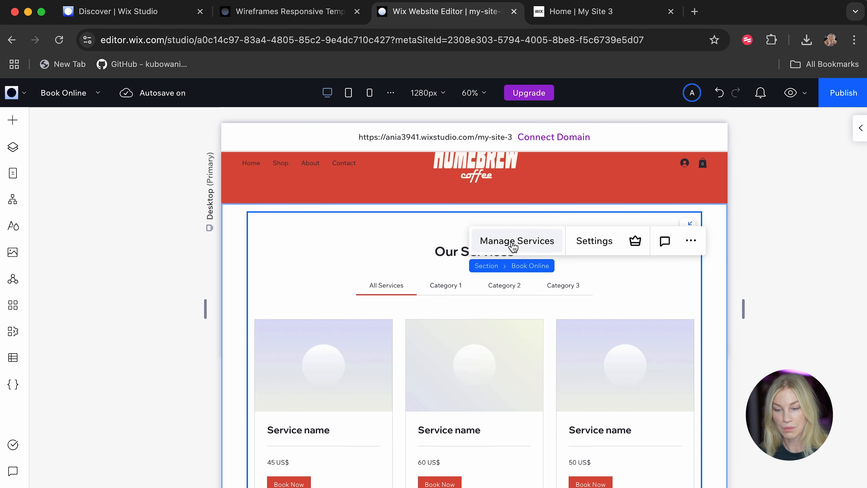
left_click(513, 245)
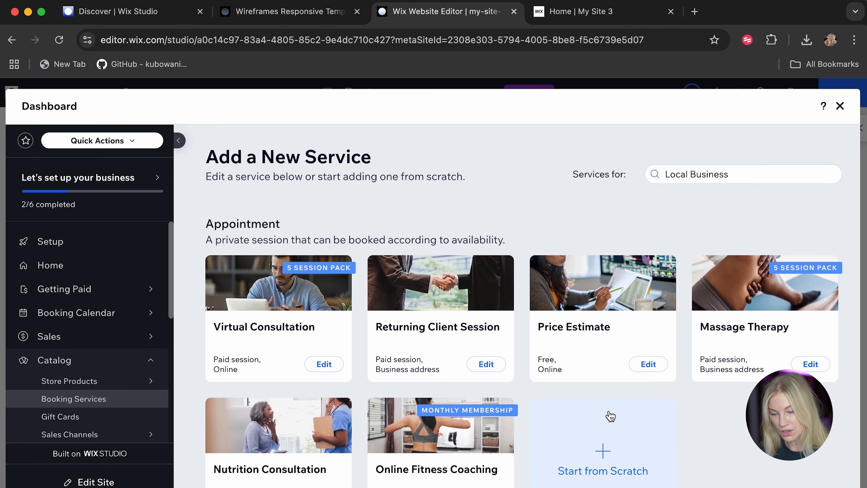
Browse the appointment, class and course templates offered for a new Local Business service.
scroll(609, 415, "down", 5)
scroll(609, 415, "down", 4)
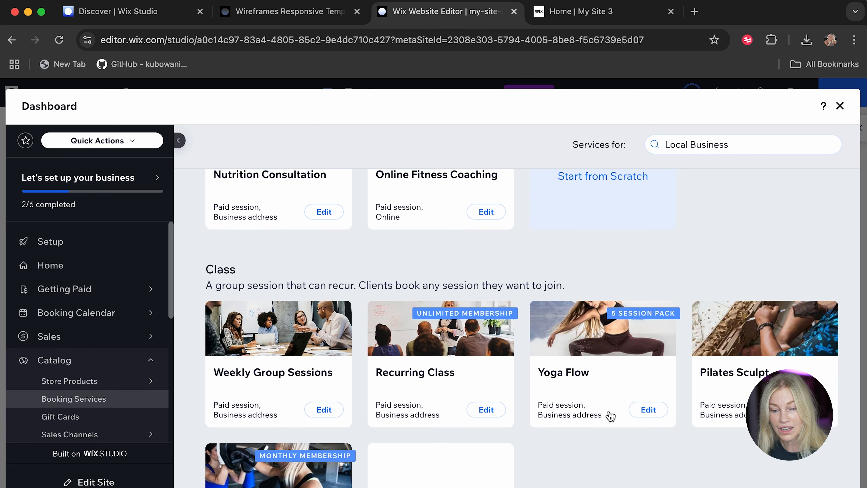
scroll(641, 465, "down", 2)
scroll(644, 466, "down", 2)
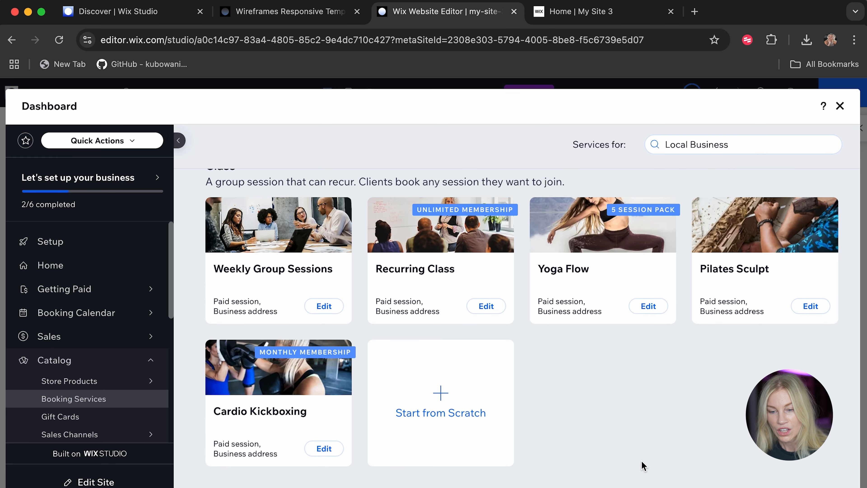
scroll(643, 466, "down", 7)
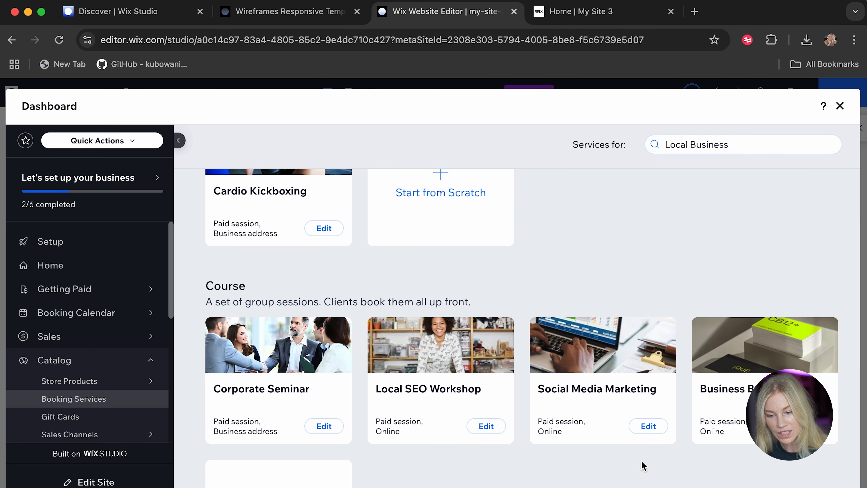
scroll(643, 466, "down", 3)
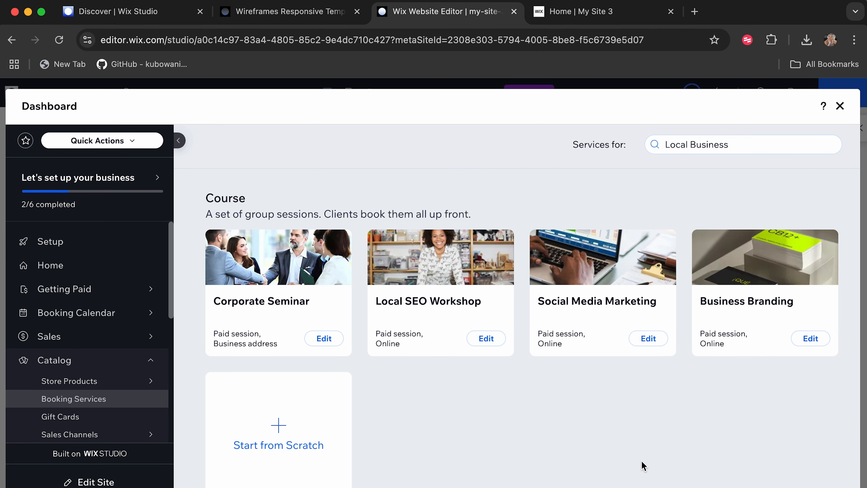
scroll(644, 466, "up", 2)
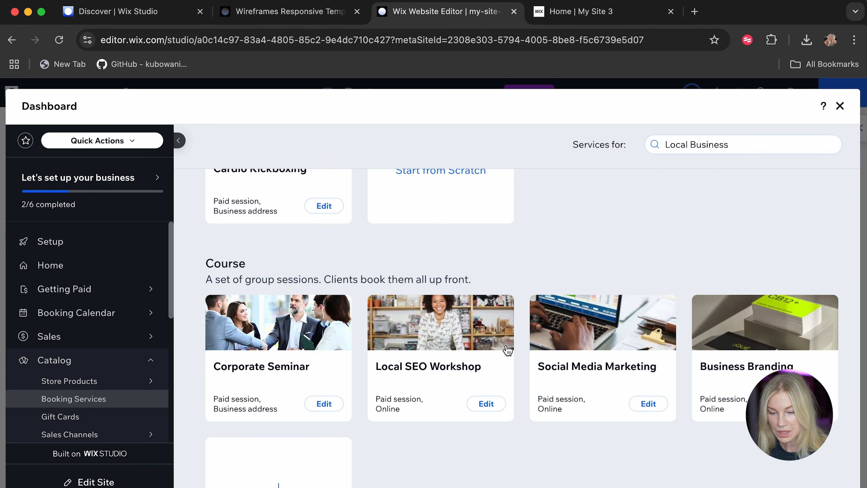
scroll(476, 352, "up", 1)
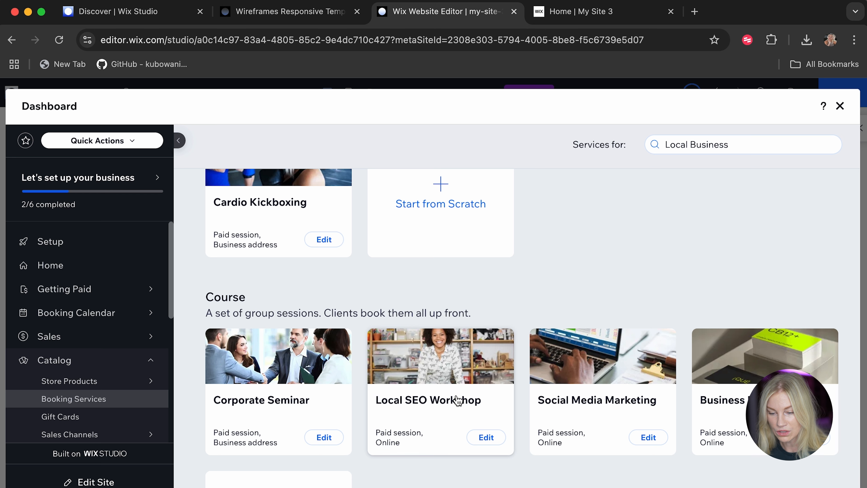
Edit the Local SEO Workshop course template and rename the service as Barista Course.
left_click(488, 438)
scroll(403, 318, "down", 3)
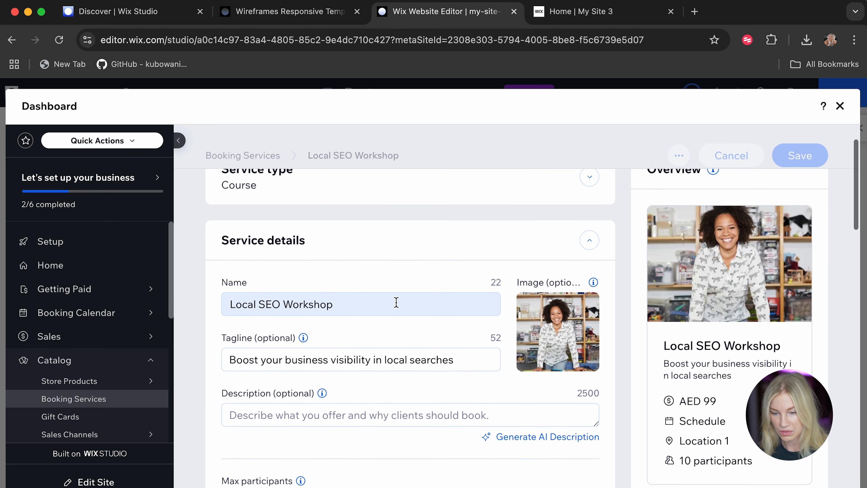
left_click_drag(230, 271, 392, 290)
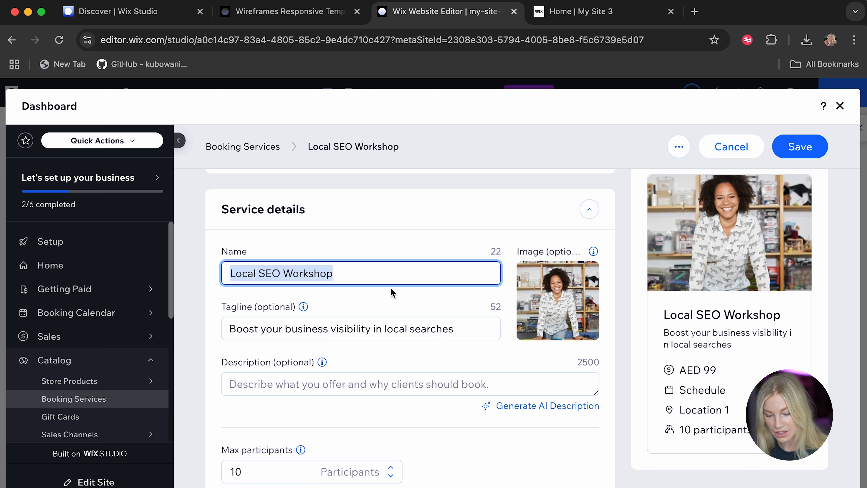
type("COfee")
key("BackSpace")
key("BackSpace")
key("BackSpace")
key("BackSpace")
key("BackSpace")
type("Ba")
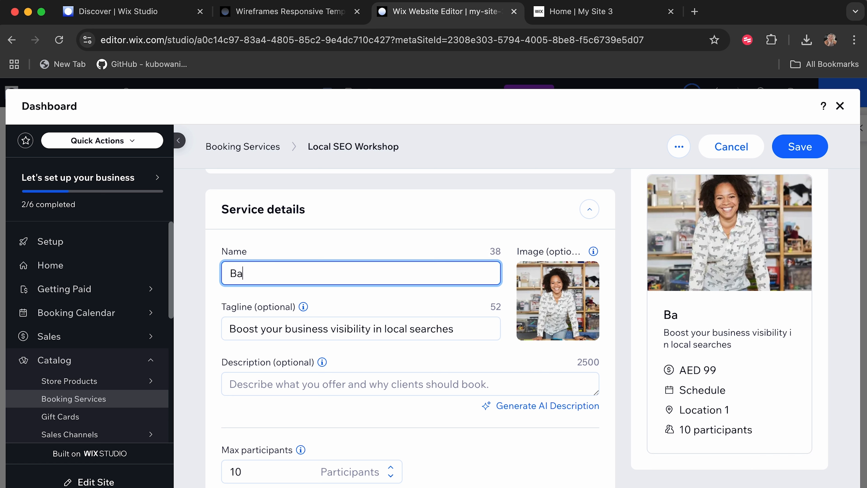
type("rista Course")
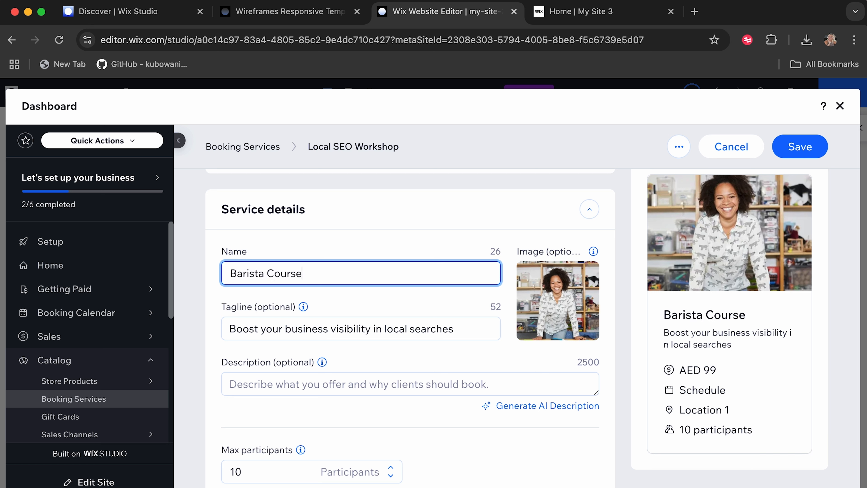
Set the Barista Course tagline to "Learn barista tricks in 1 hour".
triple_click(387, 329)
type("Learn b")
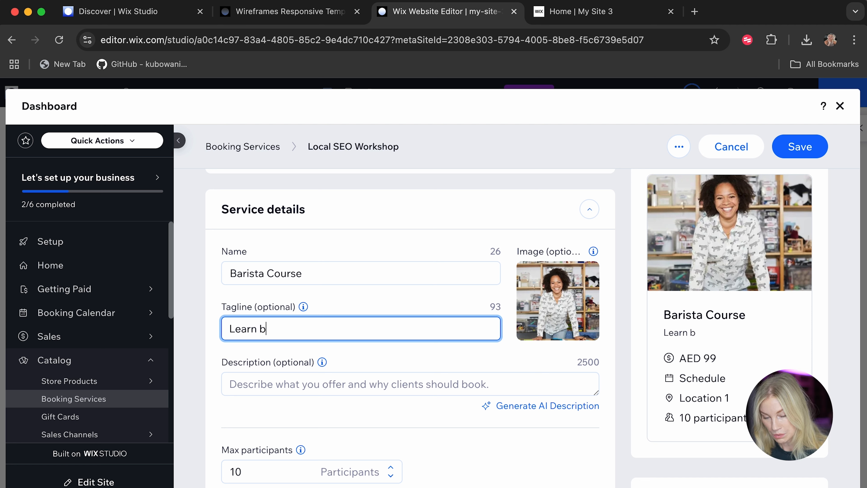
type("arista trick")
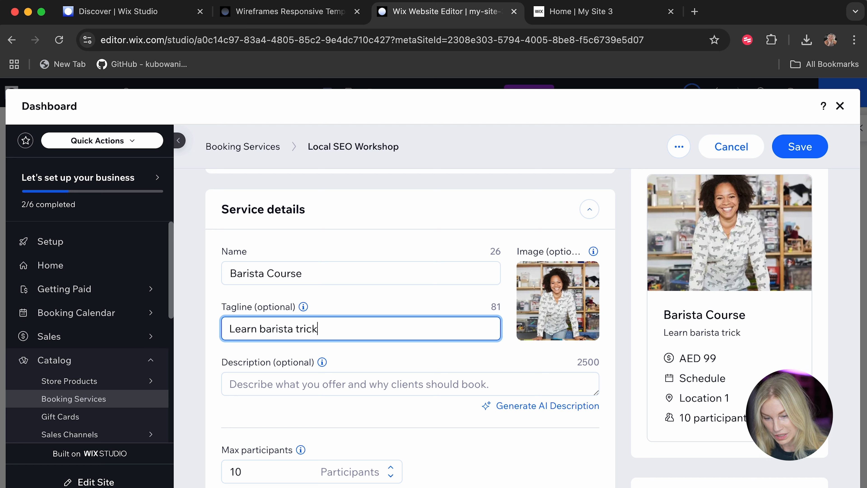
type("s in 1 hour")
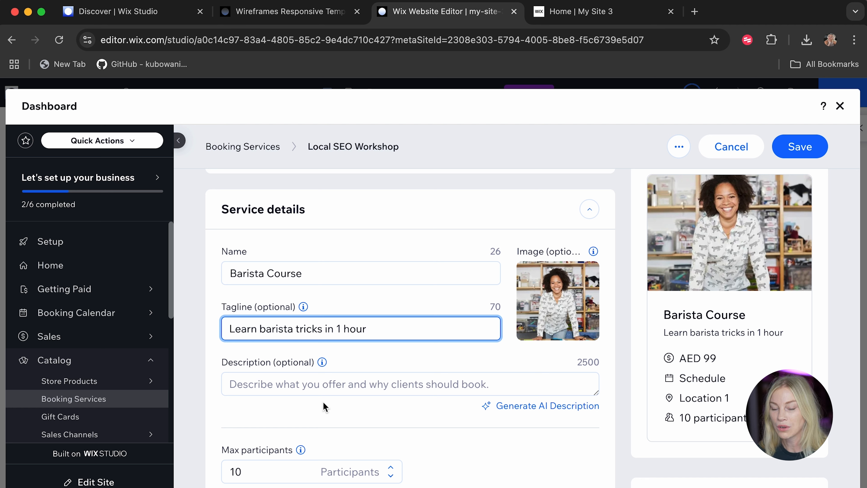
Set the service description to "Learn basrista tricks for your home in this fun class" and rename the service as Barista Class.
left_click(283, 389)
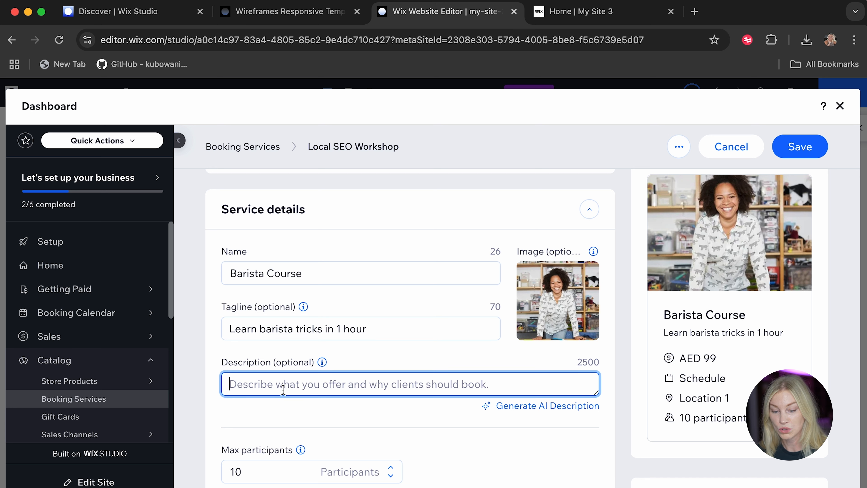
type("Leanr ")
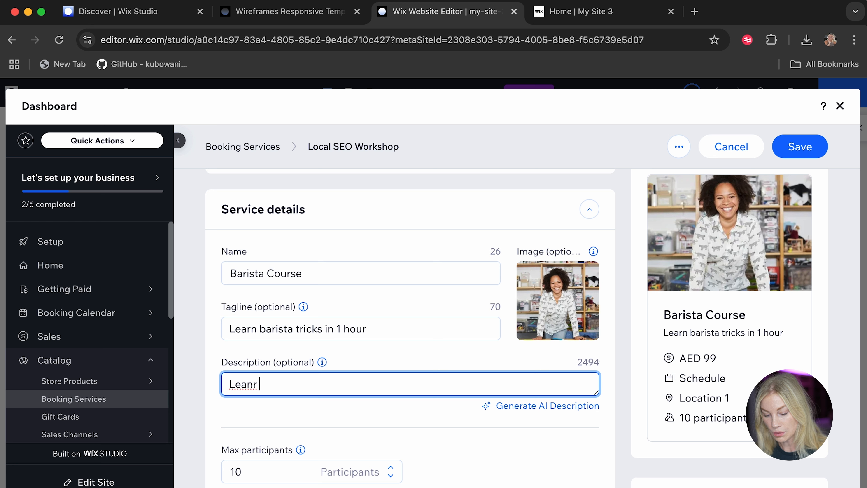
type("basrista tricks ")
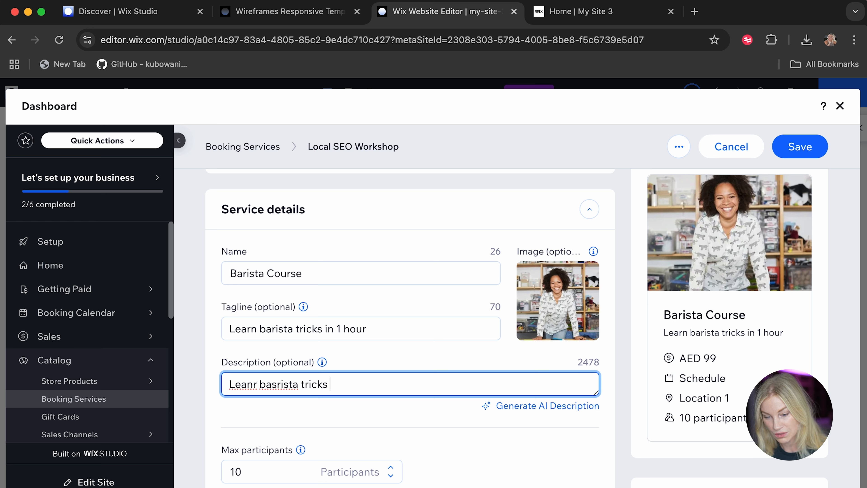
type("for your homer ")
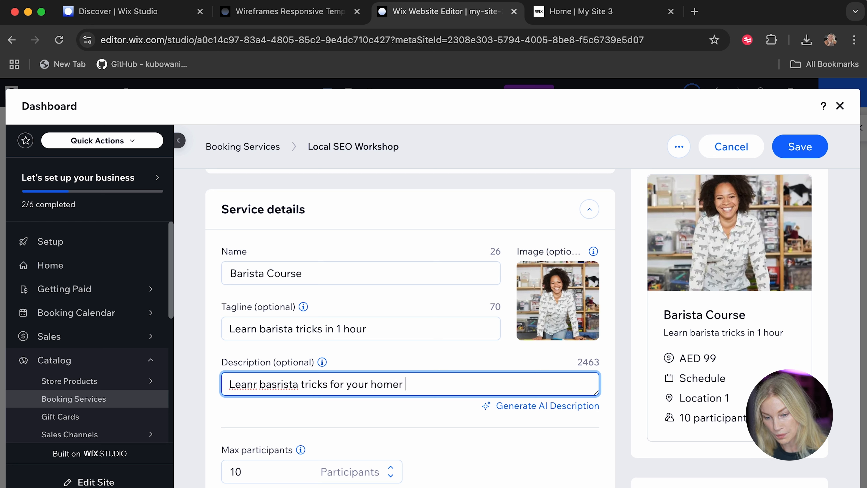
key("BackSpace")
key("BackSpace")
type(" in this fun class")
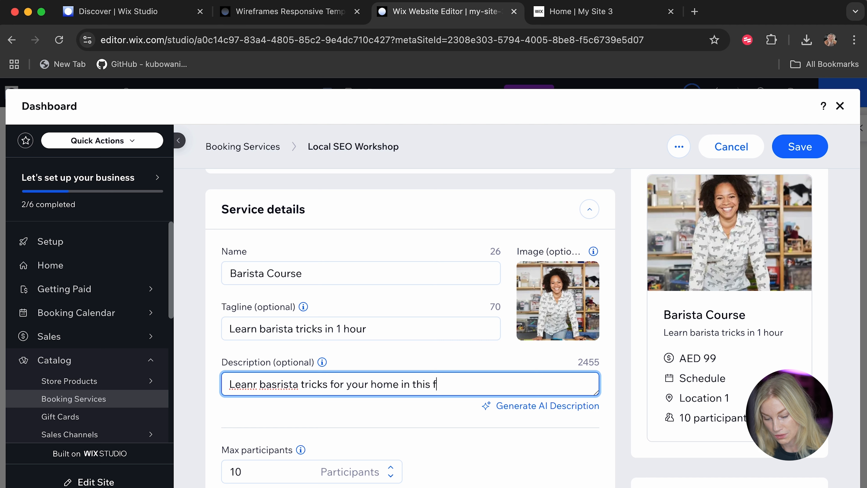
left_click(255, 387)
key("BackSpace")
key("Right")
type("n")
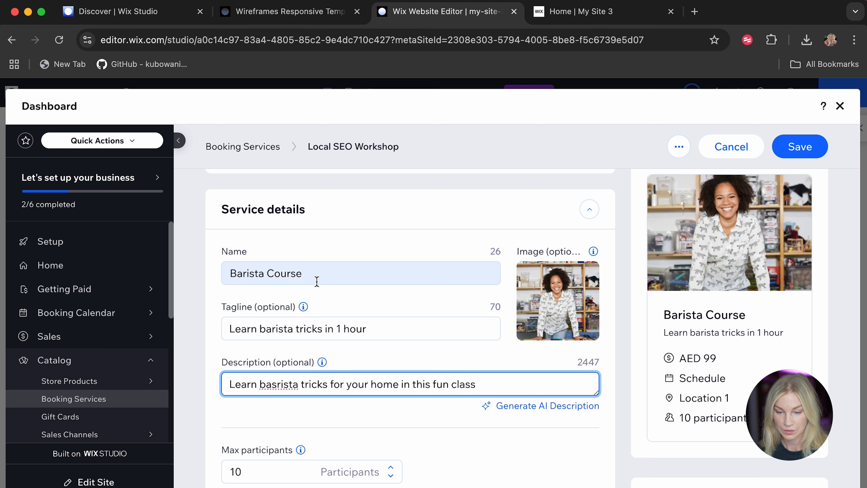
left_click_drag(316, 281, 268, 275)
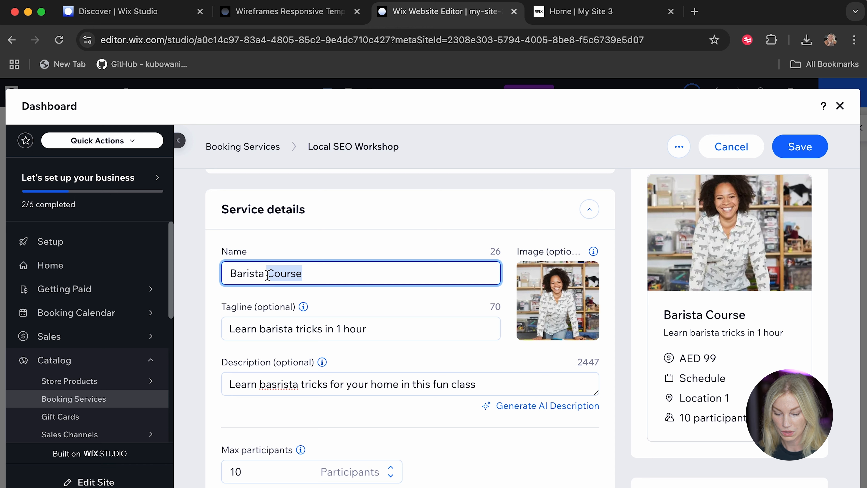
type("Class")
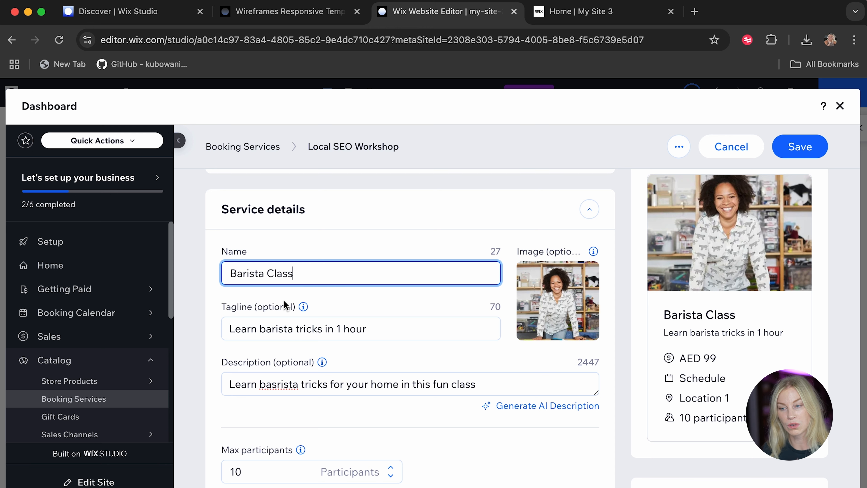
Set the Barista Class payment preference to Entire amount in person.
scroll(284, 301, "down", 5)
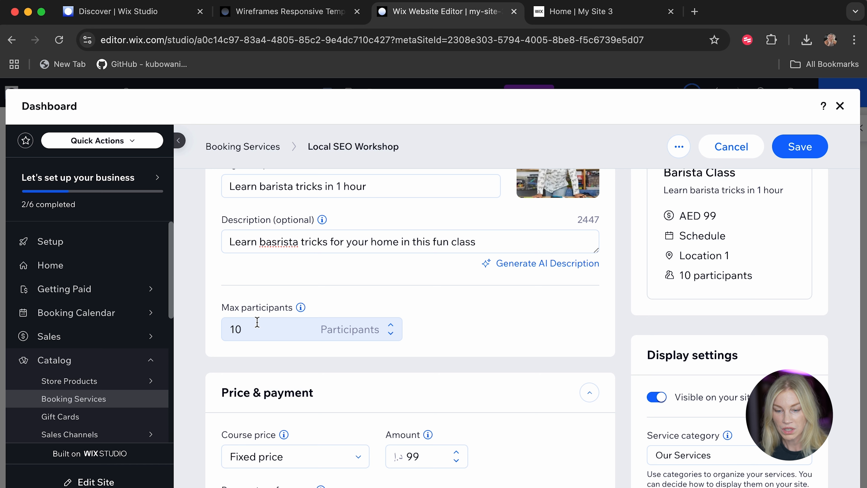
scroll(294, 383, "down", 4)
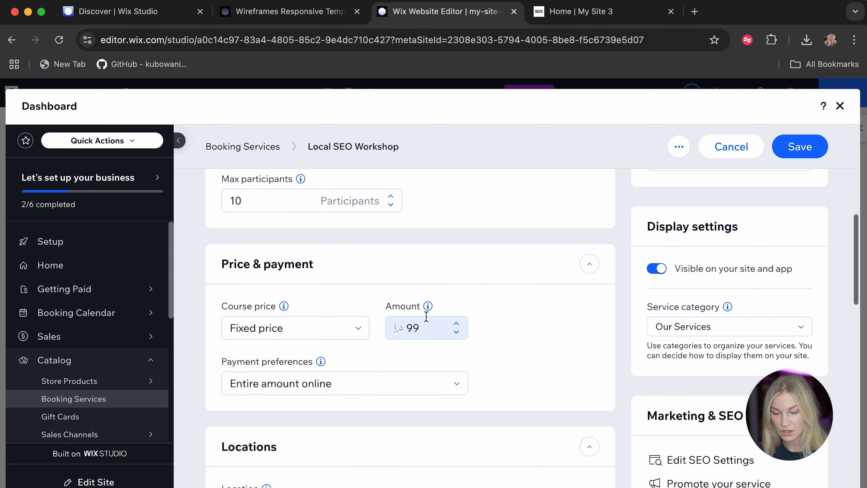
scroll(423, 358, "down", 2)
left_click(400, 337)
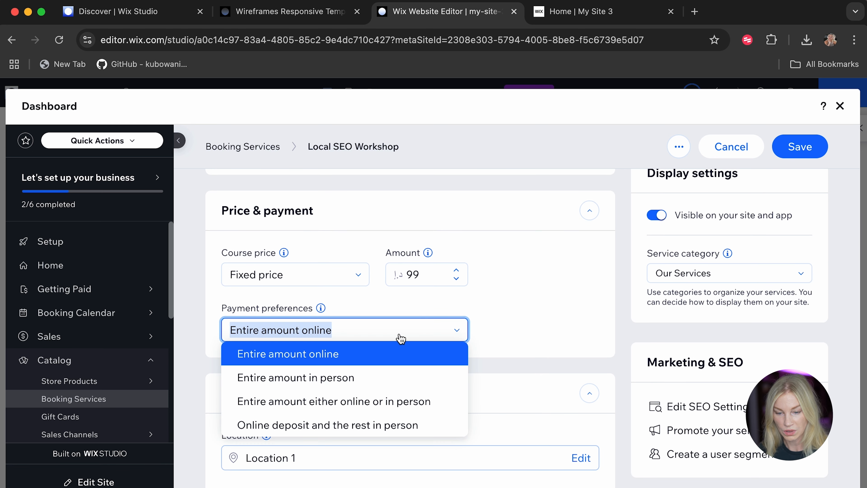
left_click(330, 379)
left_click(334, 330)
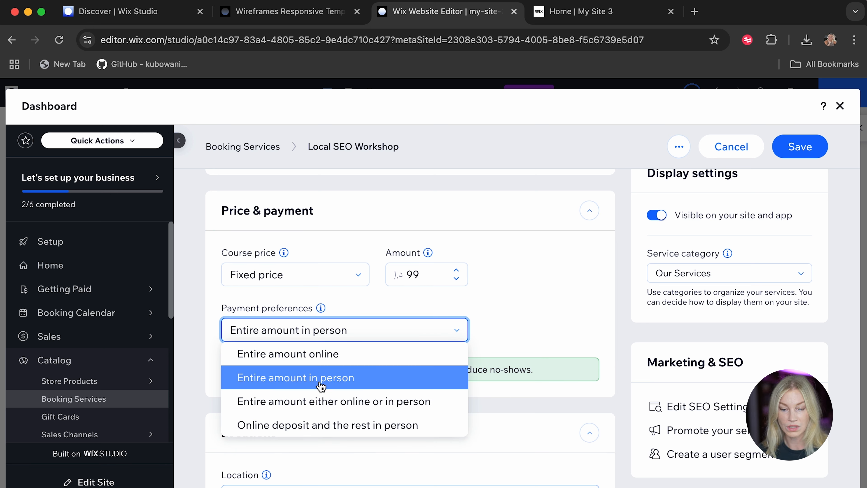
left_click(540, 307)
Add a new business location for the service, searching for "Homebrew Coffee Azizi" and choosing the matching address.
scroll(472, 350, "down", 2)
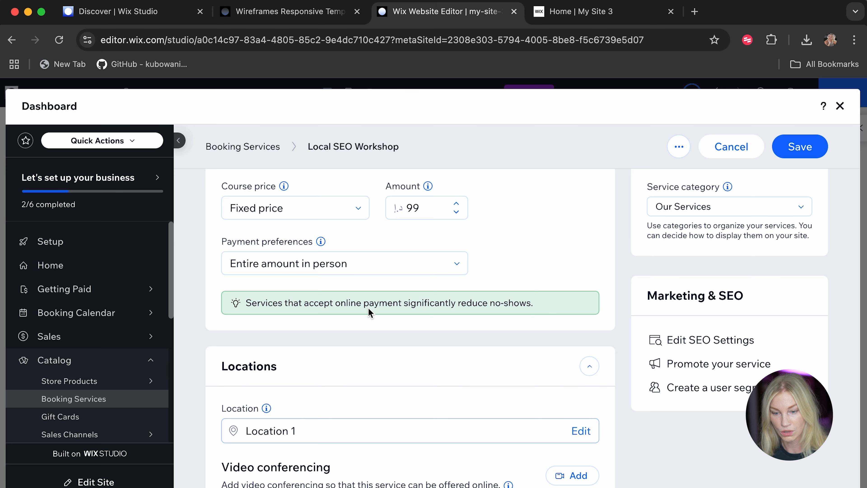
scroll(326, 287, "down", 4)
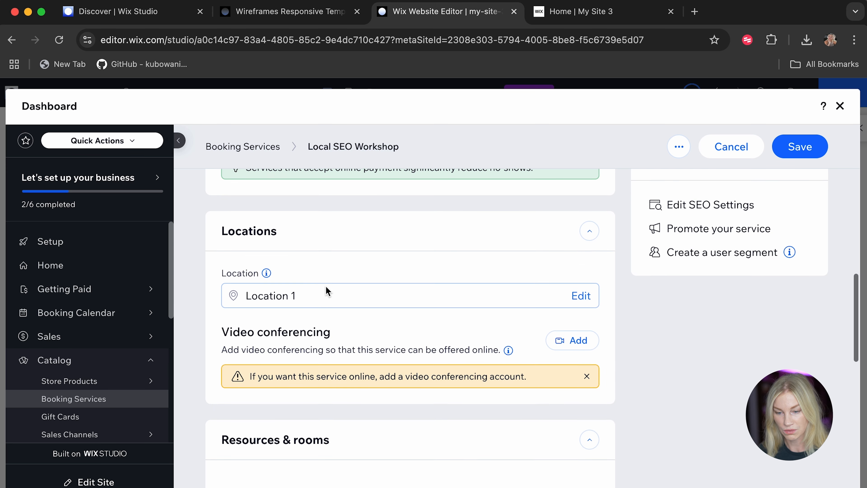
left_click(397, 290)
left_click(555, 353)
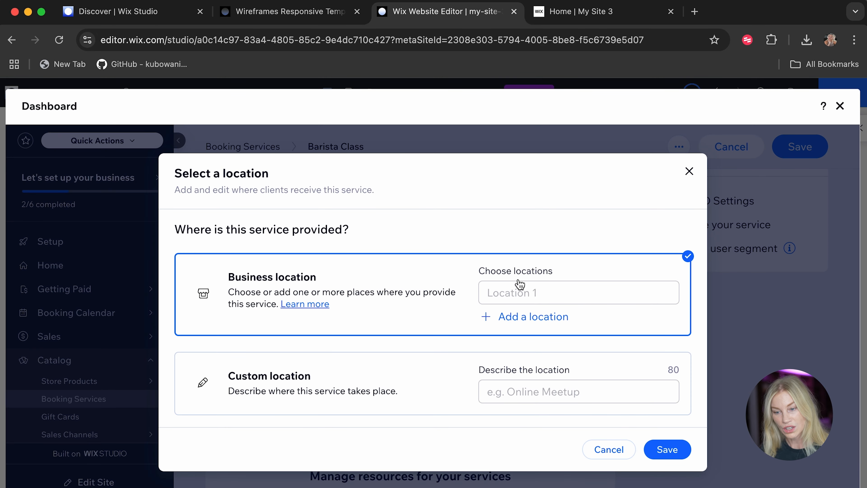
left_click(514, 319)
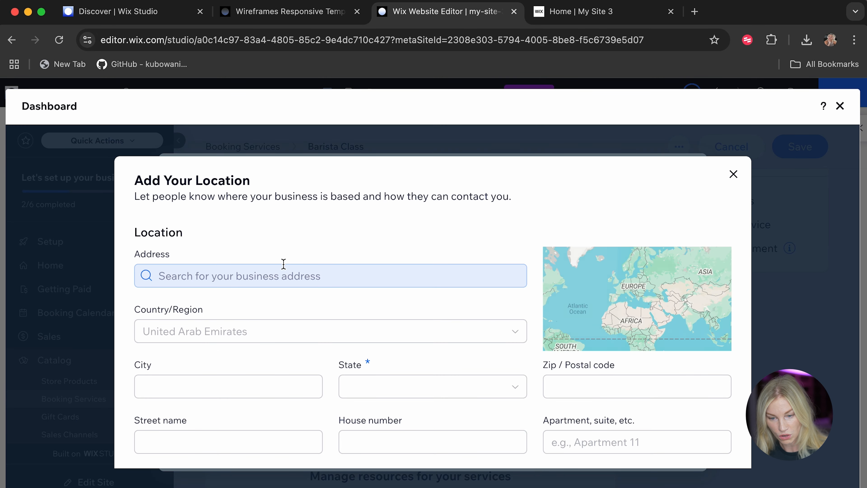
left_click(283, 272)
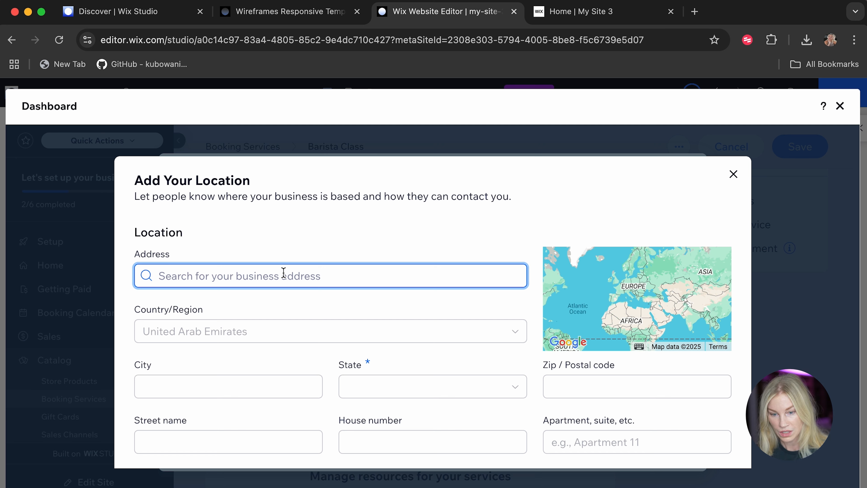
type("Homebrew C")
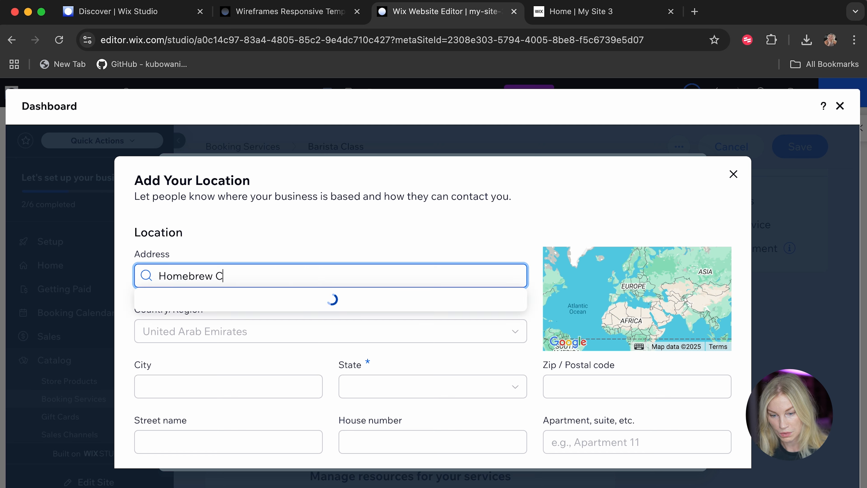
type("offee Azizi")
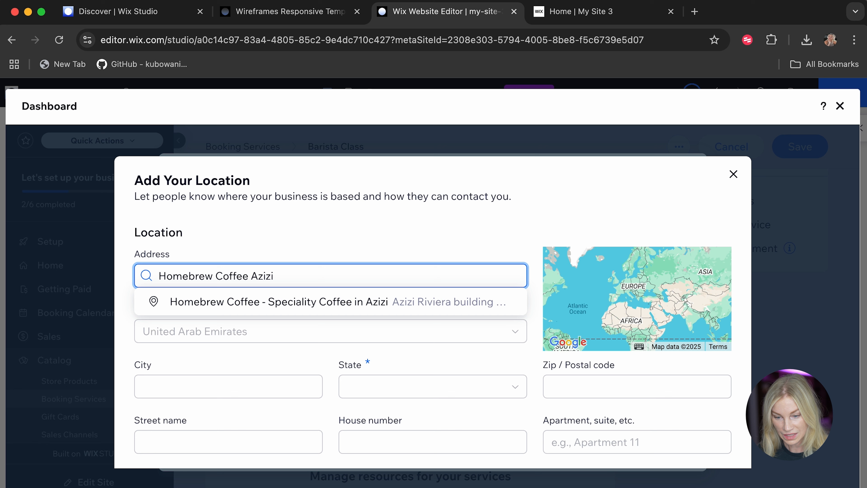
left_click(265, 297)
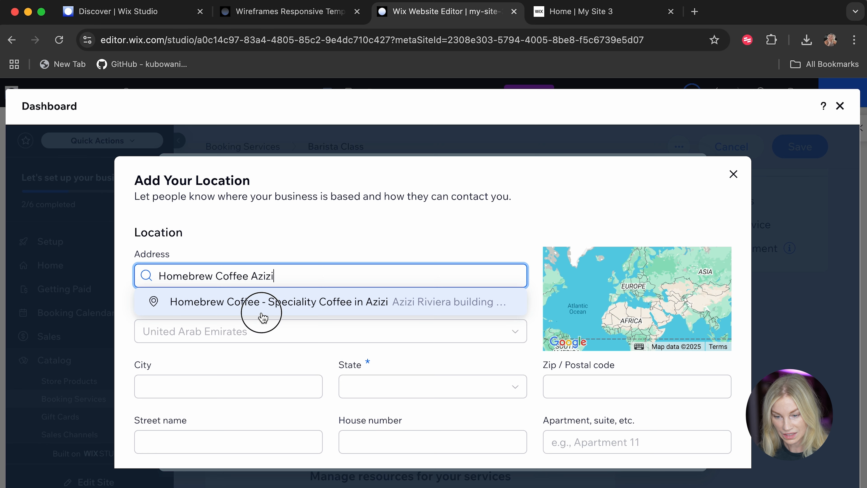
Fill in the business's contact e-mail for the new location.
scroll(280, 301, "down", 5)
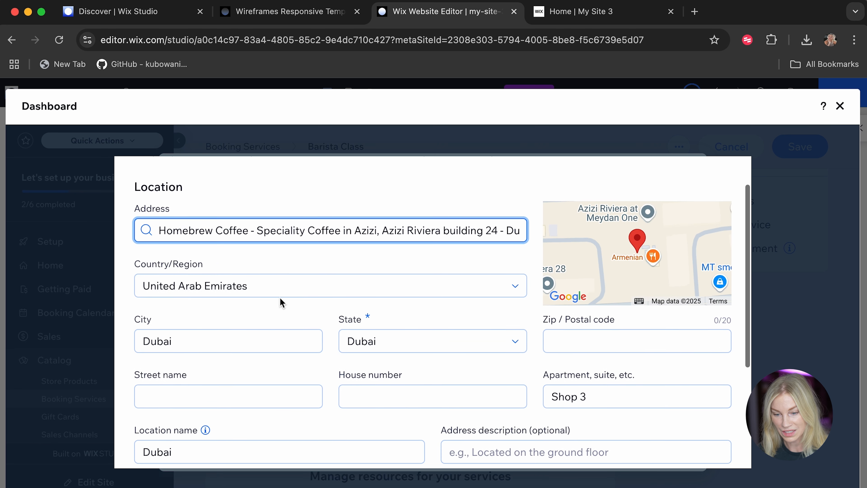
scroll(280, 297, "down", 3)
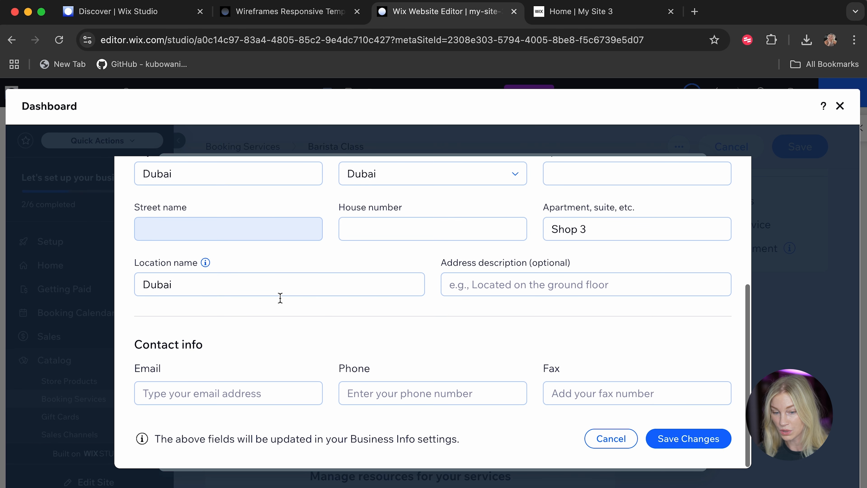
left_click(184, 391)
type("info@")
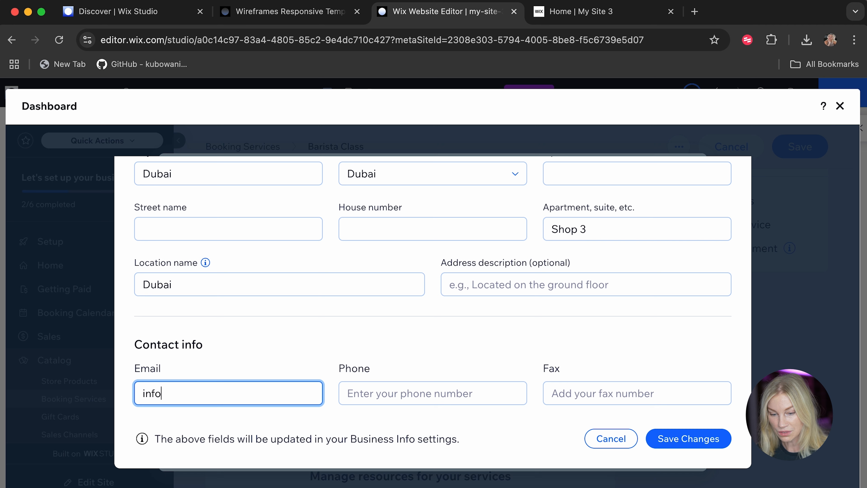
key("BackSpace")
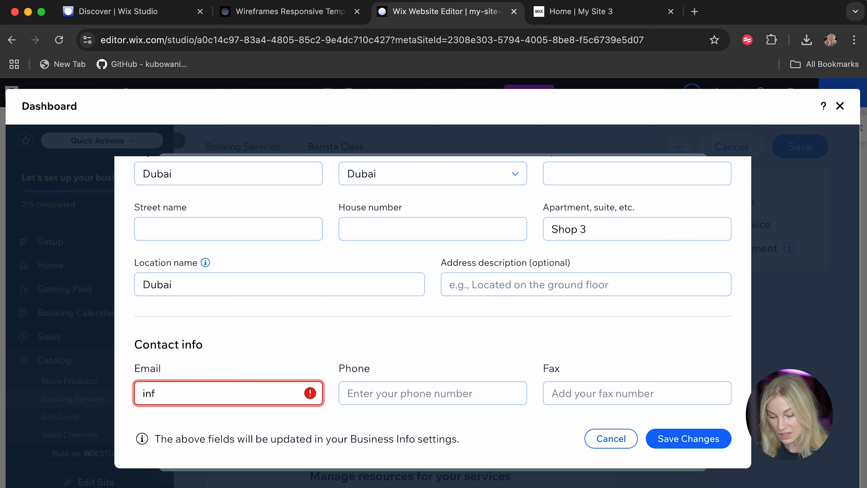
type("O@")
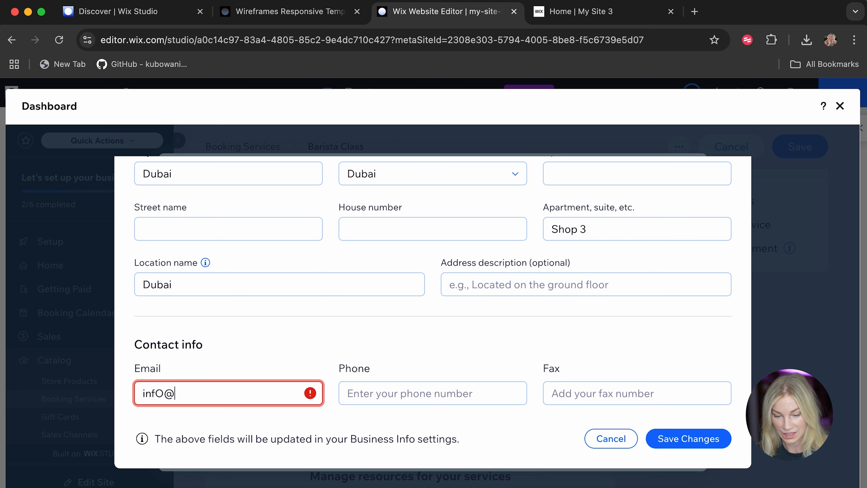
key("BackSpace")
key("BackSpace")
key("BackSpace")
key("BackSpace")
key("BackSpace")
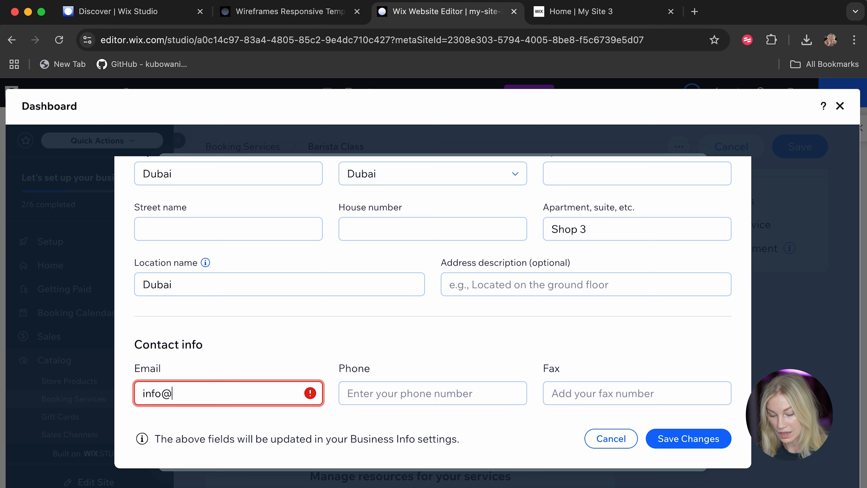
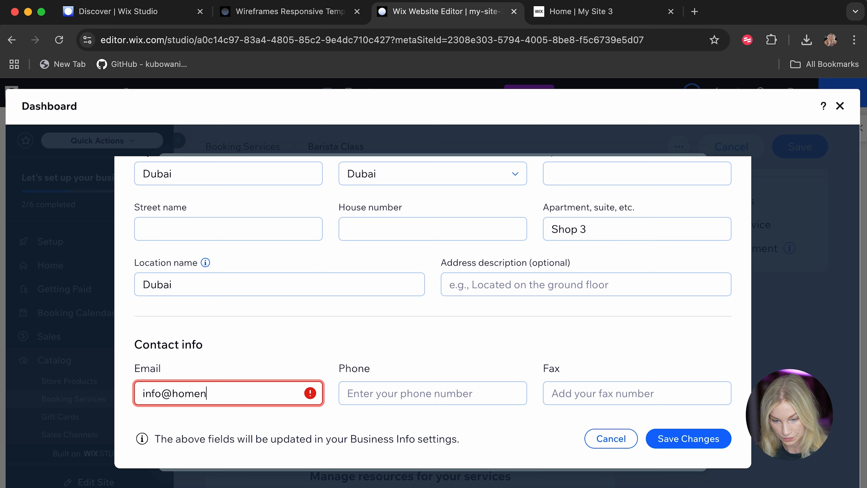
Enter the contact phone number and save Dubai as the location where the service is provided.
left_click(360, 398)
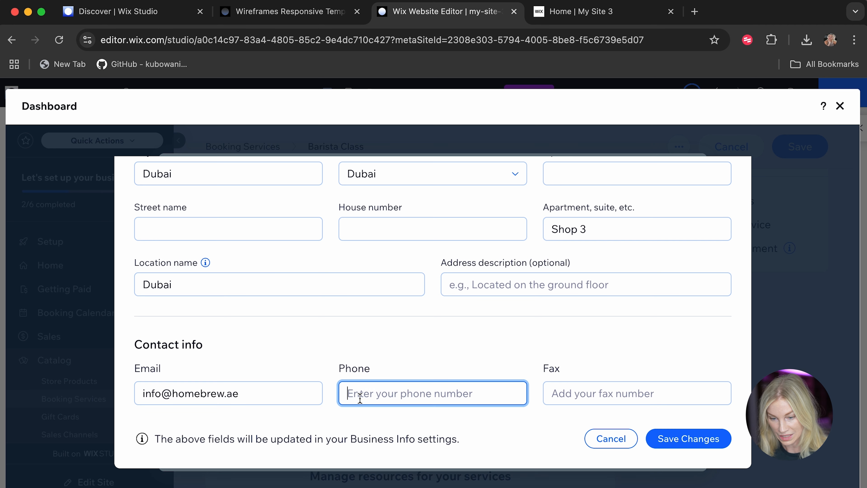
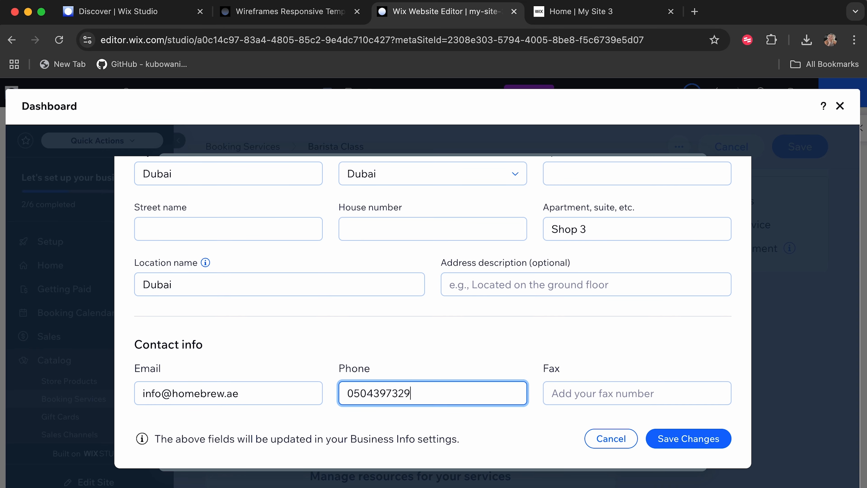
left_click(669, 441)
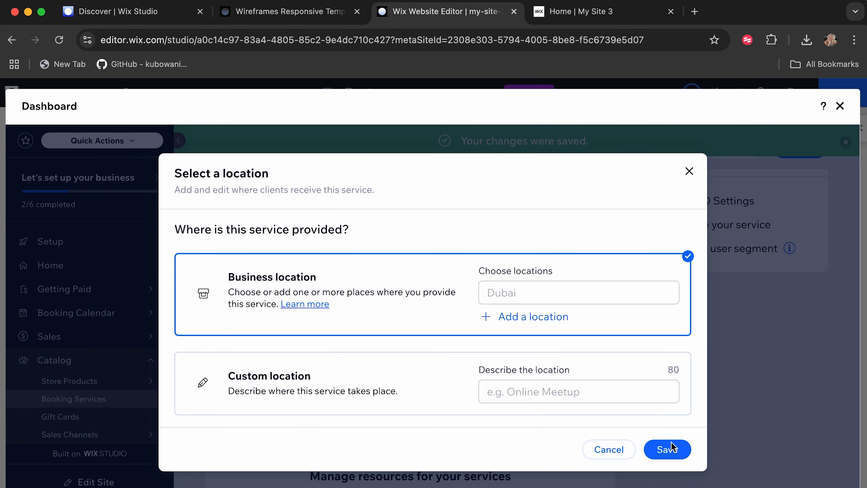
left_click(659, 448)
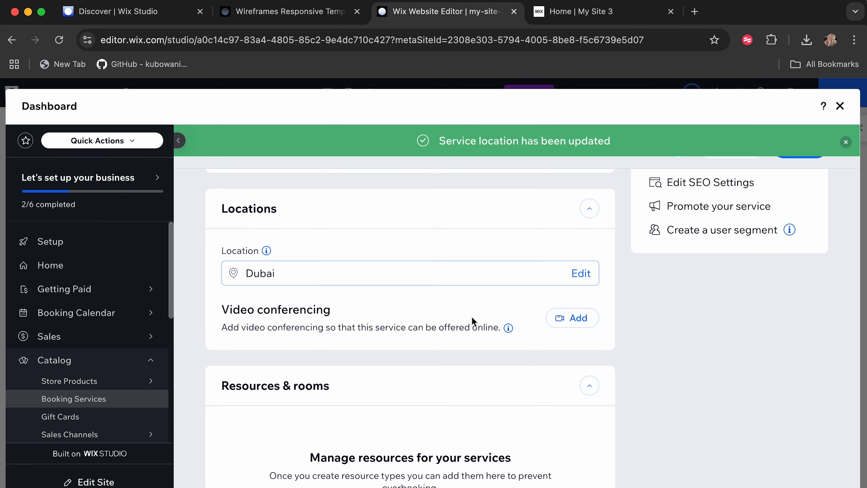
Open the form for adding course sessions to the Barista Class schedule.
scroll(472, 322, "down", 1)
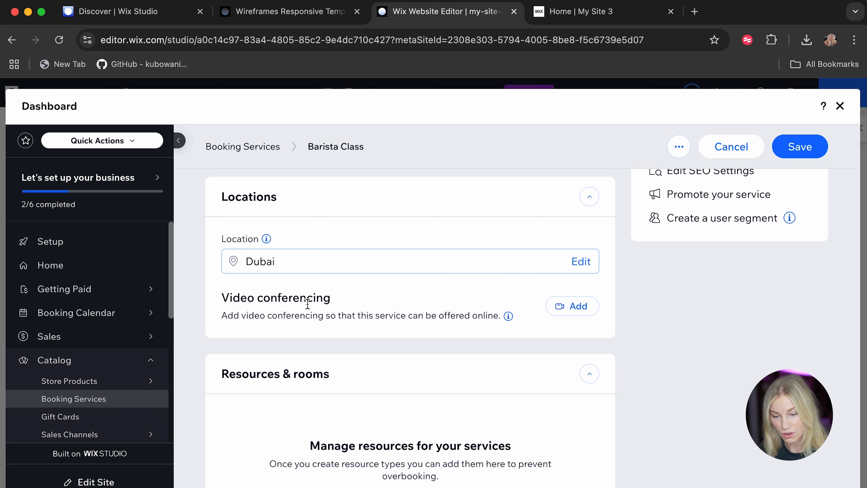
scroll(307, 303, "down", 10)
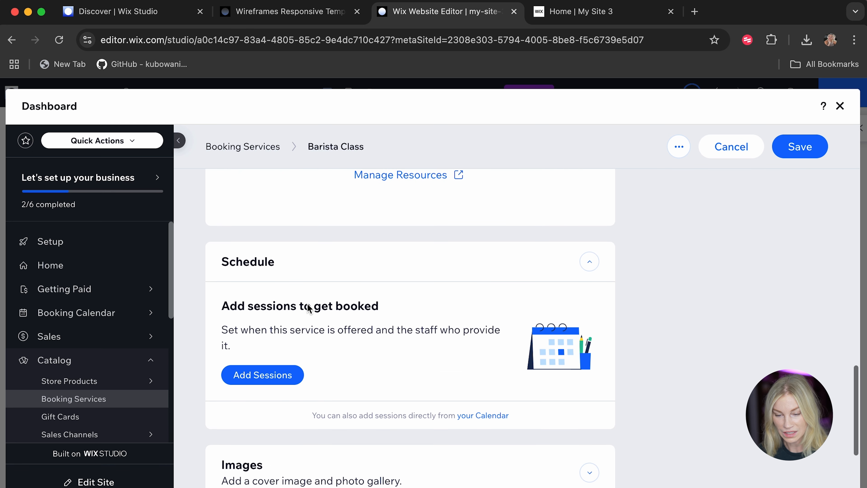
scroll(338, 339, "down", 2)
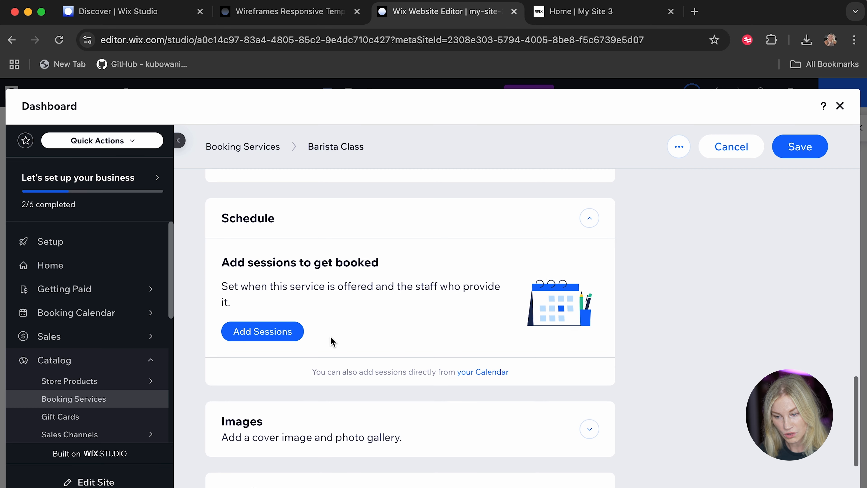
left_click(276, 338)
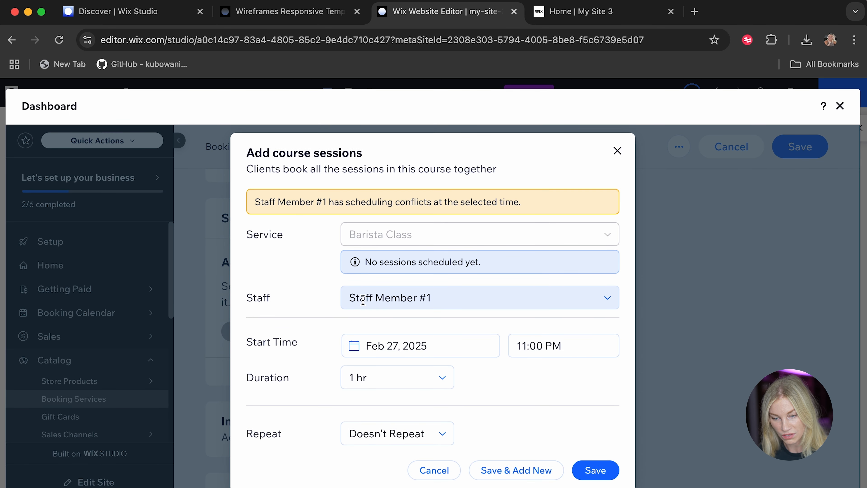
Schedule a Barista Class session with Staff Member #1 for Mar 4, 2025 at 7:00 AM and save it.
left_click(416, 299)
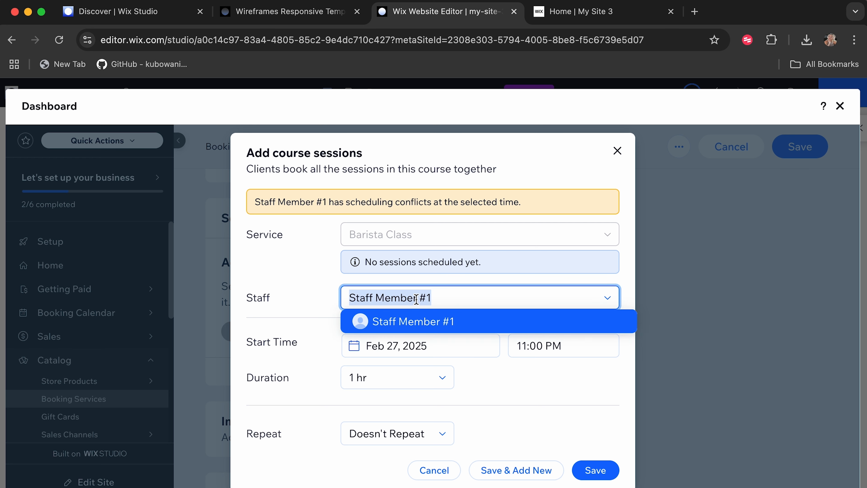
left_click(293, 321)
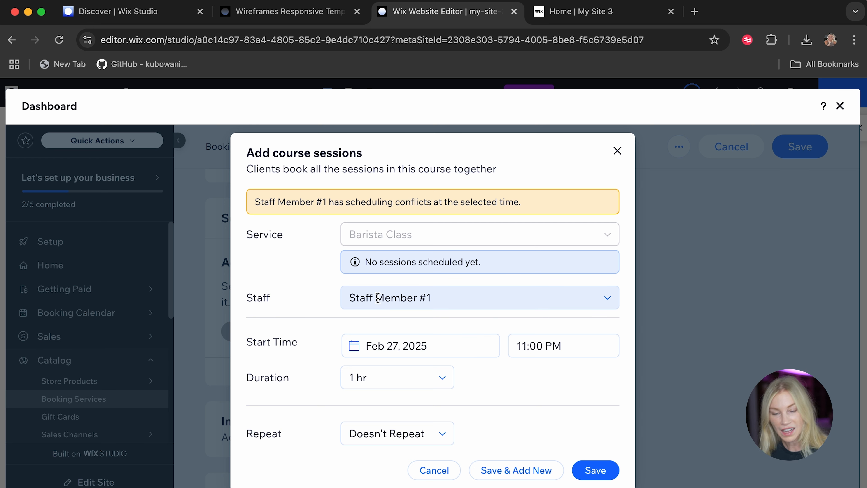
left_click(424, 354)
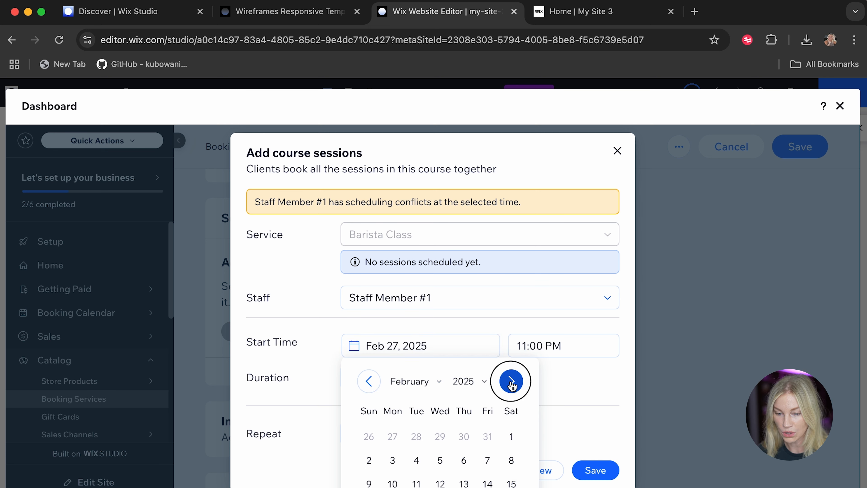
left_click(511, 381)
left_click(414, 461)
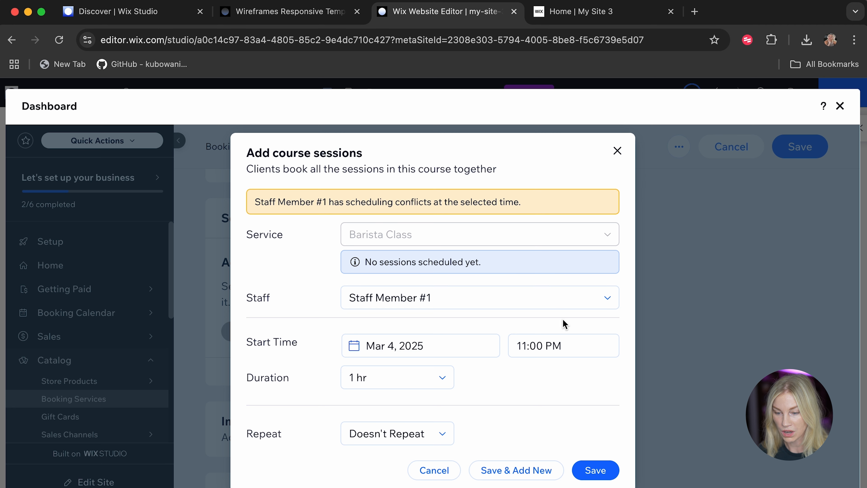
left_click(562, 345)
scroll(552, 424, "up", 15)
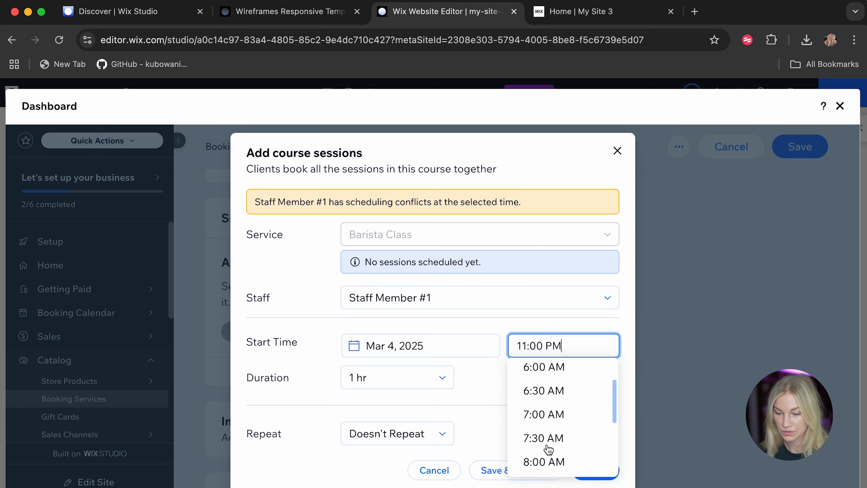
left_click(547, 420)
left_click(597, 473)
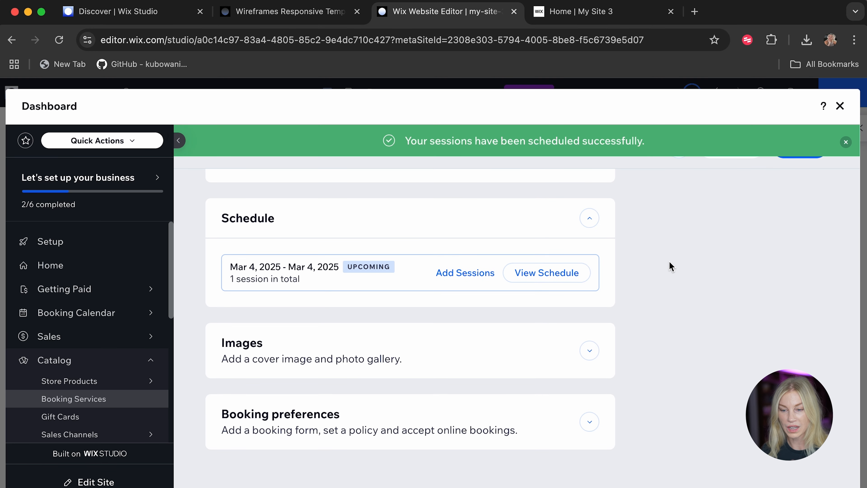
Add another course session on Mar 11, 2025 at 2:30 PM and save it.
left_click(475, 276)
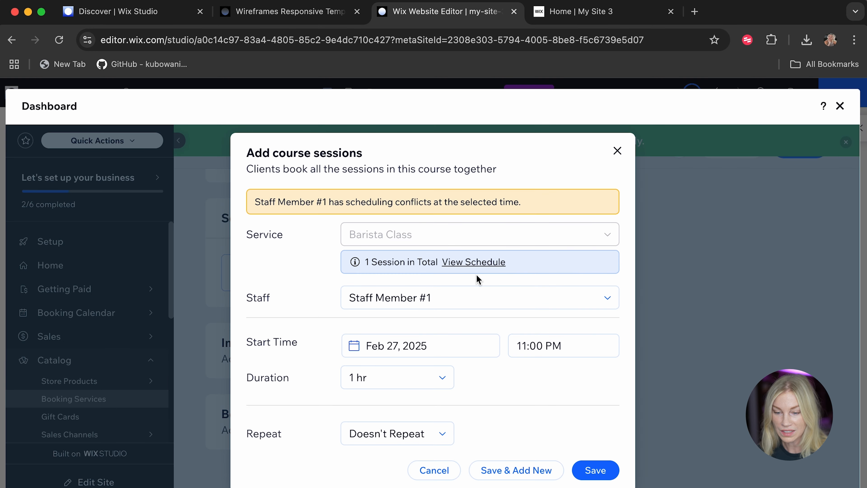
left_click(442, 355)
left_click(511, 381)
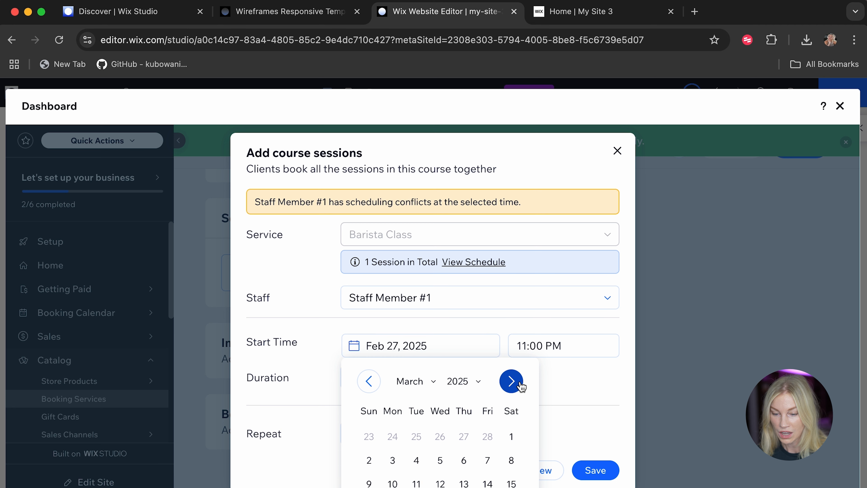
left_click(416, 483)
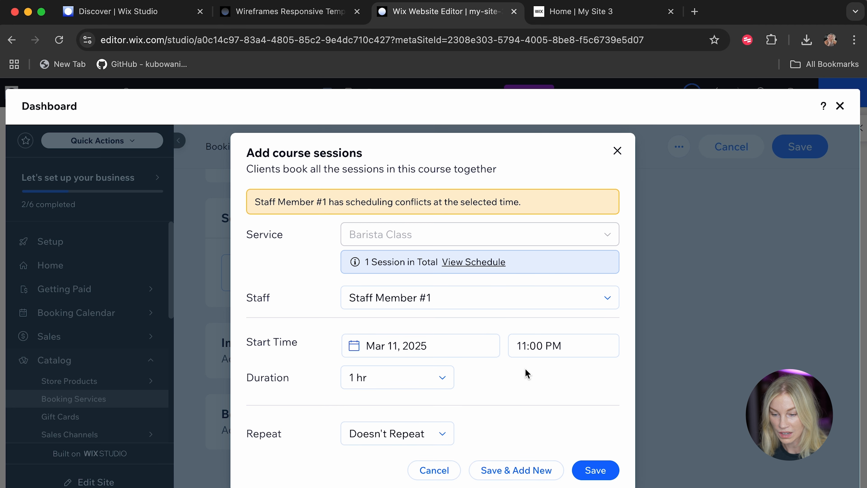
left_click(533, 357)
scroll(546, 403, "up", 10)
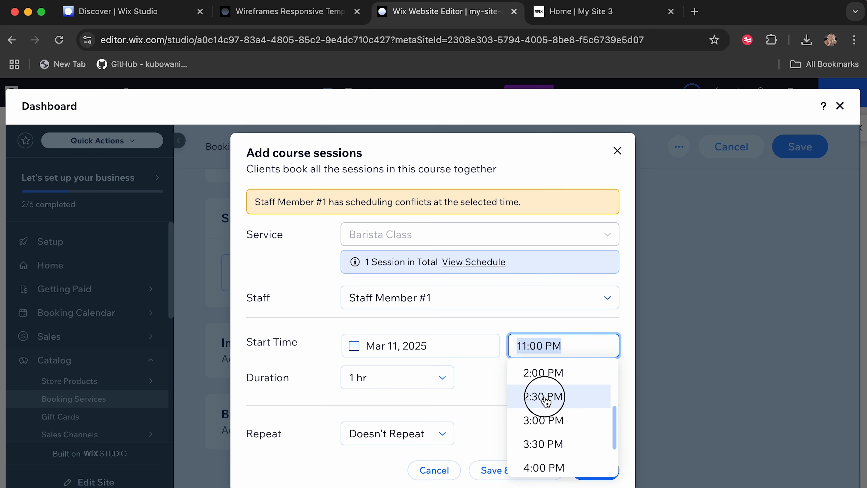
left_click(546, 397)
left_click(596, 463)
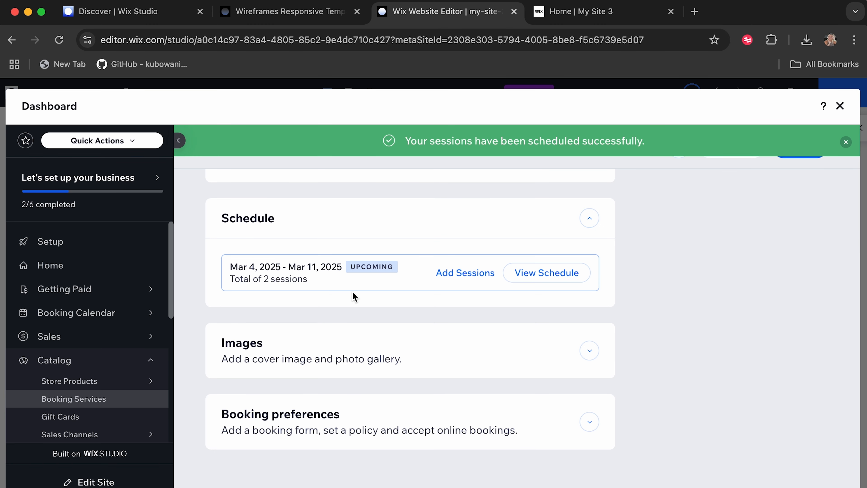
Save the Barista Class service and dismiss the upgrade offer.
left_click(791, 456)
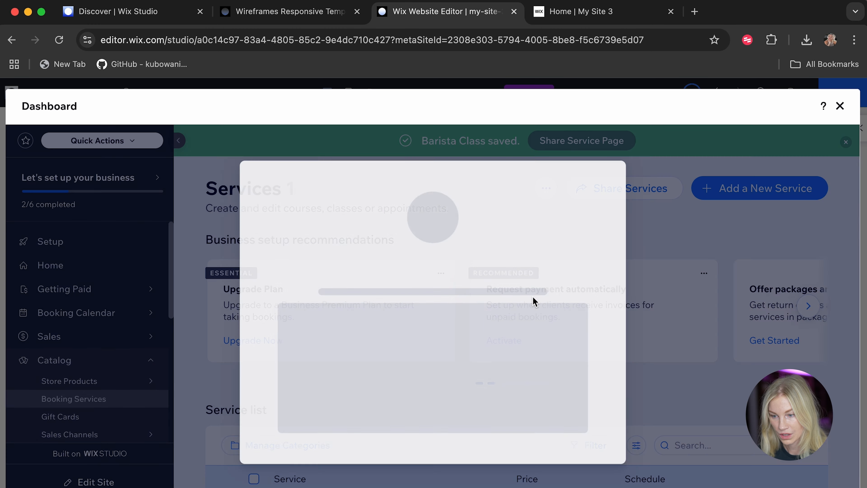
scroll(471, 362, "down", 2)
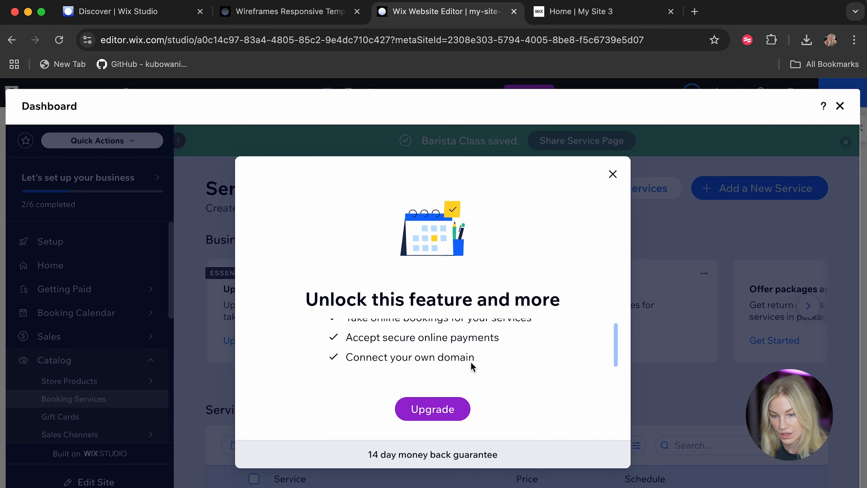
scroll(471, 362, "up", 2)
scroll(471, 362, "down", 2)
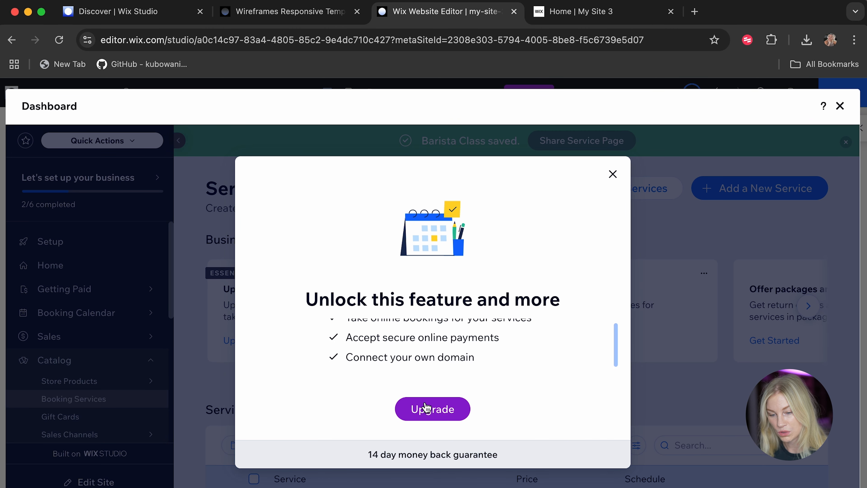
left_click(612, 176)
Review the Barista Class schedule summary from the service list and close it.
scroll(517, 386, "down", 4)
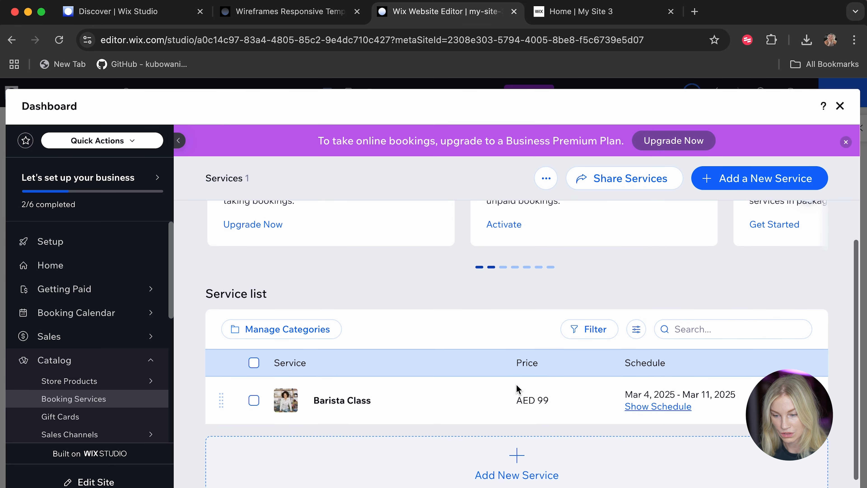
scroll(518, 390, "down", 1)
left_click(646, 381)
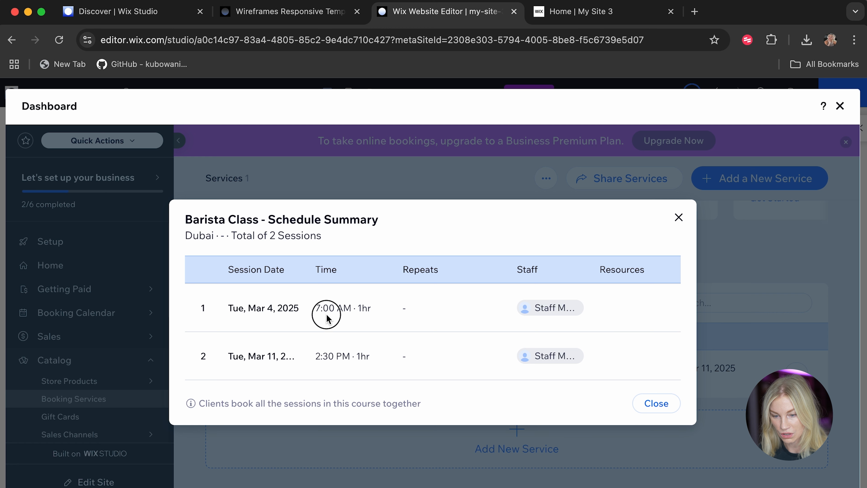
left_click(647, 407)
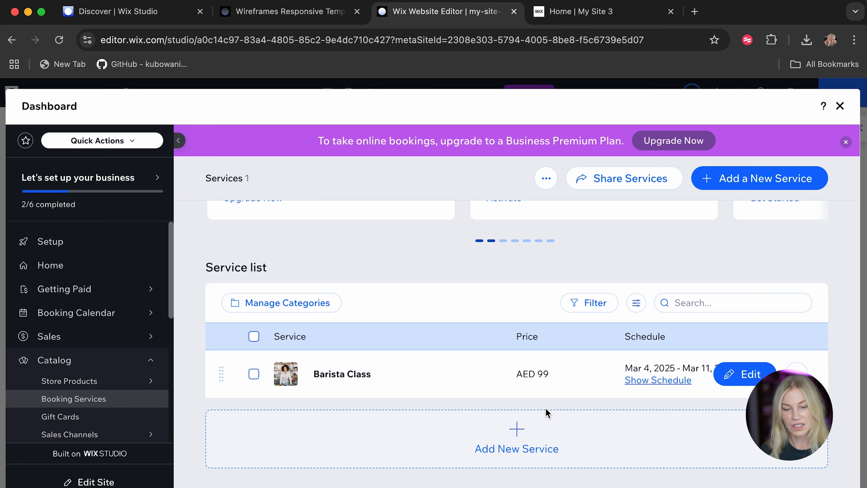
Open the Contacts page for customers and leads and look over the contact list.
scroll(102, 383, "down", 3)
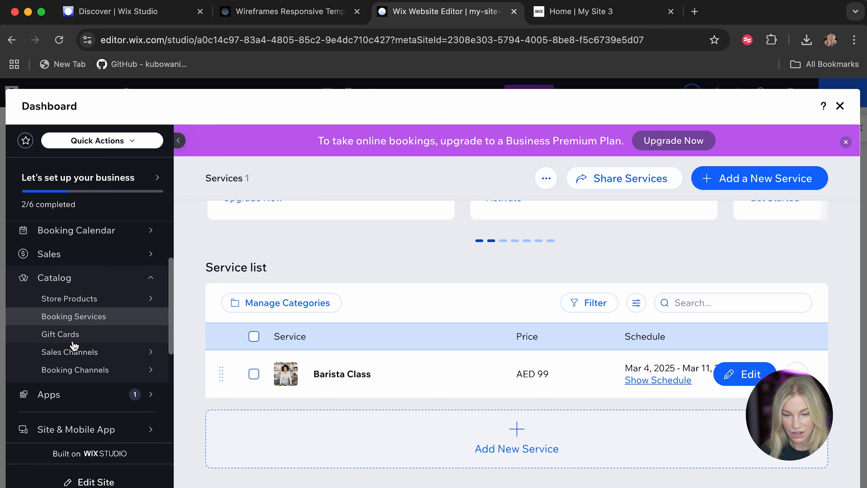
scroll(74, 346, "down", 5)
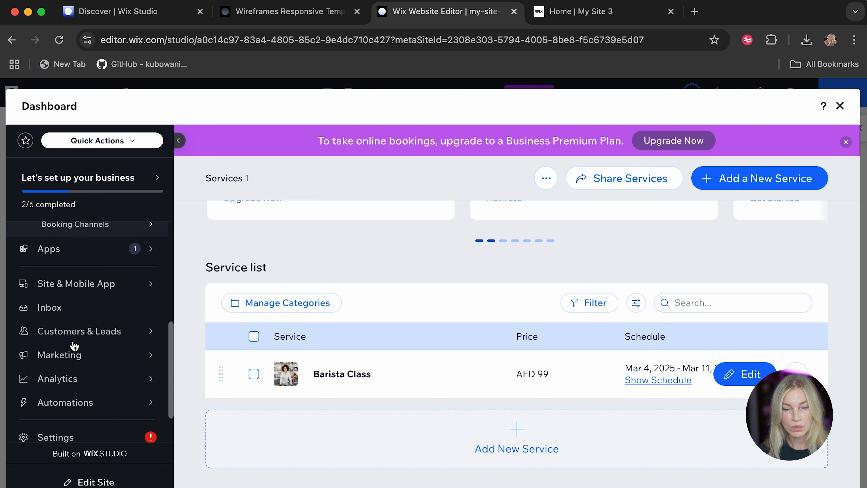
scroll(74, 346, "down", 2)
mouse_move(74, 345)
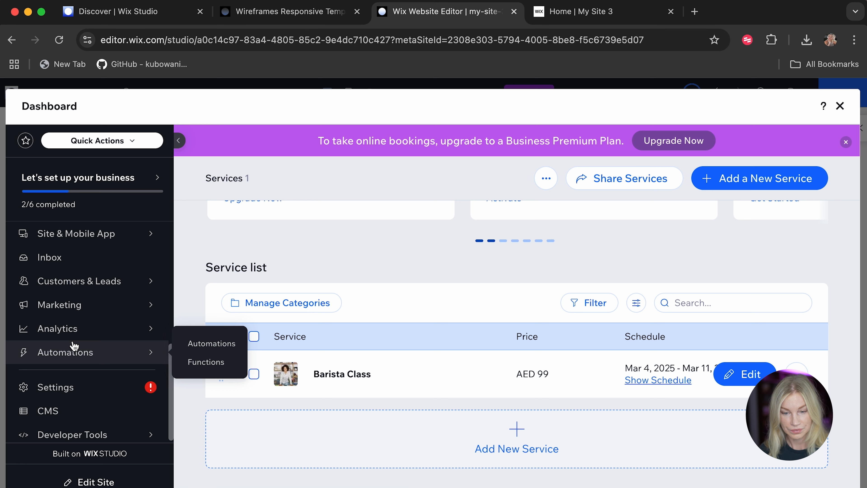
mouse_move(89, 293)
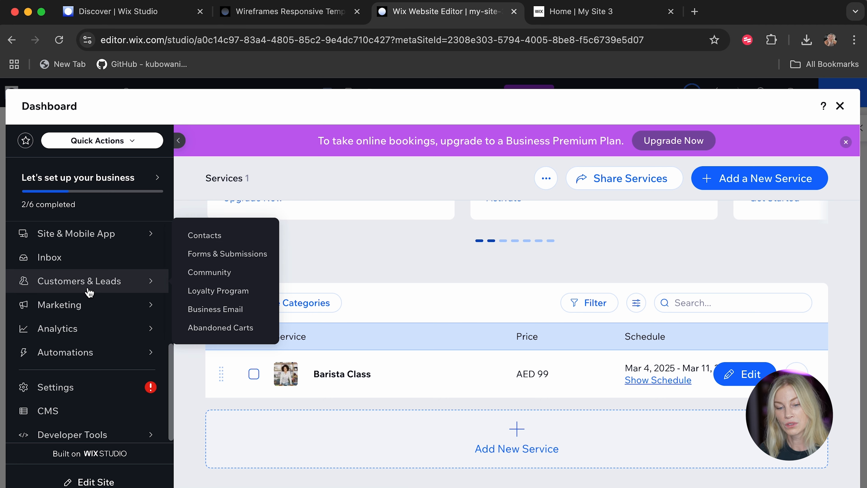
left_click(107, 292)
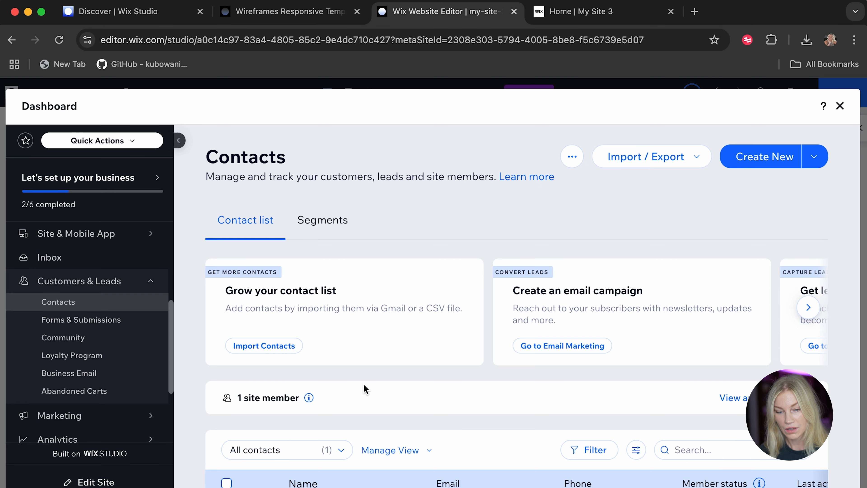
scroll(364, 389, "down", 3)
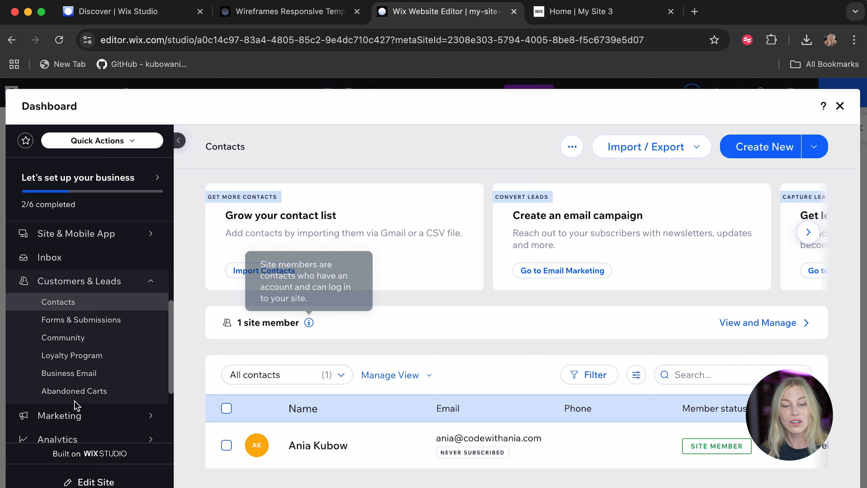
View the Loyalty Program page, and return to the site's Home page in the editor.
left_click(94, 363)
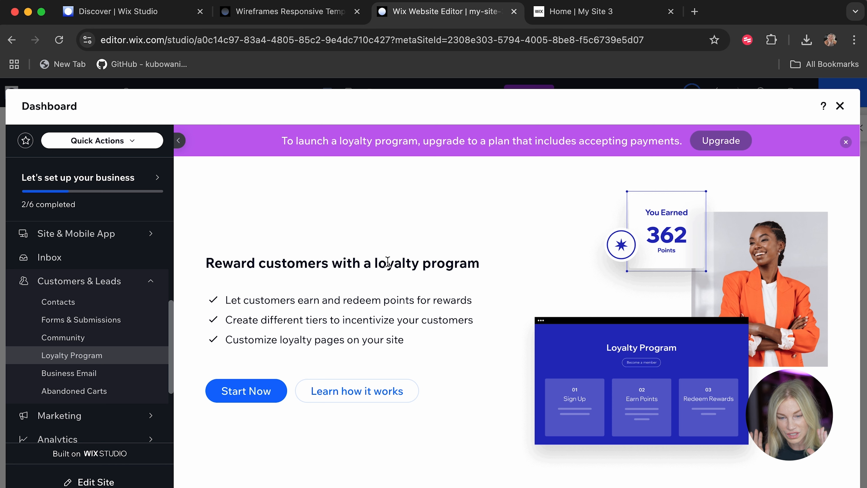
scroll(17, 277, "up", 10)
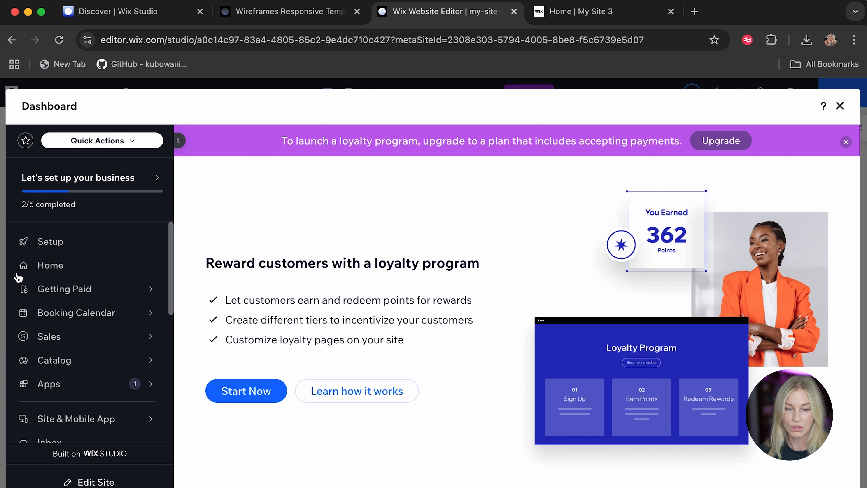
left_click(51, 270)
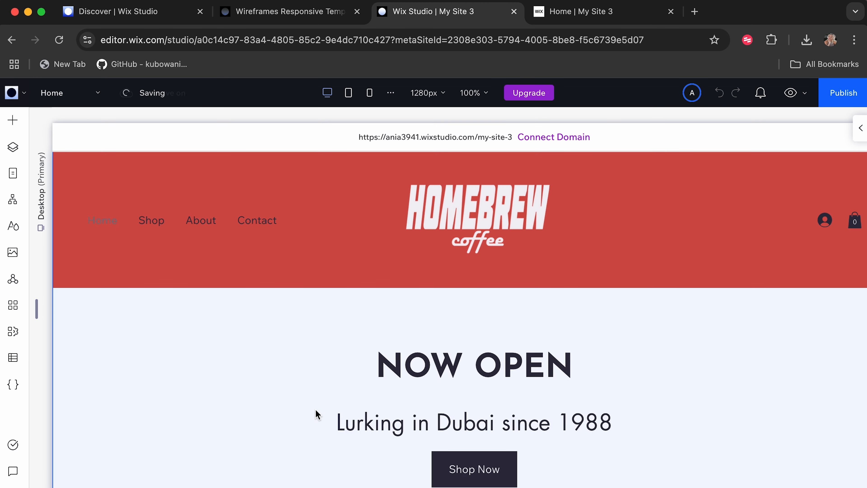
scroll(316, 412, "down", 10)
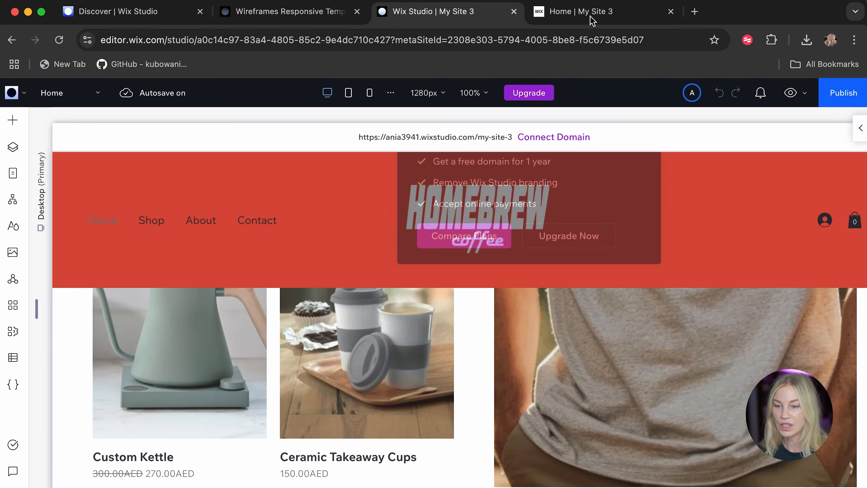
Reload the published Homebrew site and check its responsive layout and collapsed navigation menu at narrower widths using the browser's developer tools.
left_click(593, 13)
left_click(65, 43)
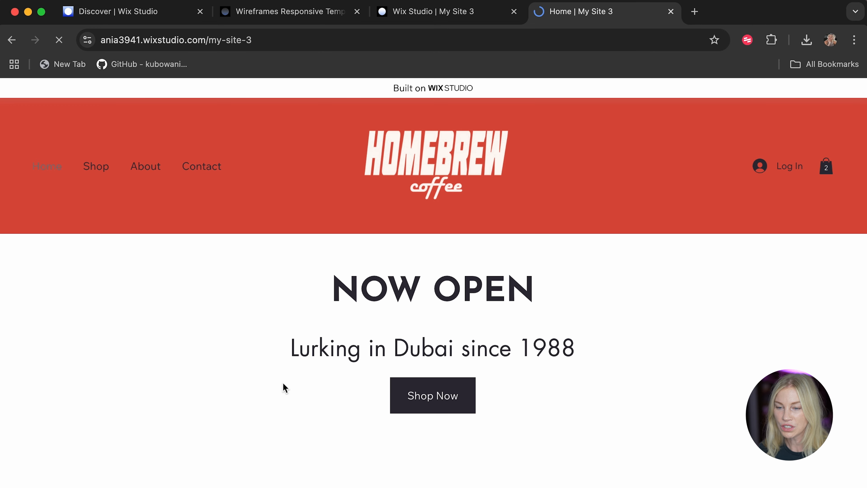
right_click(204, 284)
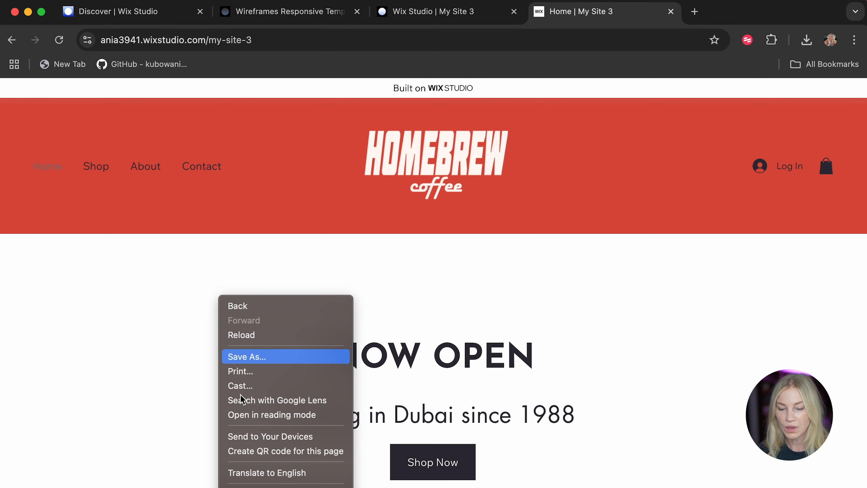
left_click(239, 486)
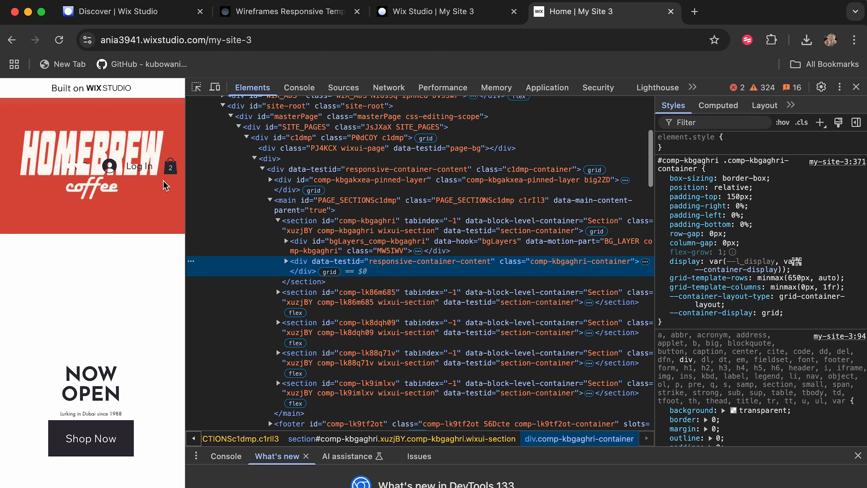
left_click_drag(185, 156, 500, 156)
left_click(33, 156)
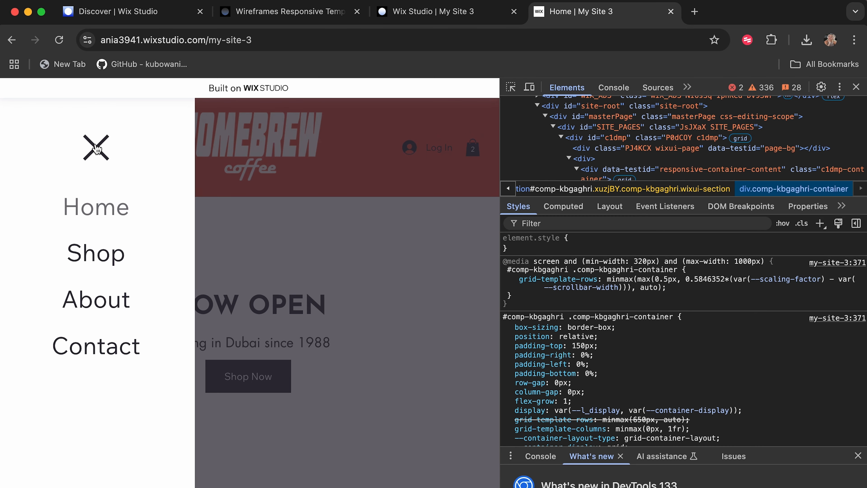
left_click(96, 149)
key("super+alt+i")
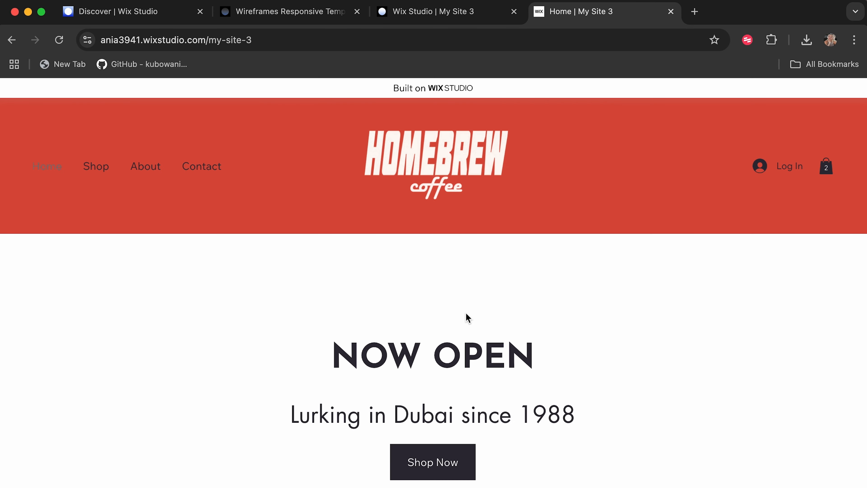
Review the published home page from the product section down to the footer.
scroll(465, 315, "down", 10)
scroll(467, 317, "down", 10)
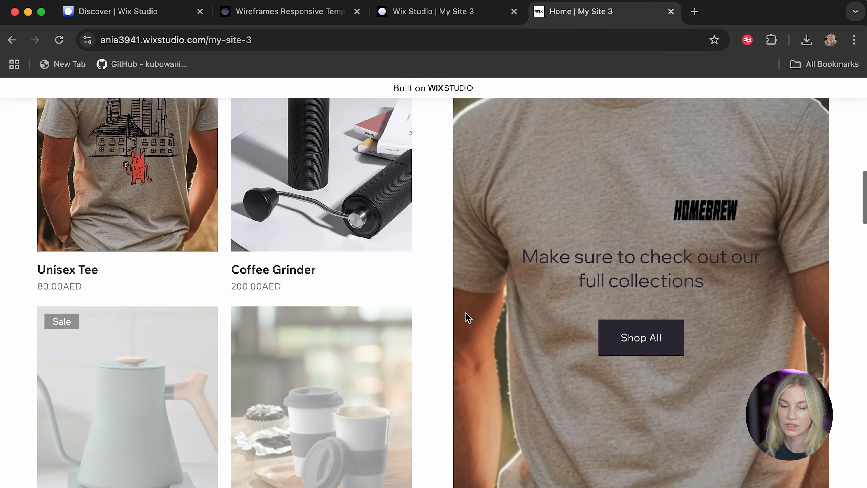
scroll(468, 317, "down", 10)
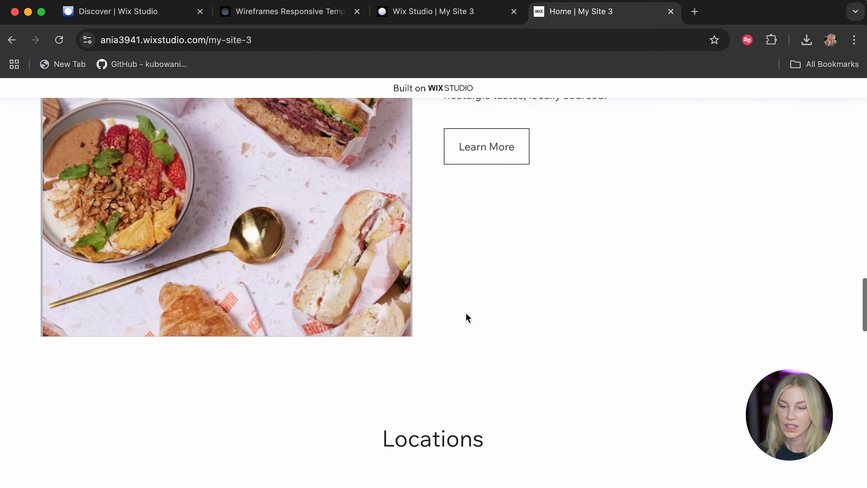
scroll(468, 317, "down", 10)
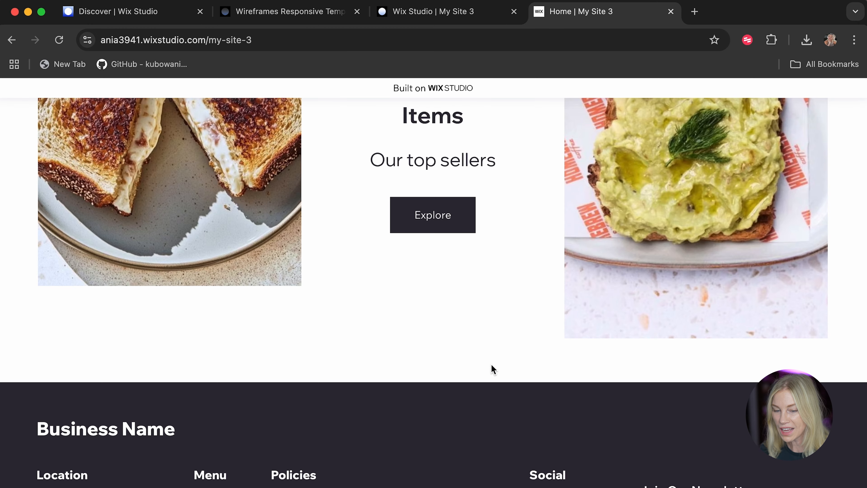
Check the published home page's footer, follow the top sellers Explore link, and look over the Food list page.
scroll(491, 364, "down", 5)
scroll(491, 364, "up", 2)
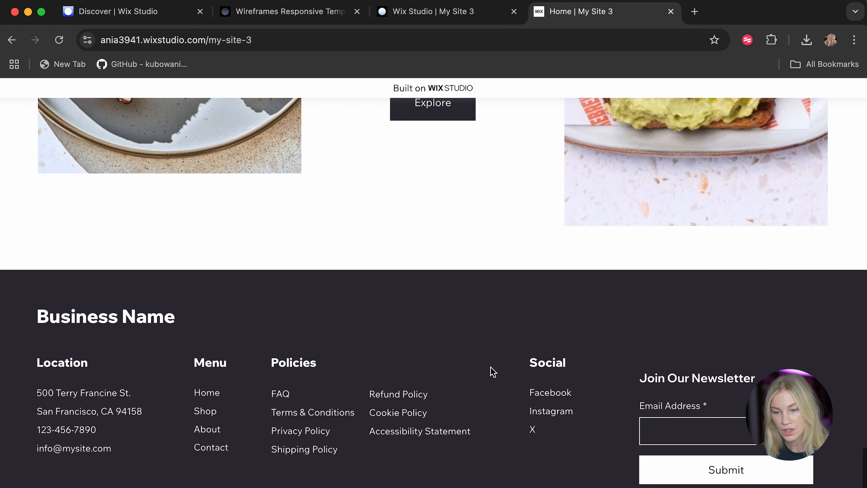
scroll(492, 370, "up", 5)
left_click(444, 273)
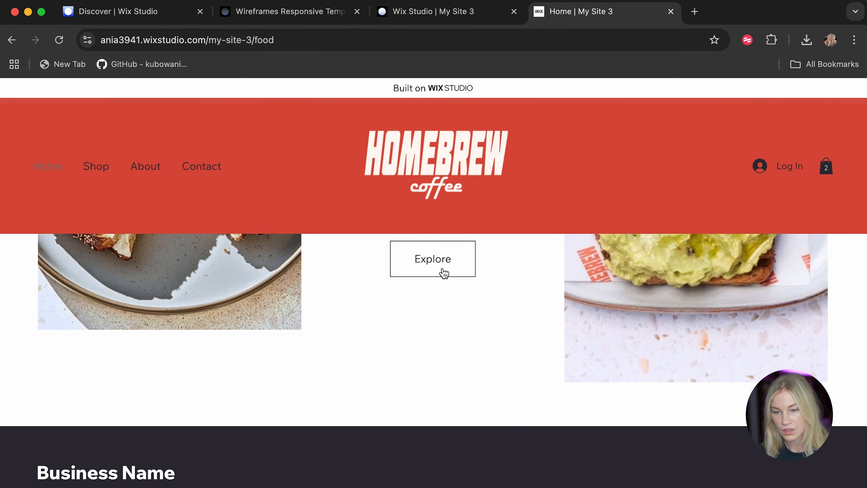
scroll(443, 272, "down", 5)
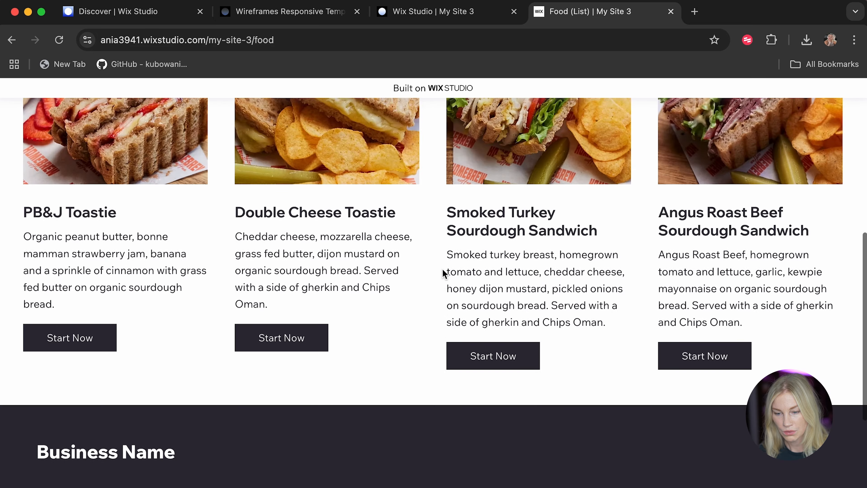
scroll(443, 273, "up", 5)
scroll(333, 304, "down", 5)
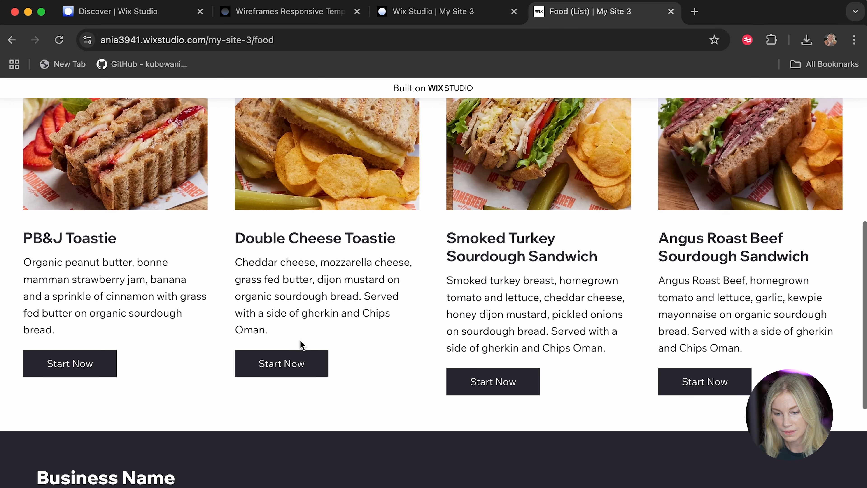
View the Double Cheese Toastie item page and return to the published Food list.
left_click(298, 369)
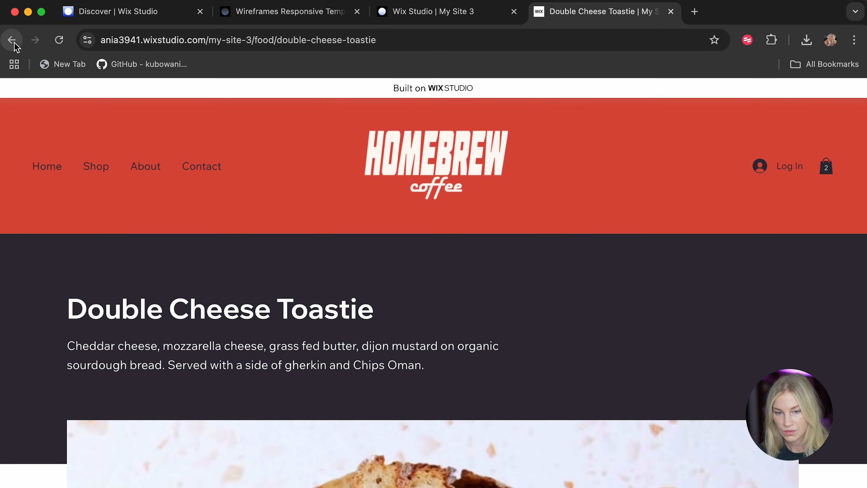
left_click(13, 40)
scroll(270, 342, "down", 2)
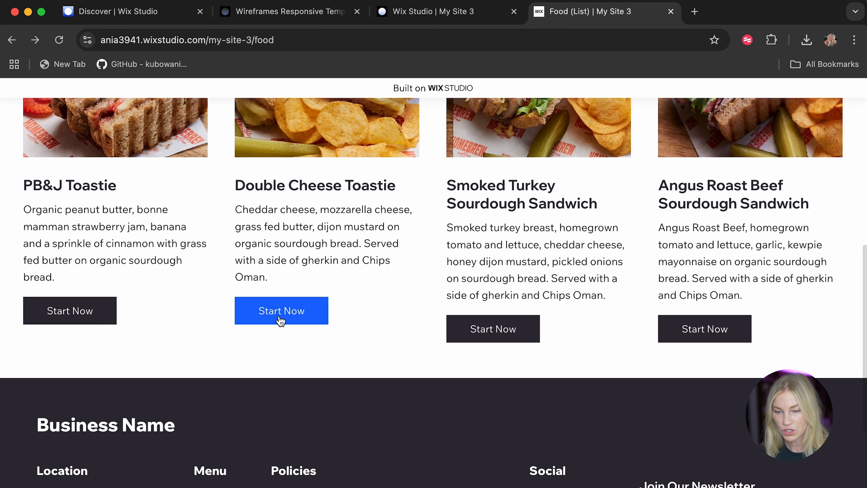
Switch back to the Wix Studio editor and open the dynamic Food (List) page.
left_click(444, 13)
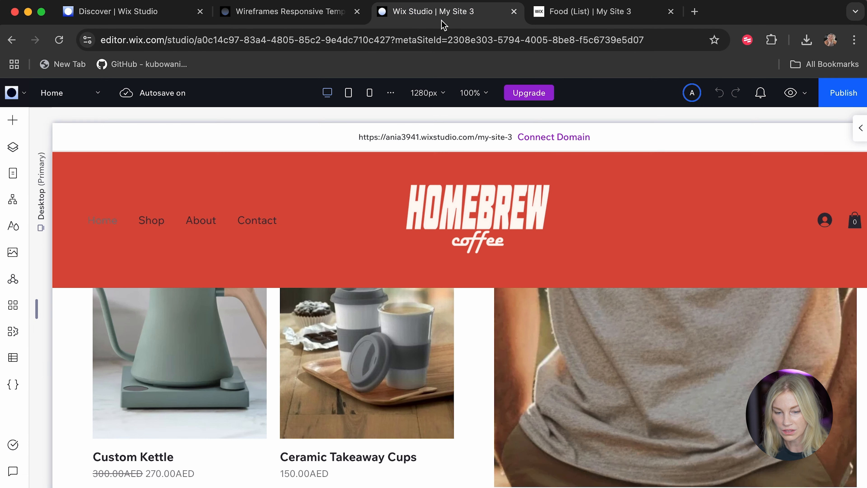
left_click(13, 174)
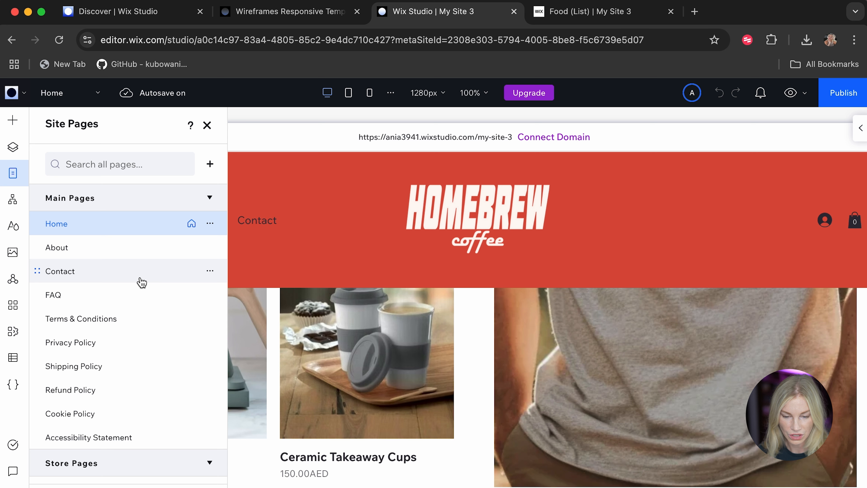
scroll(141, 282, "down", 8)
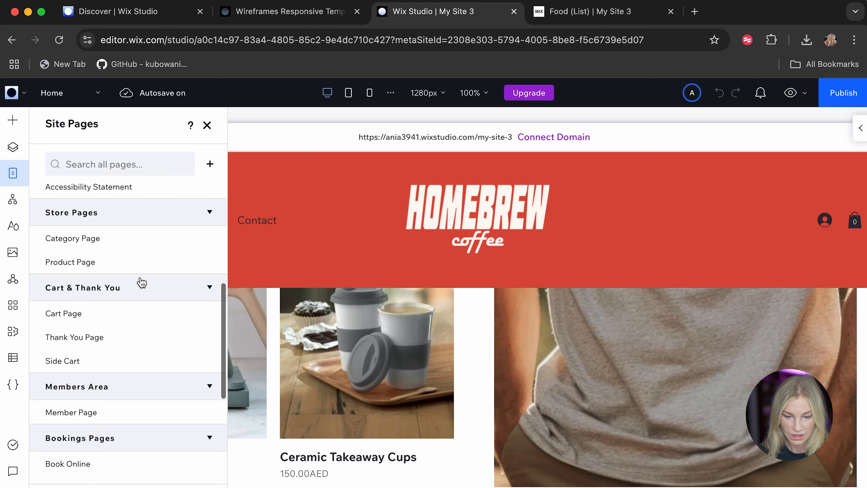
scroll(142, 282, "down", 6)
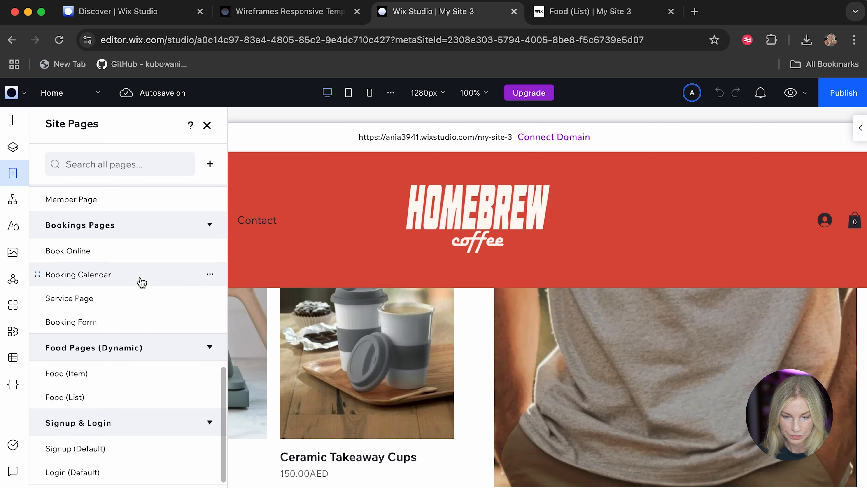
left_click(106, 398)
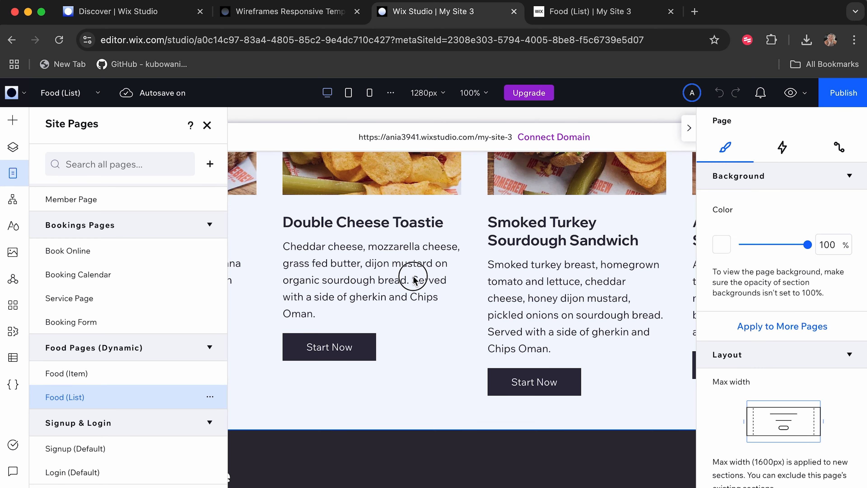
Change the text of the Start Now button in the food repeater's Double Cheese Toastie item to "Show".
left_click(413, 276)
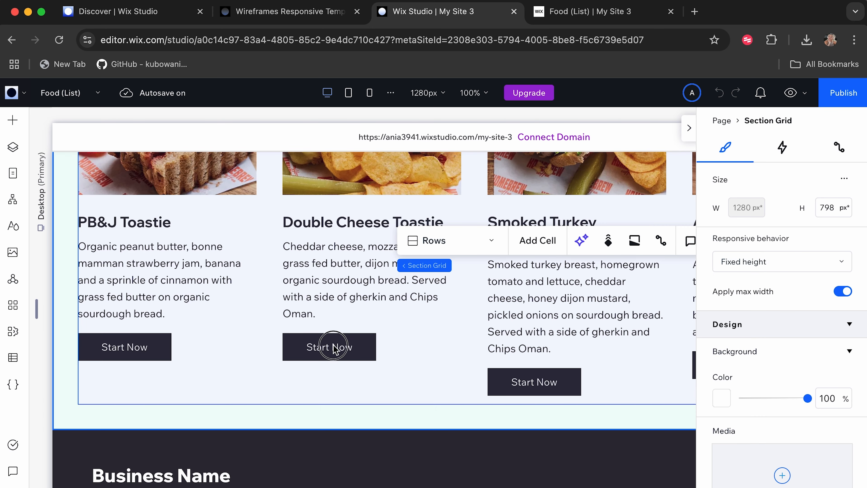
left_click(333, 346)
left_click(12, 147)
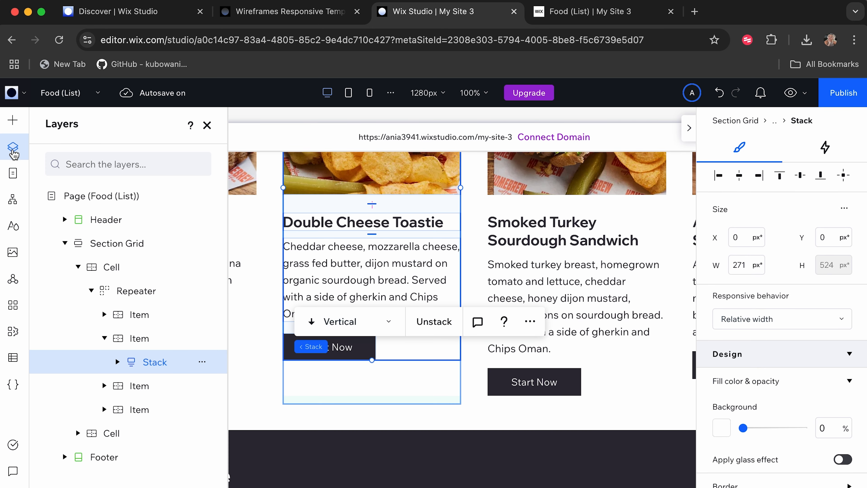
left_click(117, 361)
left_click(161, 457)
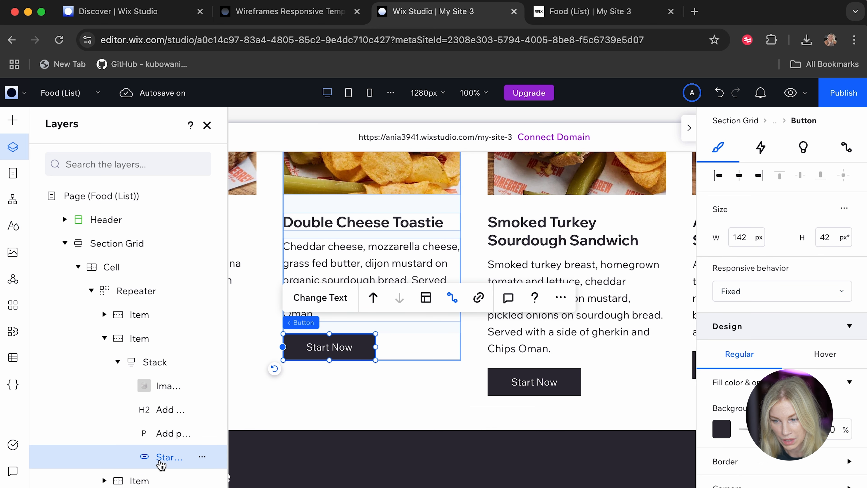
left_click(330, 297)
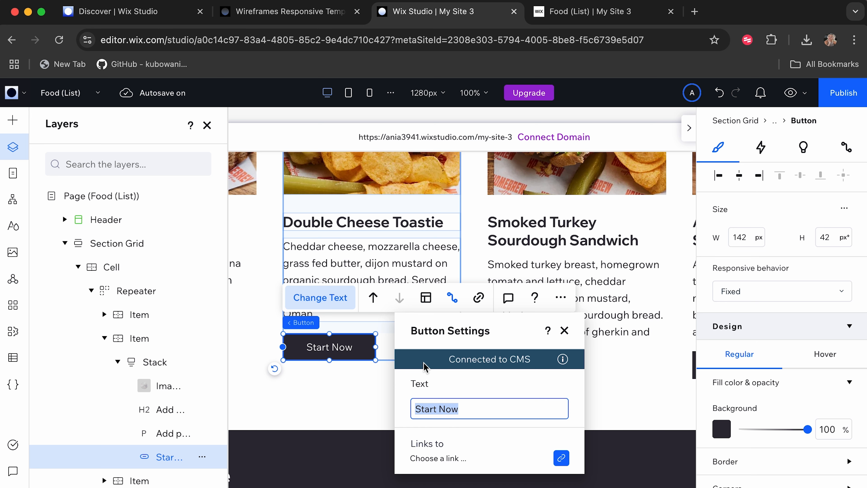
type("Show me")
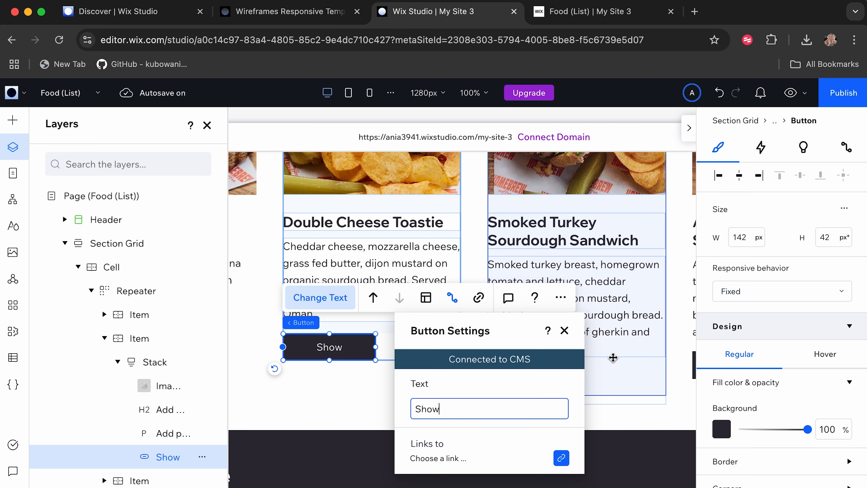
left_click(598, 401)
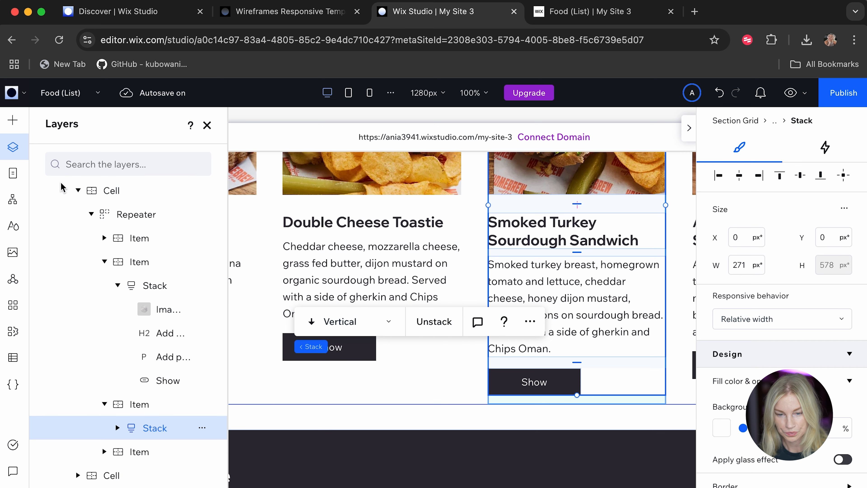
Open the dynamic Food (Item) page and set the background of the cell behind the image's upper edge to theme Color 1.
left_click(12, 173)
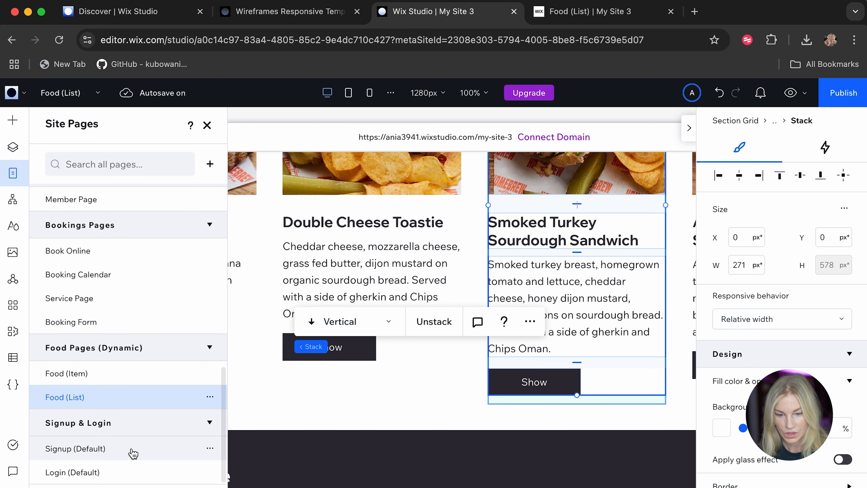
left_click(91, 376)
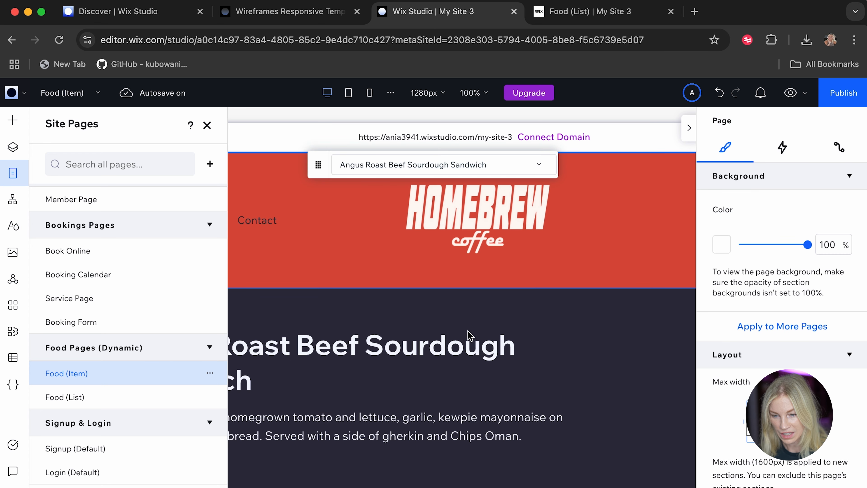
left_click(600, 349)
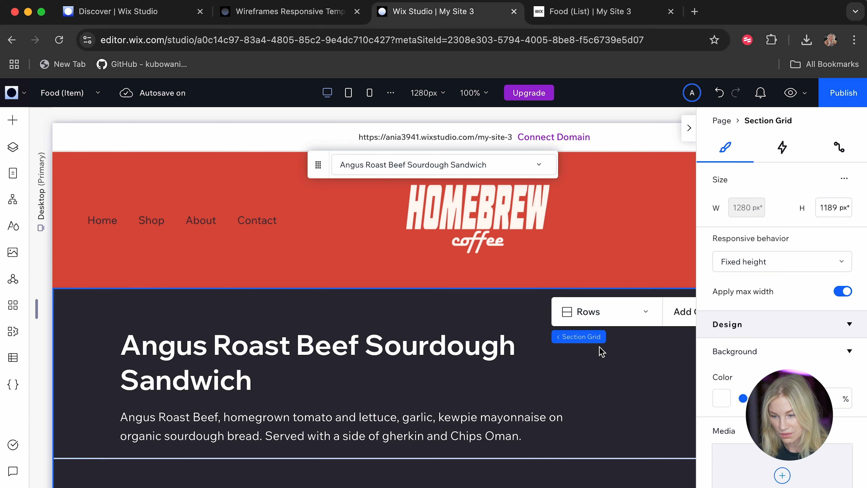
scroll(600, 350, "down", 5)
left_click(612, 300)
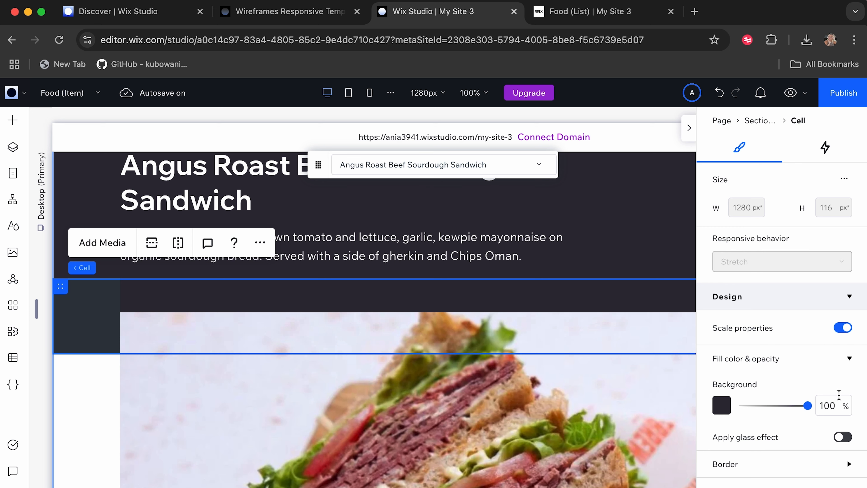
left_click(721, 405)
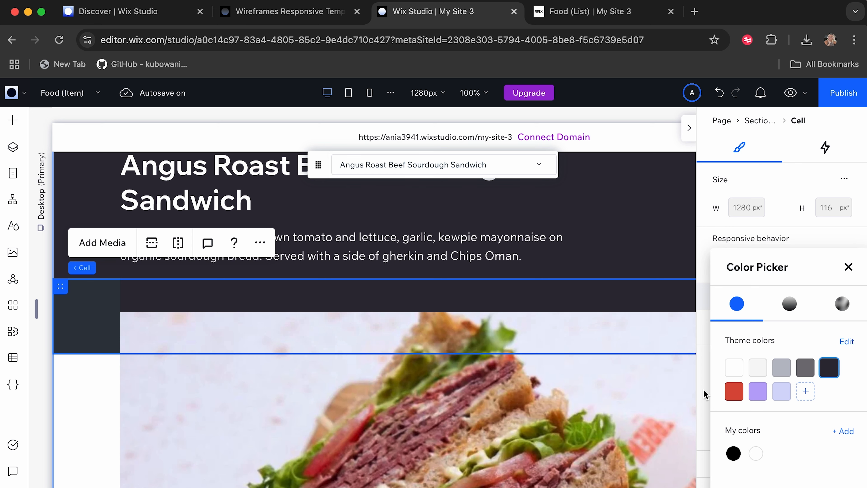
left_click(733, 367)
Set the background of the cell holding the item's title and description to theme Color 1.
left_click(598, 235)
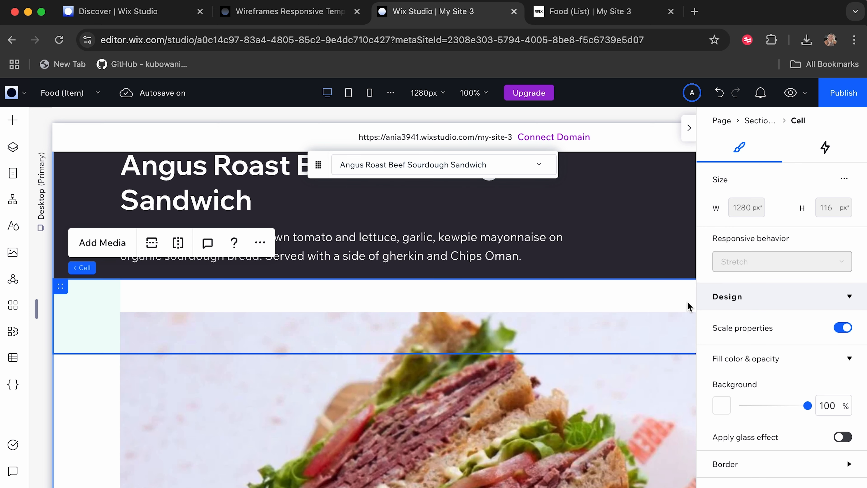
left_click(678, 272)
left_click(721, 405)
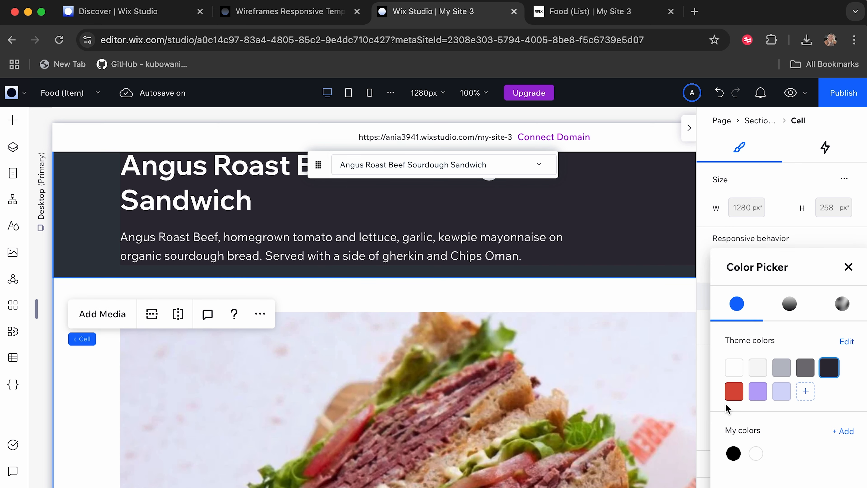
left_click(737, 370)
Try to change the site's theme Color 5 to #fff.
left_click(847, 341)
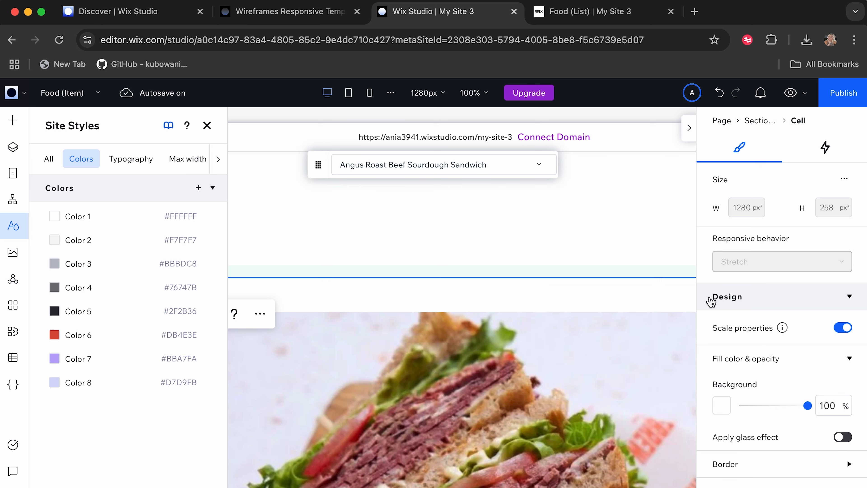
left_click(55, 312)
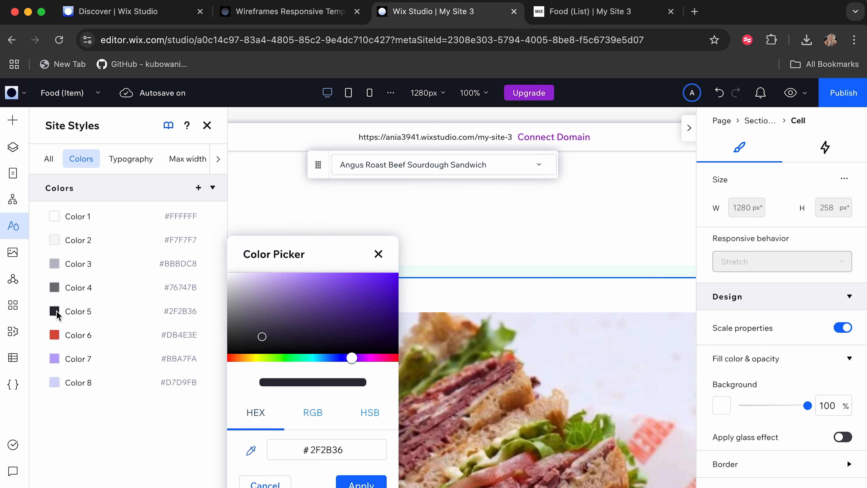
left_click_drag(348, 451, 318, 451)
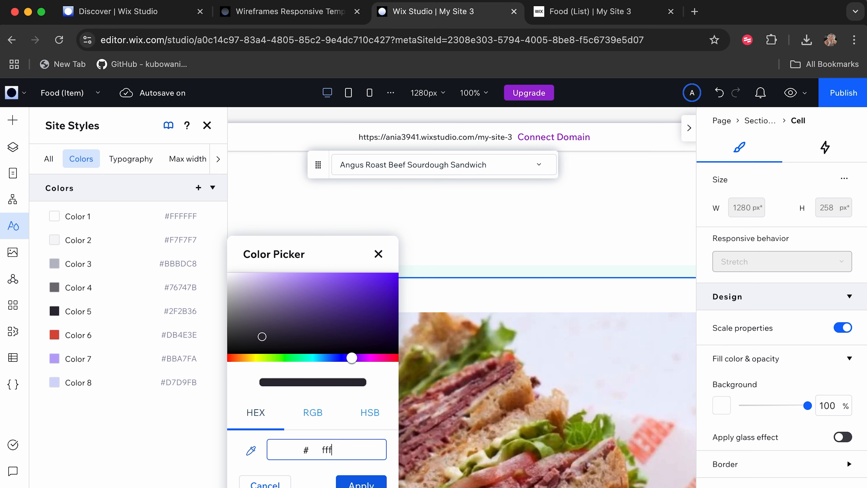
left_click(361, 484)
scroll(498, 352, "up", 5)
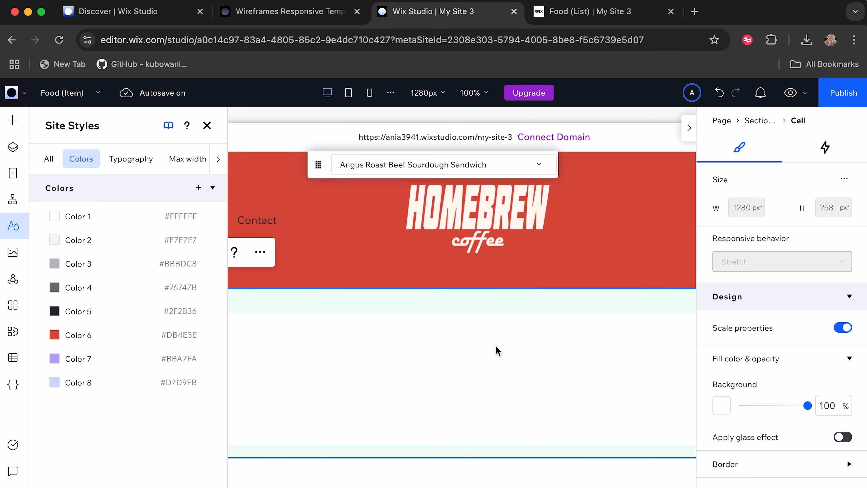
left_click(605, 253)
Set the item title's text color to the dark theme Color 5.
scroll(498, 380, "down", 2)
left_click(223, 308)
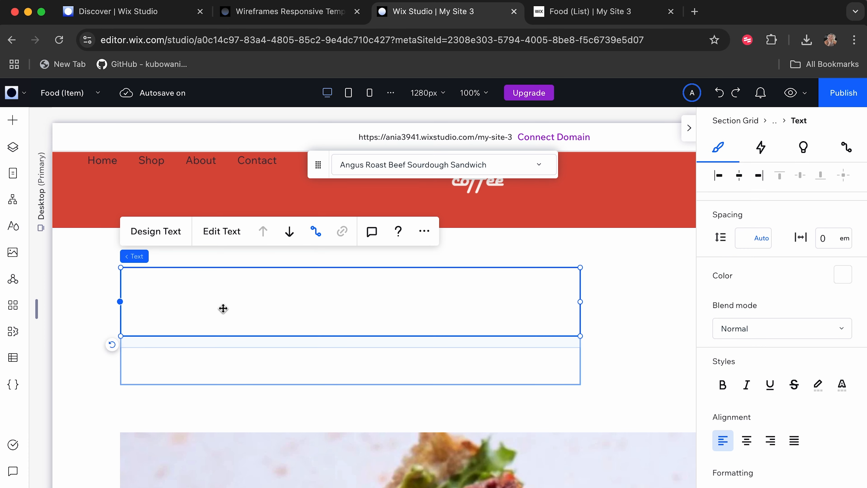
scroll(785, 389, "down", 5)
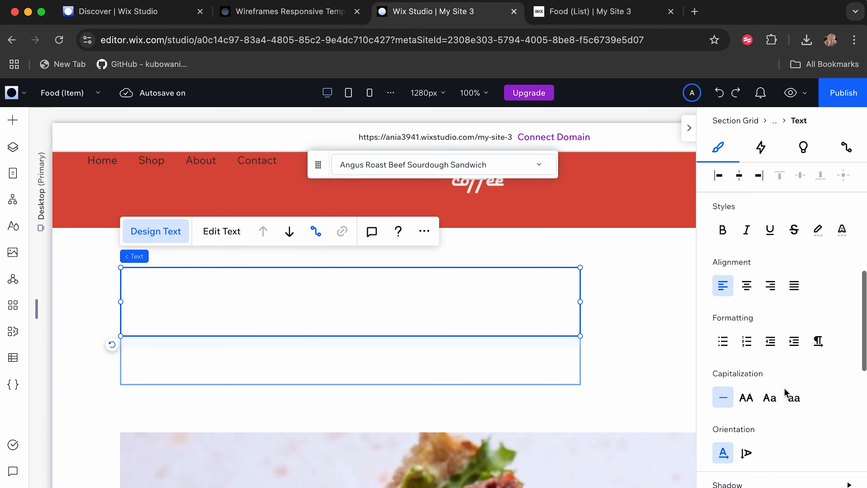
scroll(785, 387, "up", 4)
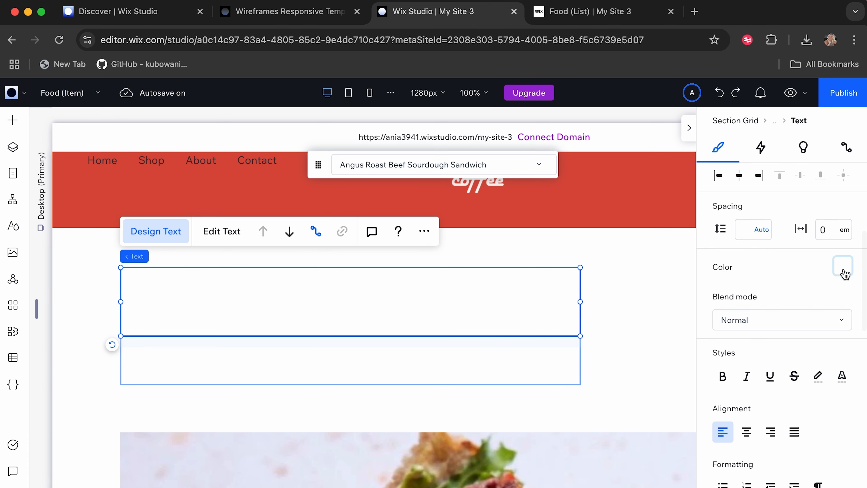
left_click(843, 270)
left_click(829, 366)
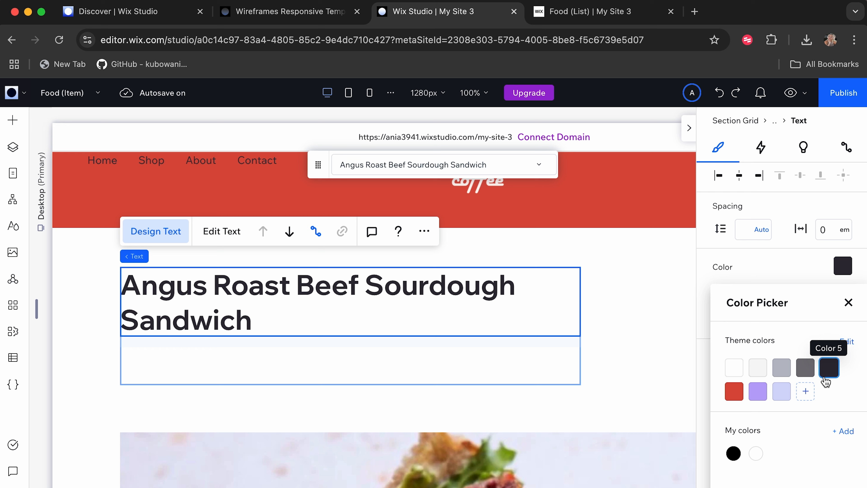
Set the text color of the item description below the title to the dark theme Color 5.
left_click(371, 362)
scroll(795, 328, "down", 3)
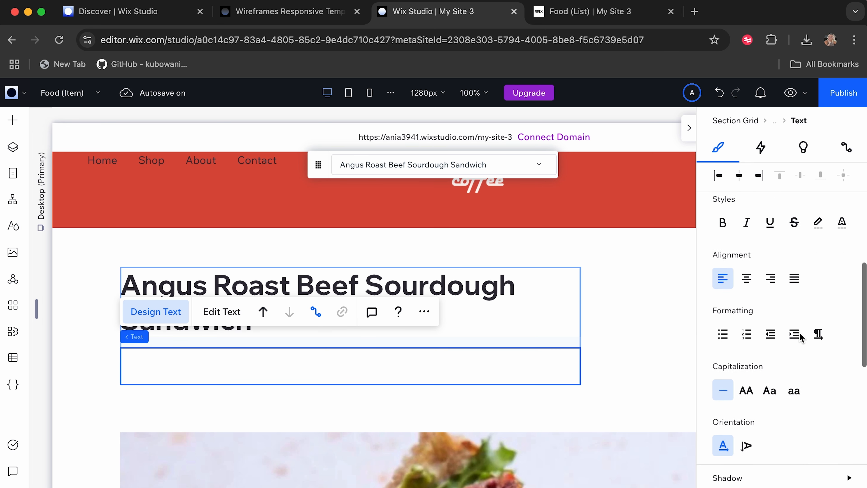
scroll(799, 337, "up", 4)
left_click(843, 280)
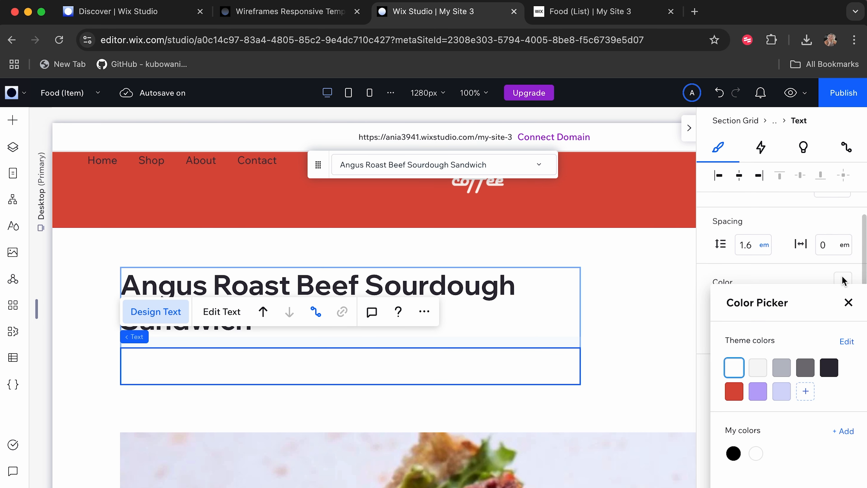
left_click(829, 367)
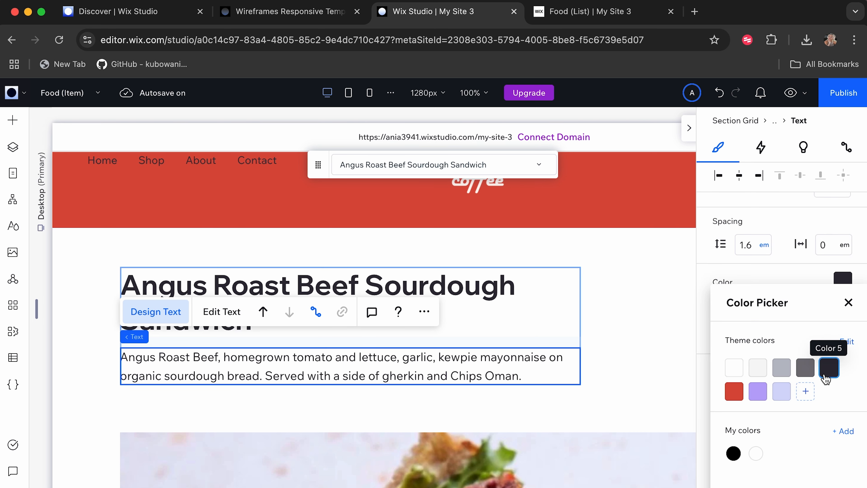
Publish the site with the restyled Food item page.
left_click(639, 354)
left_click(548, 400)
left_click(849, 99)
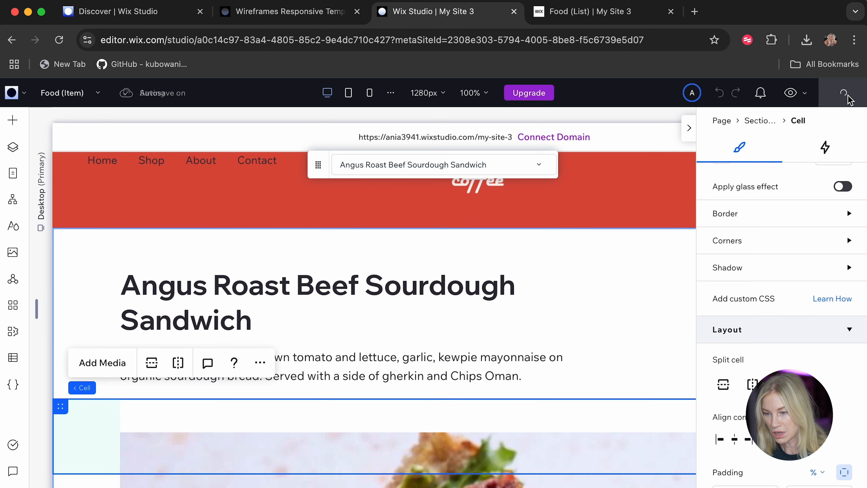
Reload the live Food list, open the Double Cheese Toastie's item page and review it down to the footer.
left_click(555, 14)
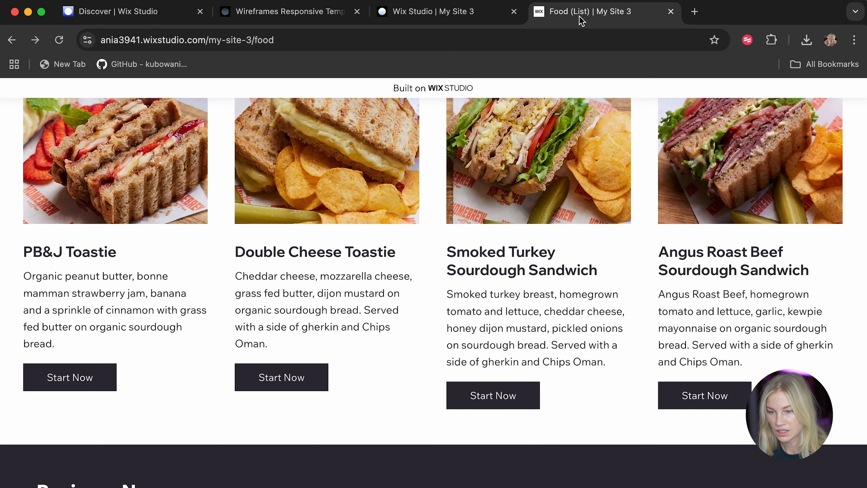
left_click(61, 40)
scroll(389, 317, "down", 5)
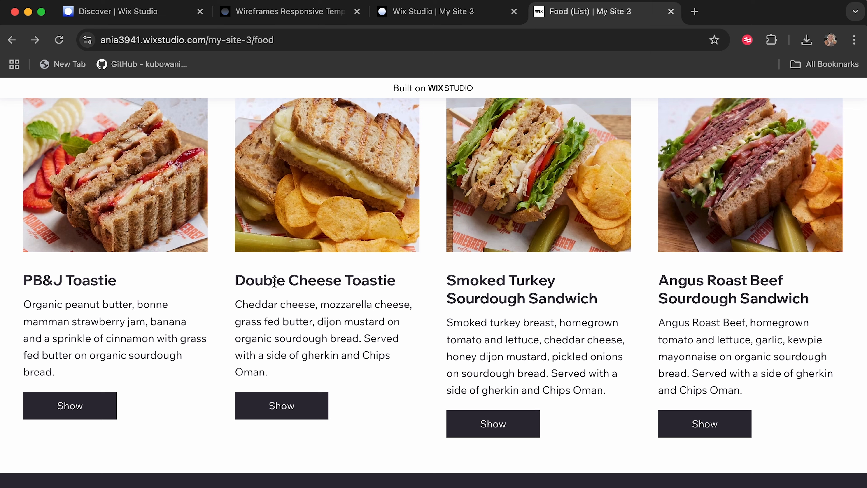
left_click(287, 414)
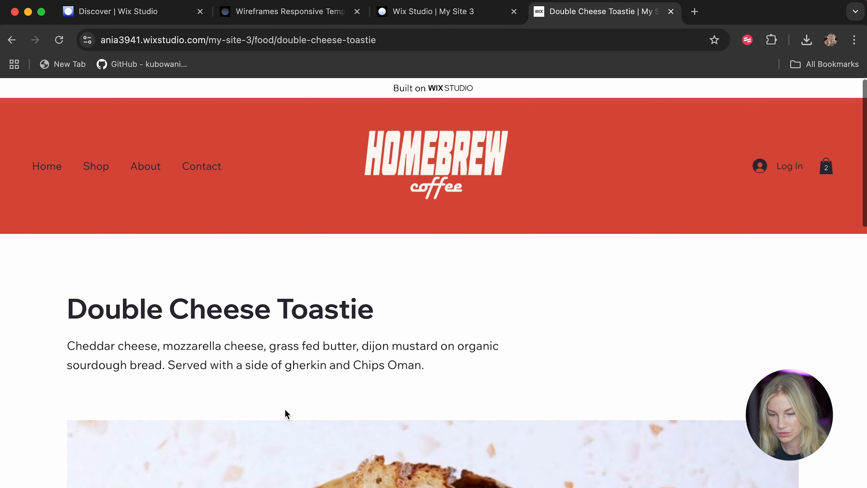
scroll(285, 412, "down", 15)
scroll(286, 413, "down", 5)
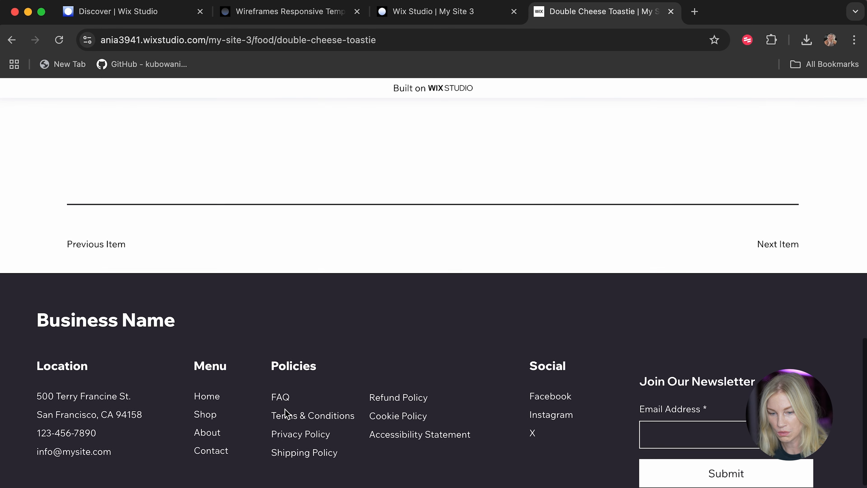
scroll(285, 412, "up", 20)
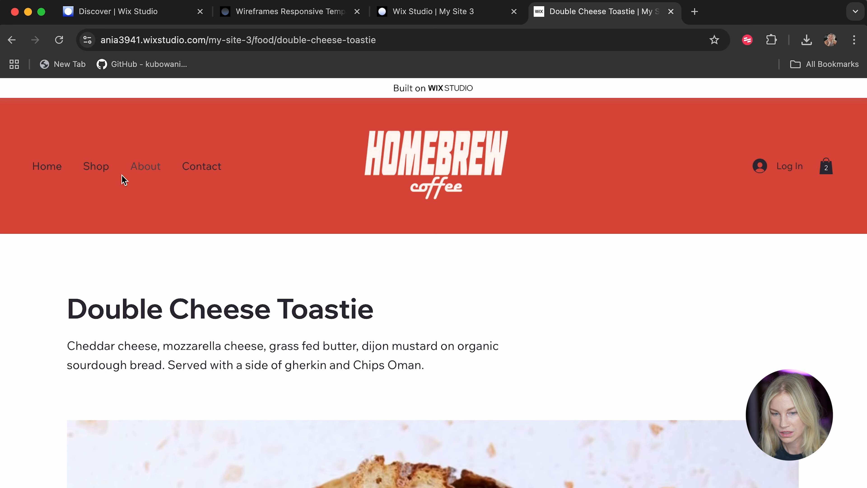
Visit the live Shop page and open the matching store Category Page in the editor.
left_click(96, 167)
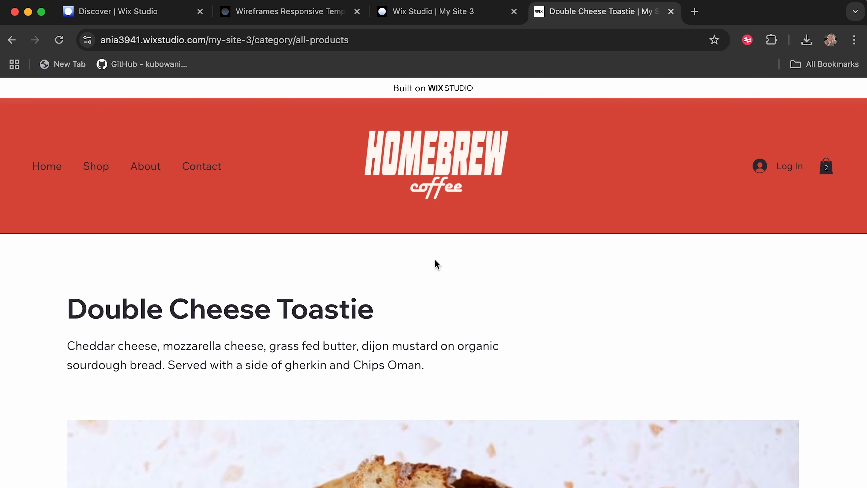
left_click(420, 11)
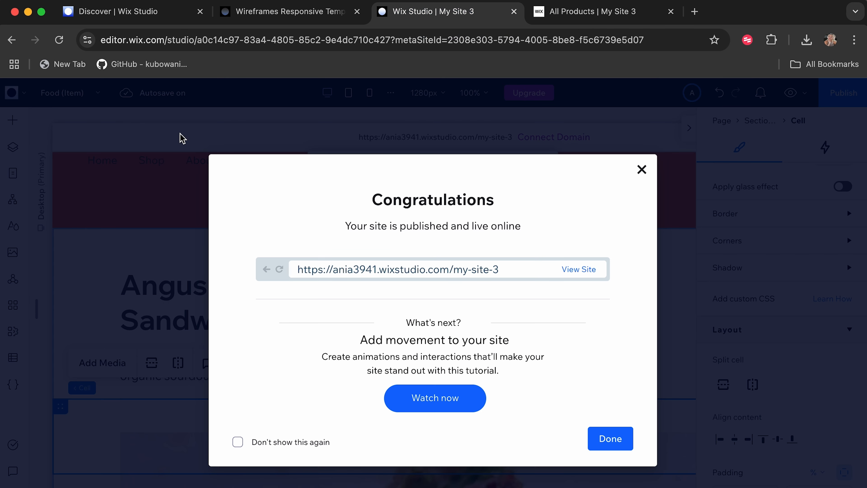
left_click(641, 169)
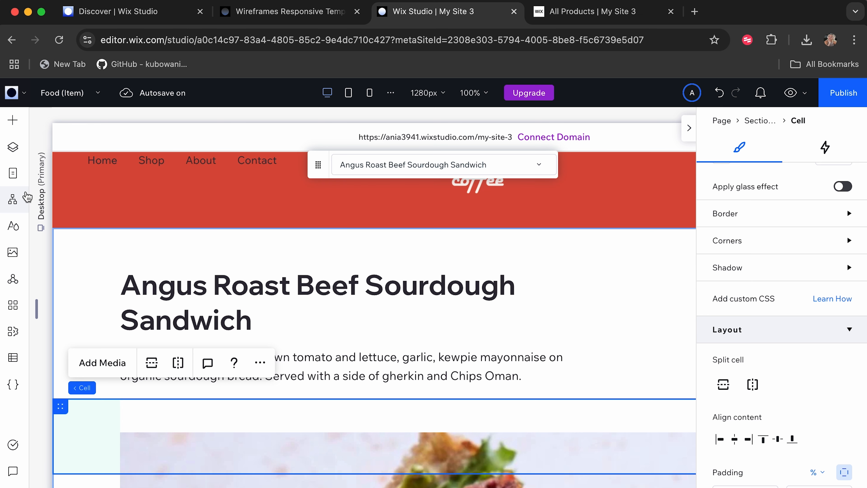
left_click(12, 174)
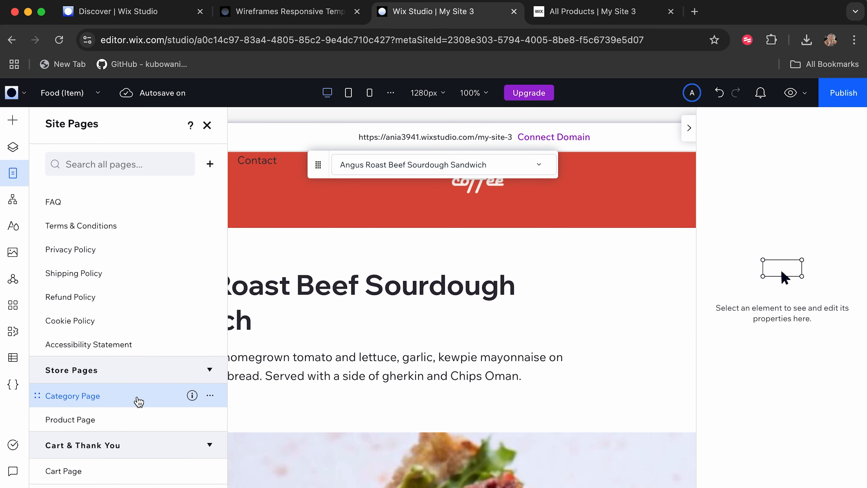
left_click(139, 401)
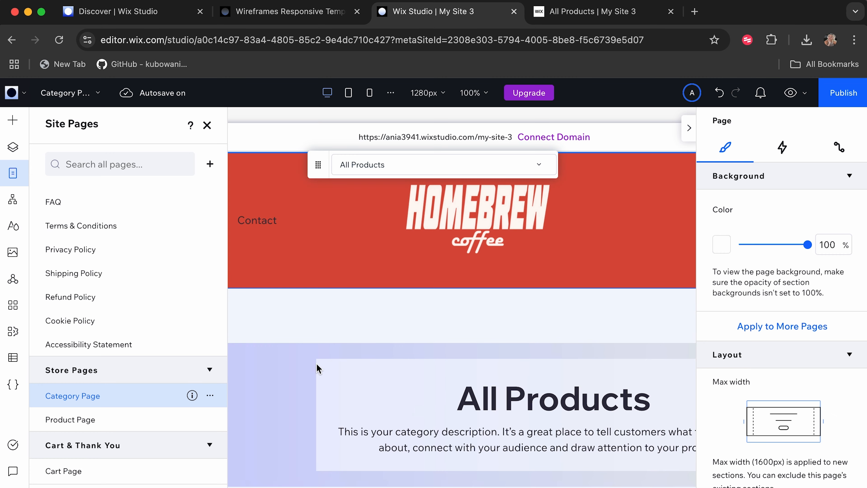
Open the All Products category for editing in the store dashboard.
left_click(317, 368)
left_click(255, 433)
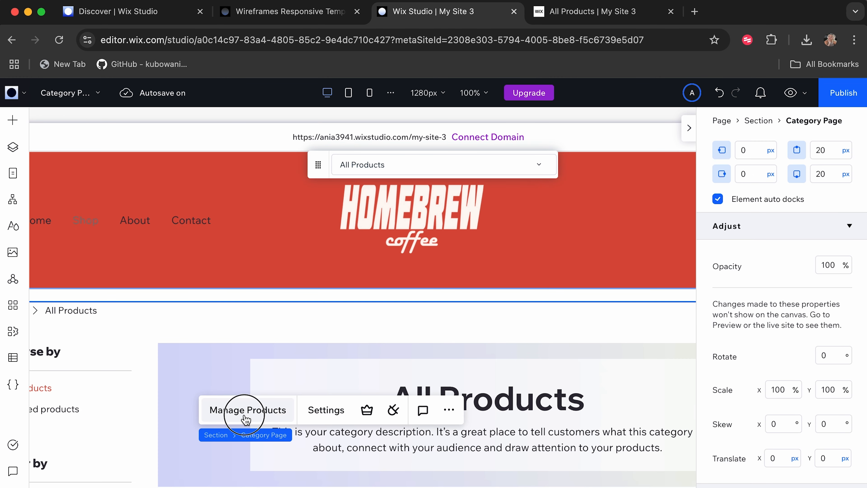
left_click(245, 411)
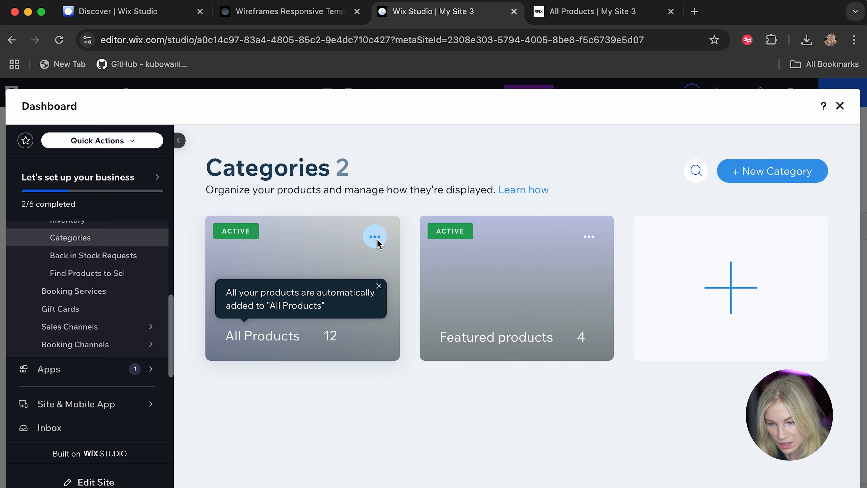
left_click(375, 236)
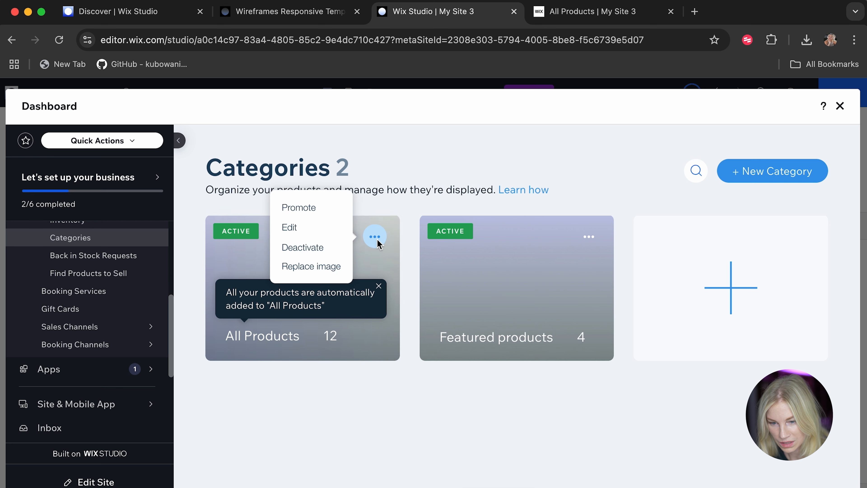
left_click(300, 227)
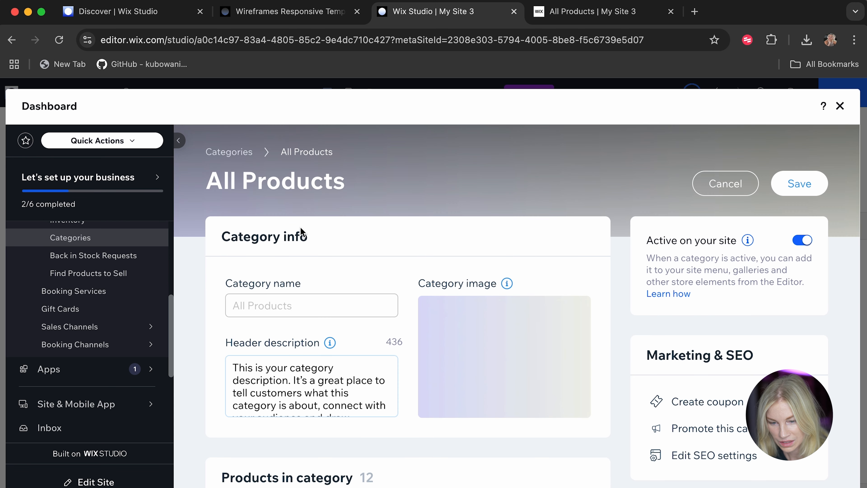
Replace the All Products category image with homebrew-banner.jpg from the site files.
mouse_move(505, 309)
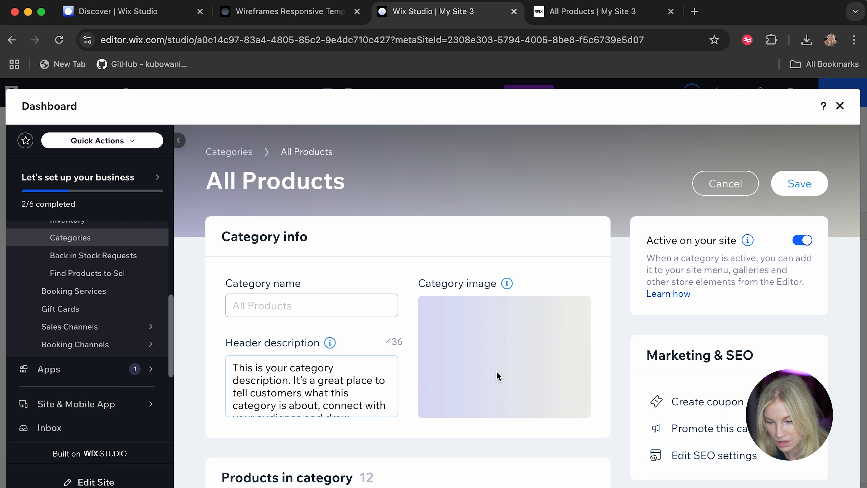
left_click(517, 414)
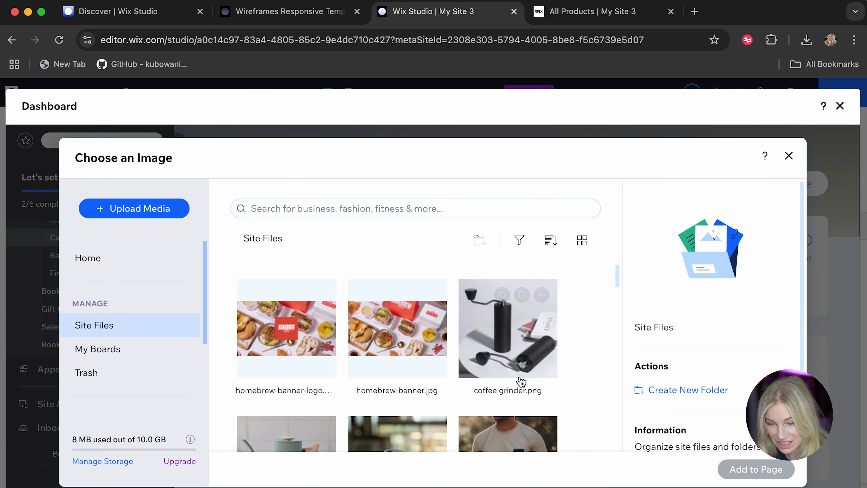
left_click(311, 354)
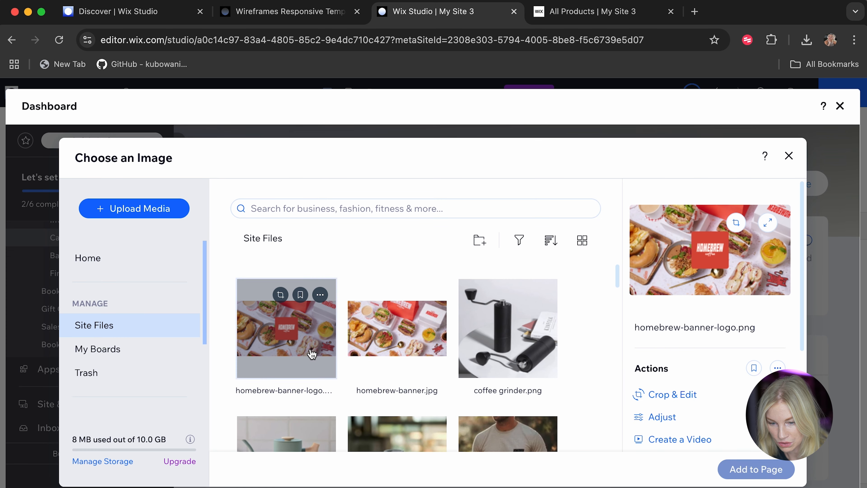
left_click(396, 328)
left_click(757, 469)
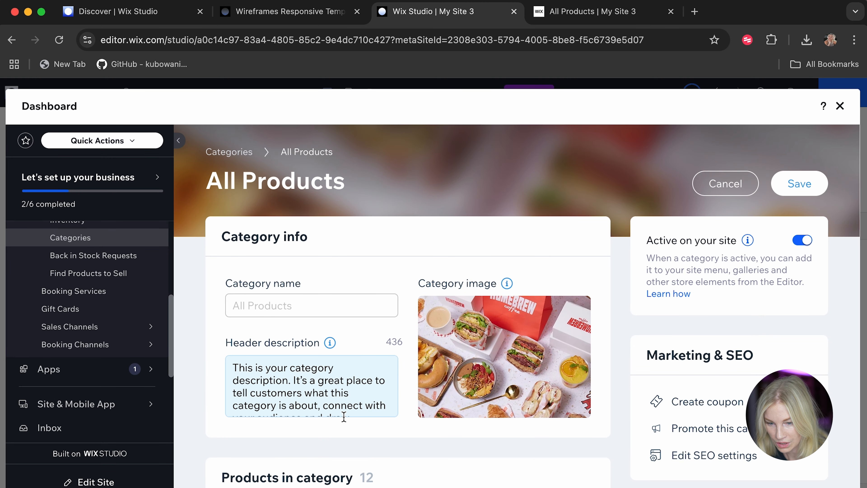
Look over the products in the category, then save it and return to the editor.
scroll(344, 416, "down", 2)
scroll(454, 464, "down", 5)
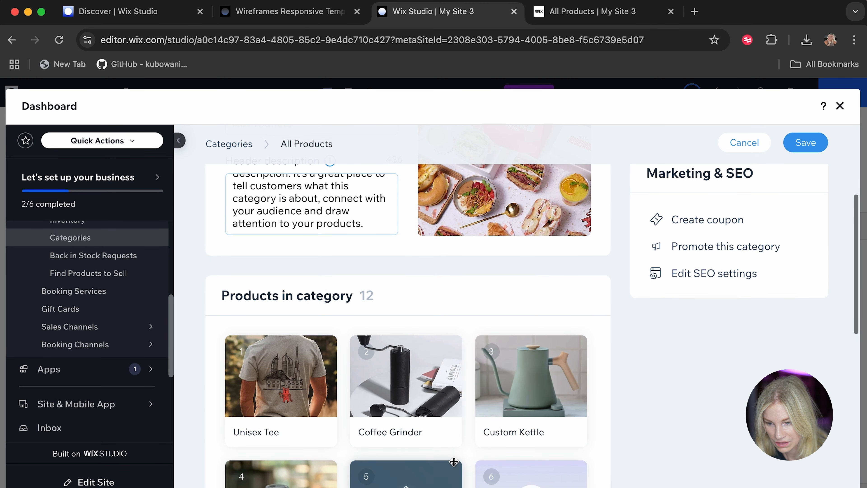
scroll(454, 463, "up", 5)
left_click(799, 183)
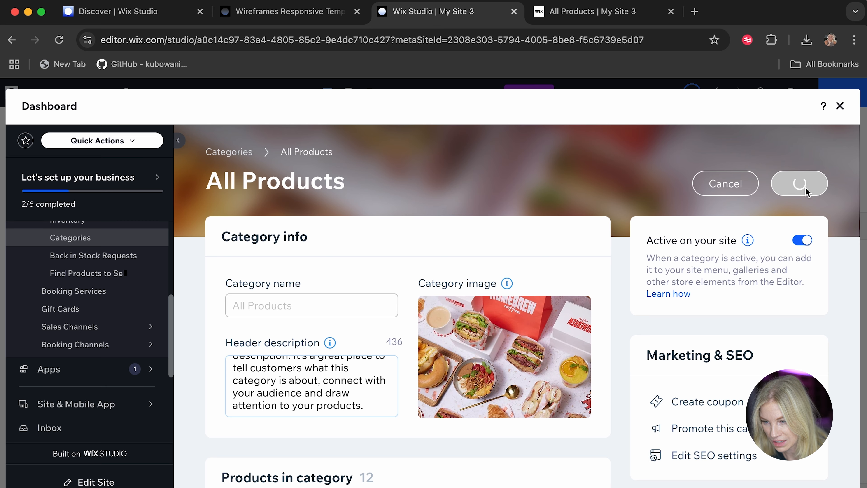
left_click(840, 107)
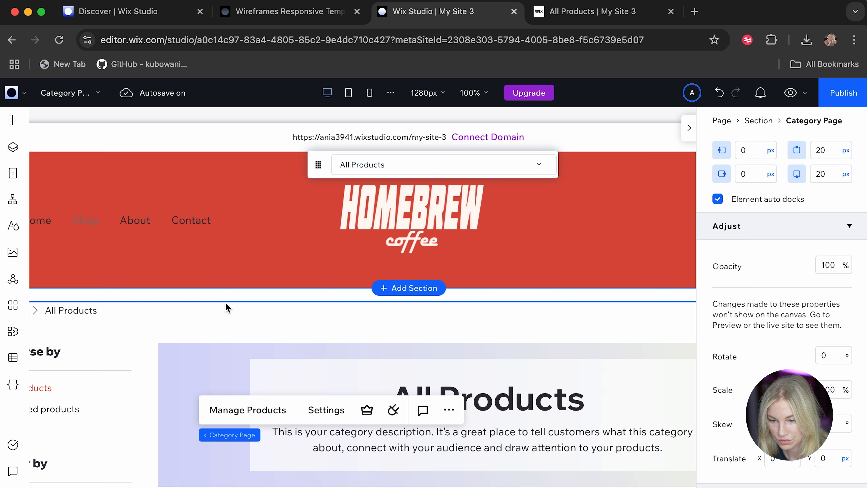
Check the new banner and product grid on the Category Page and publish the site.
scroll(226, 302, "down", 6)
scroll(217, 322, "up", 4)
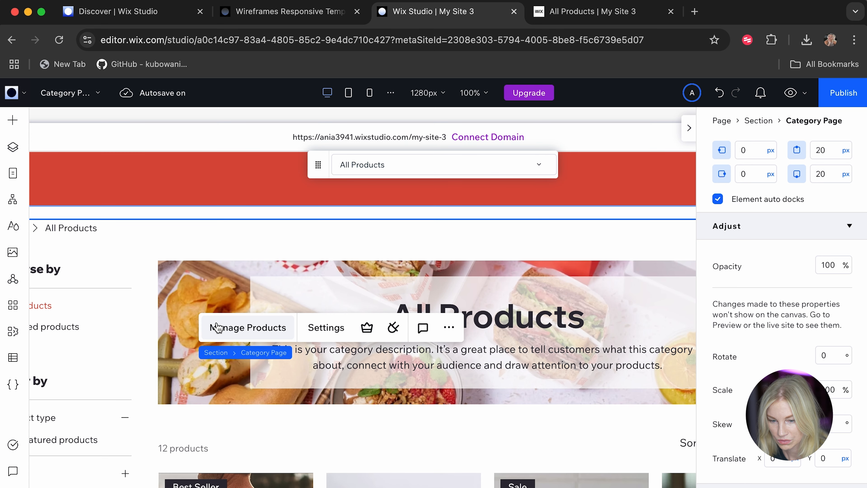
scroll(263, 401, "right", 5)
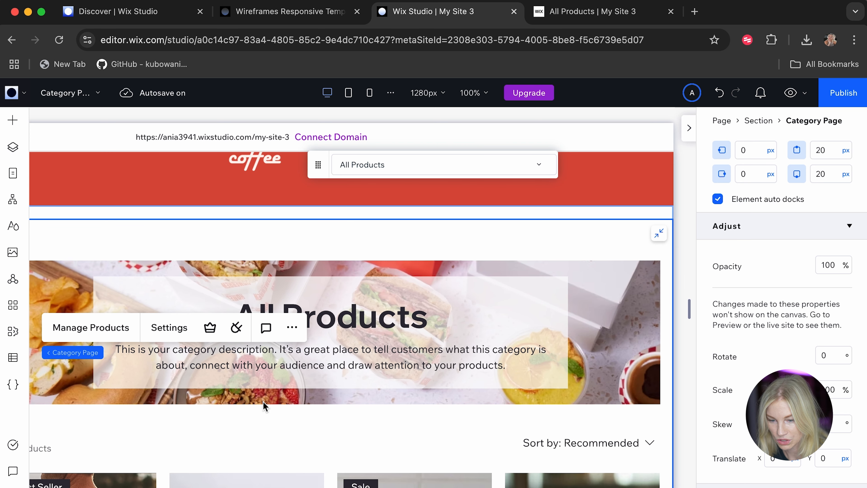
scroll(262, 399, "down", 10)
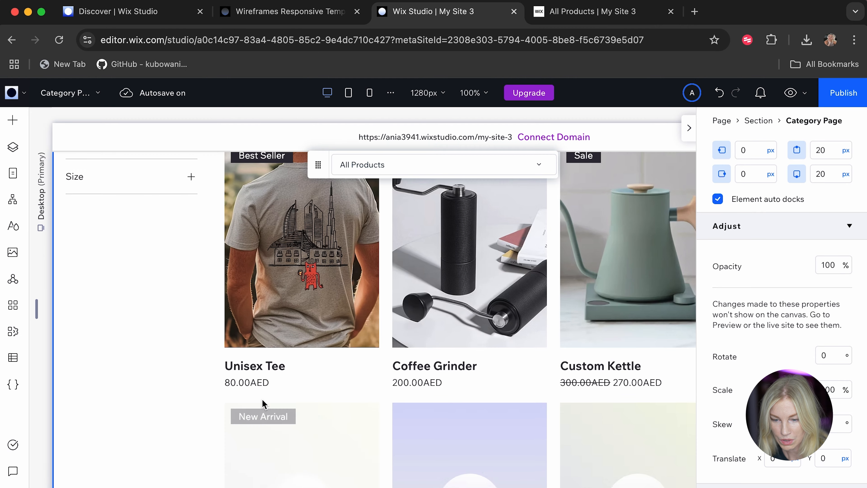
scroll(262, 400, "up", 10)
scroll(124, 403, "down", 5)
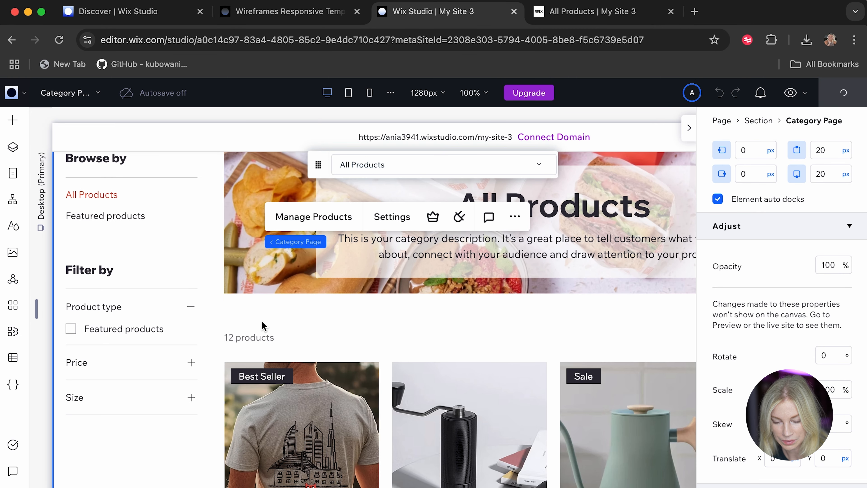
Reload the live All Products page and check its banner, filters and product grid.
left_click(577, 10)
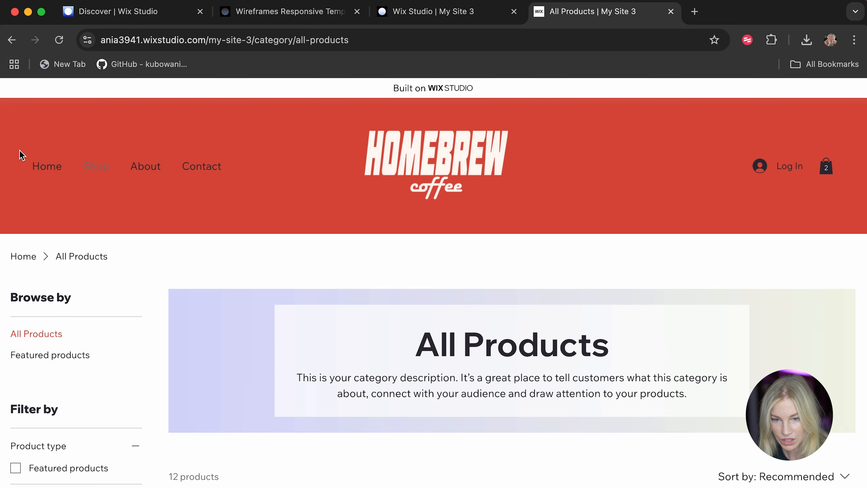
left_click(58, 40)
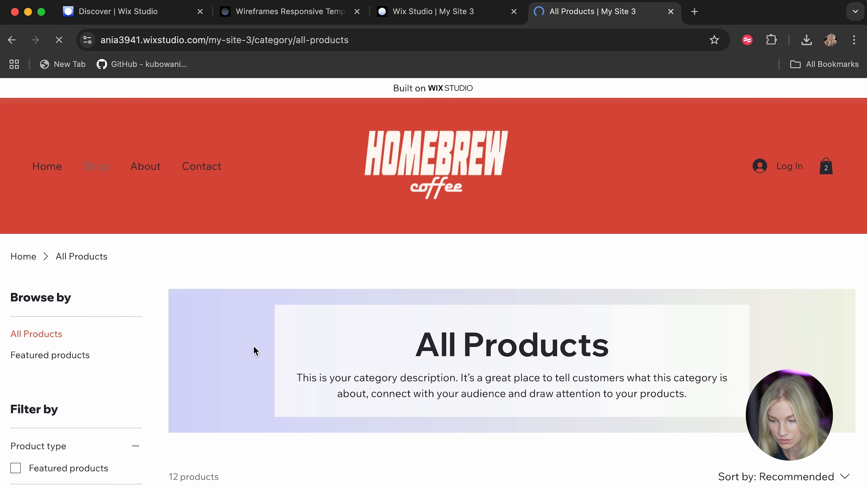
scroll(254, 346, "down", 3)
scroll(253, 346, "down", 10)
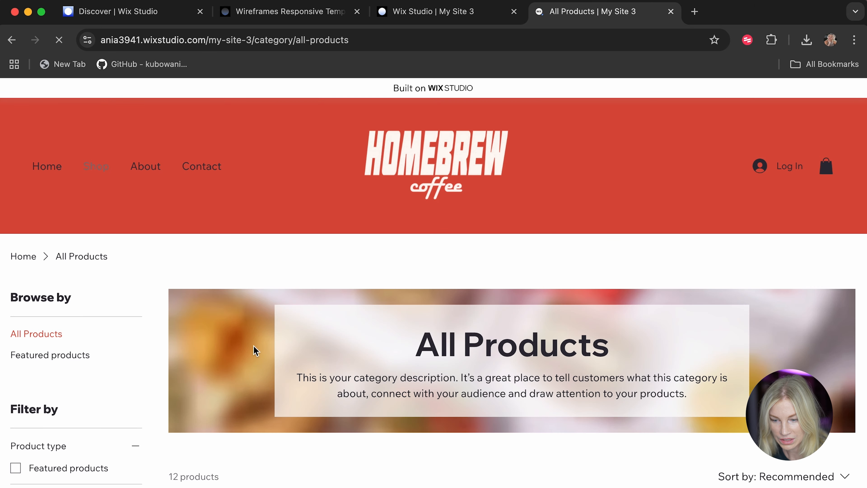
scroll(254, 348, "down", 7)
scroll(254, 348, "down", 2)
scroll(253, 346, "down", 3)
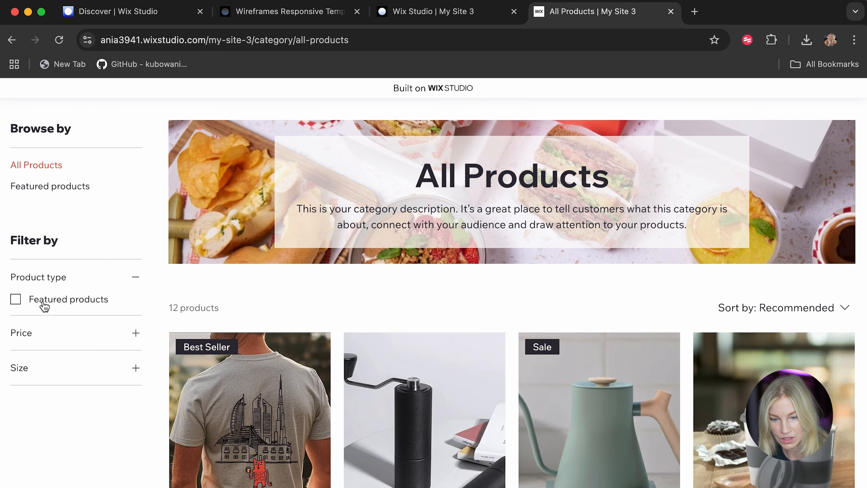
Check the sorting options offered for the live product list without changing the order.
left_click(799, 318)
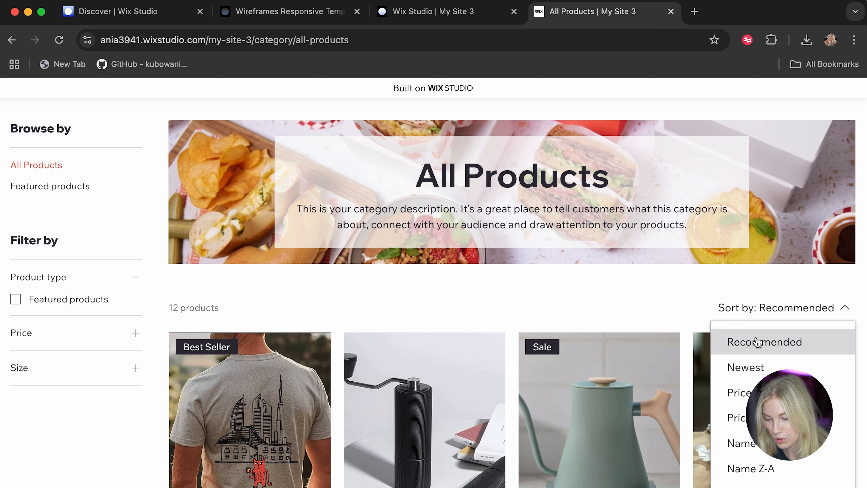
left_click(681, 320)
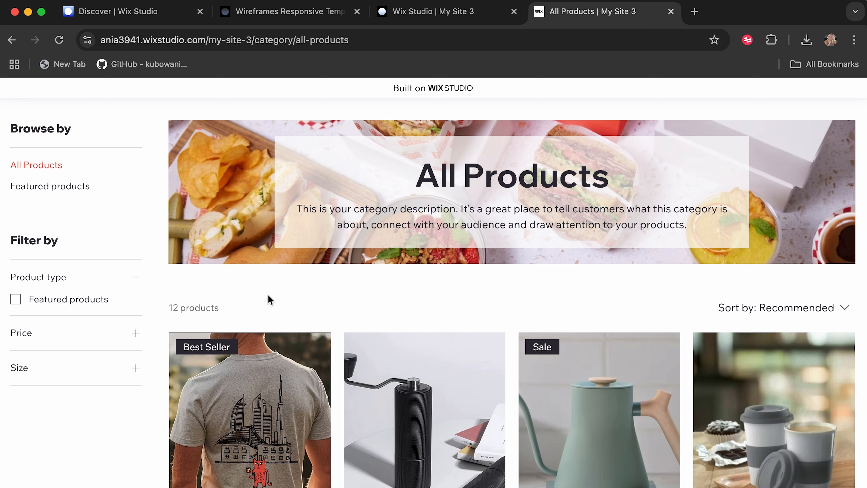
scroll(268, 296, "up", 5)
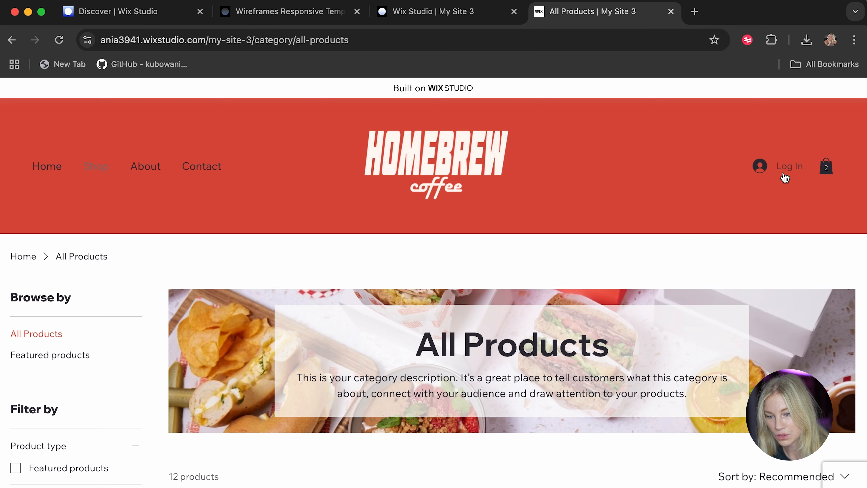
Sign up as a member of the live Homebrew Coffee site with a Google account.
left_click(785, 178)
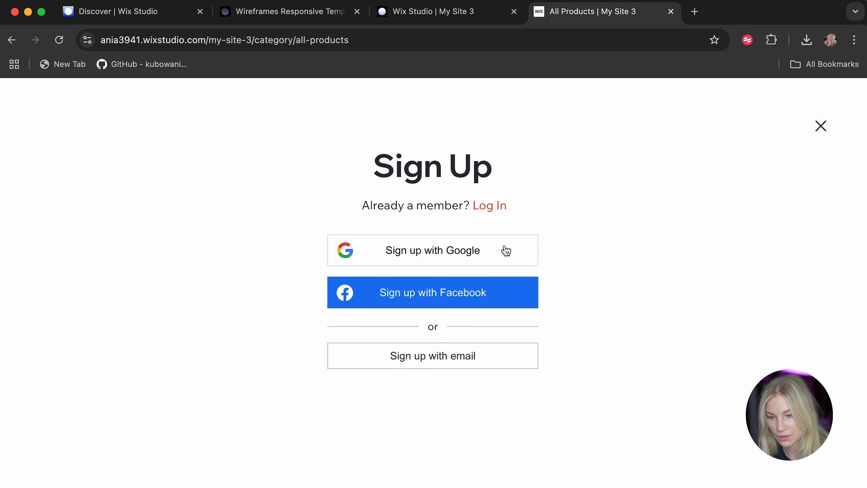
left_click(389, 257)
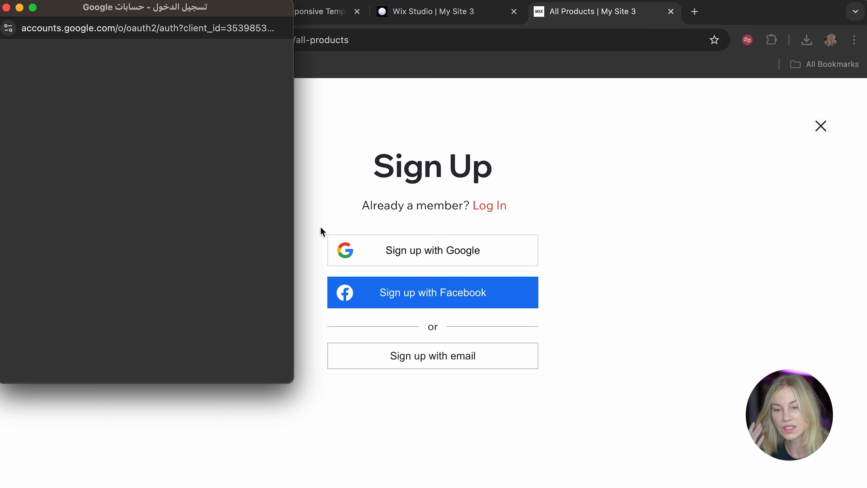
left_click(570, 168)
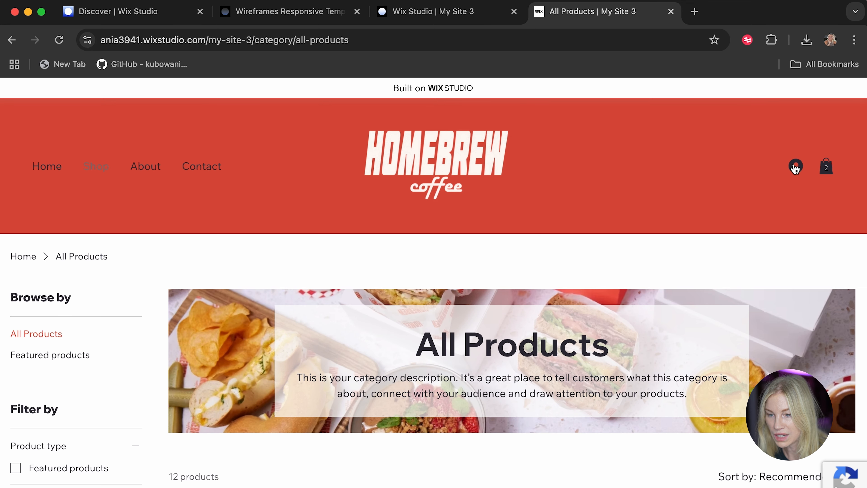
Open the signed-in member's My Account page and review its personal info and login info sections.
left_click(795, 167)
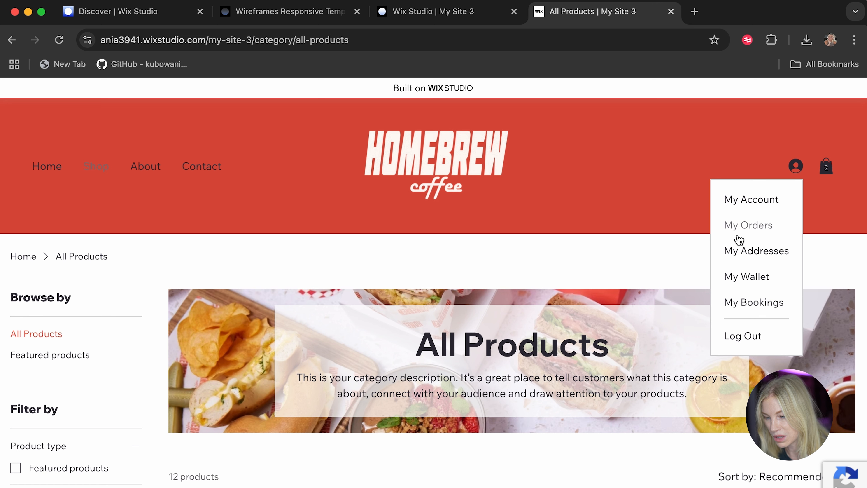
left_click(762, 204)
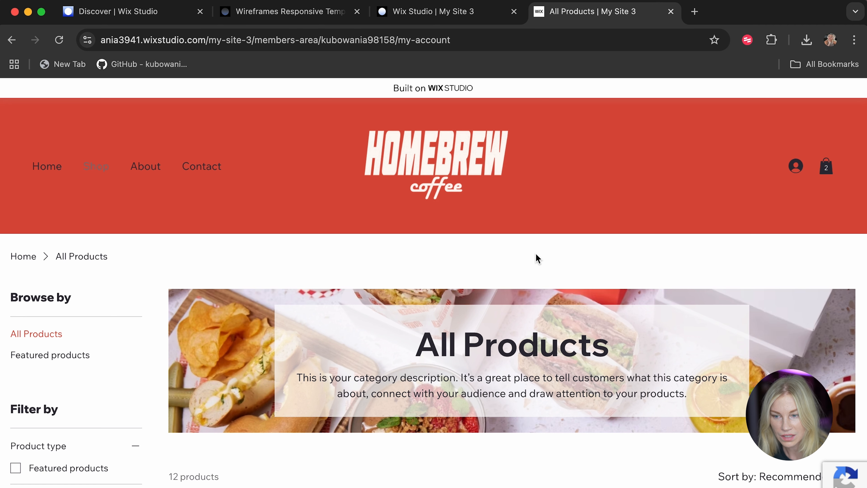
scroll(249, 379, "down", 1)
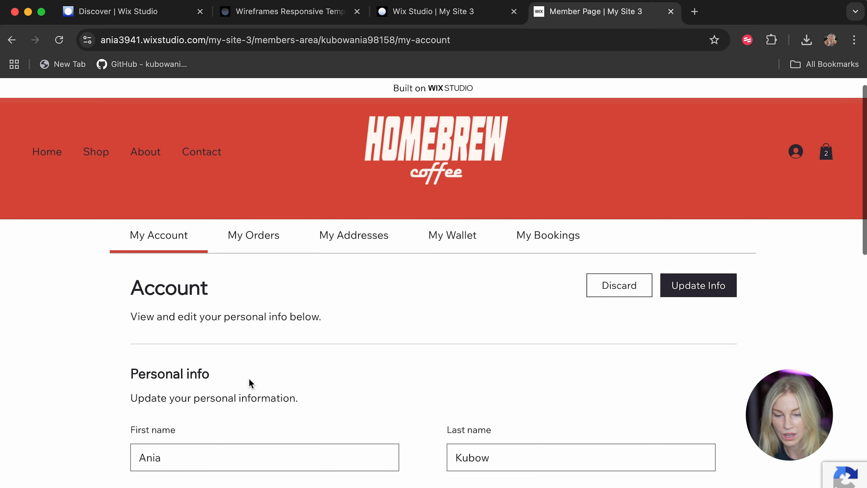
scroll(251, 383, "down", 7)
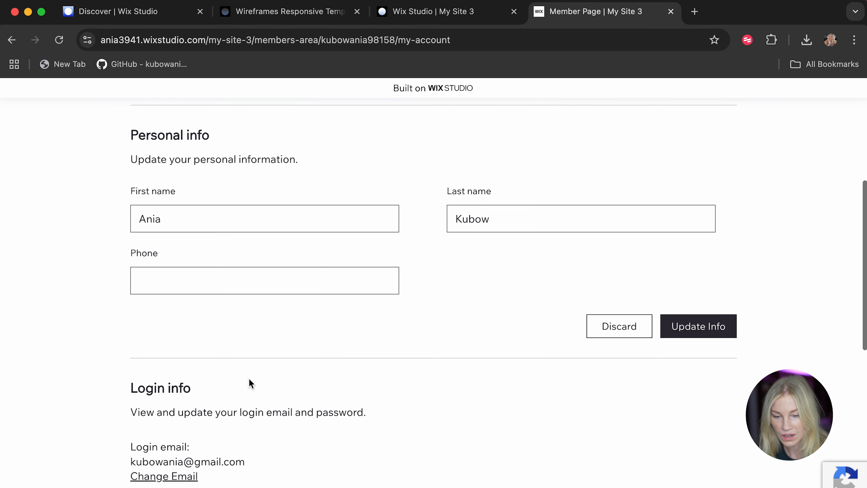
scroll(251, 382, "down", 3)
scroll(251, 382, "up", 6)
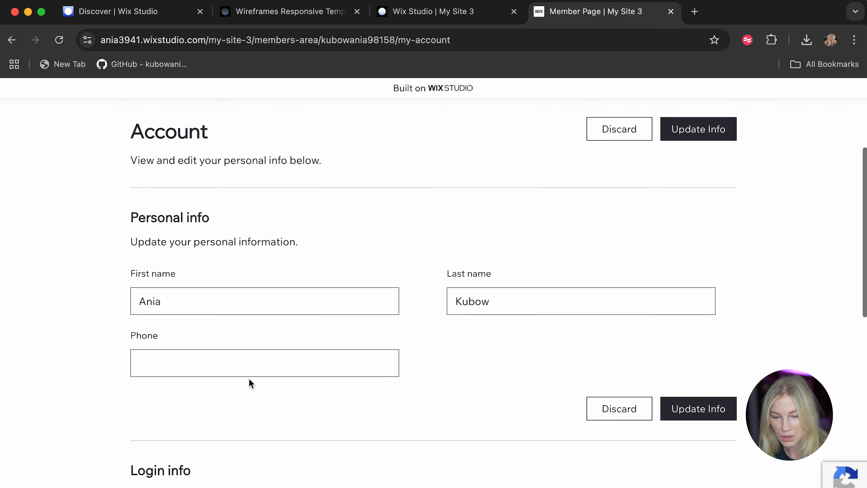
scroll(251, 382, "up", 5)
Check the member's My Orders, My Addresses, My Wallet and My Bookings pages, and view the cart before closing it.
left_click(268, 253)
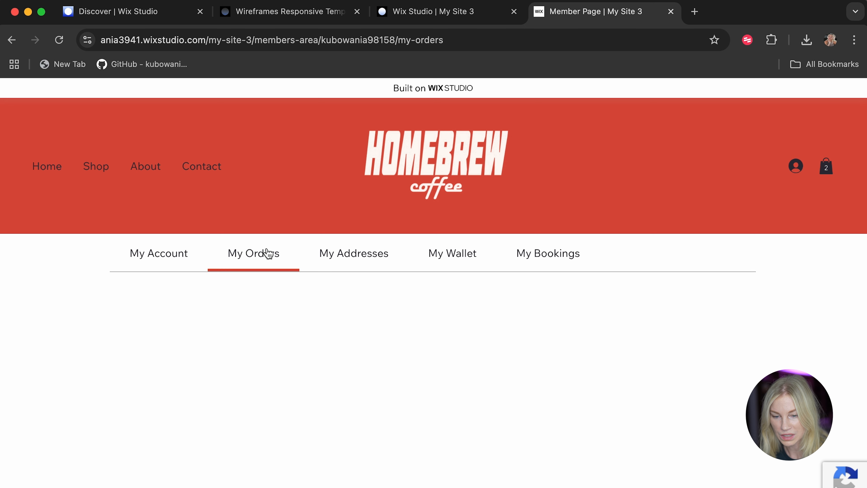
left_click(385, 259)
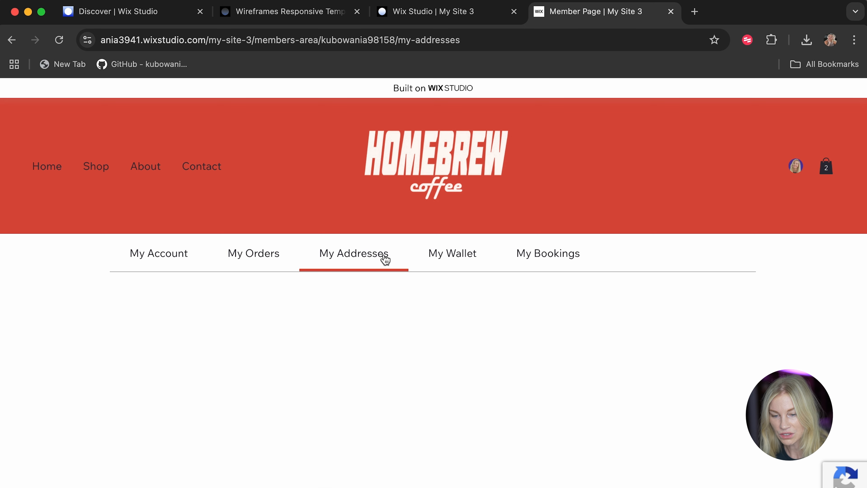
left_click(460, 260)
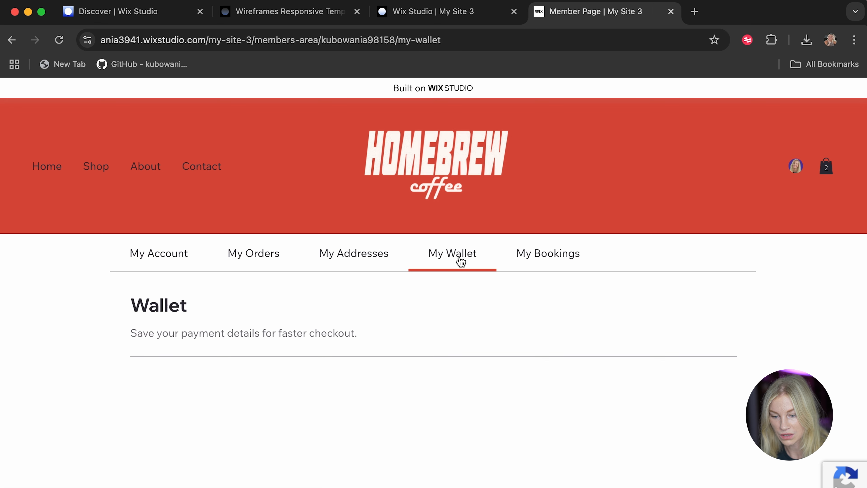
left_click(550, 256)
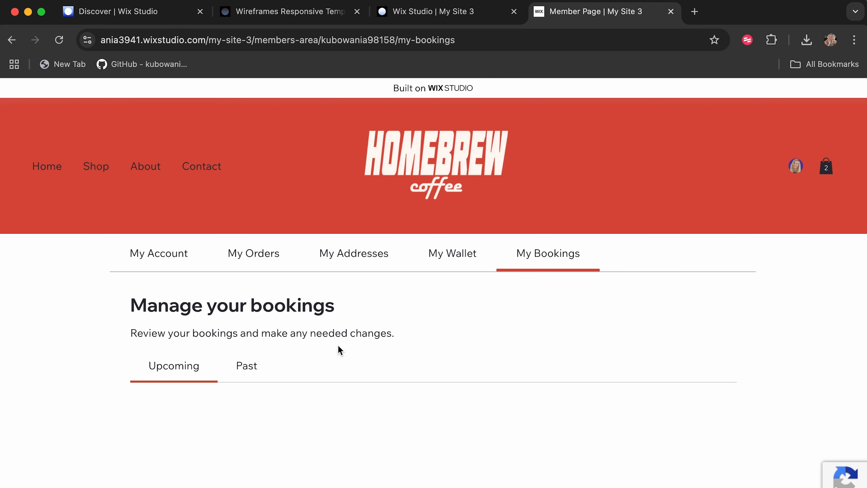
left_click(828, 168)
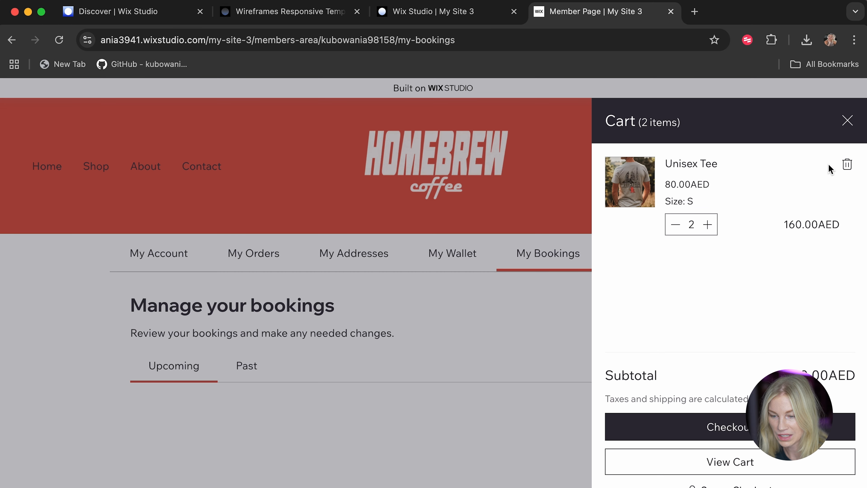
left_click(846, 121)
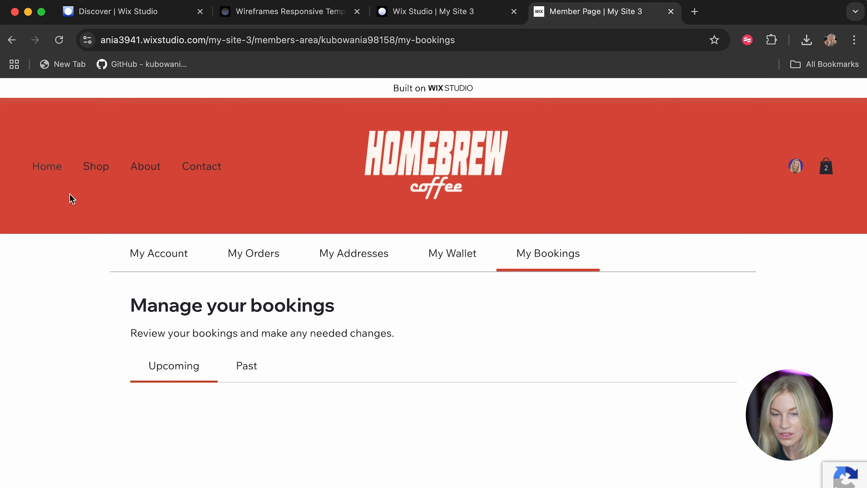
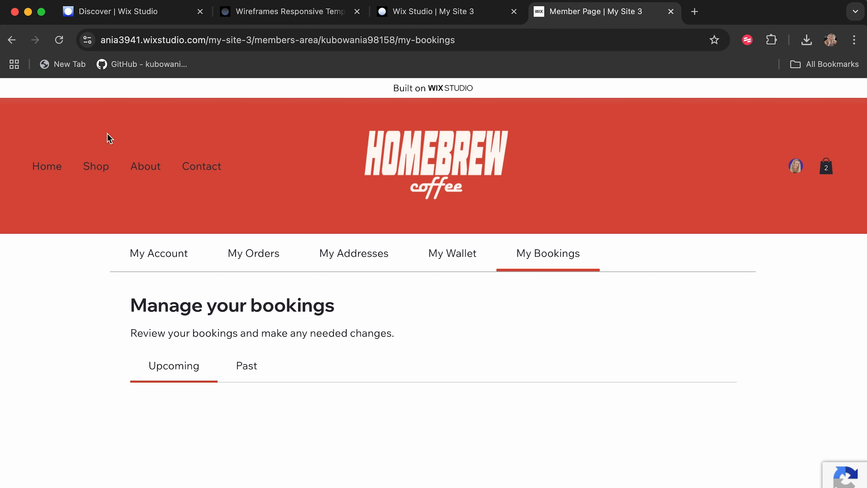
Return to the live site's Home page and look through it down to the footer.
left_click(47, 166)
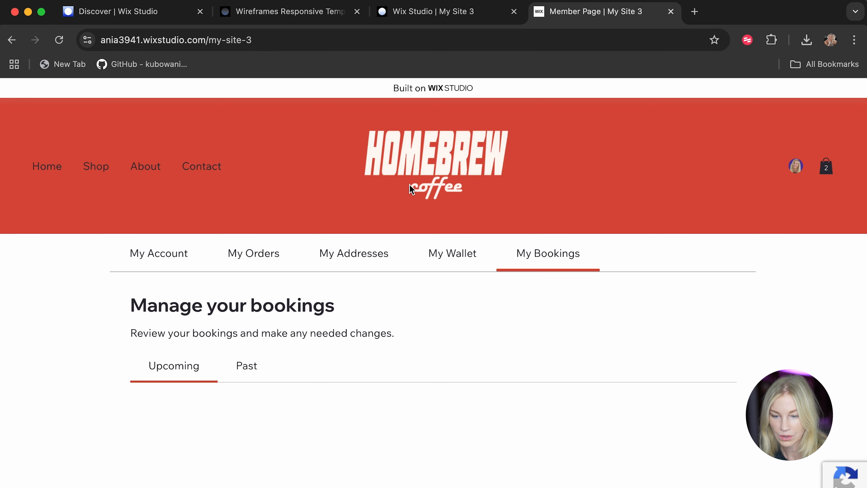
scroll(410, 184, "down", 20)
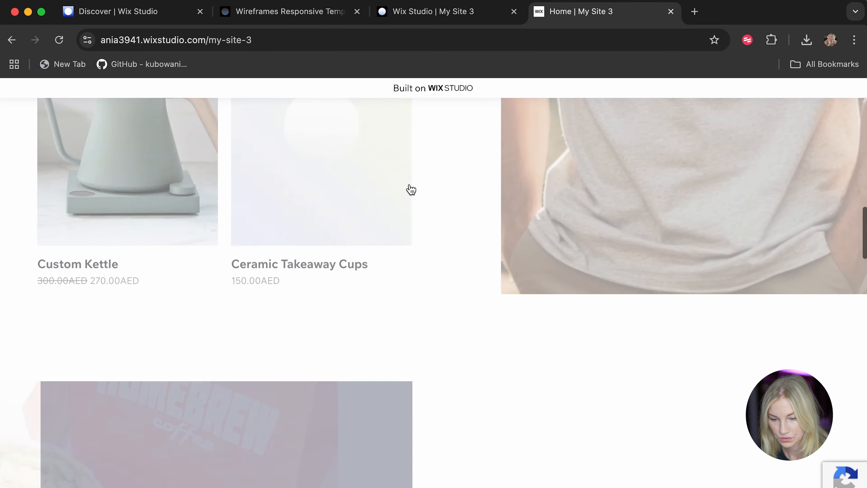
scroll(410, 185, "down", 15)
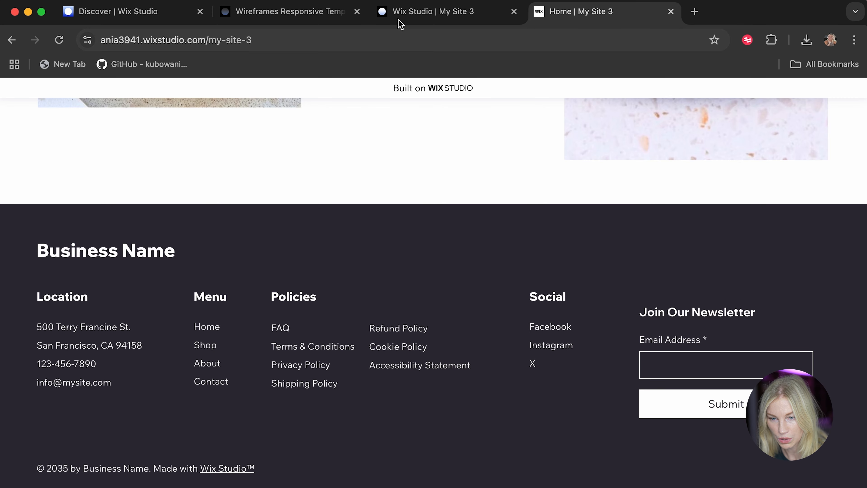
Switch back to the Wix Studio editor, dismiss the publish confirmation, and open the Book Online page to review its services layout.
left_click(401, 19)
left_click(641, 169)
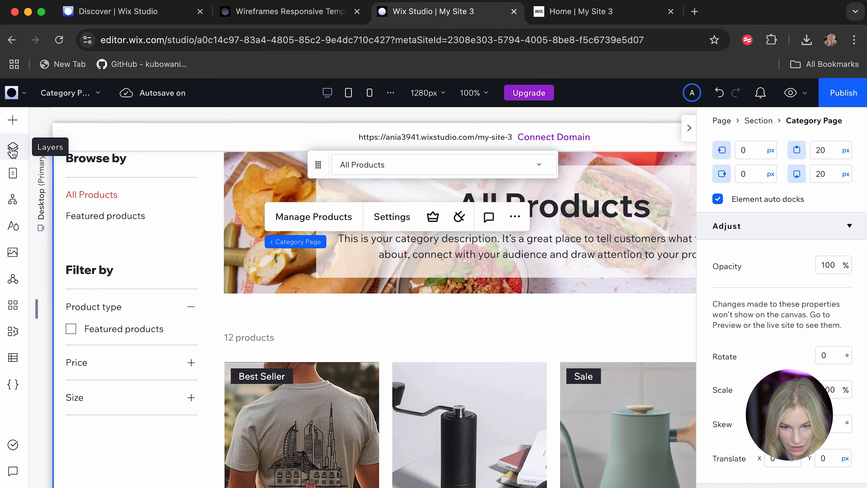
left_click(14, 174)
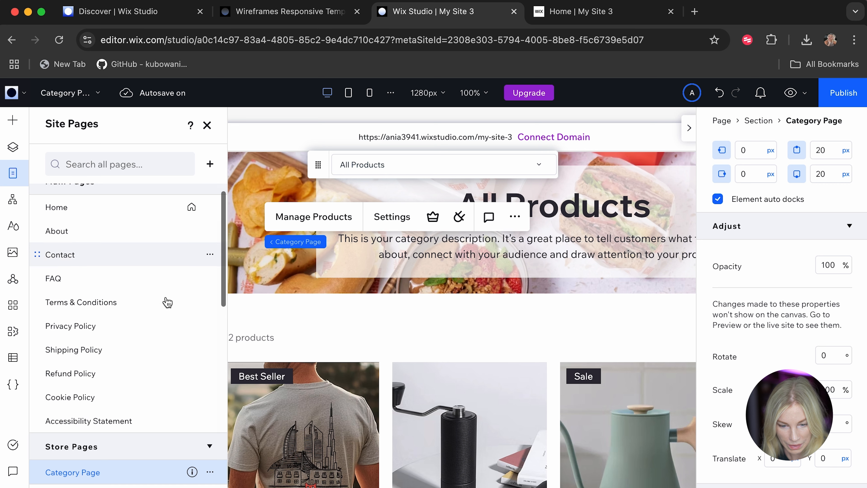
scroll(148, 358, "down", 10)
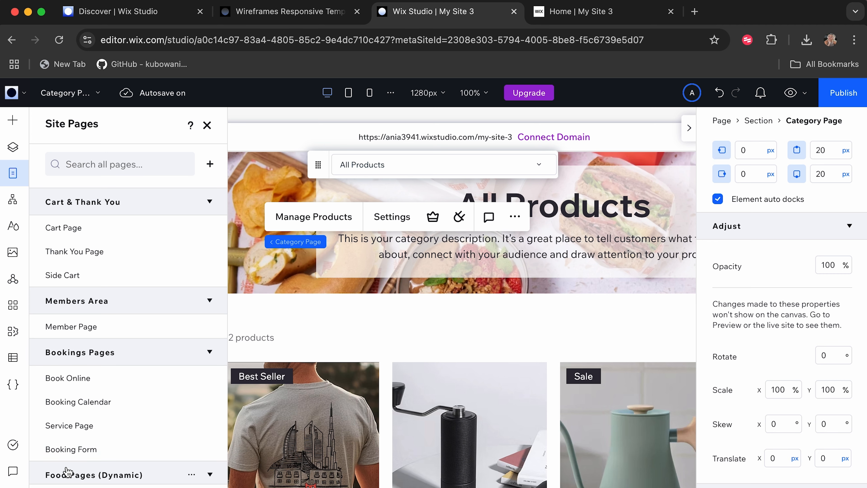
left_click(81, 380)
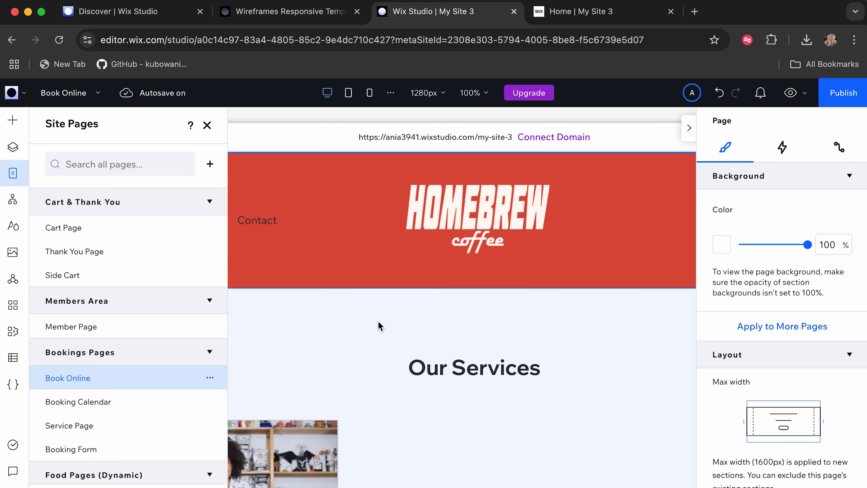
scroll(380, 325, "down", 8)
scroll(379, 326, "up", 3)
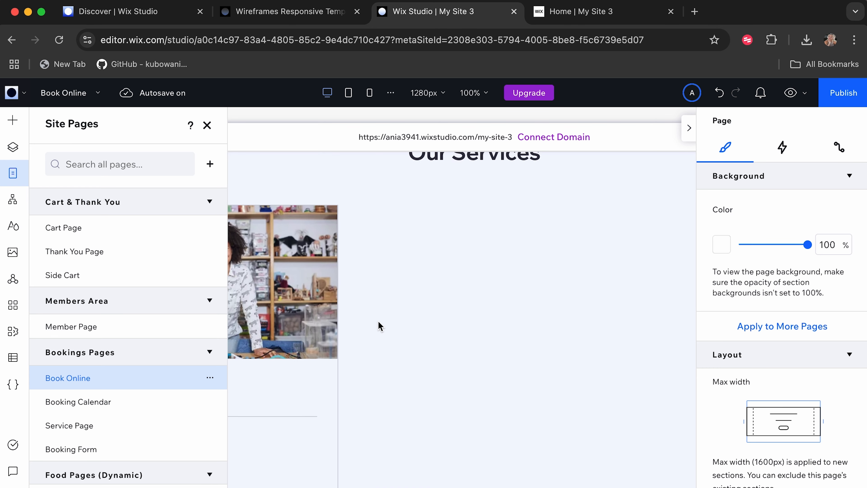
scroll(379, 325, "up", 5)
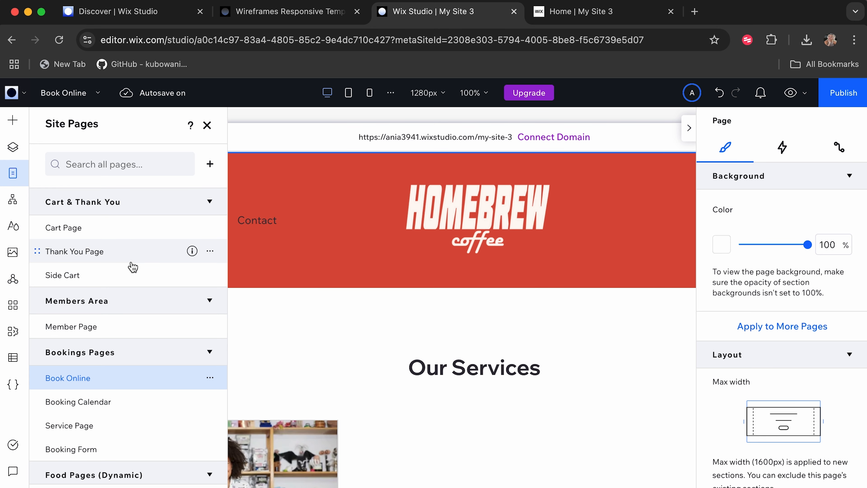
scroll(133, 266, "up", 10)
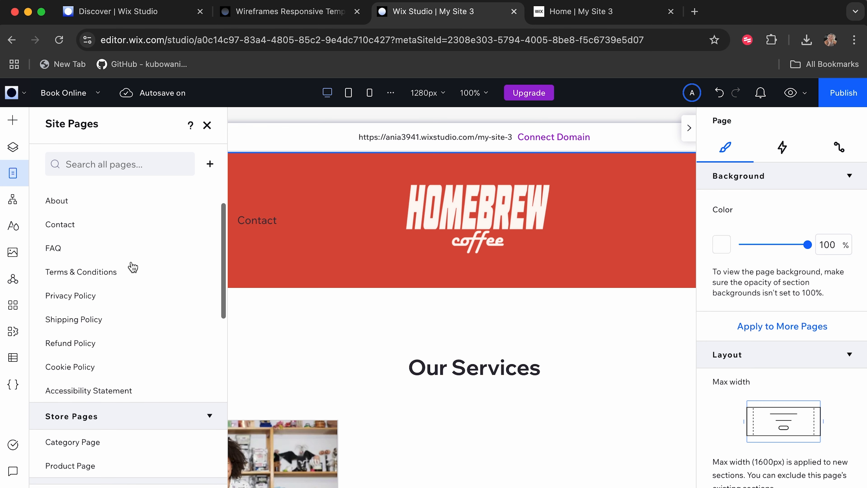
Add the Book Online page to the header's horizontal menu as an app page link opening in the current window.
left_click(254, 222)
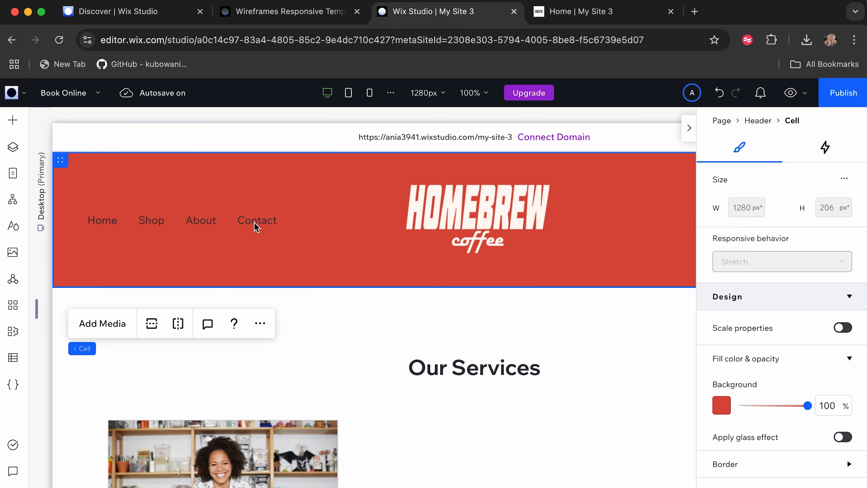
left_click(205, 223)
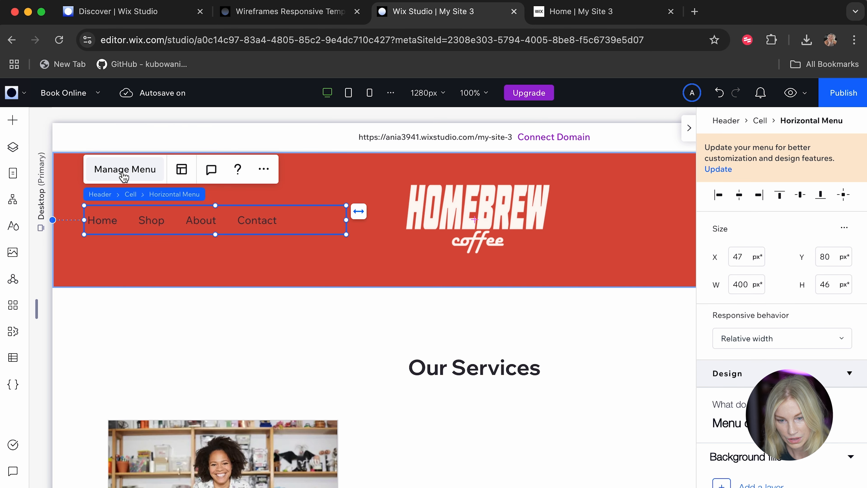
left_click(121, 170)
left_click(483, 456)
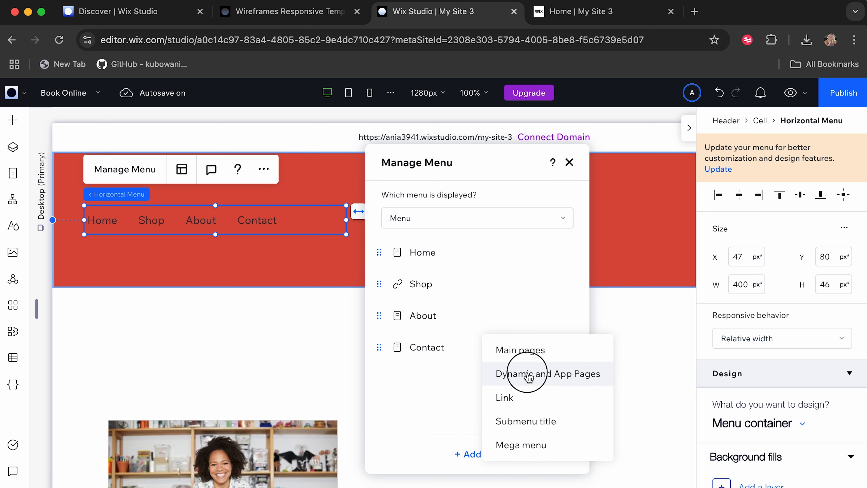
left_click(526, 374)
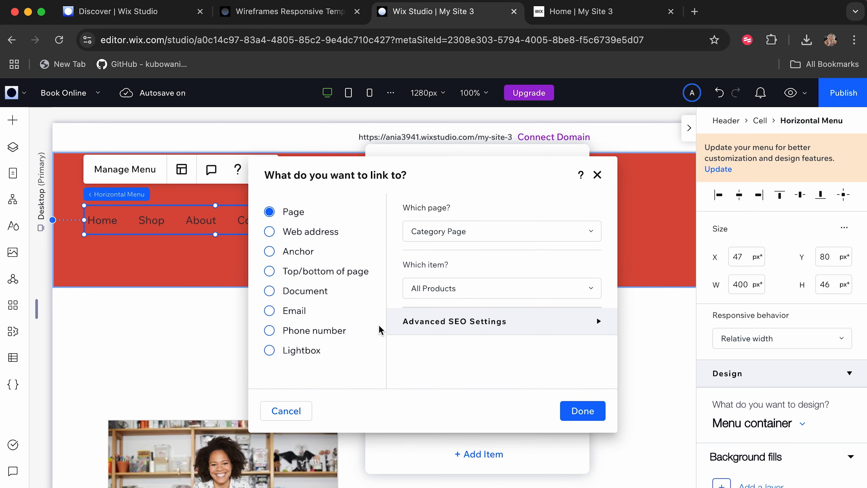
left_click(454, 231)
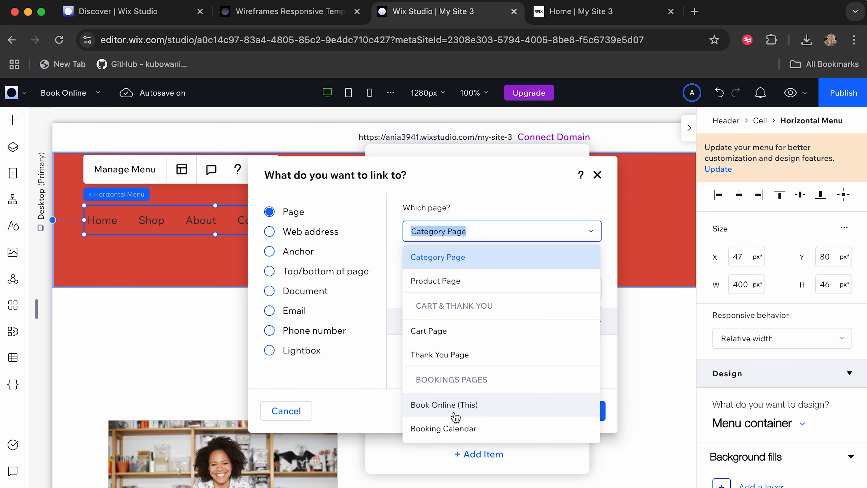
left_click(456, 405)
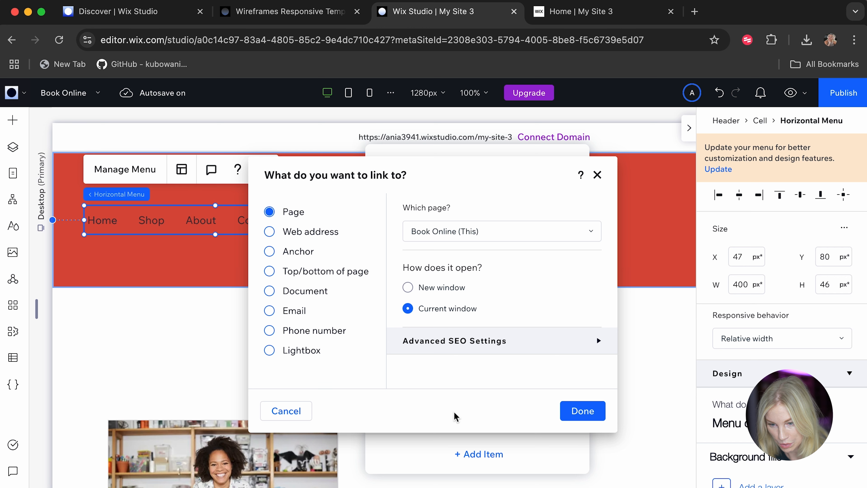
left_click(591, 416)
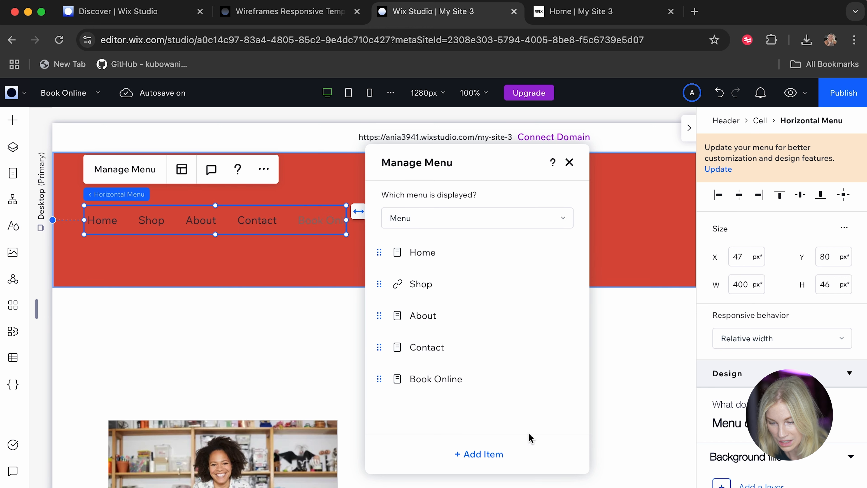
left_click(596, 422)
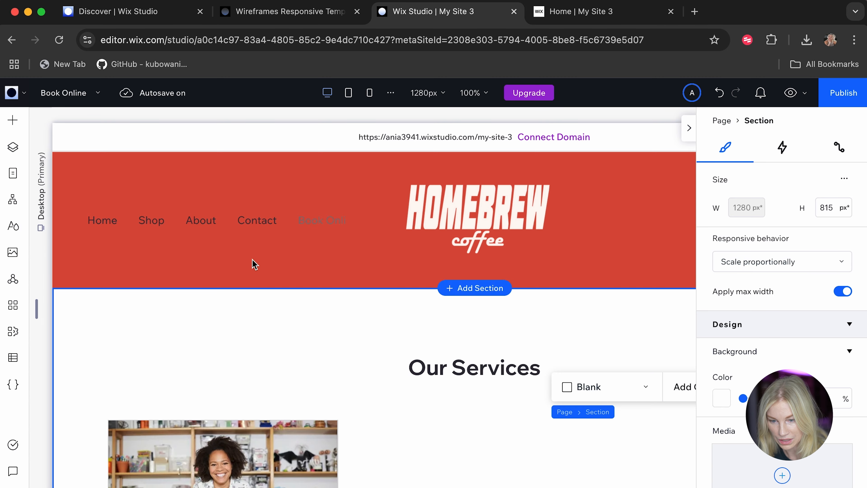
Publish the updated site and reload the live Home page.
left_click(836, 99)
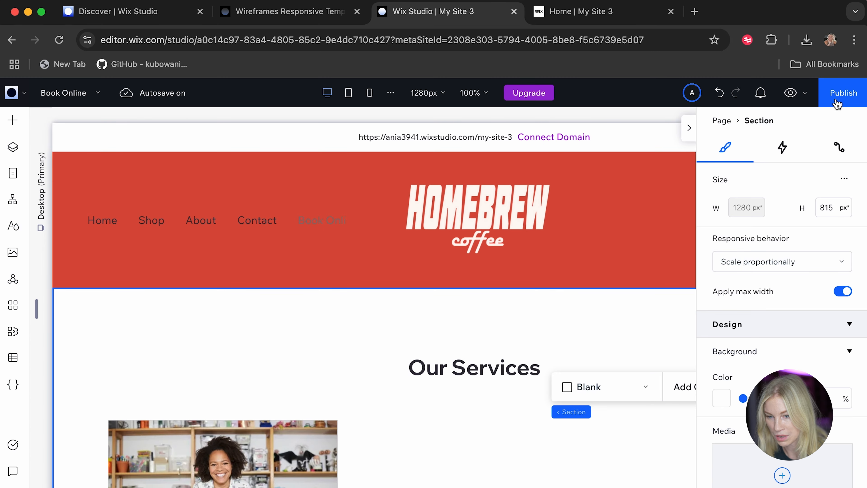
left_click(602, 13)
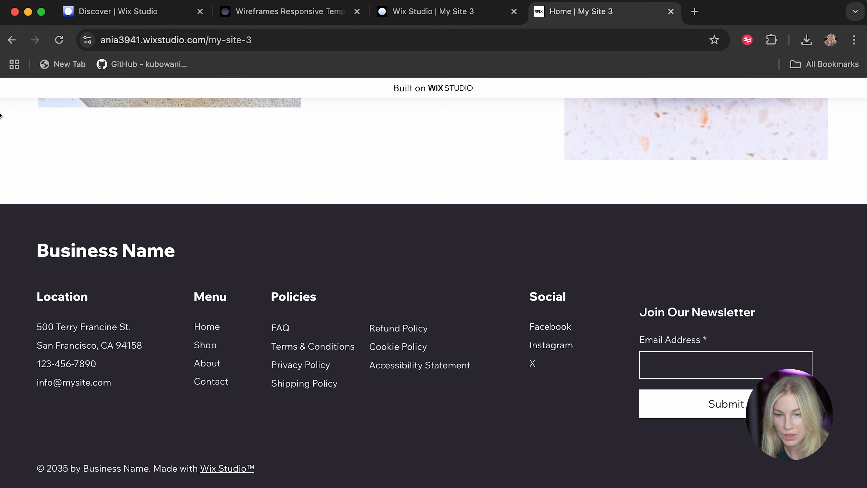
scroll(89, 205, "up", 1)
key("super+r")
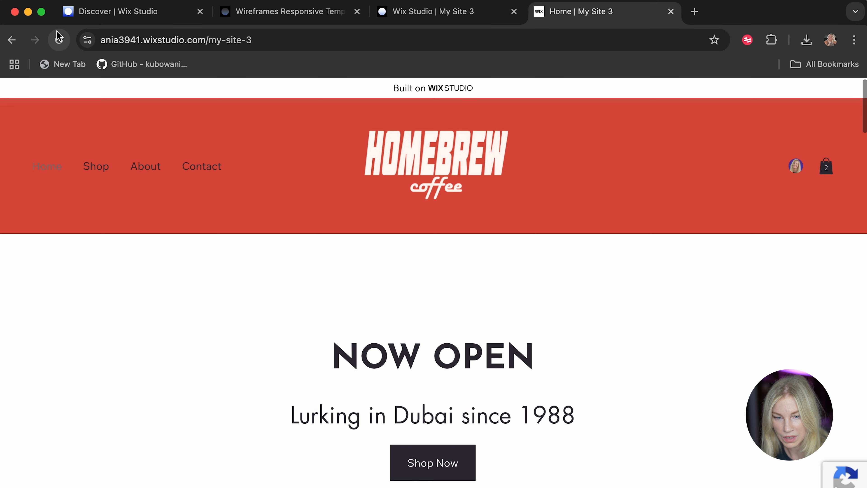
Follow the live site's Book Online link and open the Barista Class service page to review its details.
left_click(258, 168)
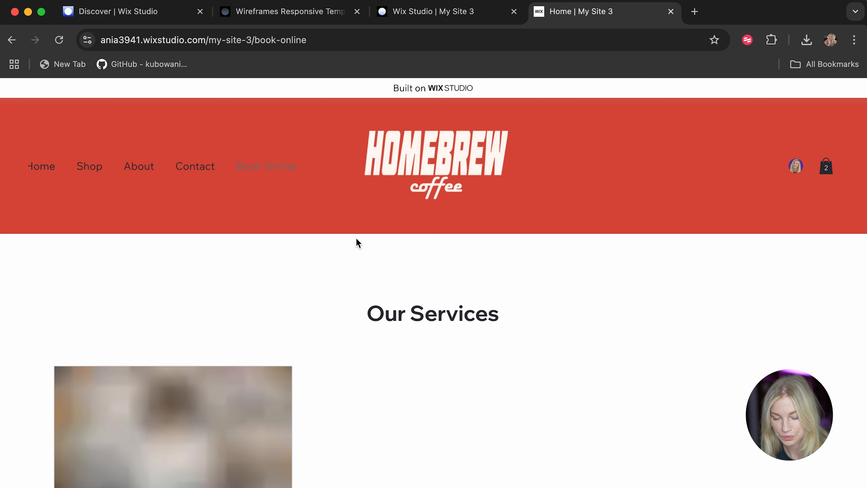
scroll(308, 365, "down", 5)
scroll(308, 365, "down", 3)
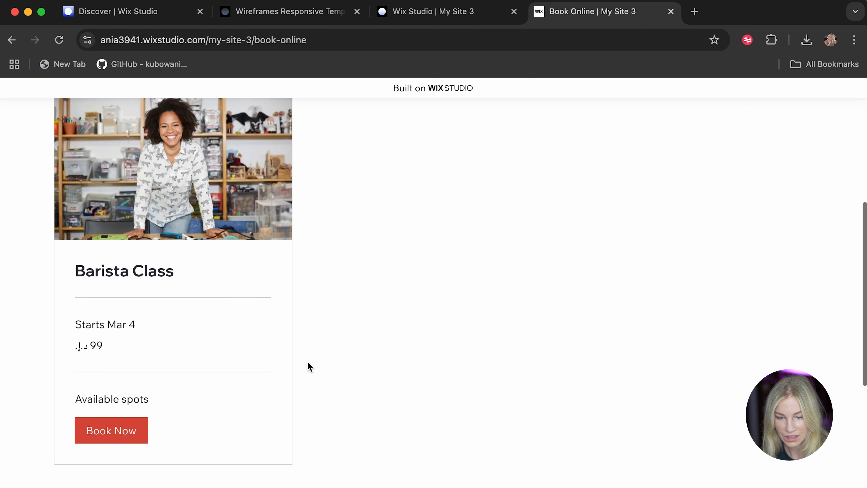
left_click(112, 429)
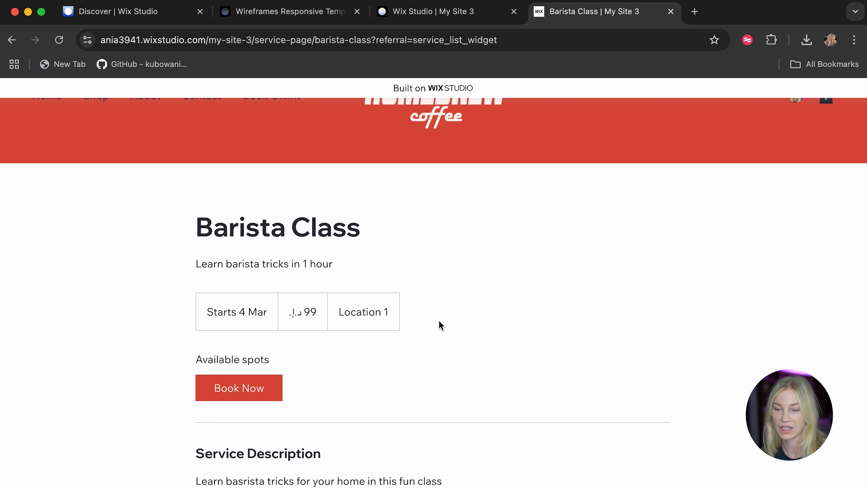
scroll(438, 324, "up", 3)
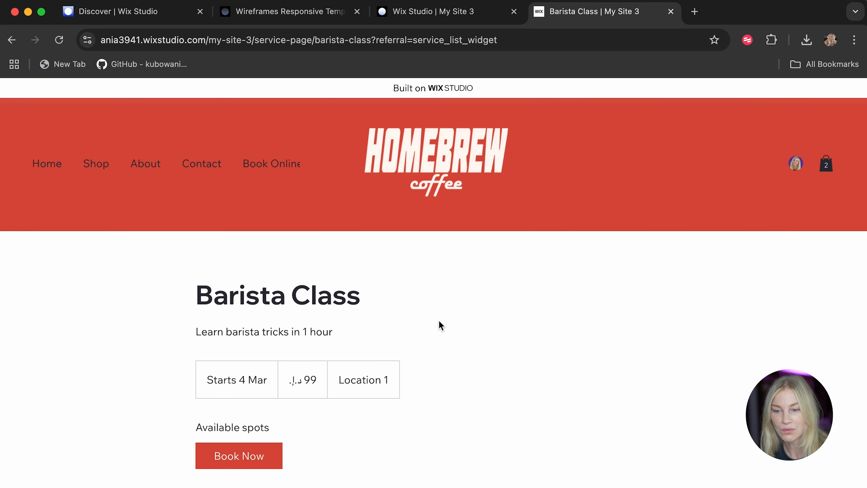
Back in the editor, dismiss the publish confirmation, open the premium upgrade page, and compare the Wix Studio plans and their features.
left_click(432, 12)
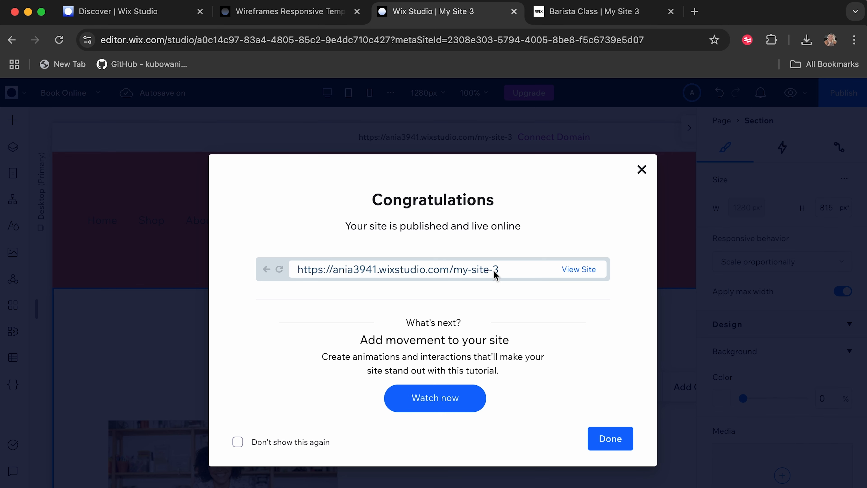
left_click(642, 169)
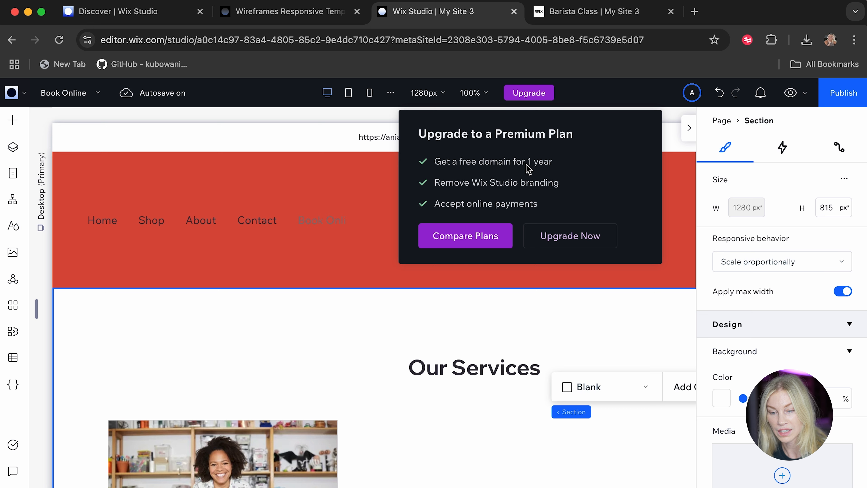
left_click(570, 240)
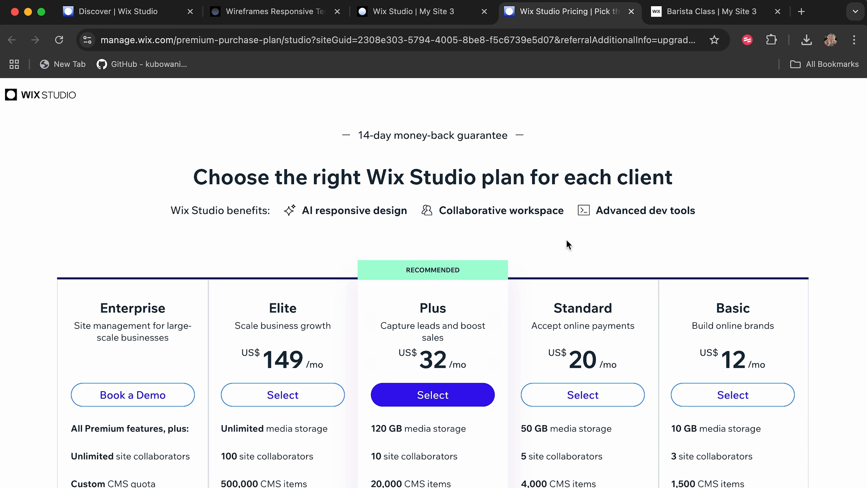
scroll(568, 244, "down", 3)
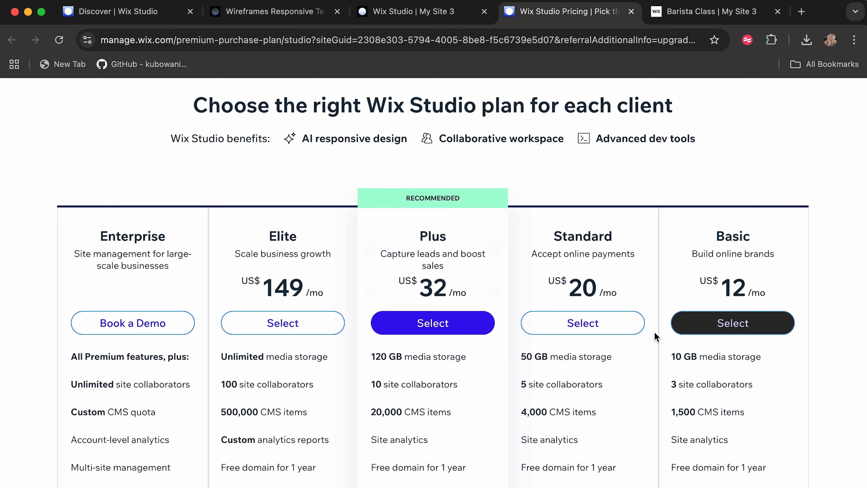
scroll(464, 330, "up", 2)
scroll(465, 331, "down", 5)
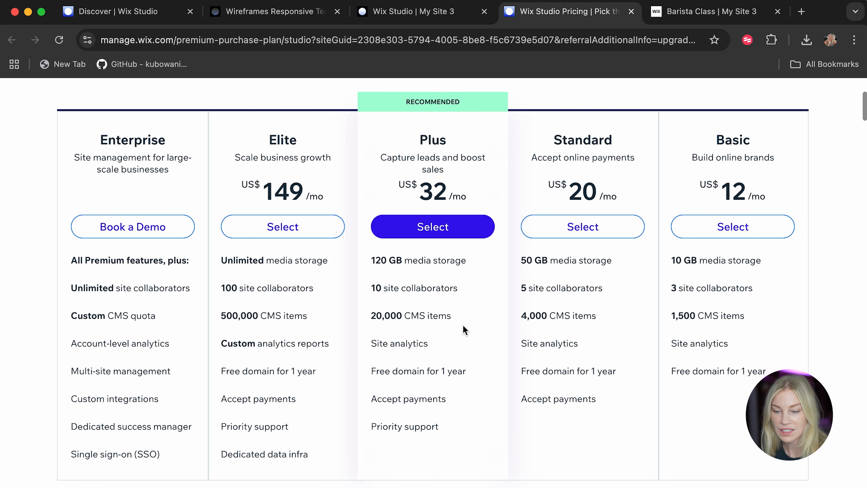
scroll(463, 325, "down", 4)
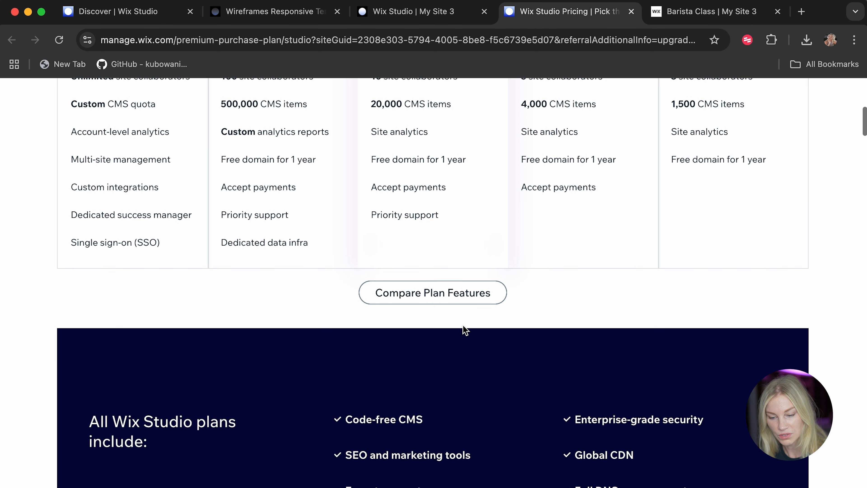
scroll(464, 330, "up", 12)
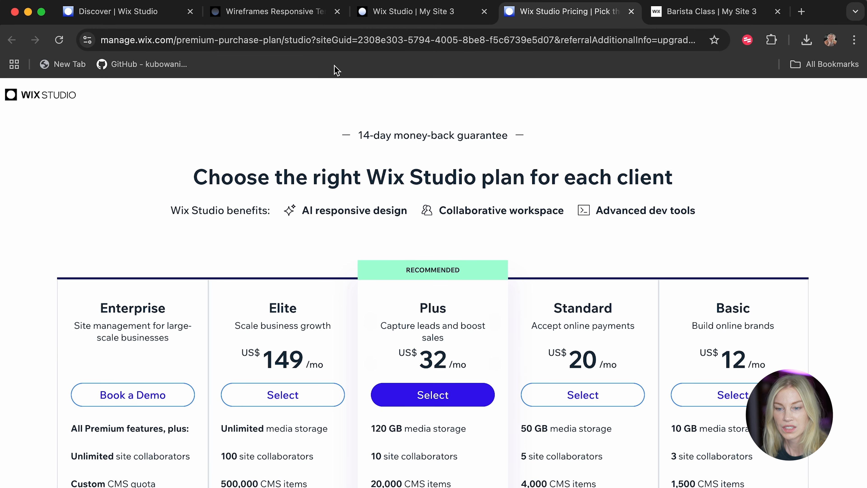
Return to the site editor and open the Visual Sitemap to examine the main pages and their sections.
left_click(426, 15)
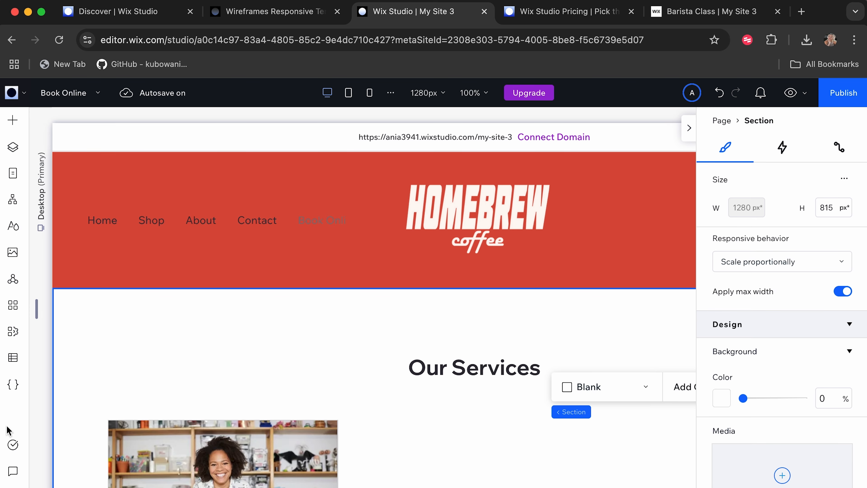
left_click(13, 202)
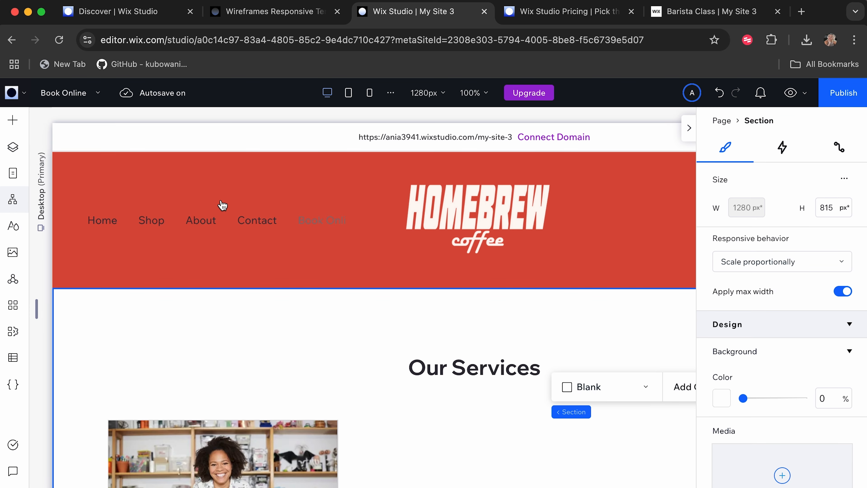
scroll(231, 372, "down", 10)
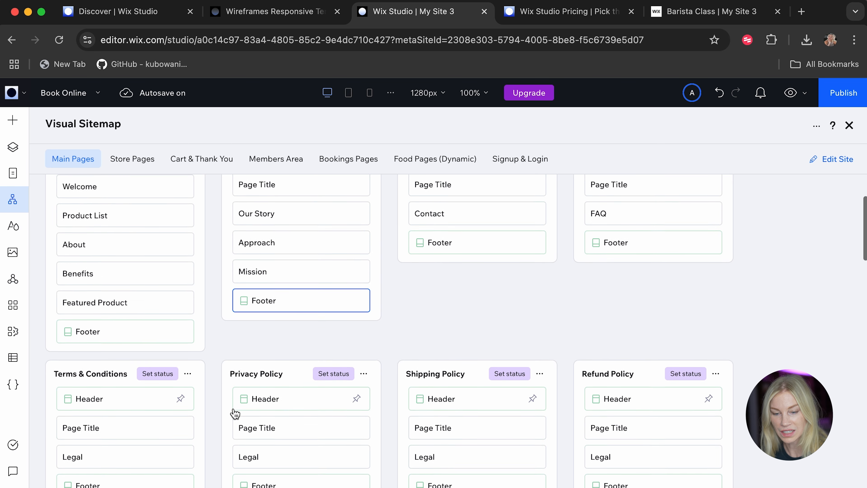
scroll(235, 413, "down", 15)
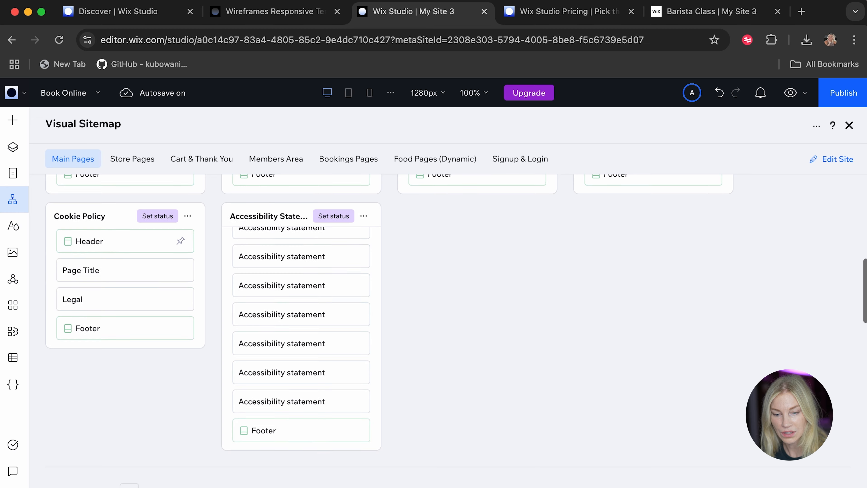
Examine the remaining Visual Sitemap groups, including Members Area, Bookings Pages, Food Pages (Dynamic) and Signup & Login.
scroll(53, 350, "down", 12)
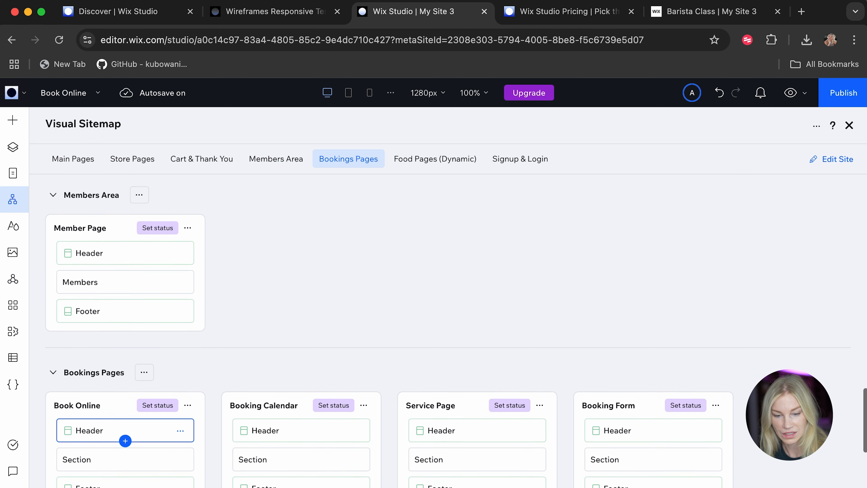
scroll(671, 377, "down", 4)
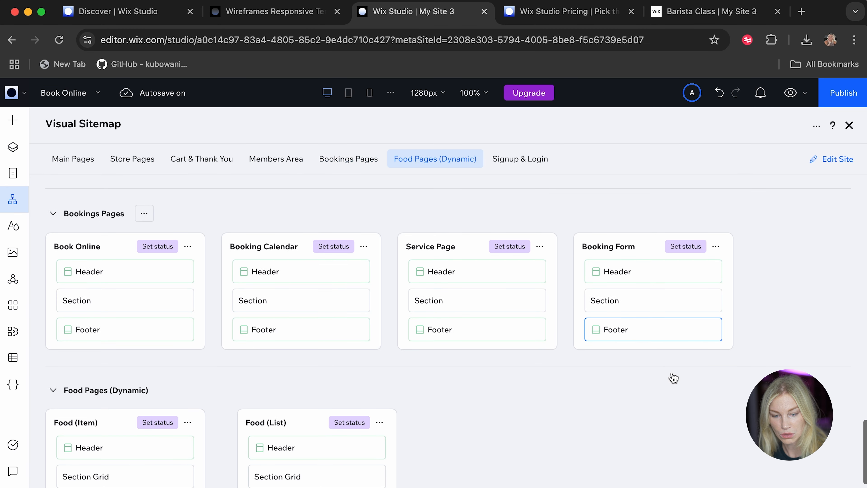
scroll(666, 403, "down", 1)
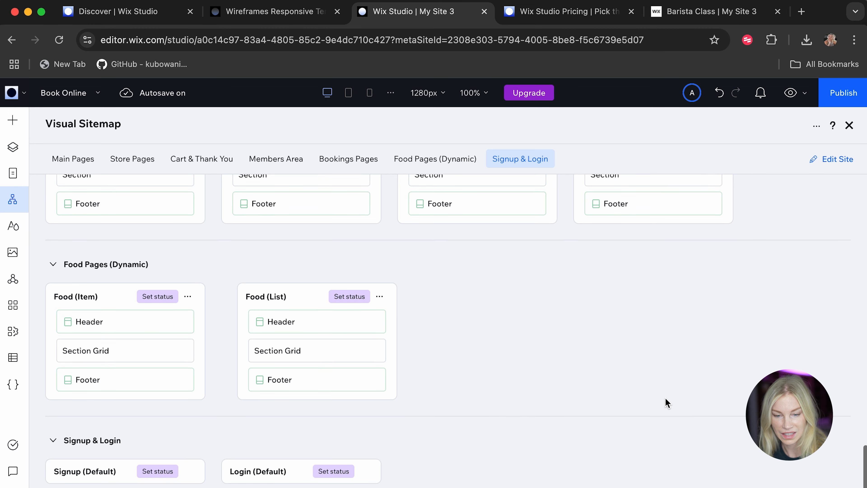
scroll(665, 402, "up", 2)
scroll(667, 403, "up", 1)
Open the My Business tools and review the setup checklists for Wix Stores and Wix Bookings.
left_click(13, 331)
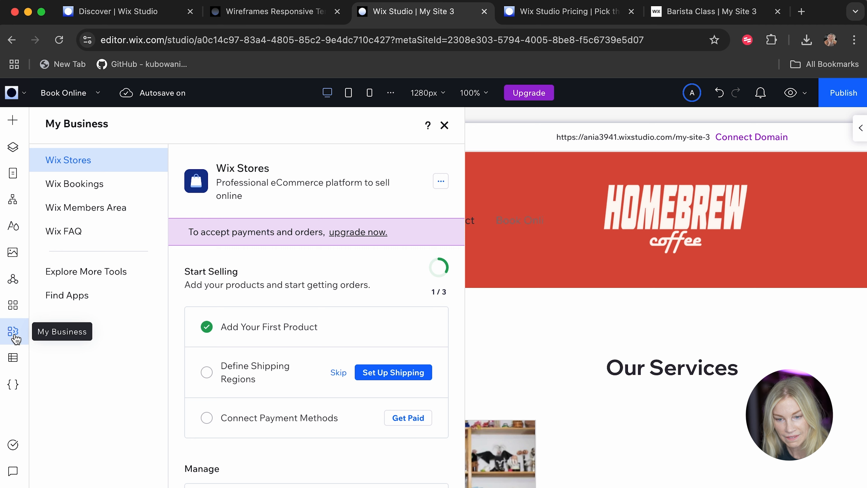
left_click(79, 193)
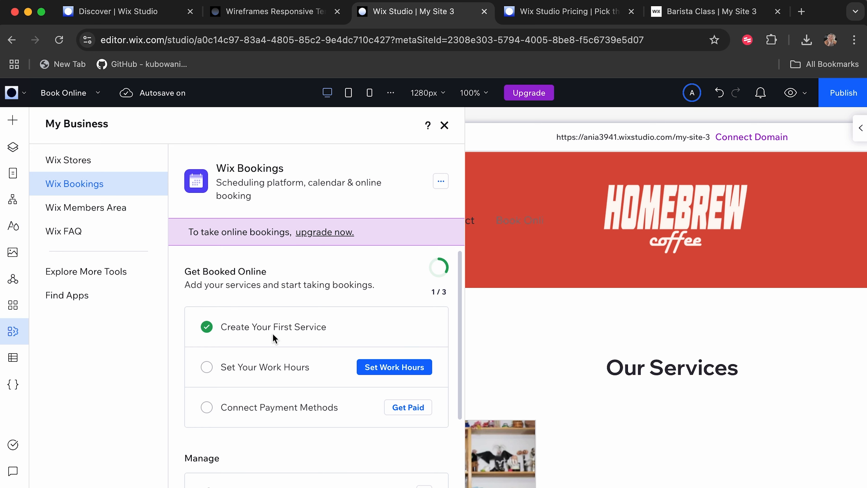
Switch to the site's Wix dashboard and view its sales orders and the Booking Calendar.
left_click(13, 93)
left_click(64, 131)
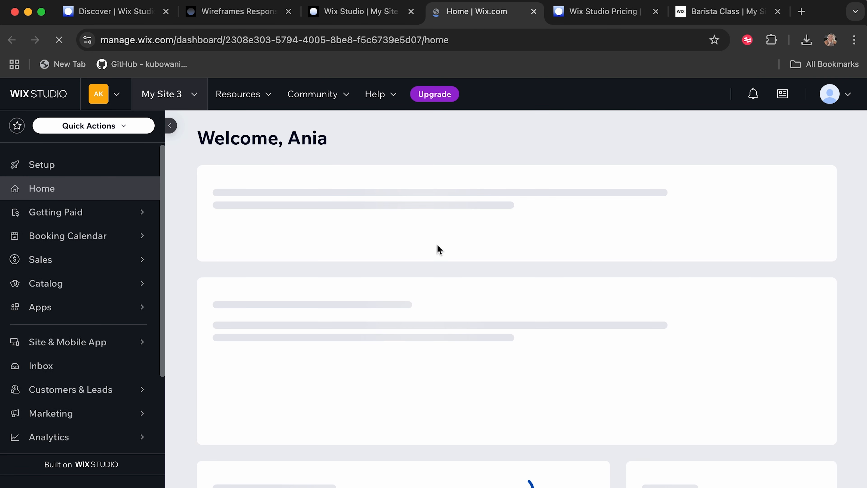
left_click(101, 329)
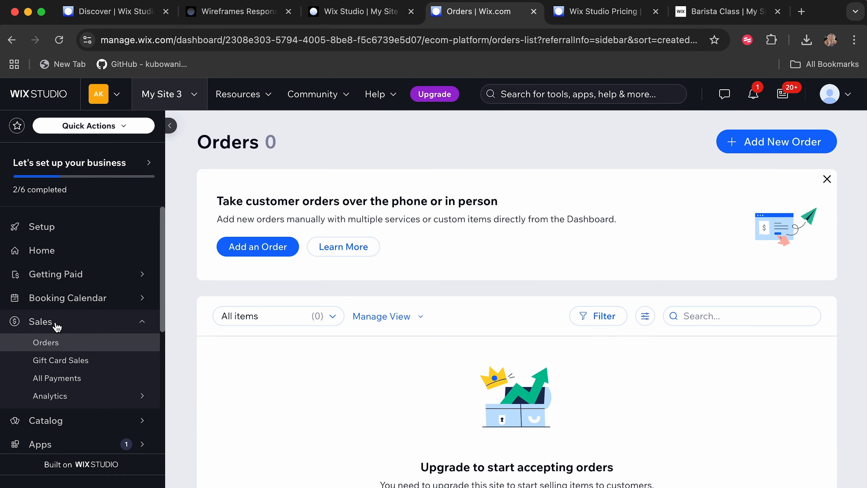
scroll(59, 342, "down", 1)
left_click(88, 285)
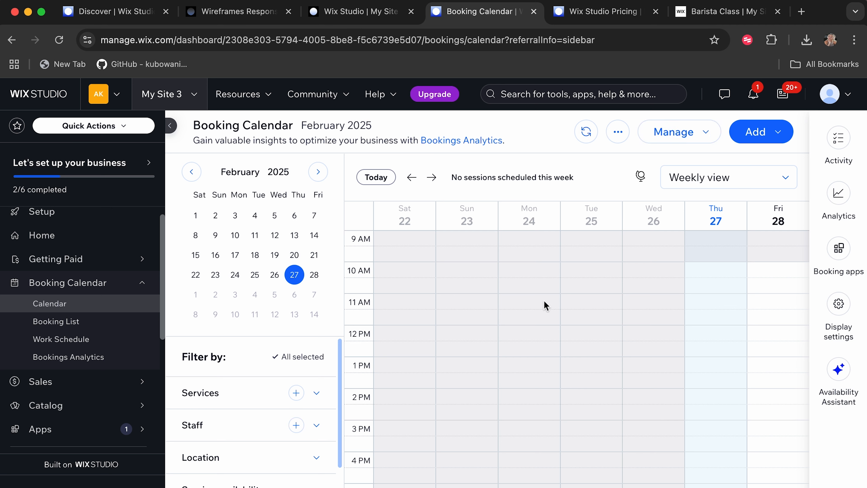
Open the Contacts page under Customers & Leads and examine the contact list with its member statuses.
scroll(69, 353, "down", 5)
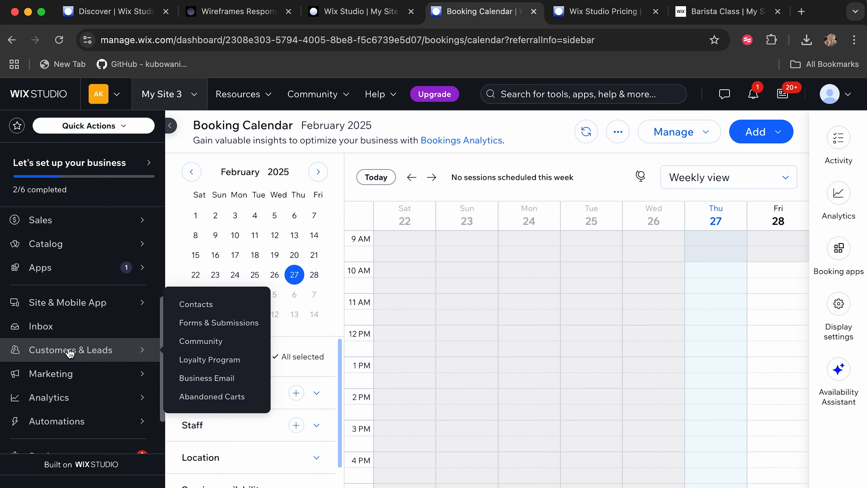
left_click(70, 352)
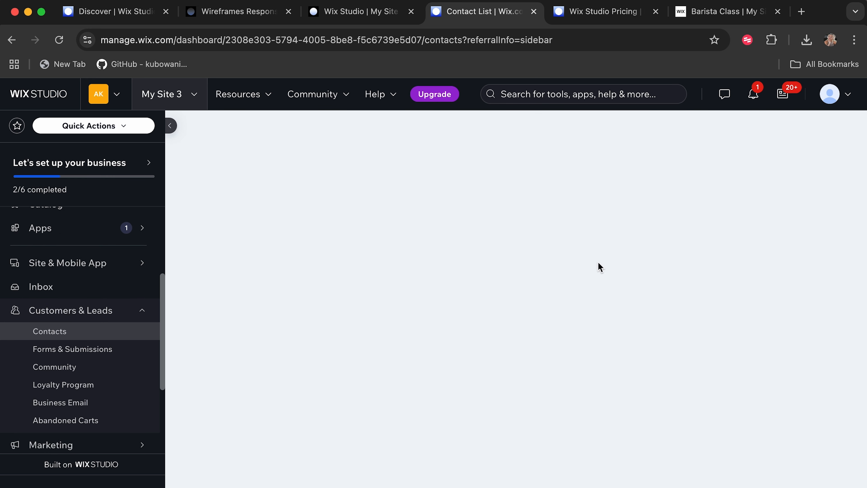
scroll(553, 321, "down", 3)
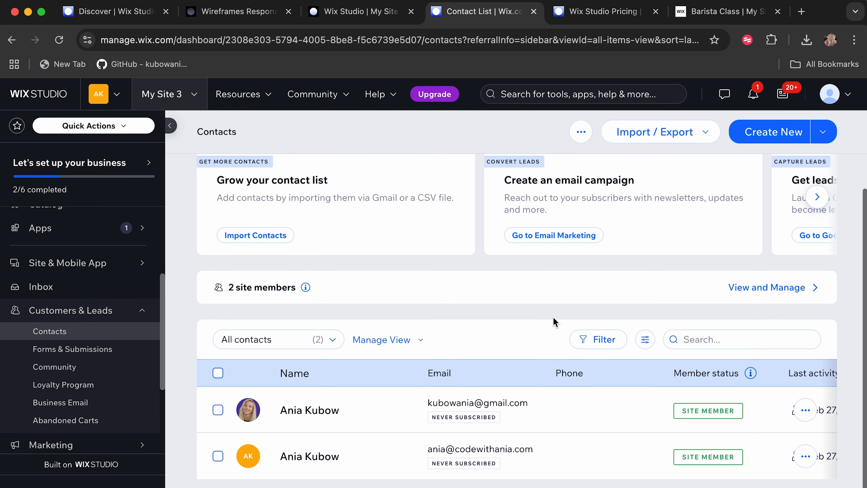